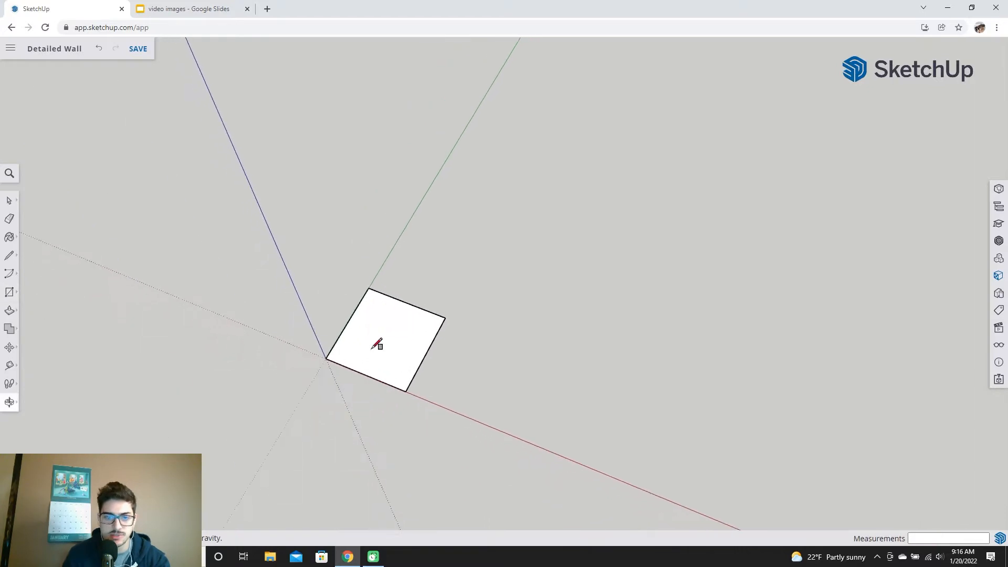
{"action": "left_click", "coordinate": [9, 367]}
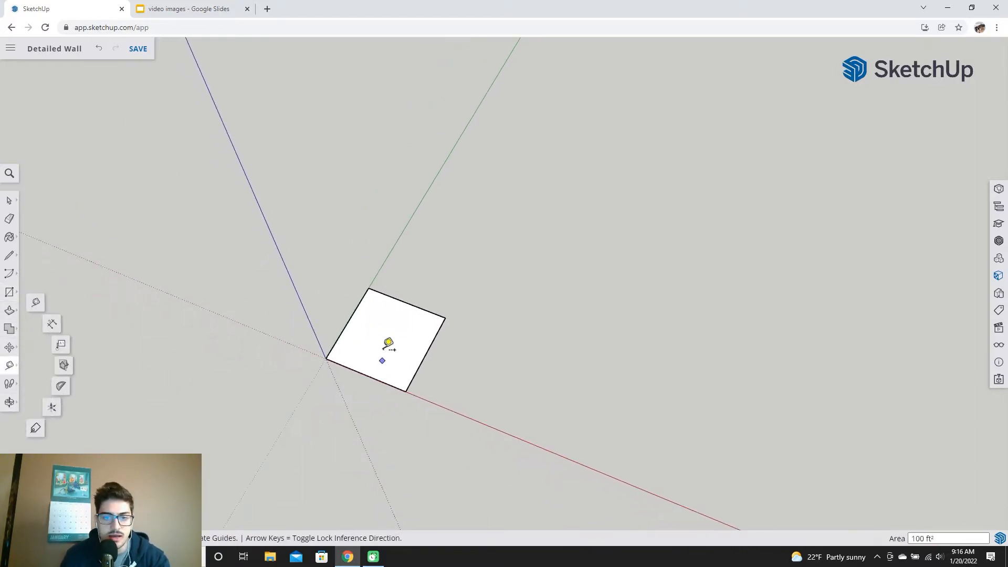
{"action": "left_click", "coordinate": [347, 322]}
{"action": "key", "text": "Escape"}
{"action": "scroll", "coordinate": [452, 365], "scroll_direction": "down", "scroll_amount": 1}
{"action": "scroll", "coordinate": [409, 350], "scroll_direction": "up", "scroll_amount": 4}
{"action": "middle_click_drag", "start_coordinate": [389, 388], "coordinate": [393, 323], "text": "shift"}
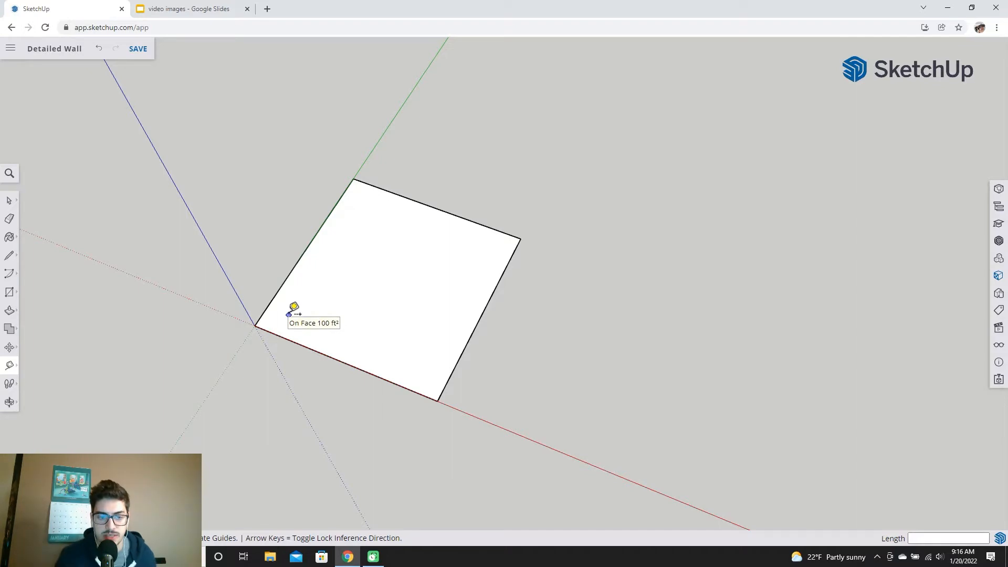
{"action": "scroll", "coordinate": [323, 271], "scroll_direction": "up", "scroll_amount": 2}
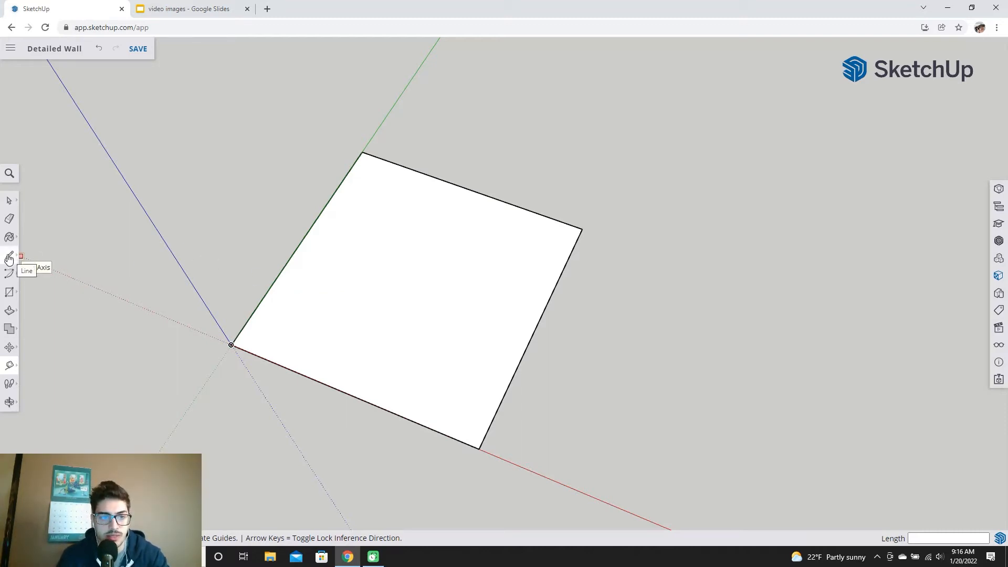
Draw a 10' by 0.5" rectangle along the outer edge of the square slab, starting at the corner on the red axis
{"action": "left_click", "coordinate": [9, 292]}
{"action": "scroll", "coordinate": [512, 420], "scroll_direction": "up", "scroll_amount": 2}
{"action": "middle_click_drag", "start_coordinate": [520, 450], "coordinate": [428, 444], "text": "shift"}
{"action": "left_click", "coordinate": [370, 452]}
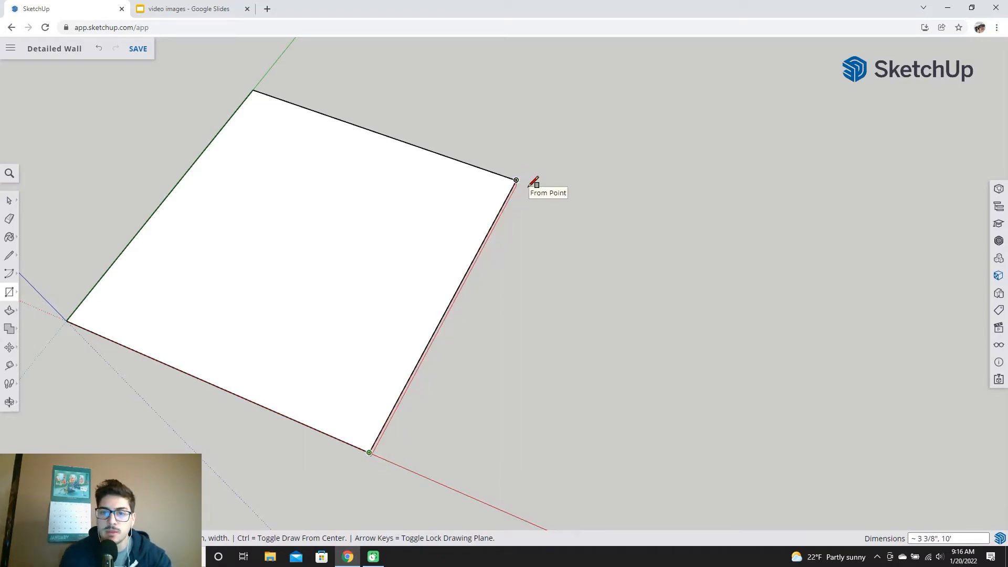
{"action": "scroll", "coordinate": [534, 181], "scroll_direction": "up", "scroll_amount": 2}
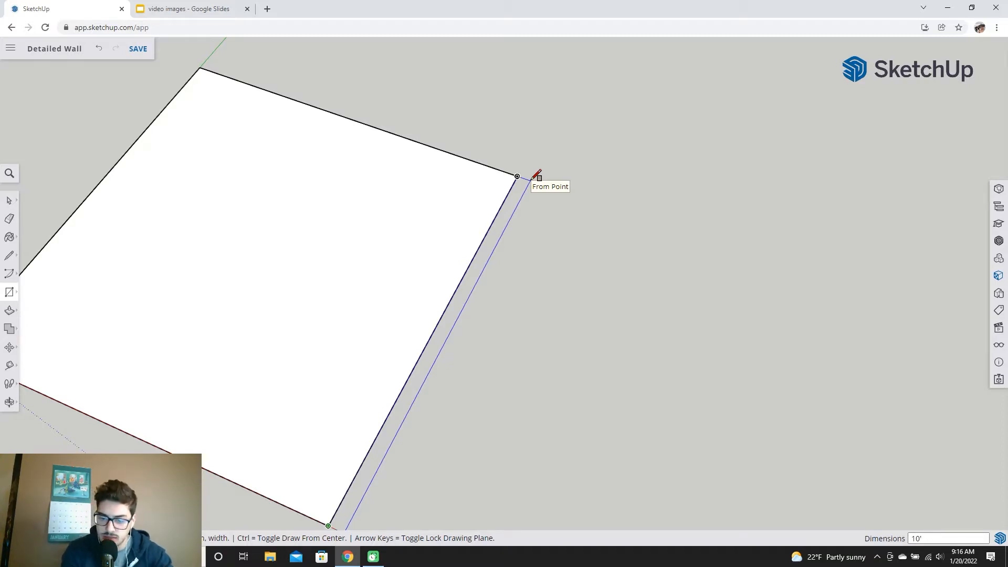
{"action": "type", "text": "\", .5"}
{"action": "key", "text": "Return"}
Draw a 10' by 3.5" rectangle alongside the first thin strip, starting from its outer corner on the red axis
{"action": "scroll", "coordinate": [451, 277], "scroll_direction": "up", "scroll_amount": 6}
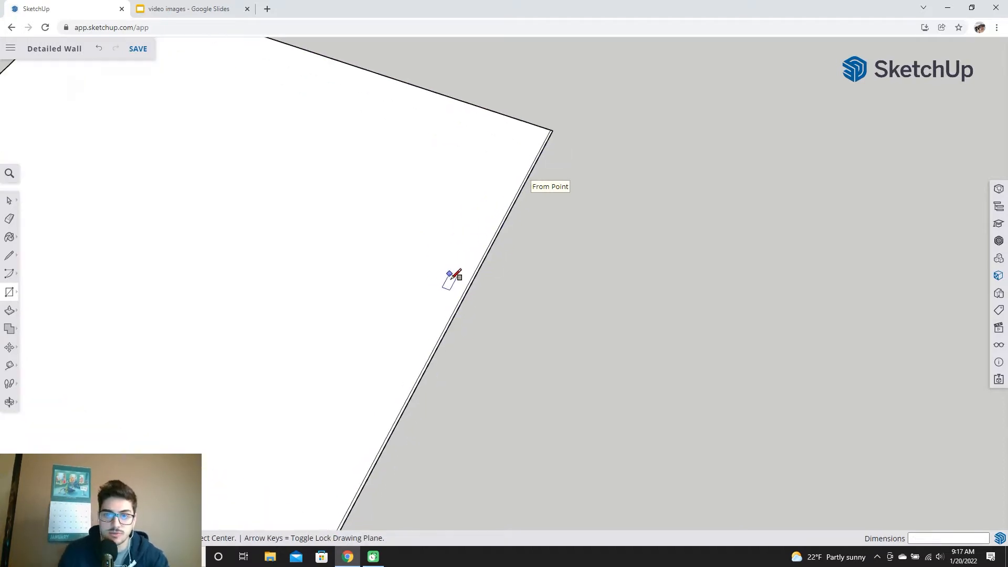
{"action": "scroll", "coordinate": [555, 210], "scroll_direction": "down", "scroll_amount": 4}
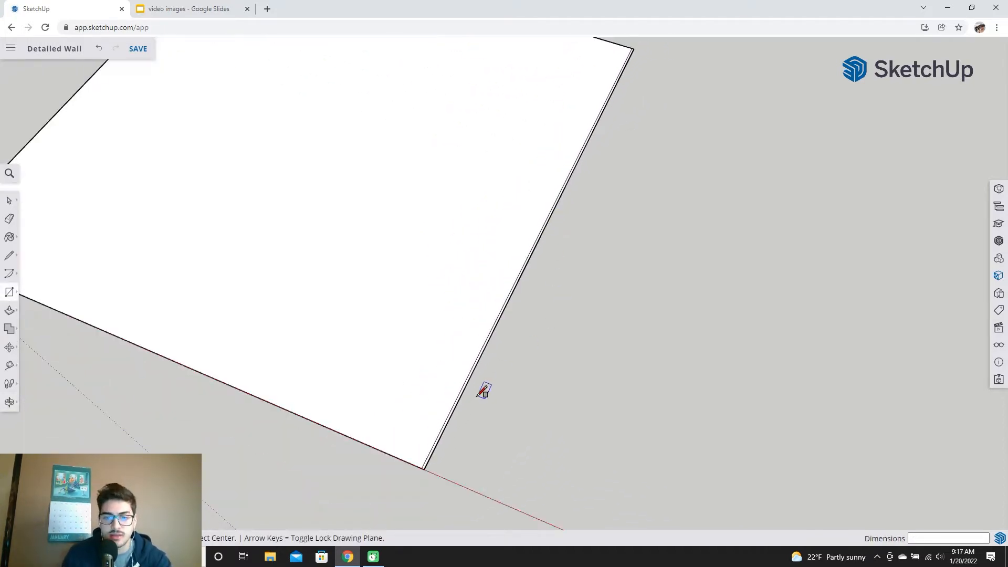
{"action": "left_click", "coordinate": [423, 469]}
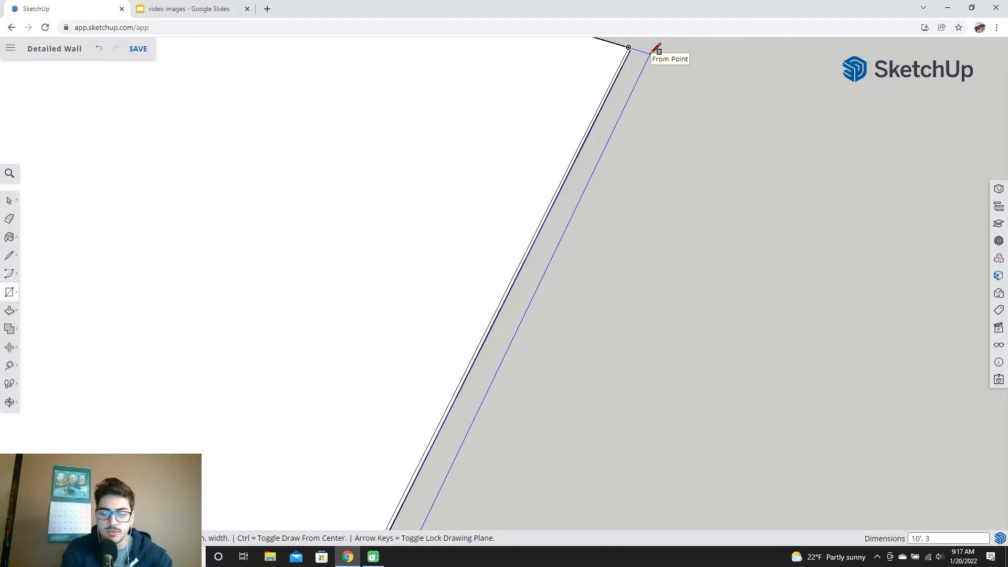
{"action": "type", "text": "\""}
{"action": "key", "text": "Return"}
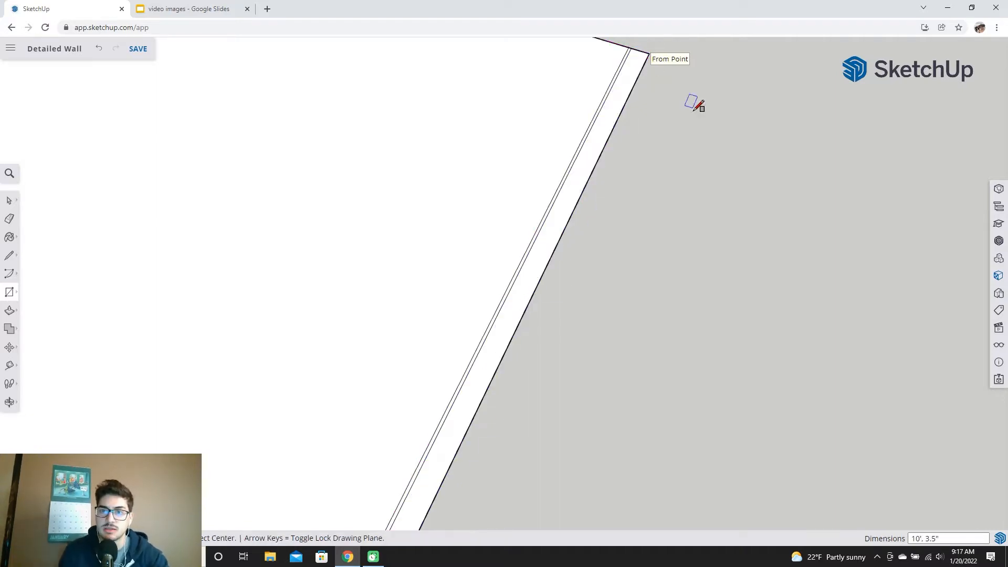
Draw a 10' by 0.5" rectangle along the outer edge of the 3.5" strip, starting from its far corner
{"action": "left_click", "coordinate": [649, 54]}
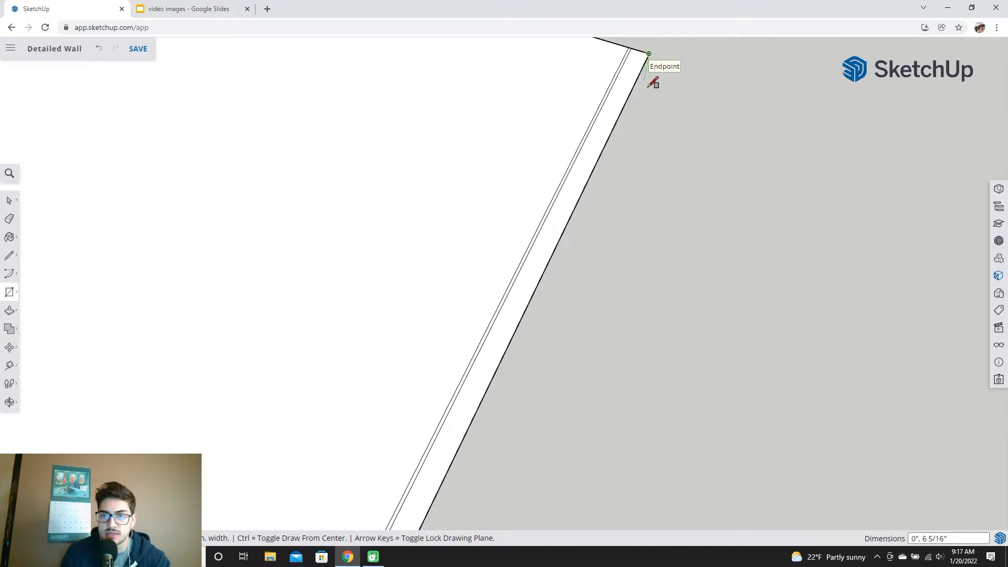
{"action": "scroll", "coordinate": [622, 206], "scroll_direction": "down", "scroll_amount": 5}
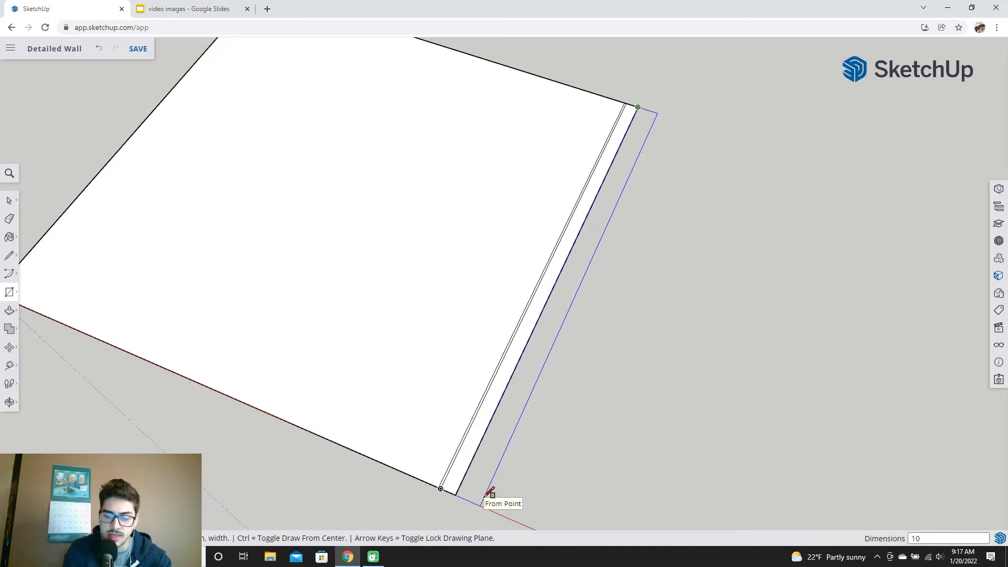
{"action": "type", "text": "10', .5\""}
{"action": "key", "text": "Return"}
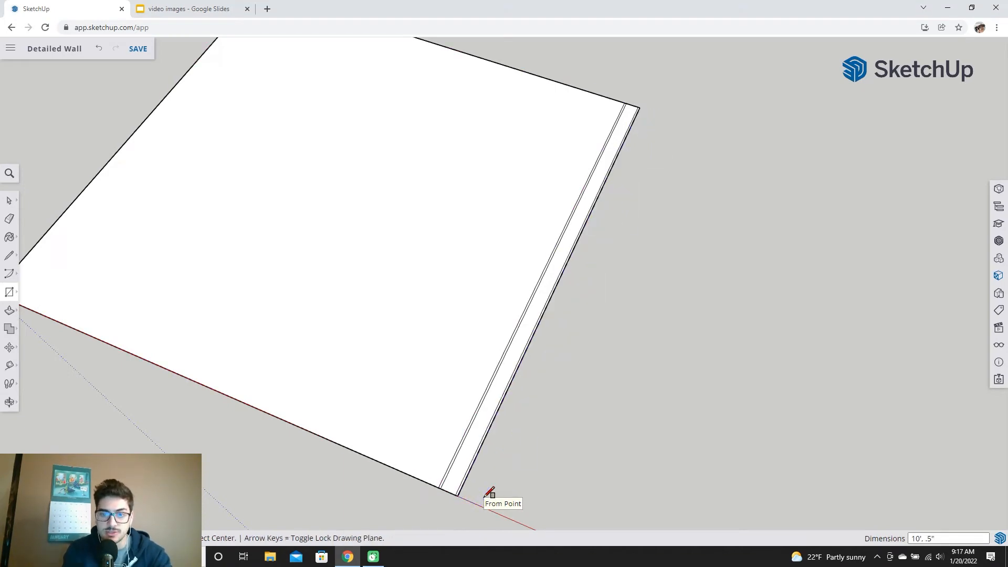
Examine the three parallel wall strips along the slab's edge from closer up and from different angles
{"action": "scroll", "coordinate": [500, 457], "scroll_direction": "up", "scroll_amount": 5}
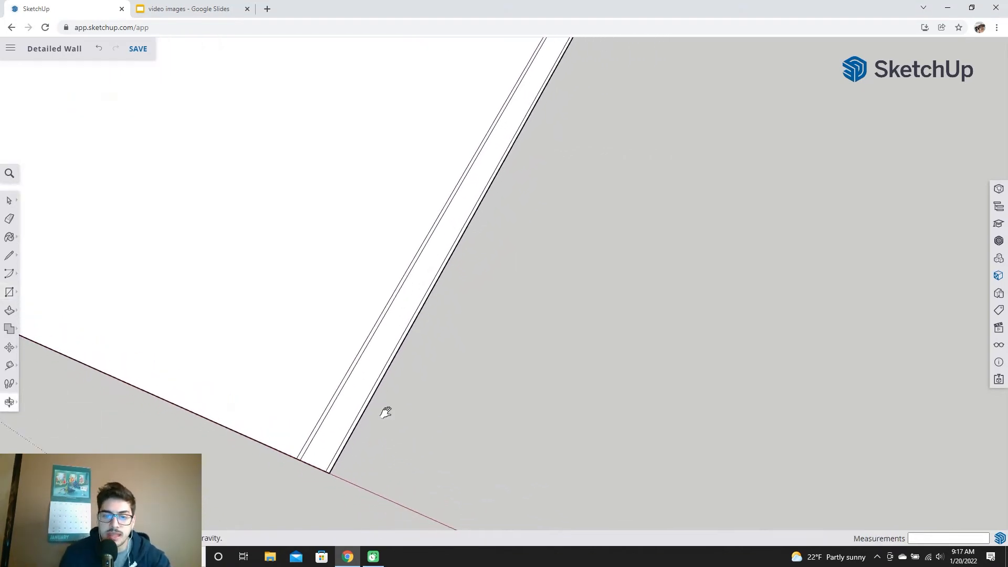
{"action": "middle_click_drag", "start_coordinate": [333, 394], "coordinate": [342, 423], "text": "shift"}
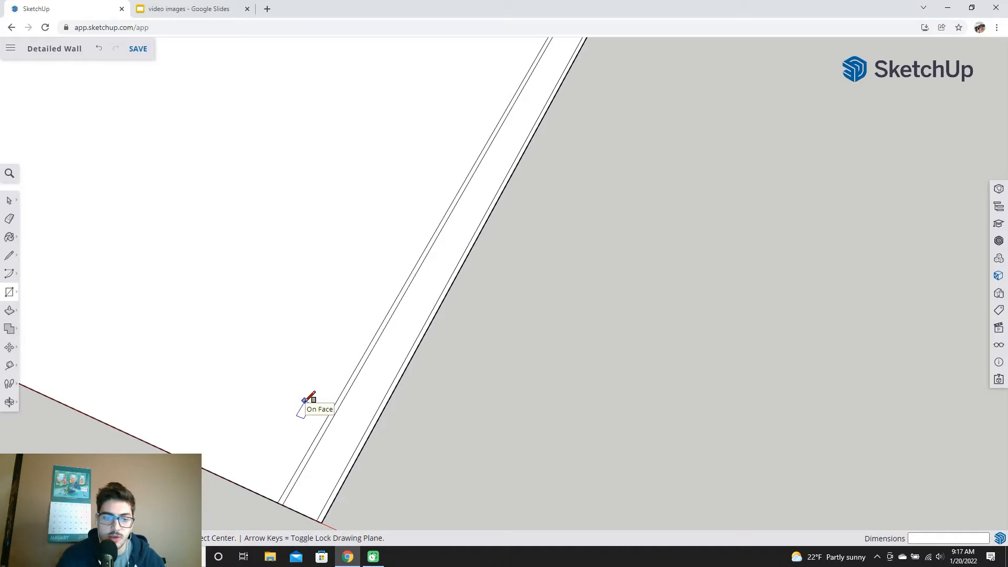
{"action": "scroll", "coordinate": [331, 380], "scroll_direction": "down", "scroll_amount": 2}
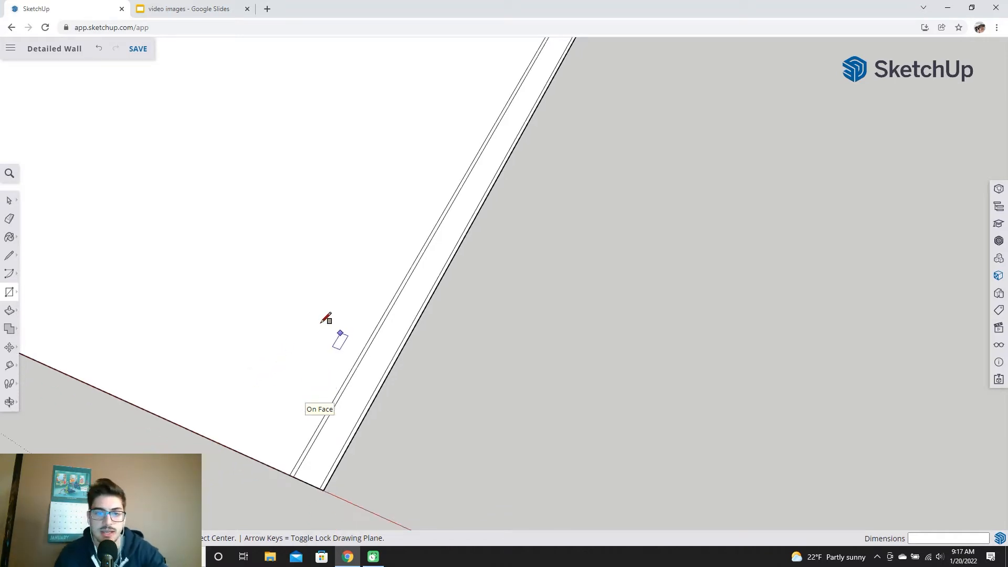
{"action": "scroll", "coordinate": [254, 322], "scroll_direction": "up", "scroll_amount": 3}
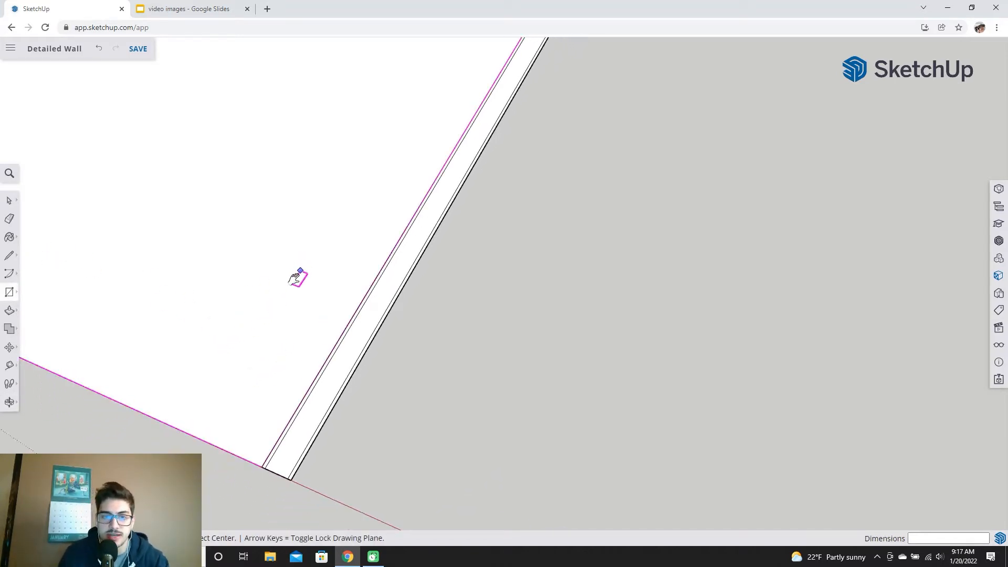
{"action": "mouse_move", "coordinate": [304, 360]}
{"action": "middle_mouse_down"}
{"action": "mouse_move", "coordinate": [371, 356]}
{"action": "mouse_move", "coordinate": [396, 302]}
{"action": "mouse_move", "coordinate": [414, 323]}
{"action": "middle_mouse_up"}
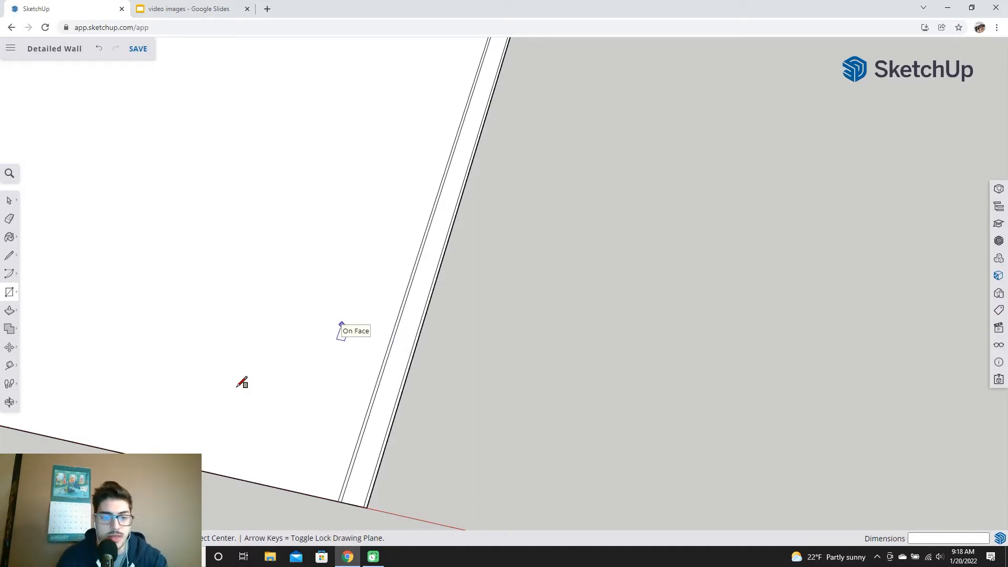
{"action": "scroll", "coordinate": [371, 363], "scroll_direction": "down", "scroll_amount": 4}
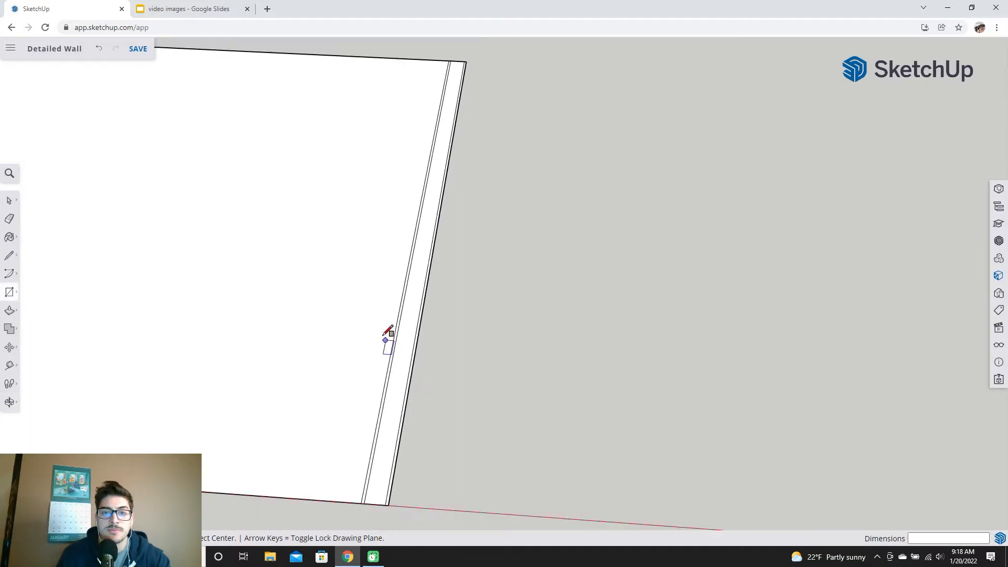
{"action": "key", "text": "o"}
{"action": "left_click_drag", "start_coordinate": [340, 414], "coordinate": [378, 418]}
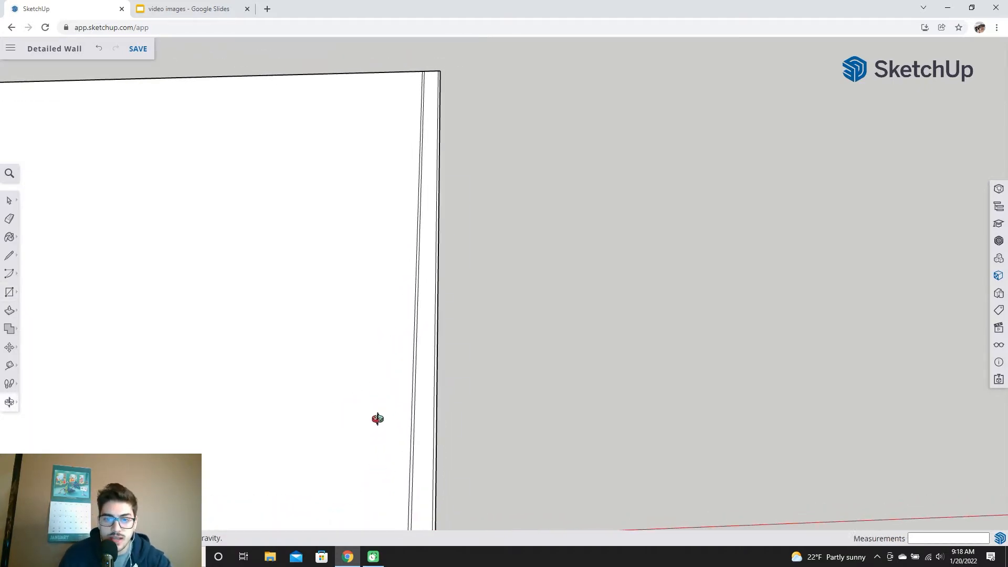
{"action": "scroll", "coordinate": [418, 408], "scroll_direction": "up", "scroll_amount": 3}
{"action": "middle_click_drag", "start_coordinate": [418, 408], "coordinate": [414, 315], "text": "shift"}
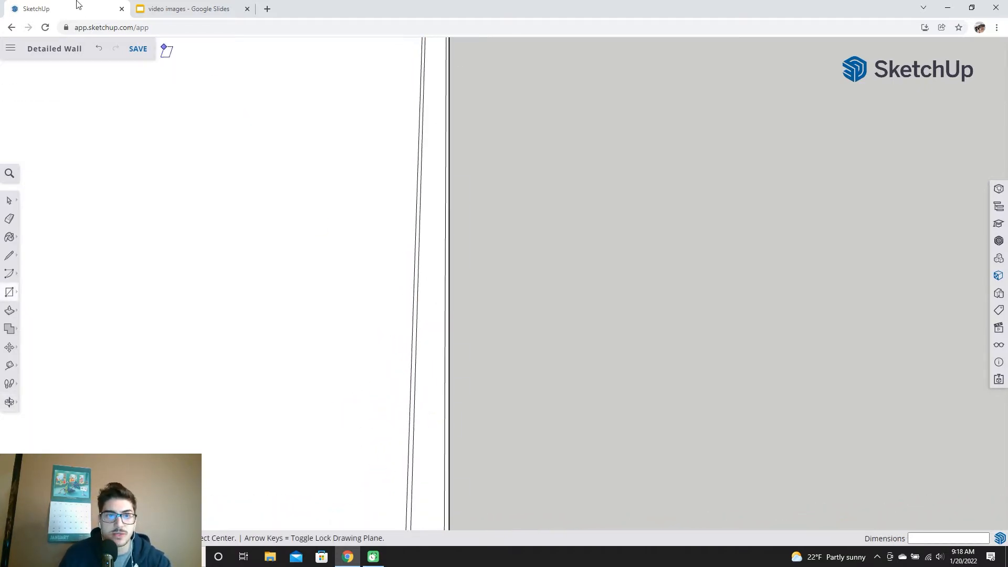
View the wall framing reference images in the Google Slides presentation and return to the strips in the SketchUp model
{"action": "left_click", "coordinate": [173, 10]}
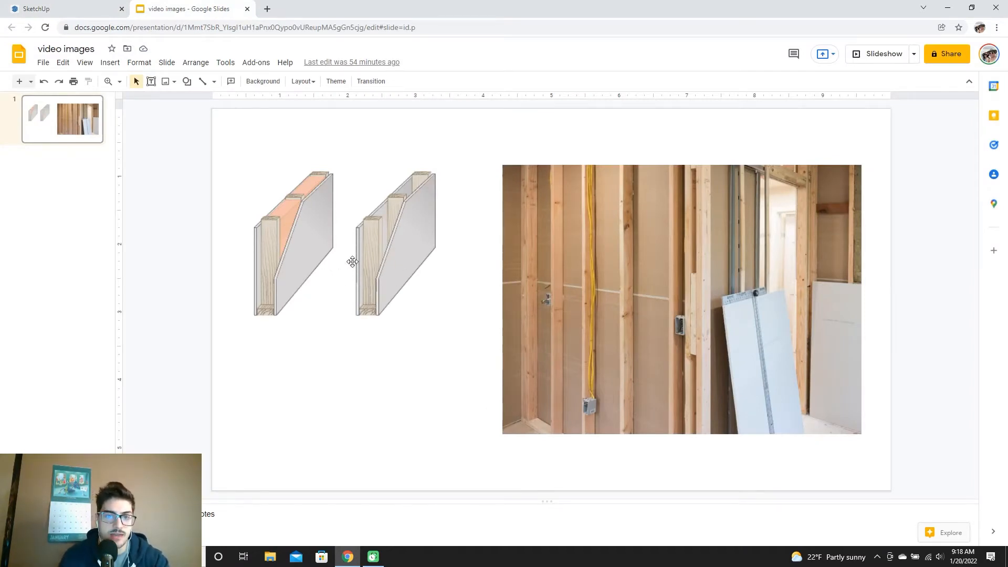
{"action": "left_click", "coordinate": [61, 8]}
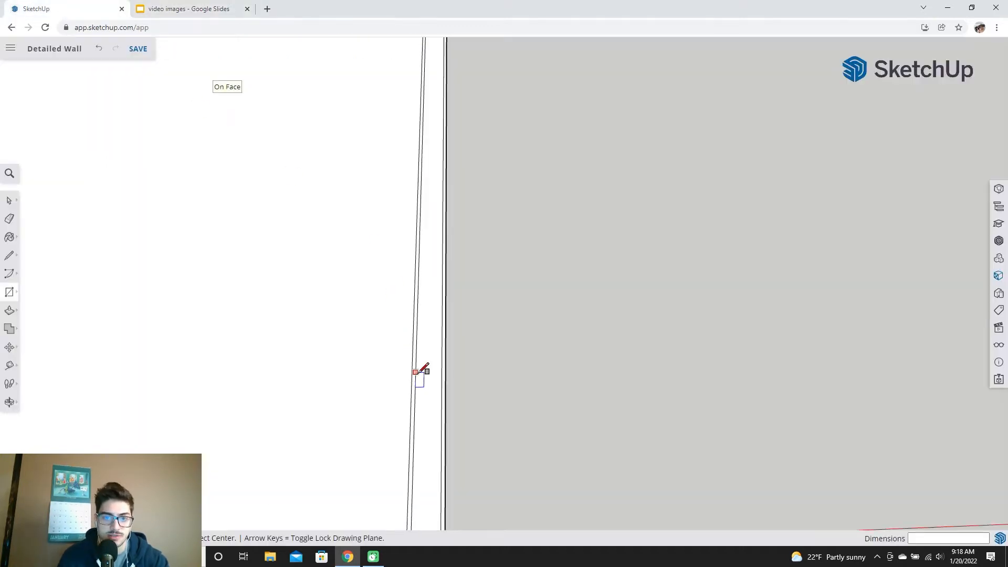
{"action": "mouse_move", "coordinate": [449, 444]}
{"action": "middle_mouse_down", "text": "shift"}
{"action": "mouse_move", "coordinate": [430, 261]}
{"action": "mouse_move", "coordinate": [427, 288]}
{"action": "middle_mouse_up", "text": "shift"}
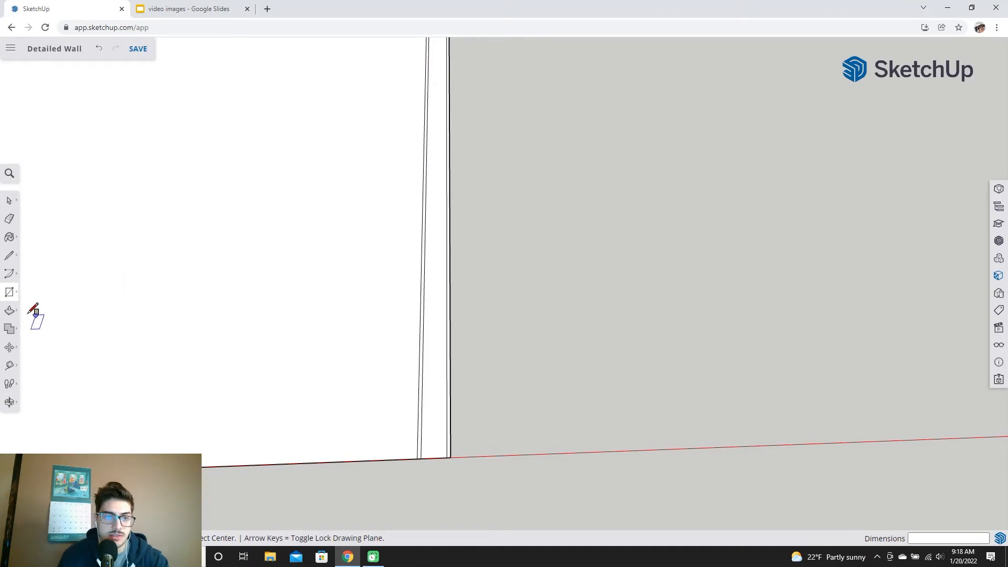
{"action": "left_click", "coordinate": [9, 311]}
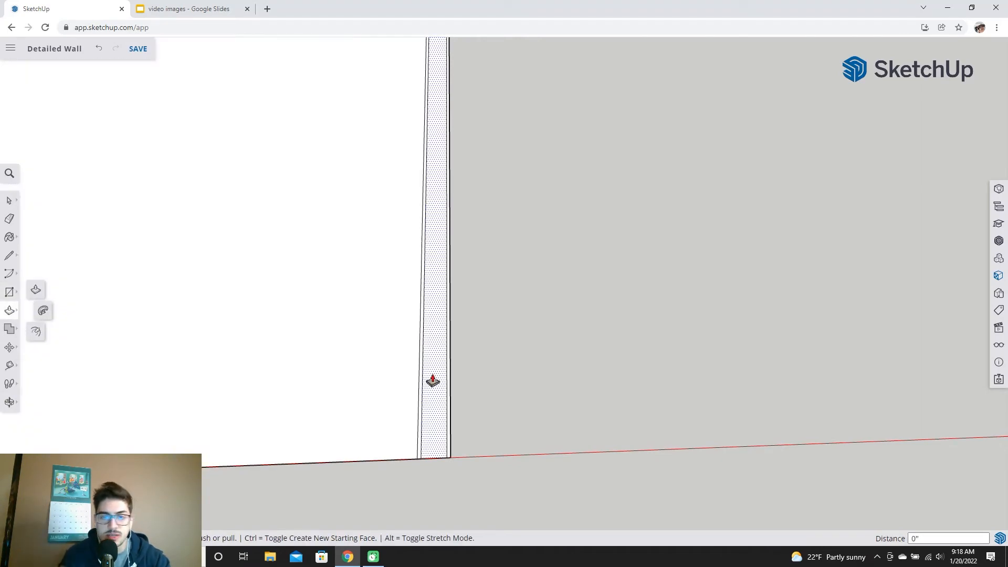
{"action": "scroll", "coordinate": [432, 382], "scroll_direction": "down", "scroll_amount": 1}
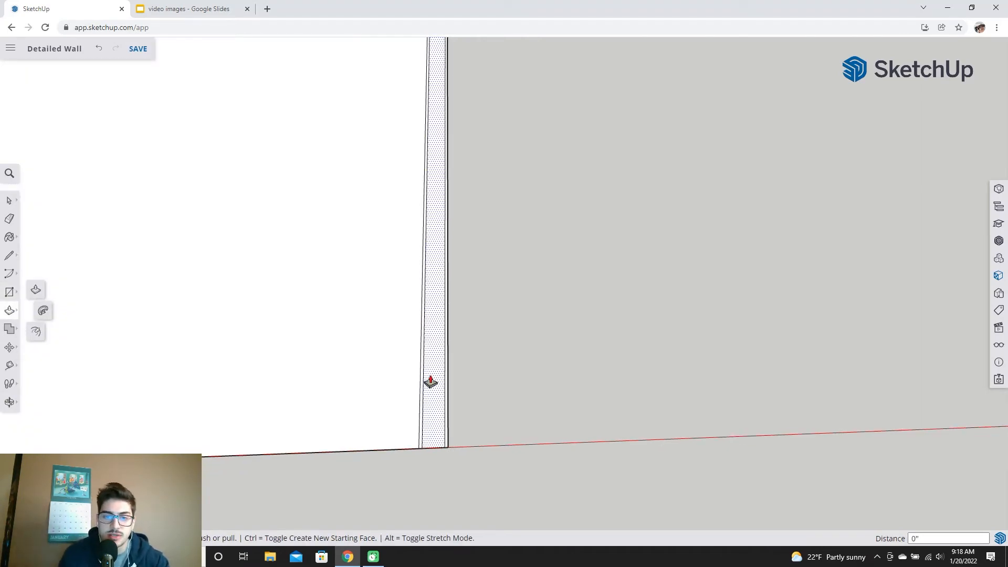
{"action": "scroll", "coordinate": [441, 284], "scroll_direction": "up", "scroll_amount": 2}
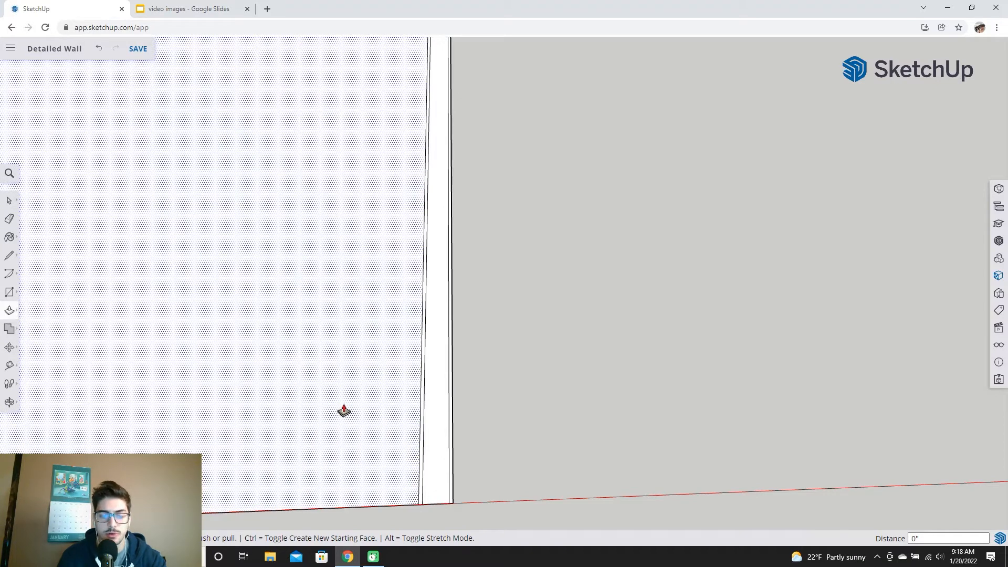
{"action": "scroll", "coordinate": [349, 404], "scroll_direction": "down", "scroll_amount": 4}
{"action": "middle_click_drag", "start_coordinate": [273, 322], "coordinate": [487, 356], "text": "shift"}
{"action": "scroll", "coordinate": [578, 288], "scroll_direction": "up", "scroll_amount": 2}
{"action": "scroll", "coordinate": [445, 289], "scroll_direction": "down", "scroll_amount": 1}
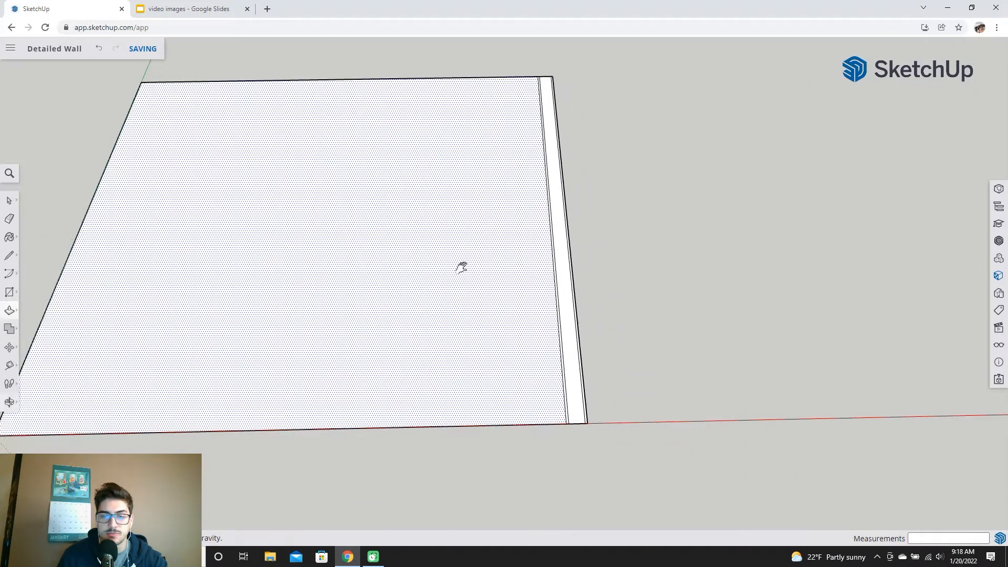
{"action": "scroll", "coordinate": [543, 299], "scroll_direction": "up", "scroll_amount": 4}
{"action": "scroll", "coordinate": [527, 361], "scroll_direction": "down", "scroll_amount": 2}
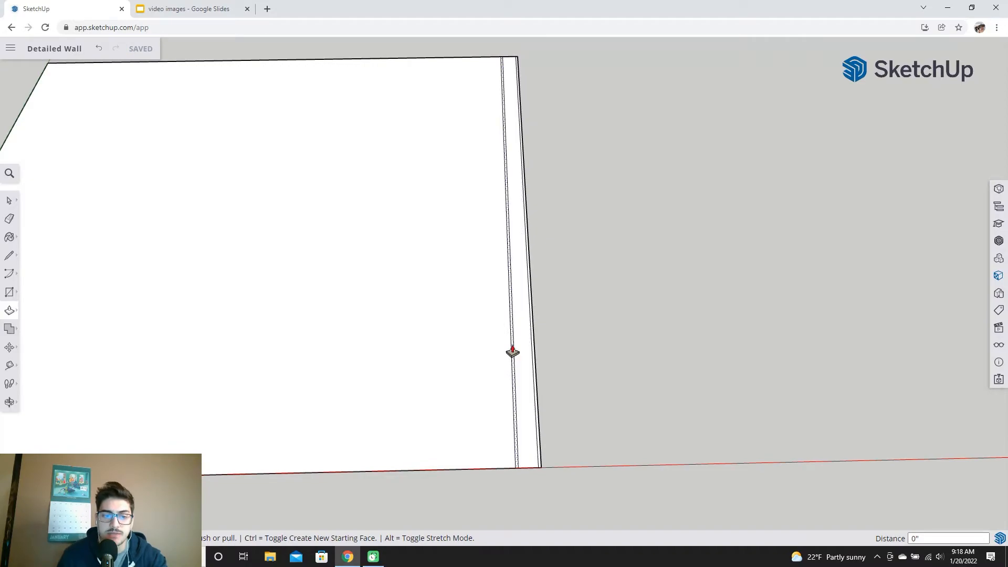
{"action": "scroll", "coordinate": [511, 357], "scroll_direction": "down", "scroll_amount": 1}
{"action": "middle_click_drag", "start_coordinate": [487, 376], "coordinate": [546, 341], "text": "shift"}
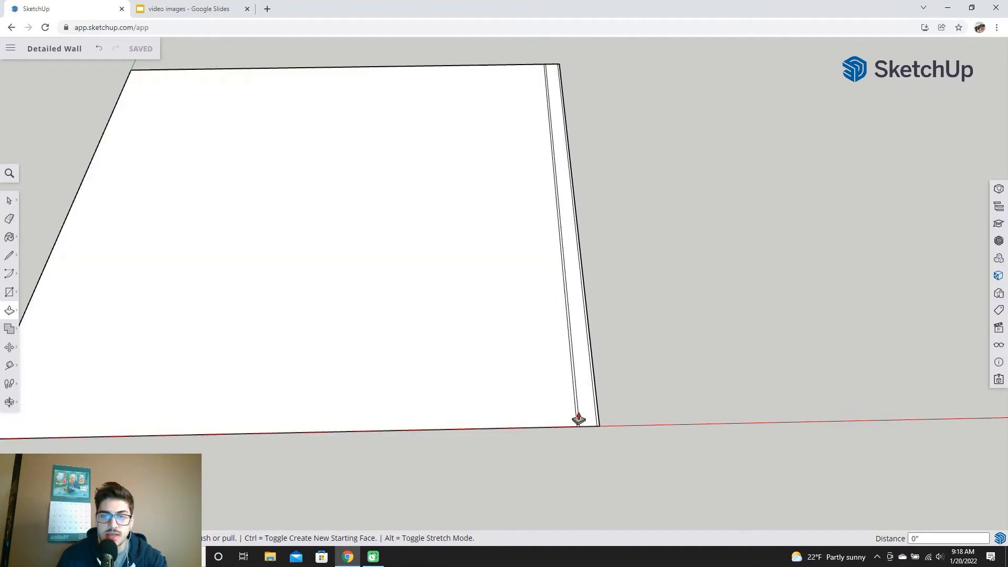
{"action": "scroll", "coordinate": [554, 93], "scroll_direction": "up", "scroll_amount": 3}
{"action": "middle_click_drag", "start_coordinate": [562, 89], "coordinate": [563, 133], "text": "shift"}
{"action": "scroll", "coordinate": [585, 263], "scroll_direction": "down", "scroll_amount": 3}
{"action": "middle_click_drag", "start_coordinate": [587, 364], "coordinate": [557, 336], "text": "shift"}
{"action": "scroll", "coordinate": [562, 341], "scroll_direction": "up", "scroll_amount": 2}
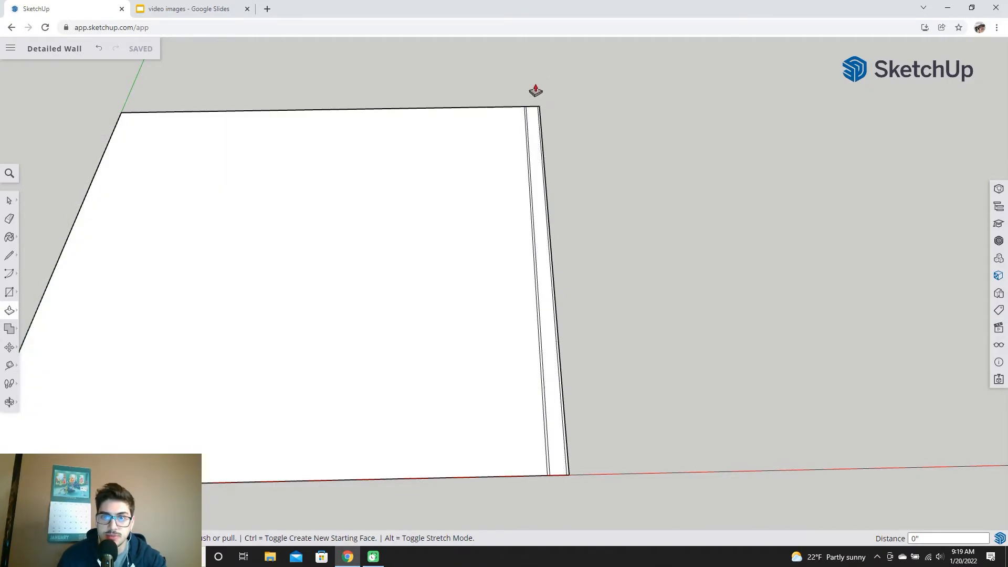
{"action": "scroll", "coordinate": [558, 441], "scroll_direction": "up", "scroll_amount": 1}
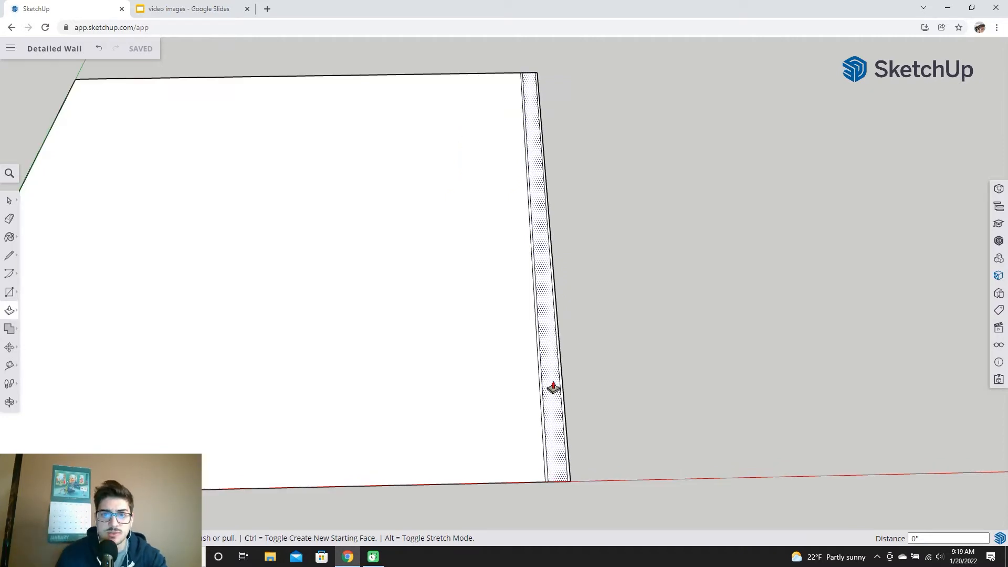
{"action": "scroll", "coordinate": [554, 363], "scroll_direction": "down", "scroll_amount": 1}
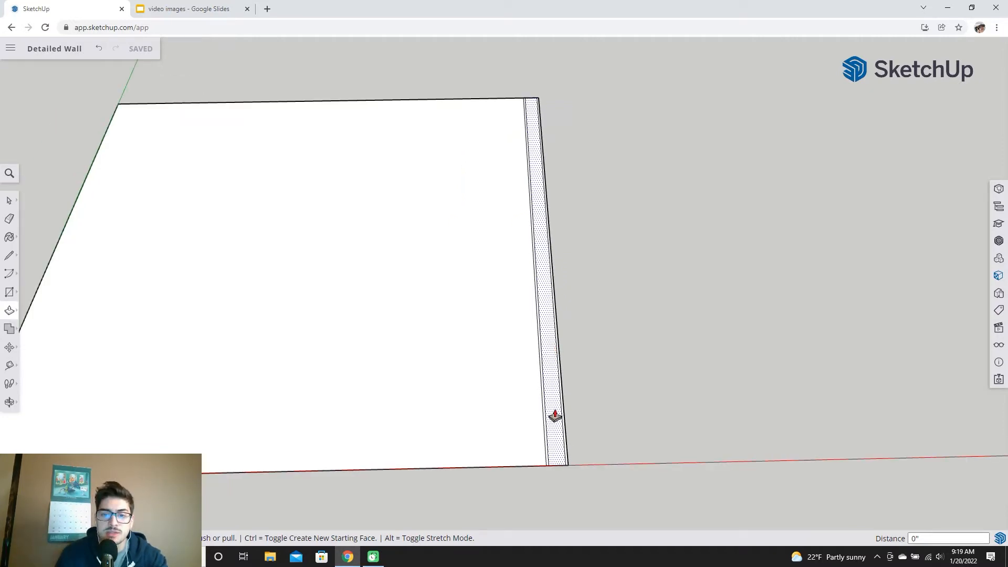
{"action": "scroll", "coordinate": [553, 419], "scroll_direction": "up", "scroll_amount": 2}
{"action": "scroll", "coordinate": [549, 423], "scroll_direction": "down", "scroll_amount": 1}
{"action": "middle_click_drag", "start_coordinate": [549, 423], "coordinate": [534, 333]}
Push/Pull the 3.5" wide strip up 1.5" to form the wall's bottom plate
{"action": "key", "text": "p"}
{"action": "scroll", "coordinate": [550, 319], "scroll_direction": "up", "scroll_amount": 1}
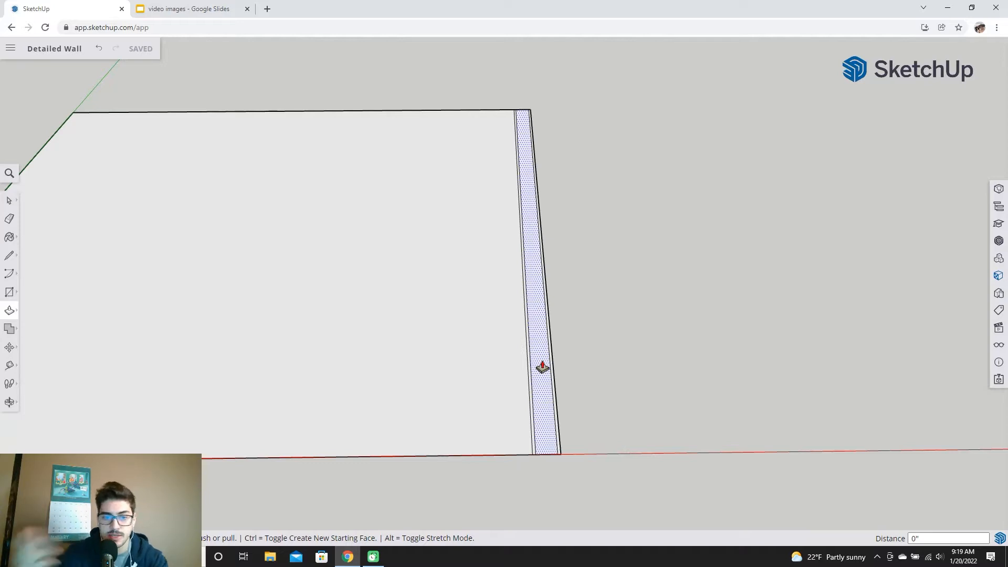
{"action": "scroll", "coordinate": [542, 413], "scroll_direction": "down", "scroll_amount": 1}
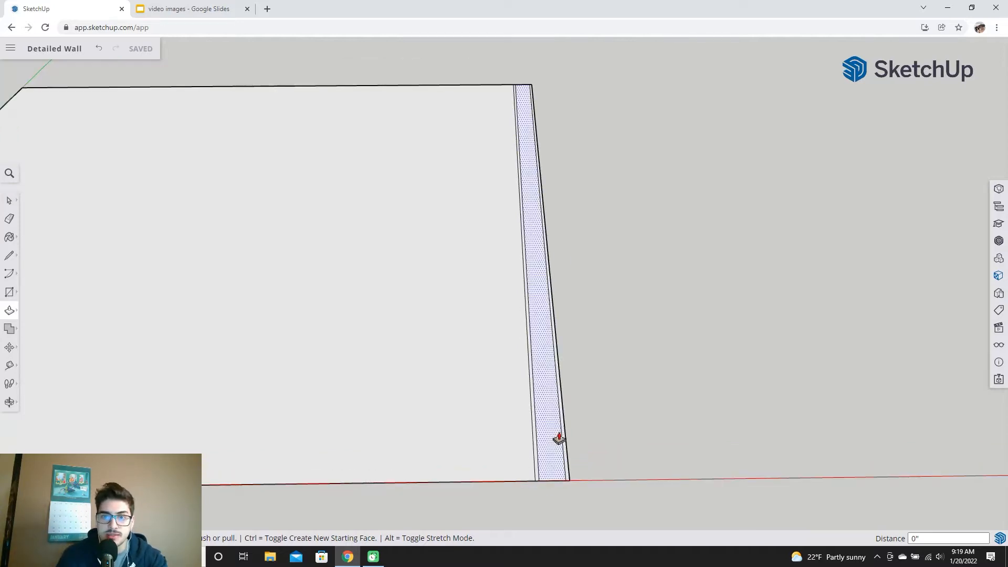
{"action": "left_click", "coordinate": [550, 436]}
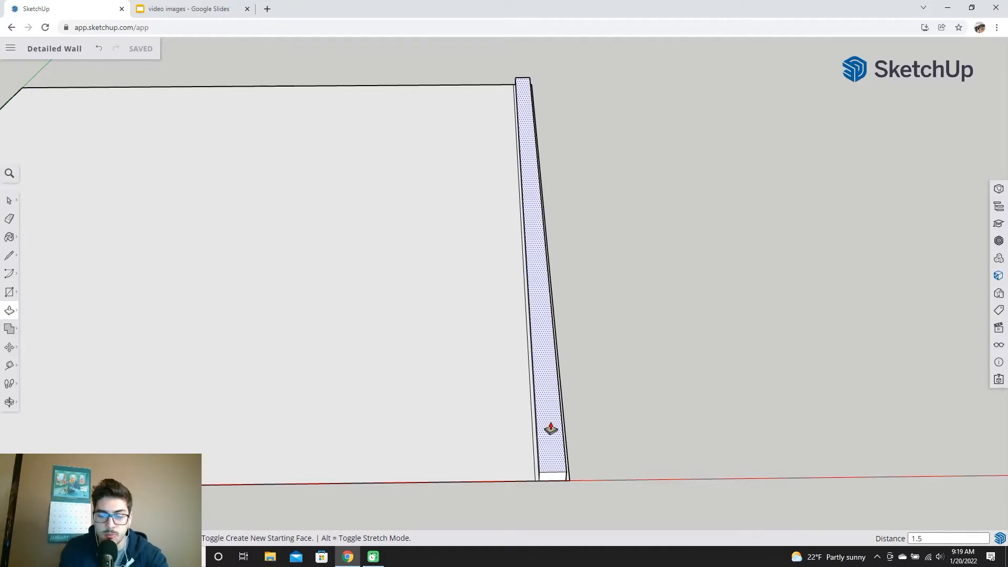
{"action": "key", "text": "Return"}
Draw a line between the two lower corners of the bottom plate's end face on the red axis
{"action": "middle_click_drag", "start_coordinate": [525, 421], "coordinate": [565, 266]}
{"action": "left_click", "coordinate": [9, 255]}
{"action": "scroll", "coordinate": [570, 245], "scroll_direction": "up", "scroll_amount": 3}
{"action": "mouse_move", "coordinate": [542, 285]}
{"action": "middle_mouse_down"}
{"action": "mouse_move", "coordinate": [567, 256]}
{"action": "mouse_move", "coordinate": [546, 263]}
{"action": "mouse_move", "coordinate": [543, 194]}
{"action": "mouse_move", "coordinate": [563, 208]}
{"action": "middle_mouse_up"}
{"action": "scroll", "coordinate": [539, 272], "scroll_direction": "up", "scroll_amount": 2}
{"action": "middle_click_drag", "start_coordinate": [557, 321], "coordinate": [535, 277]}
{"action": "left_click", "coordinate": [475, 305]}
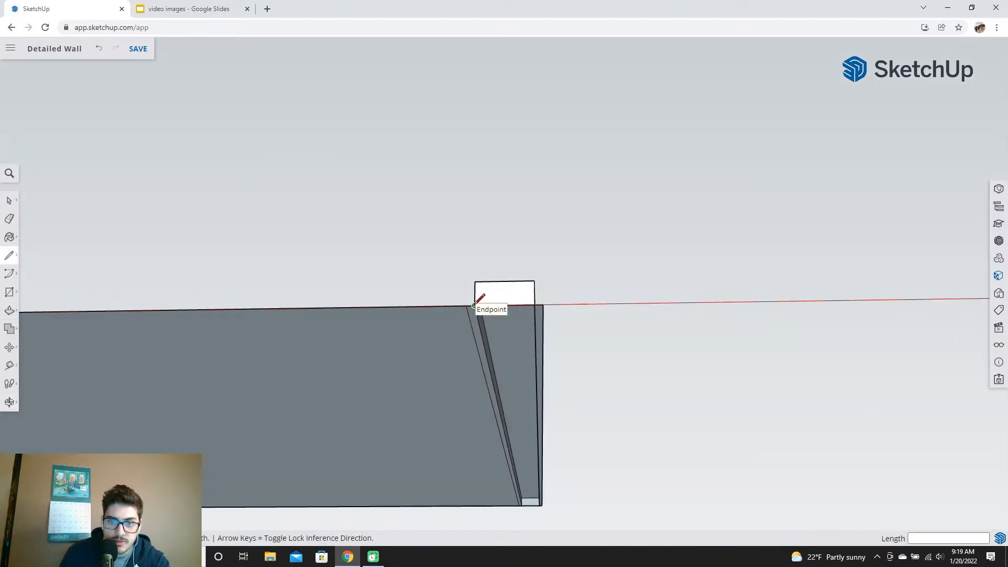
{"action": "left_click", "coordinate": [535, 305]}
Examine the bottom plate's end face, top and sides from several angles
{"action": "middle_click_drag", "start_coordinate": [520, 311], "coordinate": [487, 321]}
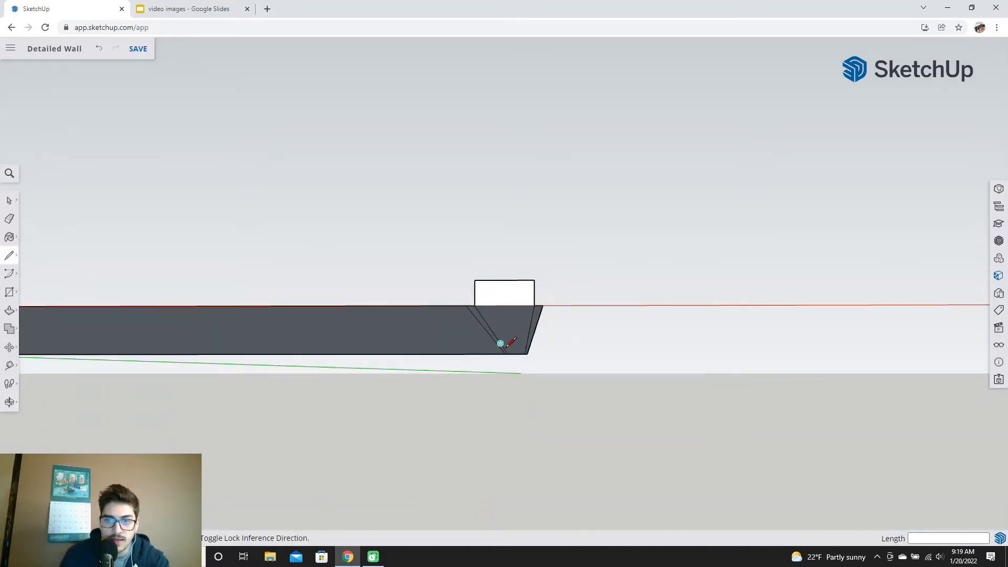
{"action": "scroll", "coordinate": [518, 335], "scroll_direction": "up", "scroll_amount": 3}
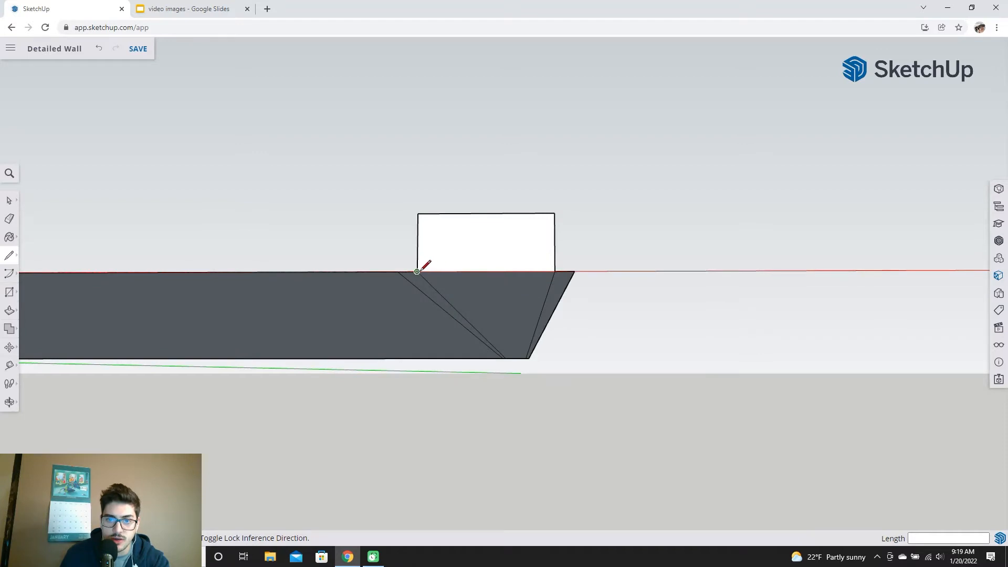
{"action": "mouse_move", "coordinate": [526, 203]}
{"action": "middle_mouse_down"}
{"action": "mouse_move", "coordinate": [529, 268]}
{"action": "mouse_move", "coordinate": [466, 124]}
{"action": "mouse_move", "coordinate": [467, 222]}
{"action": "mouse_move", "coordinate": [484, 226]}
{"action": "middle_mouse_up"}
{"action": "scroll", "coordinate": [483, 216], "scroll_direction": "down", "scroll_amount": 4}
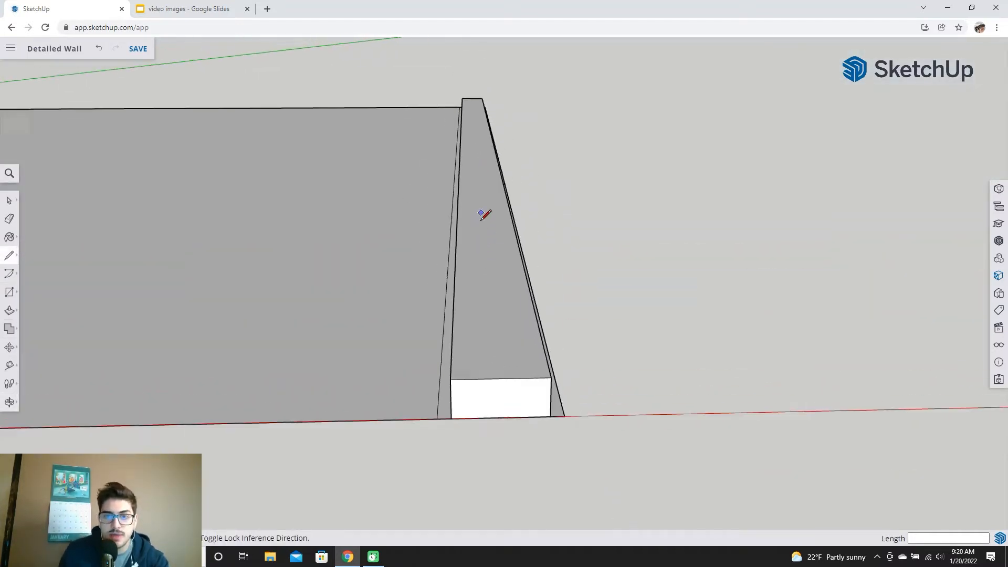
{"action": "scroll", "coordinate": [475, 251], "scroll_direction": "up", "scroll_amount": 3}
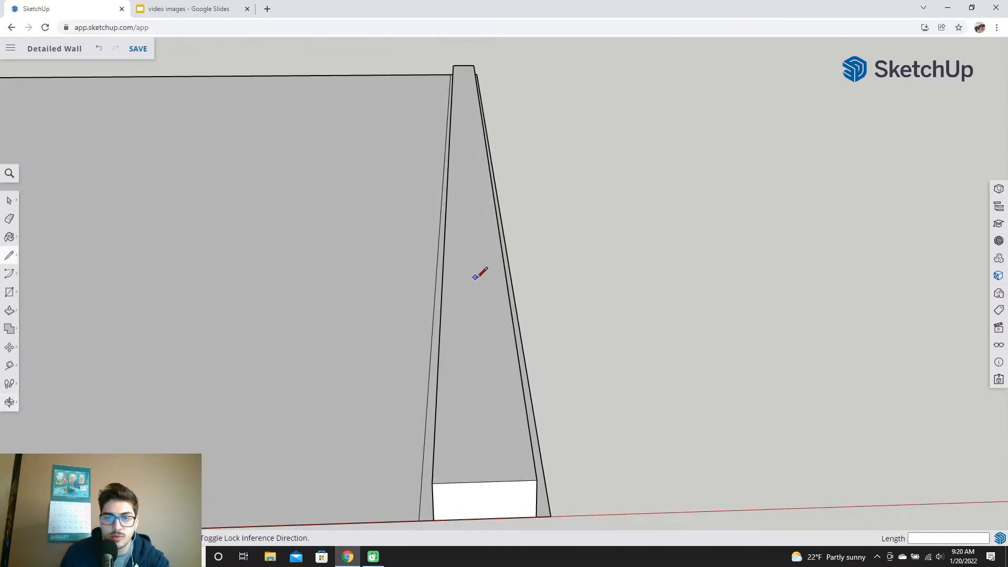
{"action": "scroll", "coordinate": [247, 271], "scroll_direction": "down", "scroll_amount": 3}
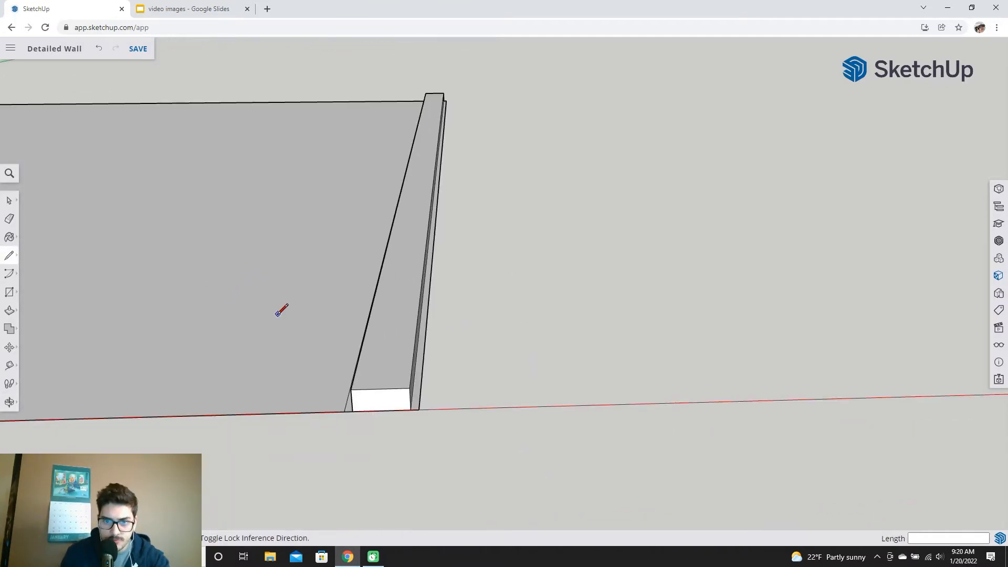
{"action": "middle_click_drag", "start_coordinate": [247, 317], "coordinate": [276, 338], "text": "shift"}
{"action": "scroll", "coordinate": [294, 385], "scroll_direction": "down", "scroll_amount": 1}
Draw a 9' vertical line up the blue axis from the bottom plate's lower inner corner at the end away from the red axis
{"action": "middle_click_drag", "start_coordinate": [351, 380], "coordinate": [306, 321]}
{"action": "middle_click_drag", "start_coordinate": [192, 347], "coordinate": [250, 321]}
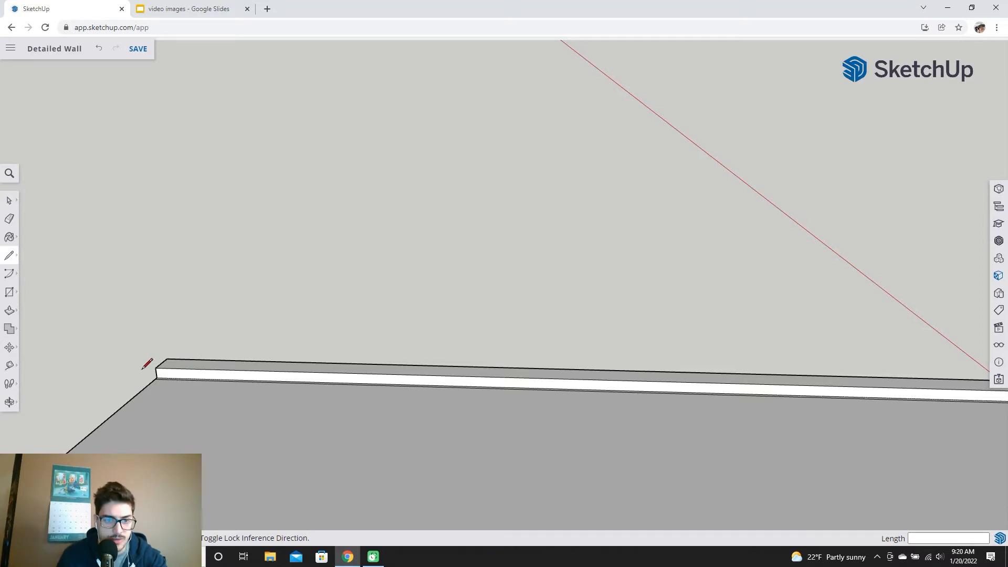
{"action": "scroll", "coordinate": [143, 366], "scroll_direction": "down", "scroll_amount": 2}
{"action": "scroll", "coordinate": [154, 377], "scroll_direction": "up", "scroll_amount": 3}
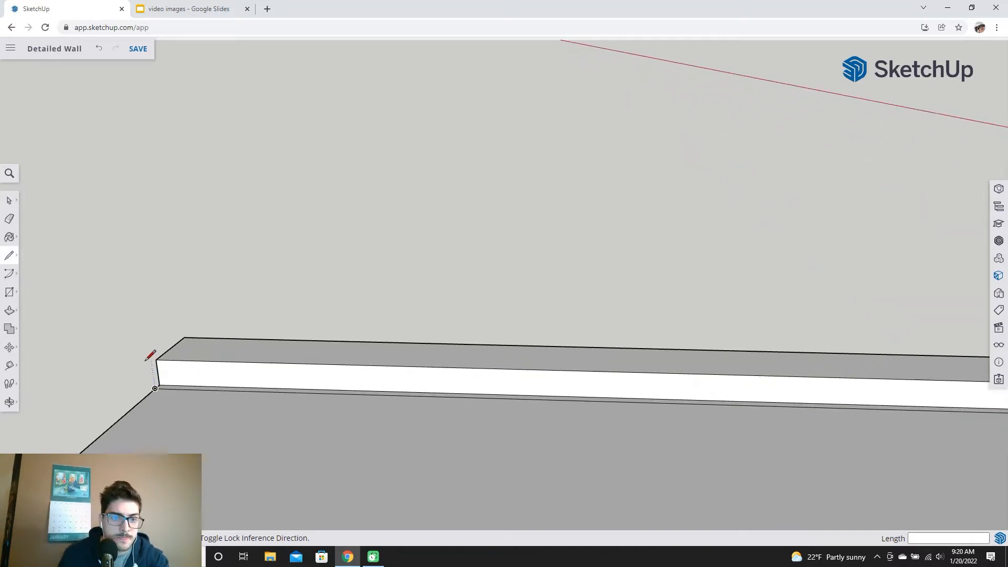
{"action": "left_click", "coordinate": [159, 385]}
{"action": "scroll", "coordinate": [131, 189], "scroll_direction": "down", "scroll_amount": 1}
{"action": "scroll", "coordinate": [126, 84], "scroll_direction": "down", "scroll_amount": 1}
{"action": "middle_click_drag", "start_coordinate": [135, 146], "coordinate": [175, 262], "text": "shift"}
{"action": "scroll", "coordinate": [167, 209], "scroll_direction": "down", "scroll_amount": 1}
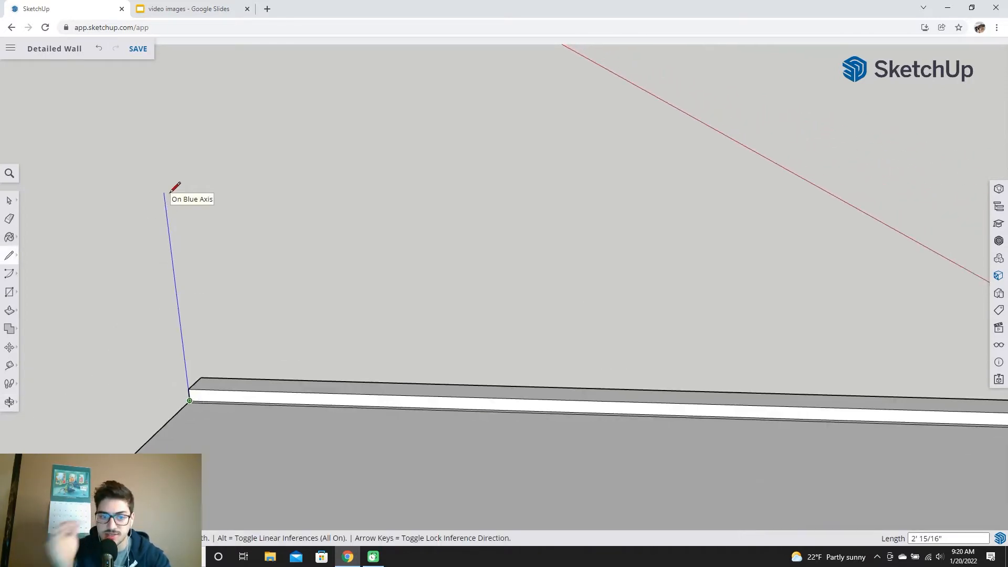
{"action": "type", "text": "9"}
{"action": "key", "text": "Return"}
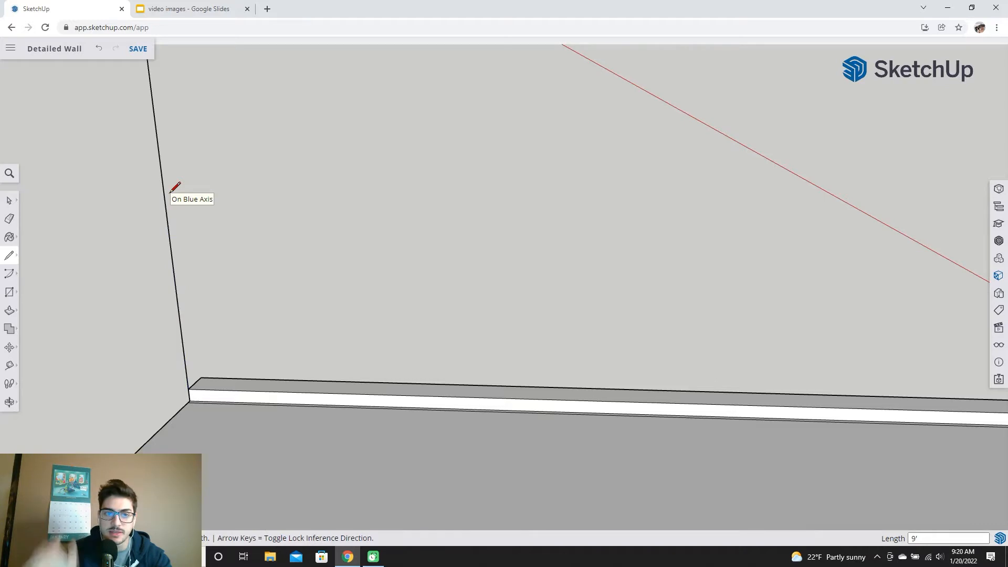
Draw a matching 9' vertical line from the bottom plate's lower inner corner at the red-axis end
{"action": "scroll", "coordinate": [423, 262], "scroll_direction": "down", "scroll_amount": 2}
{"action": "scroll", "coordinate": [359, 203], "scroll_direction": "down", "scroll_amount": 1}
{"action": "middle_click_drag", "start_coordinate": [525, 200], "coordinate": [443, 412], "text": "shift"}
{"action": "scroll", "coordinate": [456, 253], "scroll_direction": "down", "scroll_amount": 2}
{"action": "middle_click_drag", "start_coordinate": [536, 284], "coordinate": [508, 278]}
{"action": "key", "text": "Escape"}
{"action": "scroll", "coordinate": [596, 413], "scroll_direction": "up", "scroll_amount": 2}
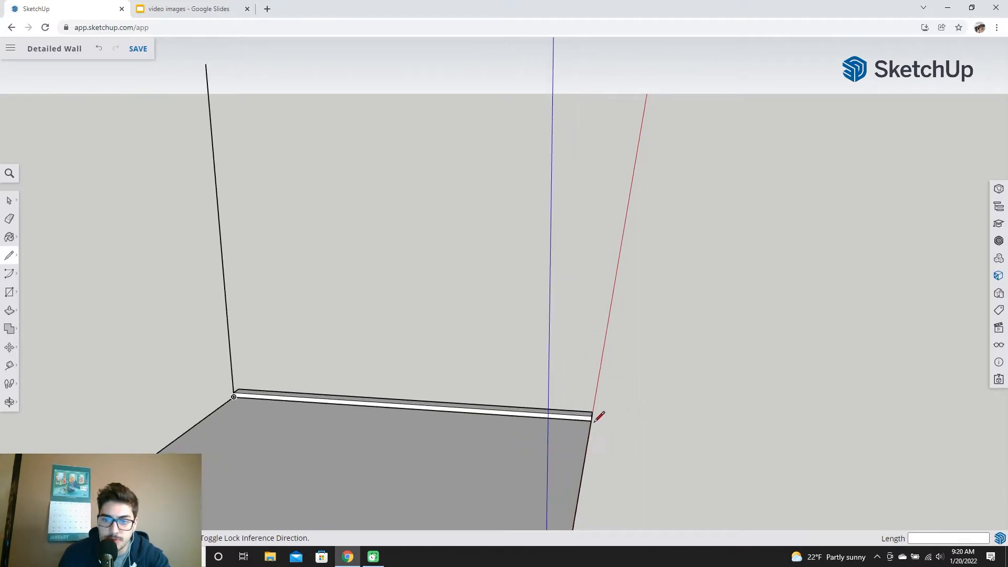
{"action": "scroll", "coordinate": [596, 420], "scroll_direction": "up", "scroll_amount": 3}
{"action": "left_click", "coordinate": [588, 418]}
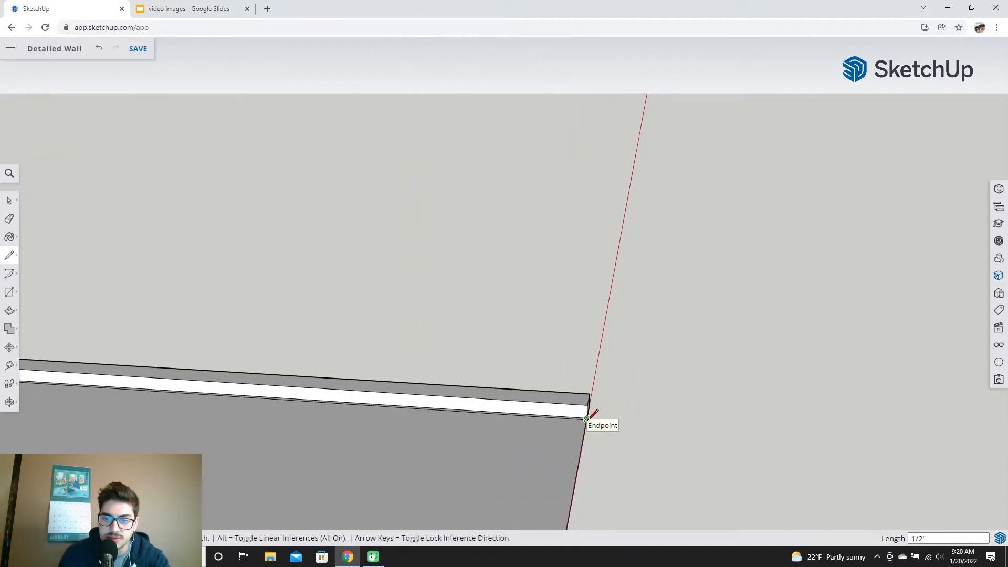
{"action": "left_click", "coordinate": [587, 418]}
{"action": "left_click", "coordinate": [587, 419]}
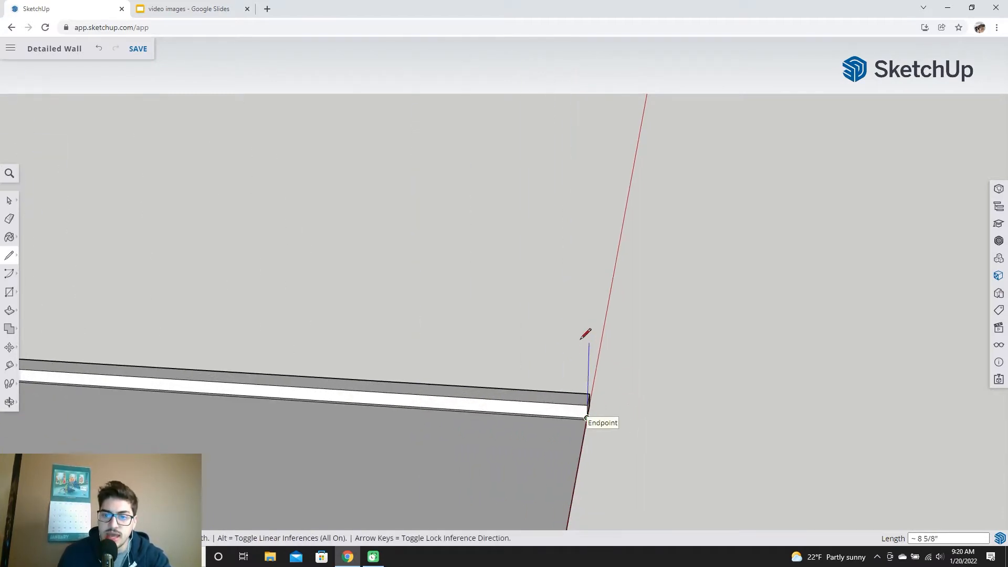
{"action": "type", "text": "9'"}
{"action": "key", "text": "Return"}
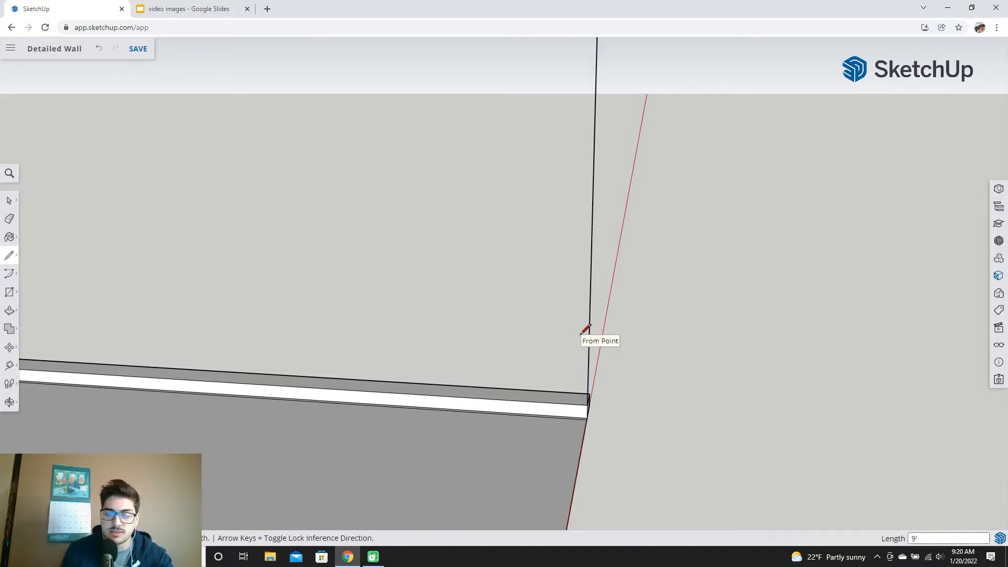
Connect the upper ends of the two 9' vertical lines with a 10' line
{"action": "scroll", "coordinate": [561, 340], "scroll_direction": "down", "scroll_amount": 3}
{"action": "middle_click_drag", "start_coordinate": [328, 268], "coordinate": [504, 324], "text": "shift"}
{"action": "scroll", "coordinate": [435, 239], "scroll_direction": "down", "scroll_amount": 3}
{"action": "mouse_move", "coordinate": [436, 184]}
{"action": "middle_mouse_down", "text": "shift"}
{"action": "mouse_move", "coordinate": [385, 271]}
{"action": "mouse_move", "coordinate": [515, 267]}
{"action": "mouse_move", "coordinate": [511, 282]}
{"action": "mouse_move", "coordinate": [493, 241]}
{"action": "middle_mouse_up", "text": "shift"}
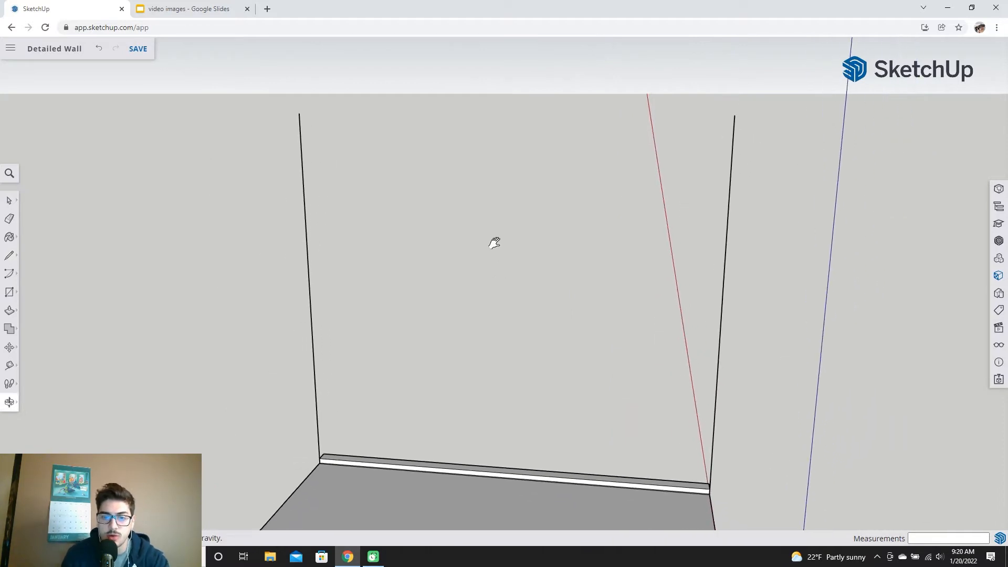
{"action": "left_click", "coordinate": [299, 113]}
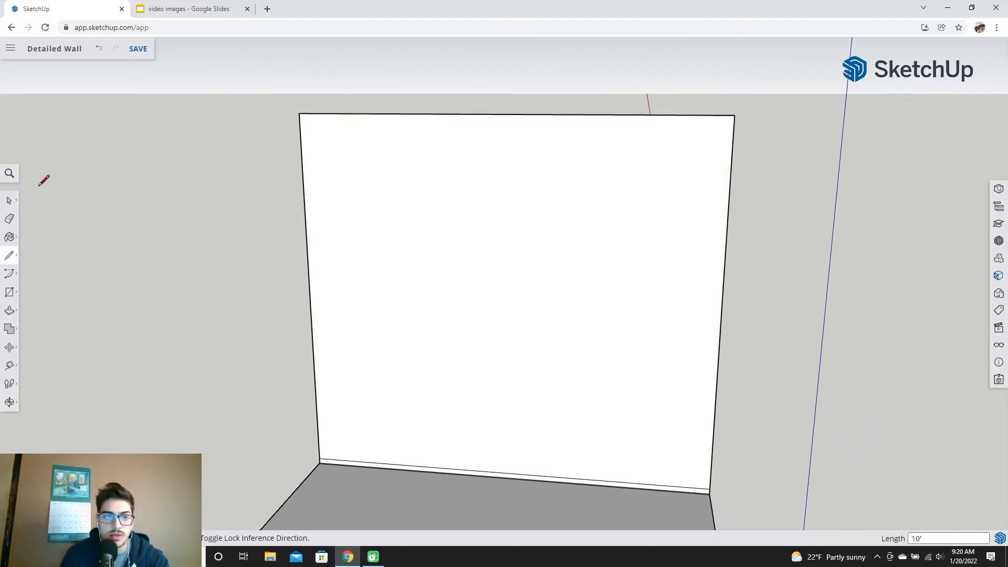
Delete the face filling the wall outline, keeping its edges
{"action": "left_click", "coordinate": [11, 201]}
{"action": "left_click", "coordinate": [549, 283]}
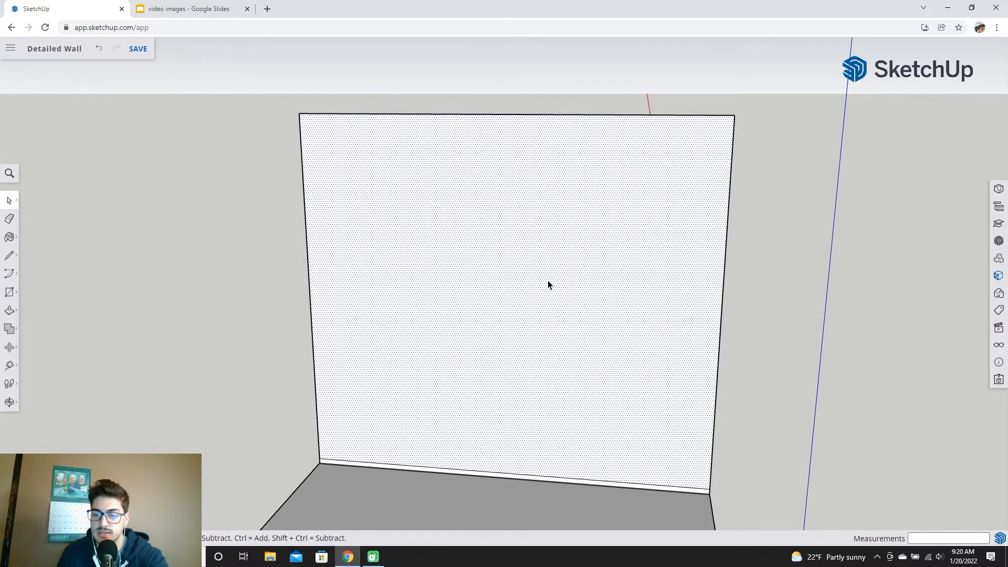
{"action": "key", "text": "Delete"}
Draw a rectangle about 3 1/2" by 2 3/16" on top of the bottom plate, at the end away from the red axis
{"action": "mouse_move", "coordinate": [662, 298]}
{"action": "middle_mouse_down"}
{"action": "mouse_move", "coordinate": [374, 308]}
{"action": "mouse_move", "coordinate": [723, 345]}
{"action": "mouse_move", "coordinate": [610, 243]}
{"action": "mouse_move", "coordinate": [734, 361]}
{"action": "mouse_move", "coordinate": [614, 376]}
{"action": "mouse_move", "coordinate": [610, 391]}
{"action": "mouse_move", "coordinate": [621, 340]}
{"action": "middle_mouse_up"}
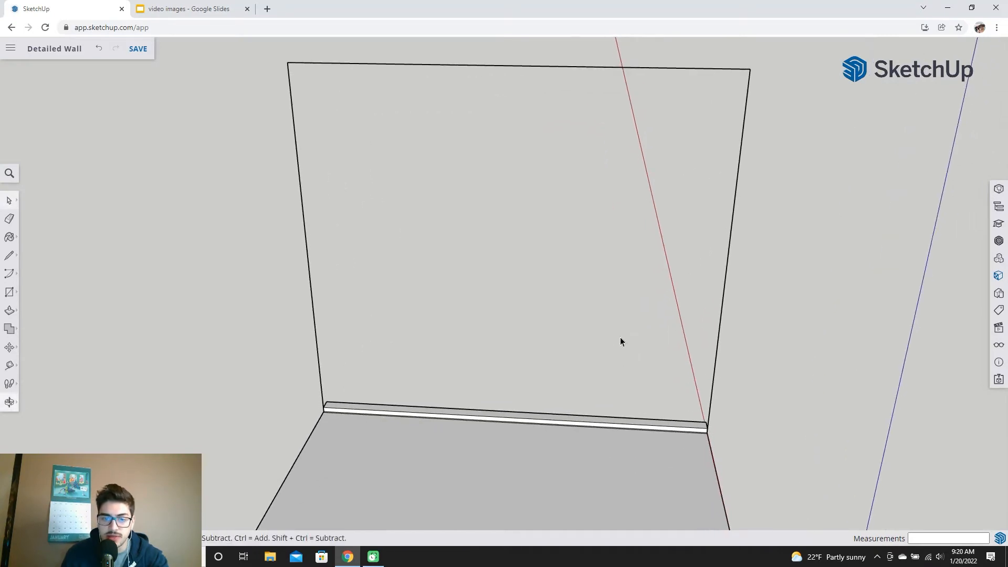
{"action": "scroll", "coordinate": [393, 383], "scroll_direction": "up", "scroll_amount": 3}
{"action": "scroll", "coordinate": [510, 348], "scroll_direction": "up", "scroll_amount": 2}
{"action": "middle_click_drag", "start_coordinate": [556, 349], "coordinate": [485, 297], "text": "shift"}
{"action": "left_click", "coordinate": [10, 292]}
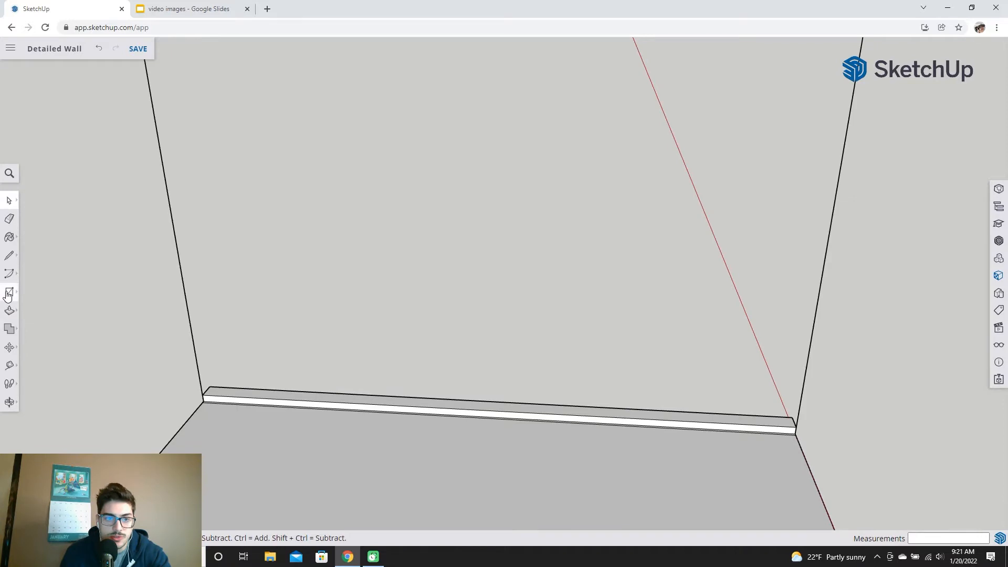
{"action": "scroll", "coordinate": [241, 389], "scroll_direction": "up", "scroll_amount": 2}
{"action": "left_click", "coordinate": [180, 377]}
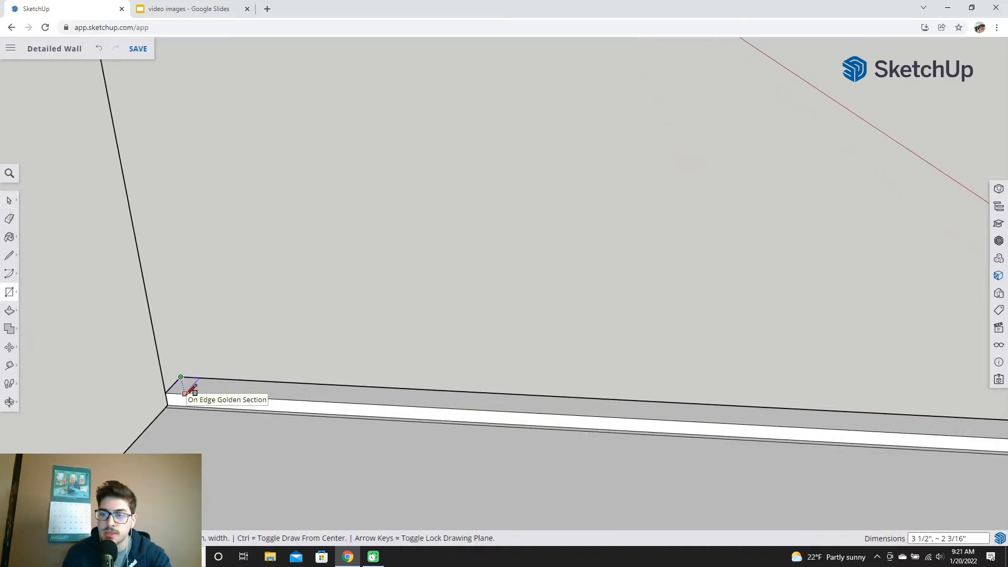
{"action": "type", "text": "3.5"}
{"action": "type", "text": "\""}
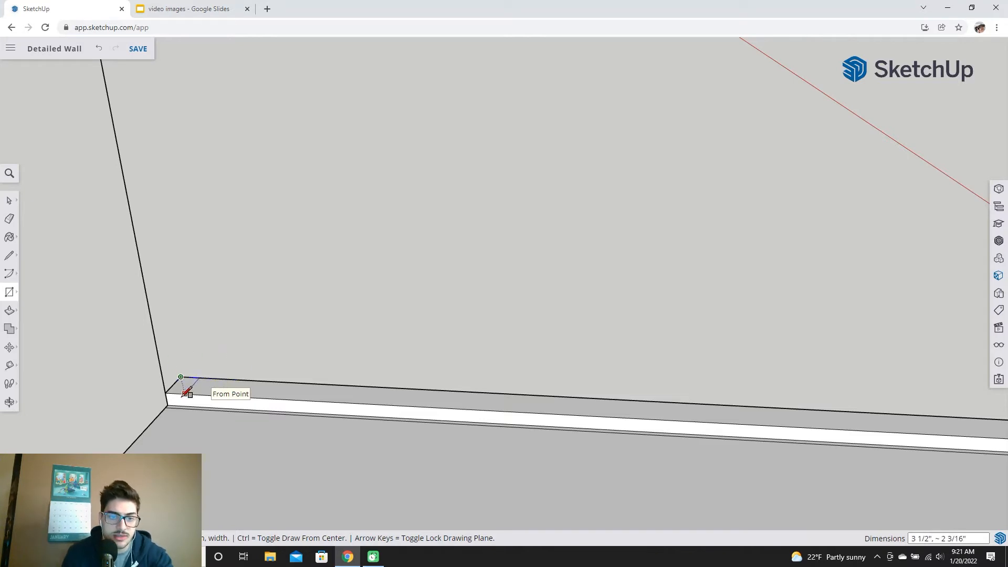
{"action": "type", "text": ","}
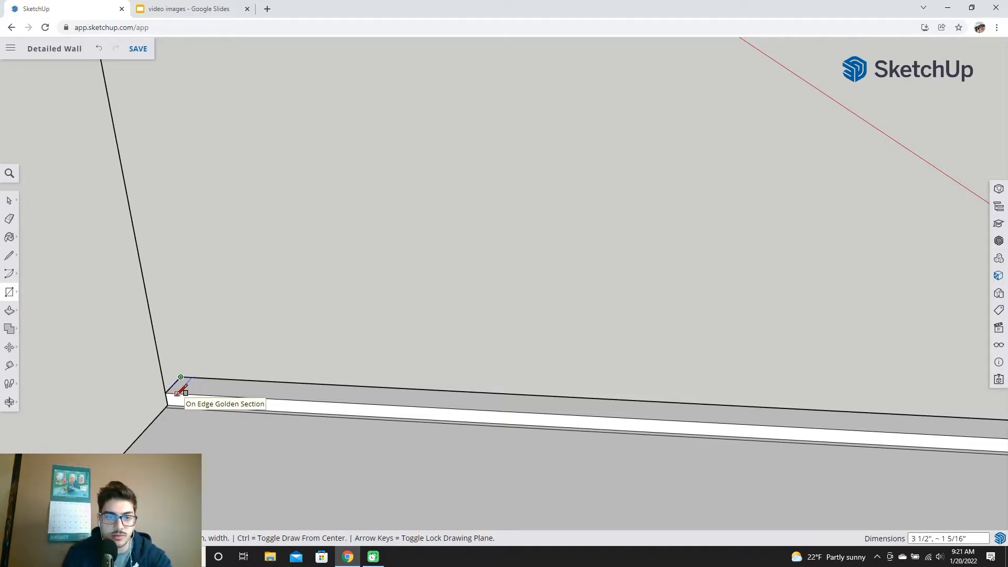
{"action": "left_click", "coordinate": [185, 393]}
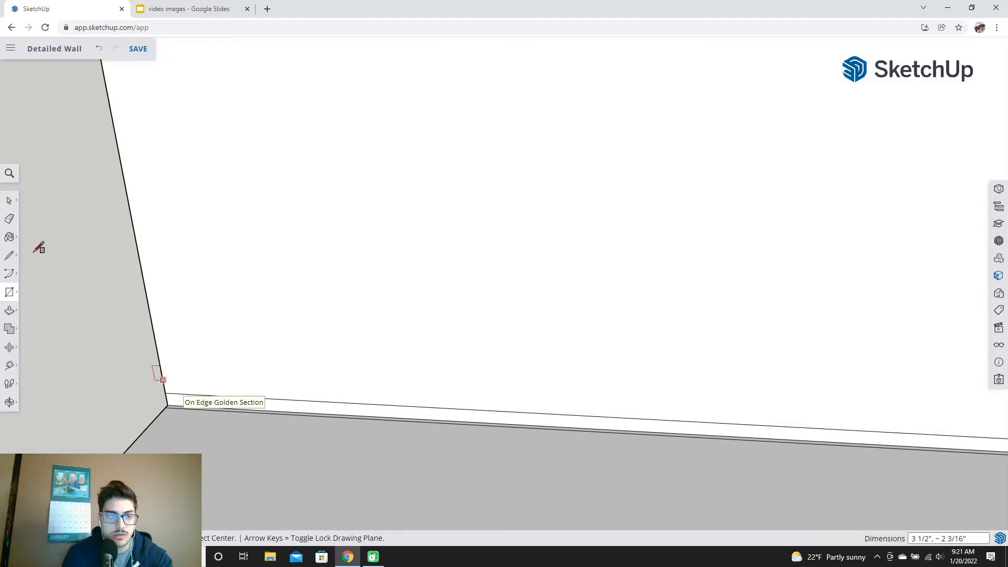
Delete the face that refilled the wall outline and undo the freehand rectangle on the bottom plate
{"action": "left_click", "coordinate": [14, 206]}
{"action": "left_click", "coordinate": [216, 209]}
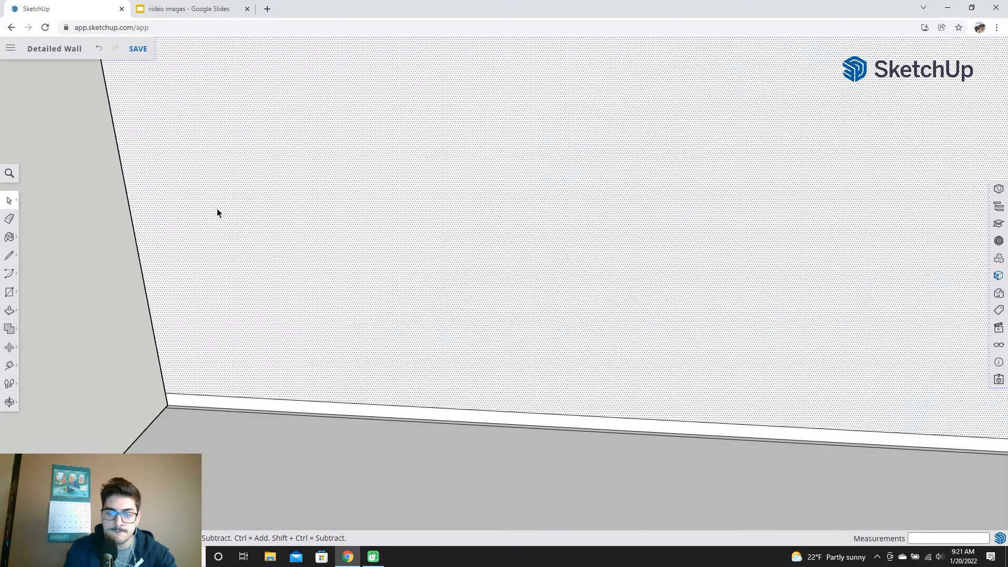
{"action": "key", "text": "Delete"}
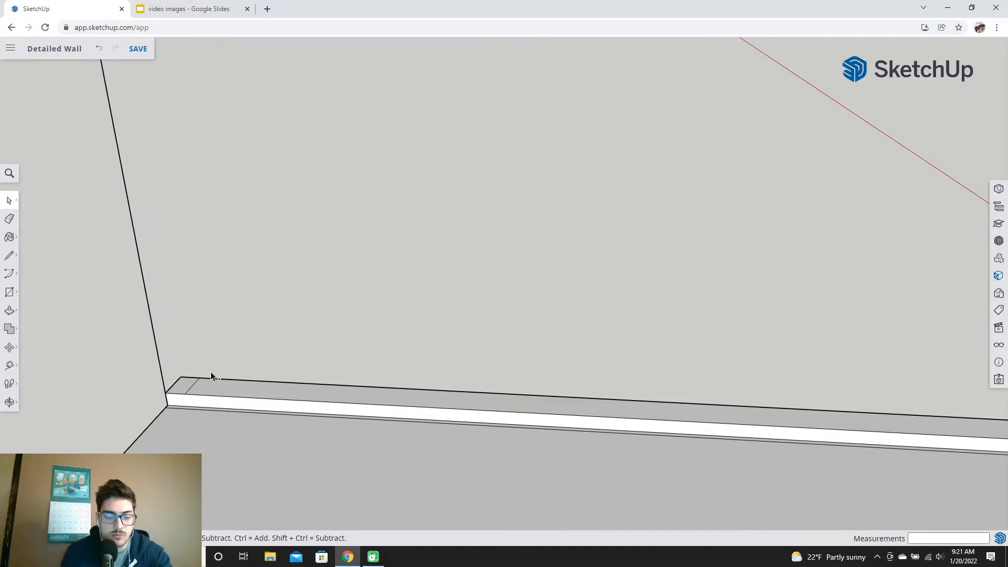
{"action": "key", "text": "ctrl+z"}
{"action": "key", "text": "Delete"}
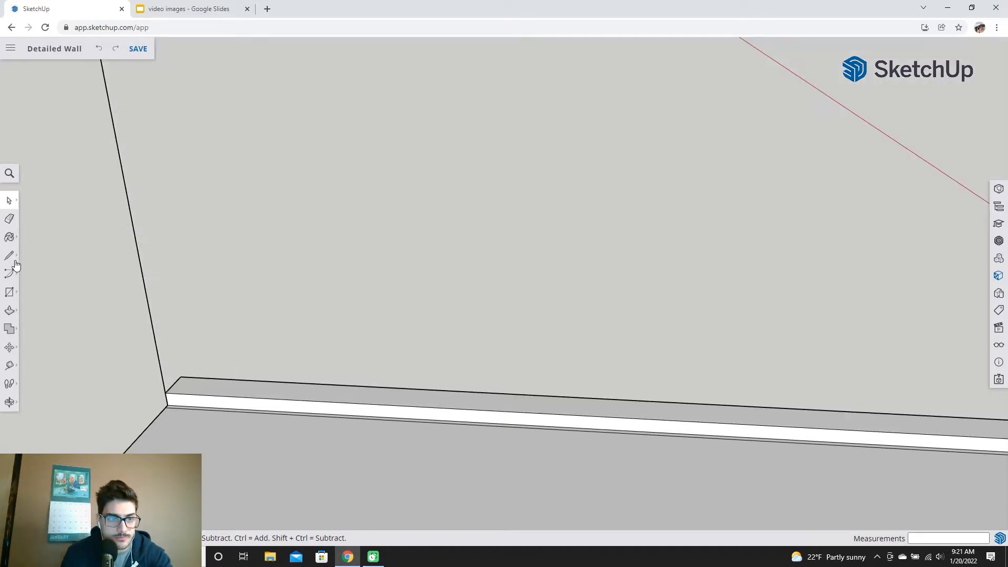
Draw a 3.5" by 1.5" stud footprint on the bottom plate's top face, starting from the back corner at its far end
{"action": "left_click", "coordinate": [9, 292]}
{"action": "left_click", "coordinate": [181, 376]}
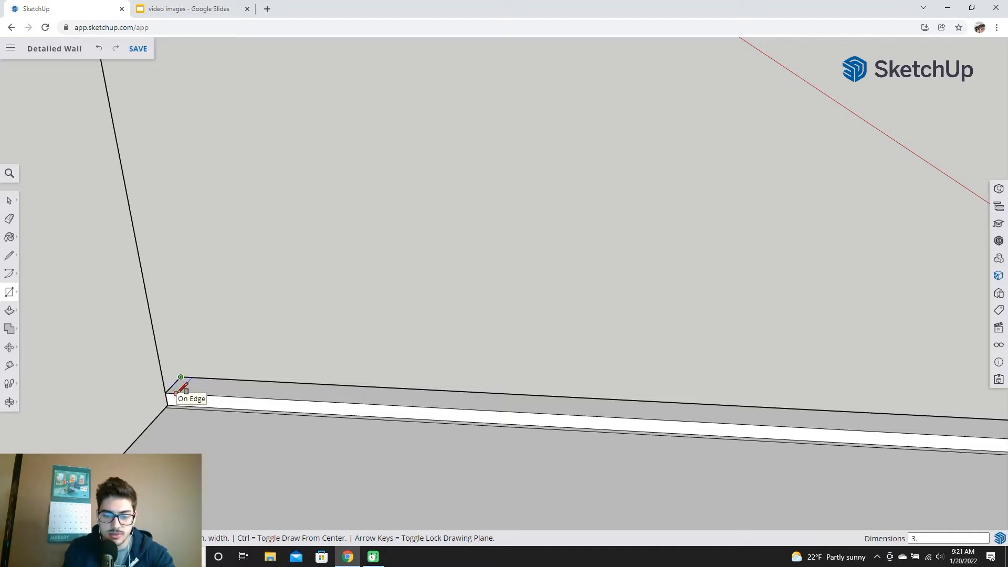
{"action": "type", "text": "5, 1."}
{"action": "key", "text": "Return"}
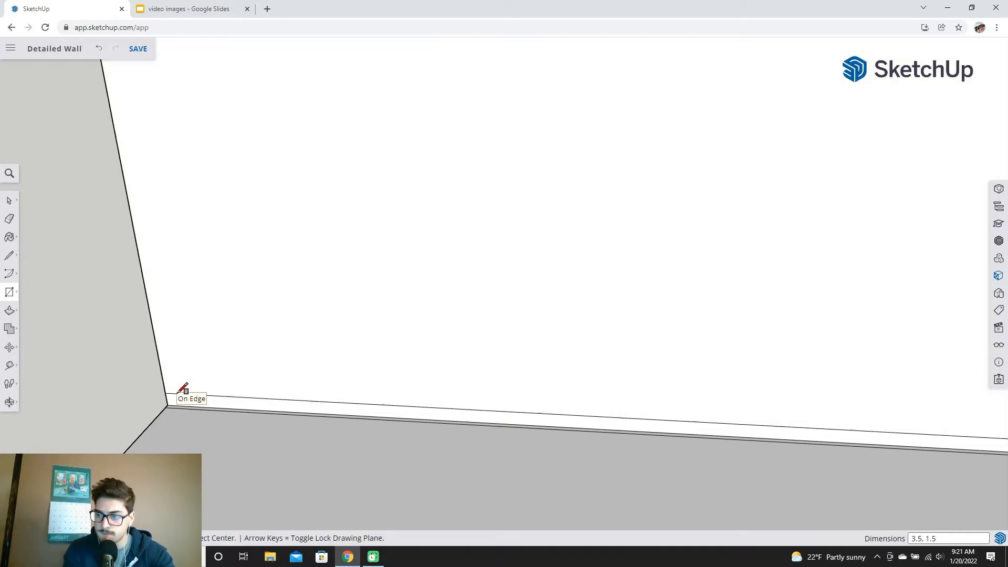
Remove the large face covering the wall opening so the bottom plate and stud footprint are exposed
{"action": "left_click", "coordinate": [9, 200]}
{"action": "left_click", "coordinate": [310, 203]}
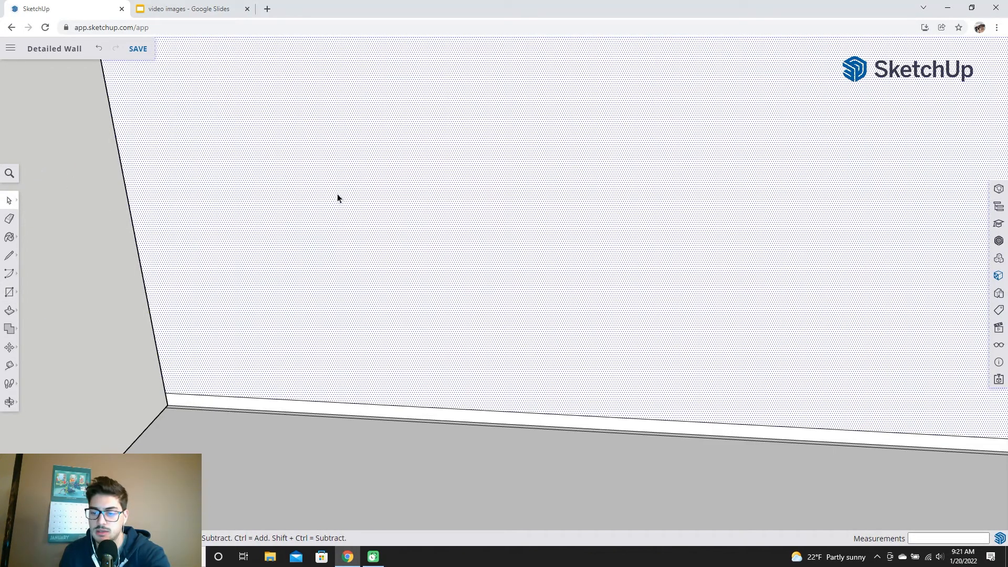
{"action": "key", "text": "Delete"}
{"action": "scroll", "coordinate": [178, 384], "scroll_direction": "up", "scroll_amount": 1}
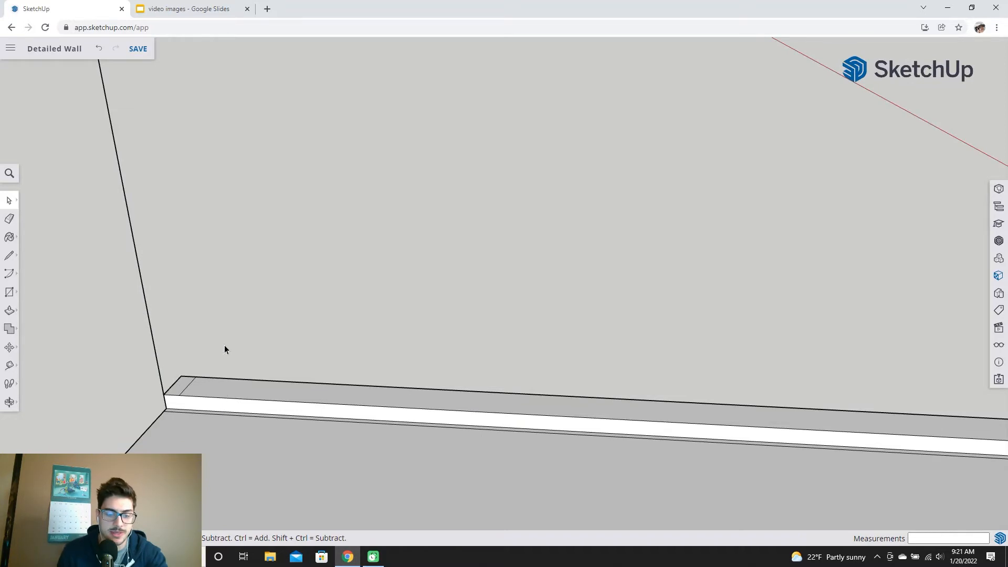
{"action": "scroll", "coordinate": [247, 348], "scroll_direction": "down", "scroll_amount": 1}
{"action": "middle_click_drag", "start_coordinate": [265, 359], "coordinate": [280, 333], "text": "shift"}
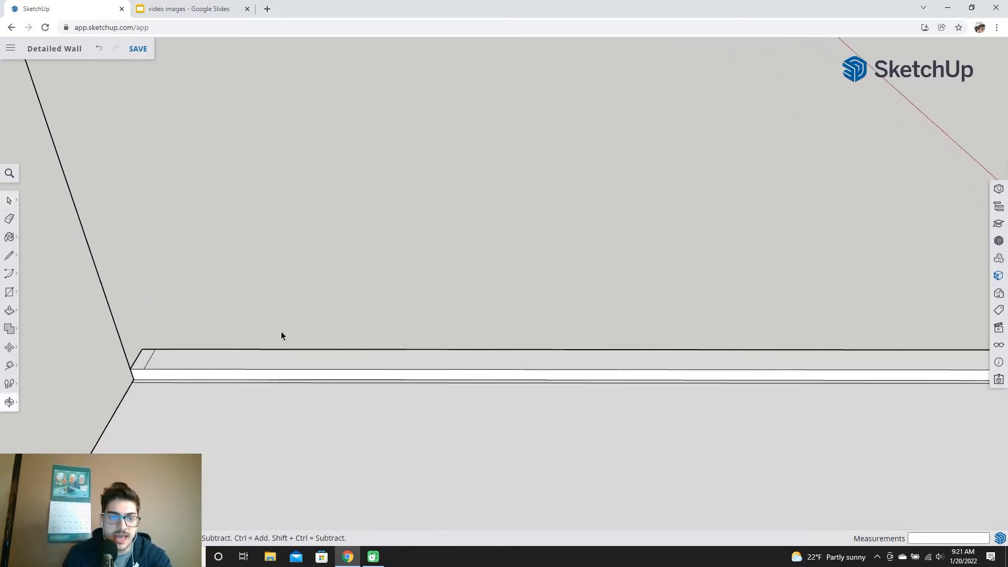
{"action": "scroll", "coordinate": [279, 332], "scroll_direction": "down", "scroll_amount": 2}
{"action": "middle_click_drag", "start_coordinate": [372, 330], "coordinate": [298, 332], "text": "shift"}
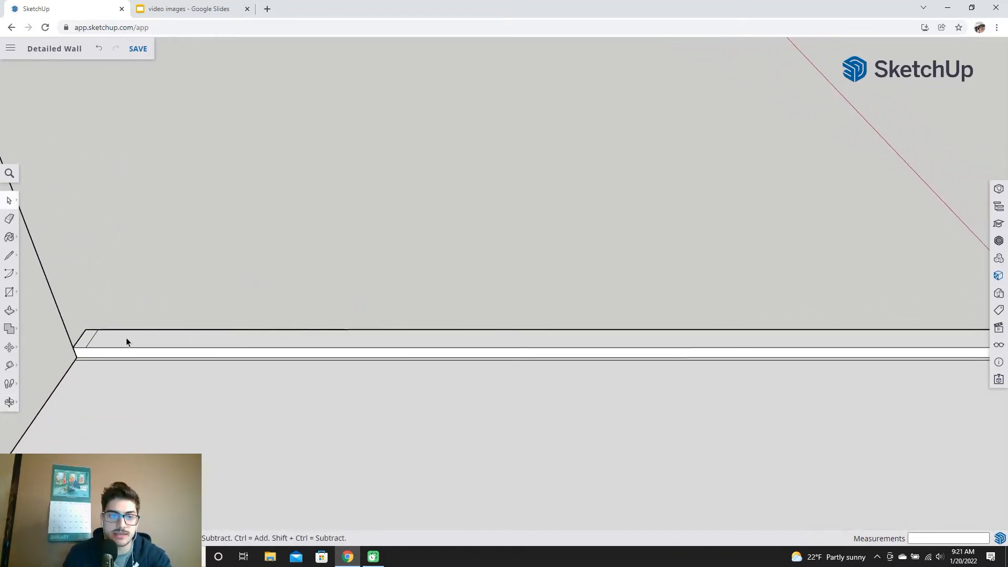
Delete the leftover top edge of the wall outline spanning the opening
{"action": "scroll", "coordinate": [146, 281], "scroll_direction": "down", "scroll_amount": 1}
{"action": "middle_click_drag", "start_coordinate": [180, 259], "coordinate": [241, 315], "text": "shift"}
{"action": "scroll", "coordinate": [289, 153], "scroll_direction": "down", "scroll_amount": 5}
{"action": "middle_click_drag", "start_coordinate": [346, 134], "coordinate": [373, 279], "text": "shift"}
{"action": "scroll", "coordinate": [350, 143], "scroll_direction": "down", "scroll_amount": 2}
{"action": "left_click", "coordinate": [345, 122]}
{"action": "key", "text": "Delete"}
Draw a 3.5" by 1.5" stud footprint on the bottom plate's top face, at the end next to the red axis
{"action": "scroll", "coordinate": [405, 415], "scroll_direction": "down", "scroll_amount": 1}
{"action": "scroll", "coordinate": [405, 414], "scroll_direction": "up", "scroll_amount": 3}
{"action": "middle_click_drag", "start_coordinate": [378, 417], "coordinate": [389, 336], "text": "shift"}
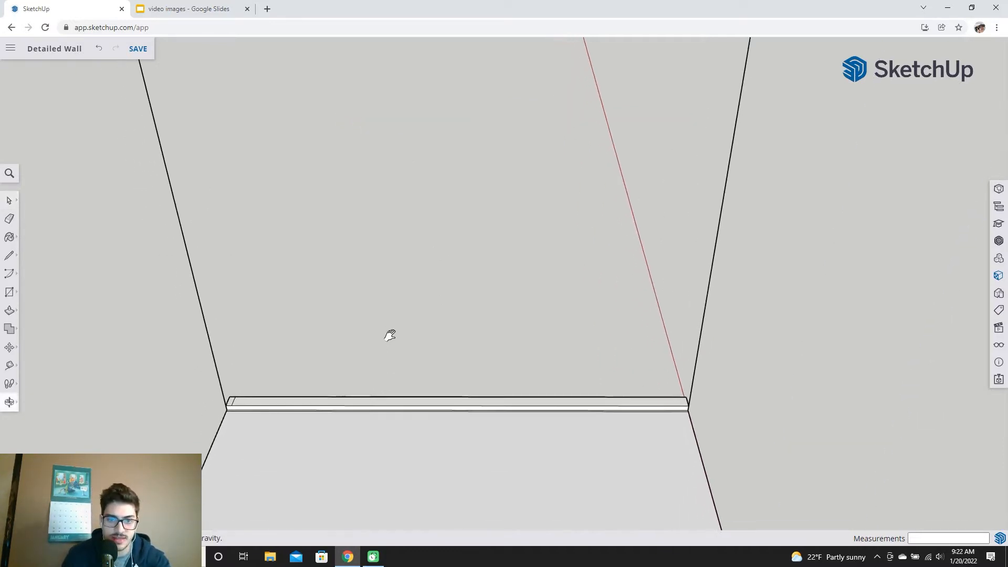
{"action": "scroll", "coordinate": [628, 388], "scroll_direction": "up", "scroll_amount": 2}
{"action": "middle_click_drag", "start_coordinate": [611, 375], "coordinate": [526, 327]}
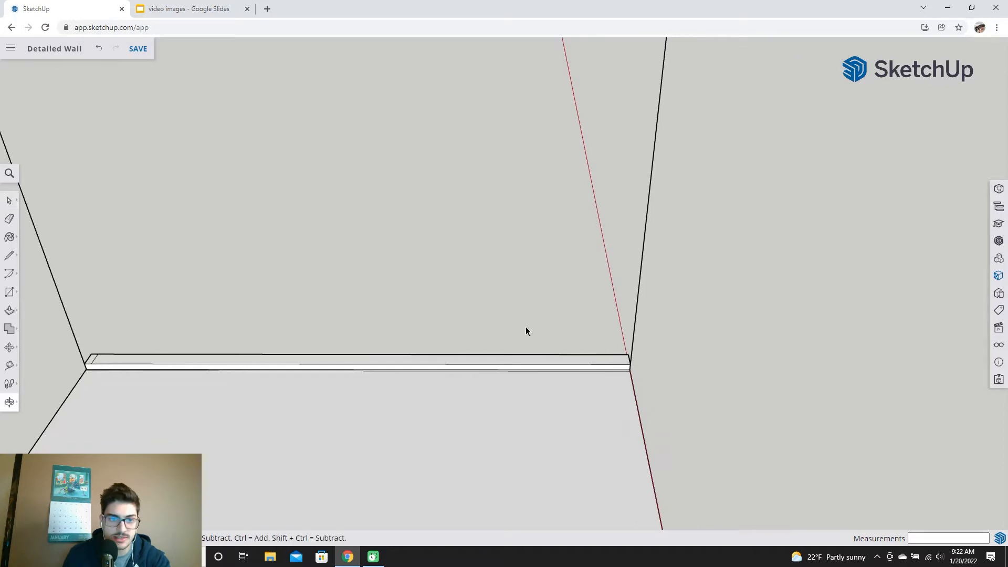
{"action": "left_click", "coordinate": [10, 293]}
{"action": "left_click", "coordinate": [620, 364]}
{"action": "scroll", "coordinate": [627, 361], "scroll_direction": "up", "scroll_amount": 1}
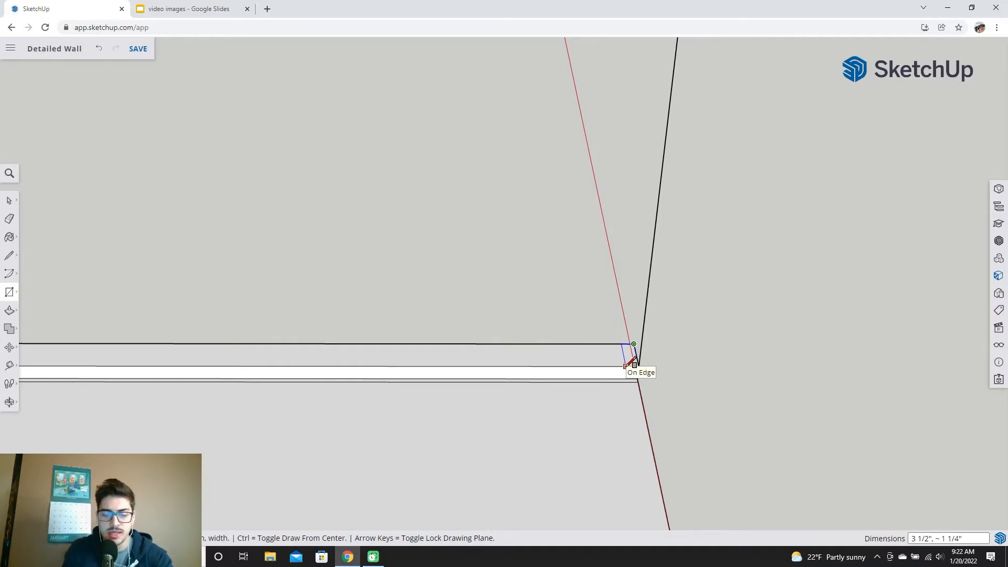
{"action": "type", "text": "3.5, 1.5"}
{"action": "key", "text": "Return"}
{"action": "scroll", "coordinate": [544, 388], "scroll_direction": "down", "scroll_amount": 1}
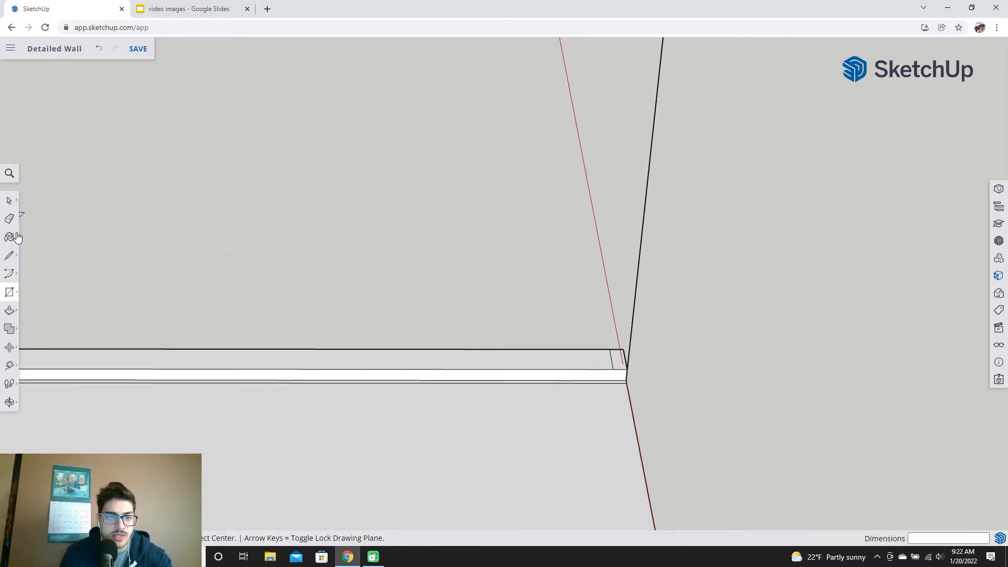
Push/Pull the footprint at the red-axis end up 8' 10 1/2" to the top of the wall outline, forming an end stud
{"action": "left_click", "coordinate": [10, 310]}
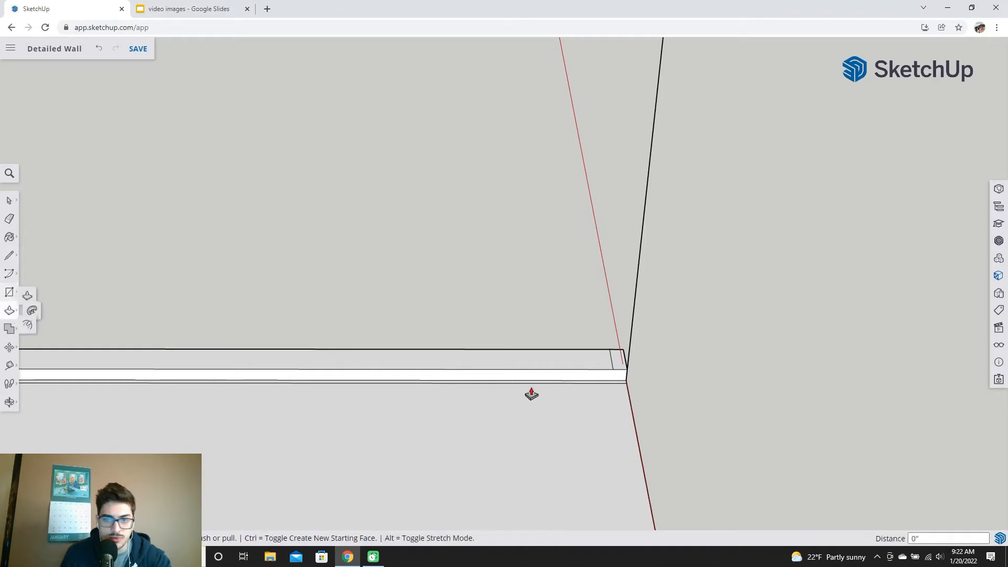
{"action": "left_click", "coordinate": [619, 357]}
{"action": "scroll", "coordinate": [638, 209], "scroll_direction": "down", "scroll_amount": 3}
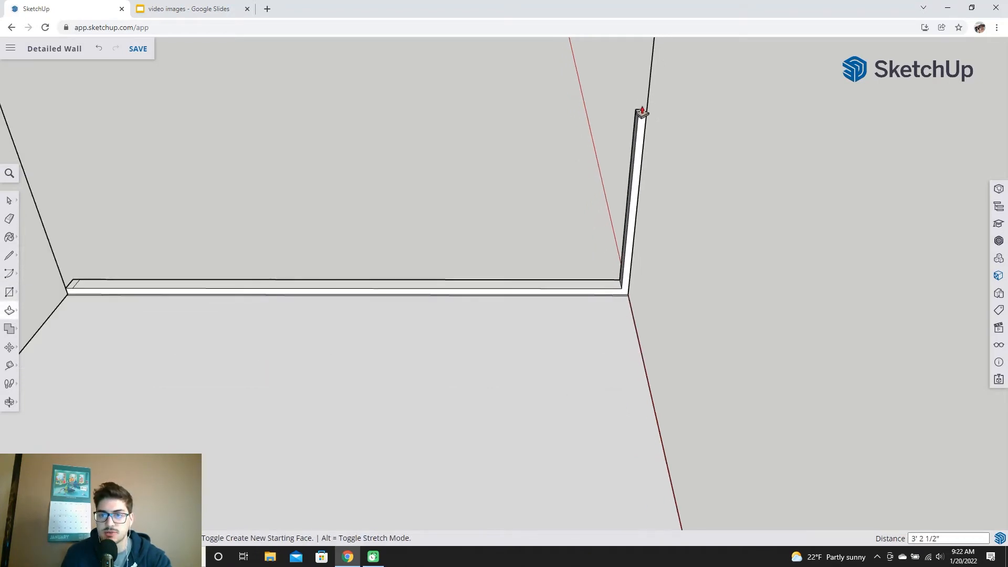
{"action": "middle_click_drag", "start_coordinate": [641, 109], "coordinate": [531, 517], "text": "shift"}
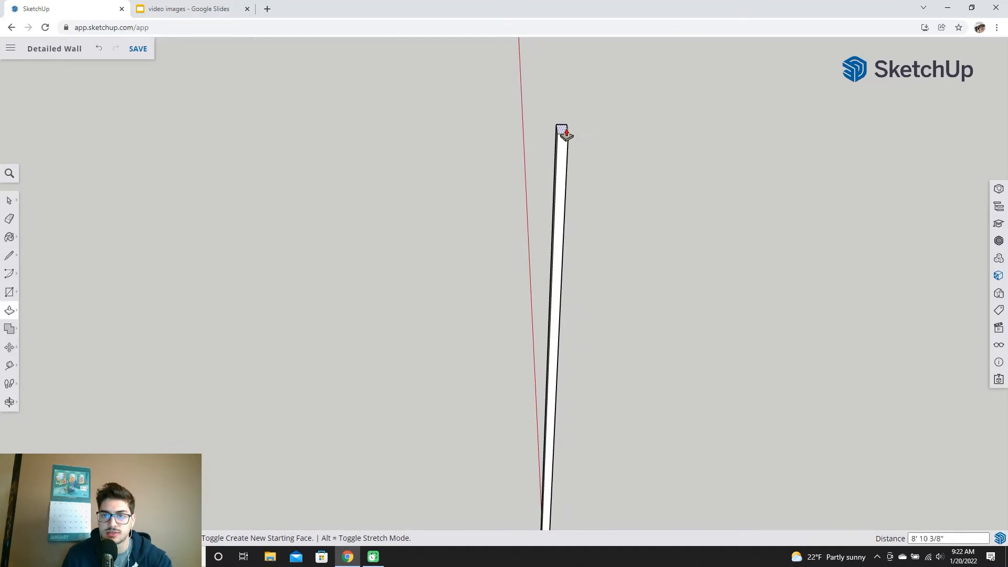
{"action": "scroll", "coordinate": [566, 137], "scroll_direction": "up", "scroll_amount": 3}
{"action": "left_click", "coordinate": [571, 131]}
{"action": "scroll", "coordinate": [353, 237], "scroll_direction": "down", "scroll_amount": 2}
{"action": "scroll", "coordinate": [279, 326], "scroll_direction": "up", "scroll_amount": 3}
{"action": "scroll", "coordinate": [389, 263], "scroll_direction": "down", "scroll_amount": 4}
Push/Pull the footprint at the end away from the red axis up 8' 10 1/2" to form the opposite end stud
{"action": "middle_click_drag", "start_coordinate": [256, 384], "coordinate": [625, 140], "text": "shift"}
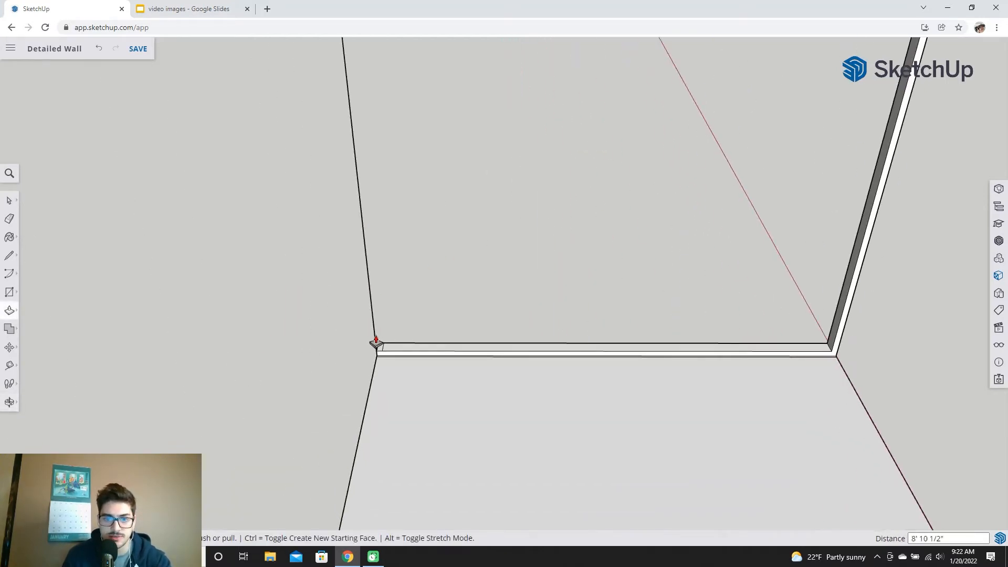
{"action": "scroll", "coordinate": [376, 342], "scroll_direction": "up", "scroll_amount": 3}
{"action": "left_click", "coordinate": [385, 366]}
{"action": "scroll", "coordinate": [362, 158], "scroll_direction": "down", "scroll_amount": 3}
{"action": "middle_click_drag", "start_coordinate": [367, 103], "coordinate": [399, 377], "text": "shift"}
{"action": "scroll", "coordinate": [364, 110], "scroll_direction": "down", "scroll_amount": 2}
{"action": "middle_click_drag", "start_coordinate": [362, 85], "coordinate": [358, 145], "text": "shift"}
{"action": "scroll", "coordinate": [355, 137], "scroll_direction": "up", "scroll_amount": 1}
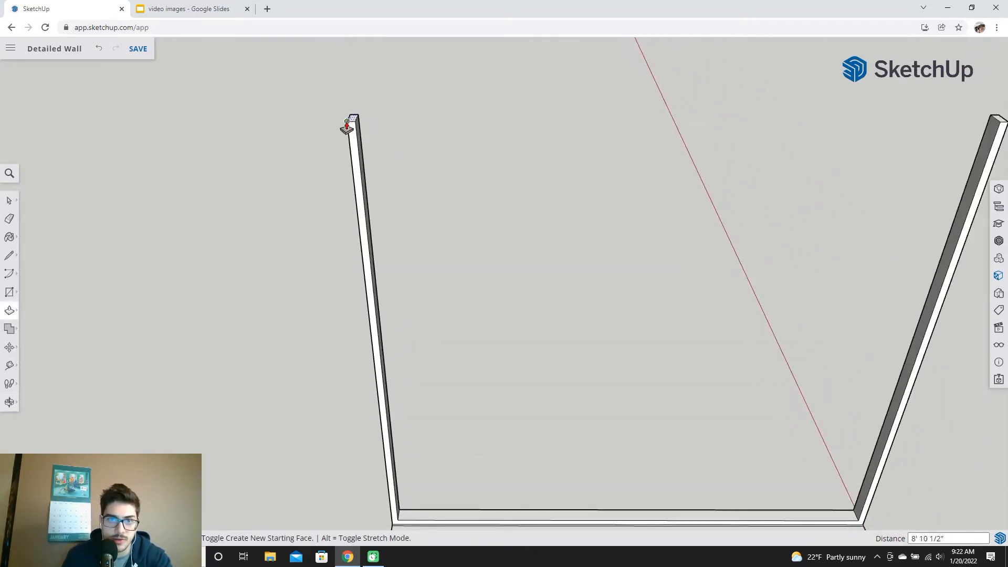
{"action": "scroll", "coordinate": [347, 125], "scroll_direction": "up", "scroll_amount": 2}
{"action": "left_click", "coordinate": [348, 126]}
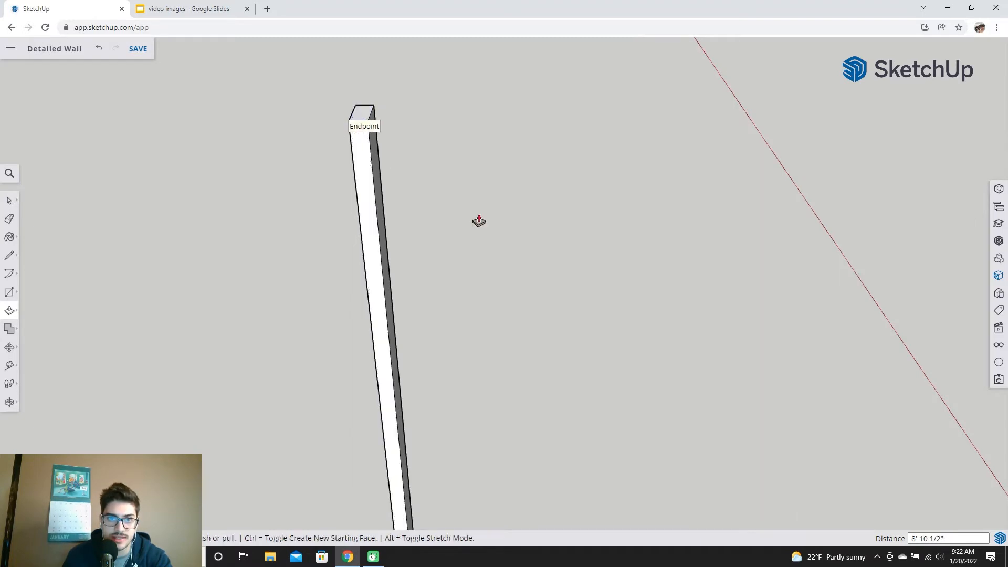
{"action": "scroll", "coordinate": [542, 276], "scroll_direction": "down", "scroll_amount": 2}
{"action": "scroll", "coordinate": [590, 357], "scroll_direction": "down", "scroll_amount": 5}
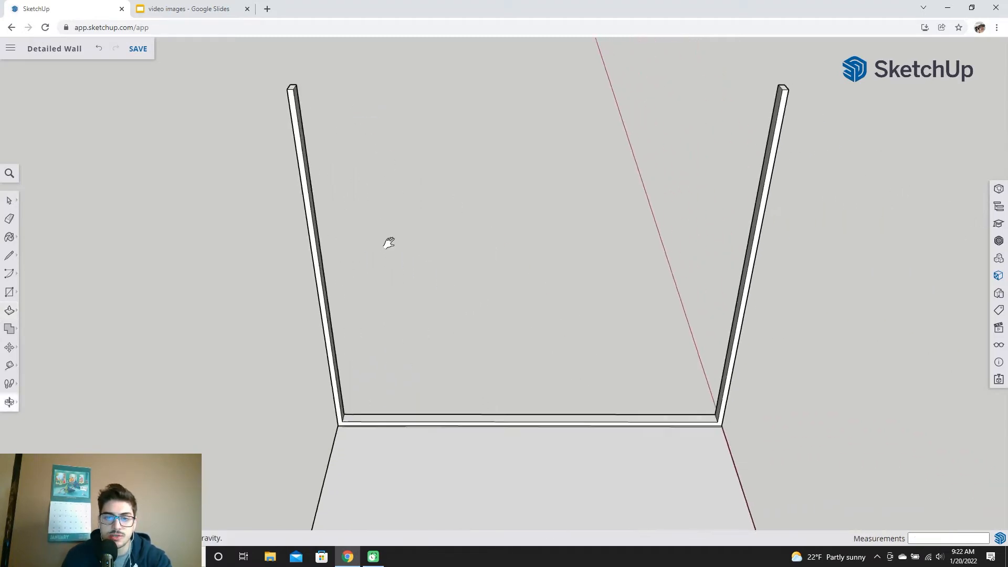
Draw joint lines around the base of the stud away from the red axis, separating it from the bottom plate on three faces
{"action": "mouse_move", "coordinate": [264, 266]}
{"action": "middle_mouse_down"}
{"action": "mouse_move", "coordinate": [263, 247]}
{"action": "mouse_move", "coordinate": [499, 216]}
{"action": "mouse_move", "coordinate": [462, 252]}
{"action": "mouse_move", "coordinate": [319, 205]}
{"action": "mouse_move", "coordinate": [341, 202]}
{"action": "middle_mouse_up"}
{"action": "scroll", "coordinate": [631, 263], "scroll_direction": "down", "scroll_amount": 3}
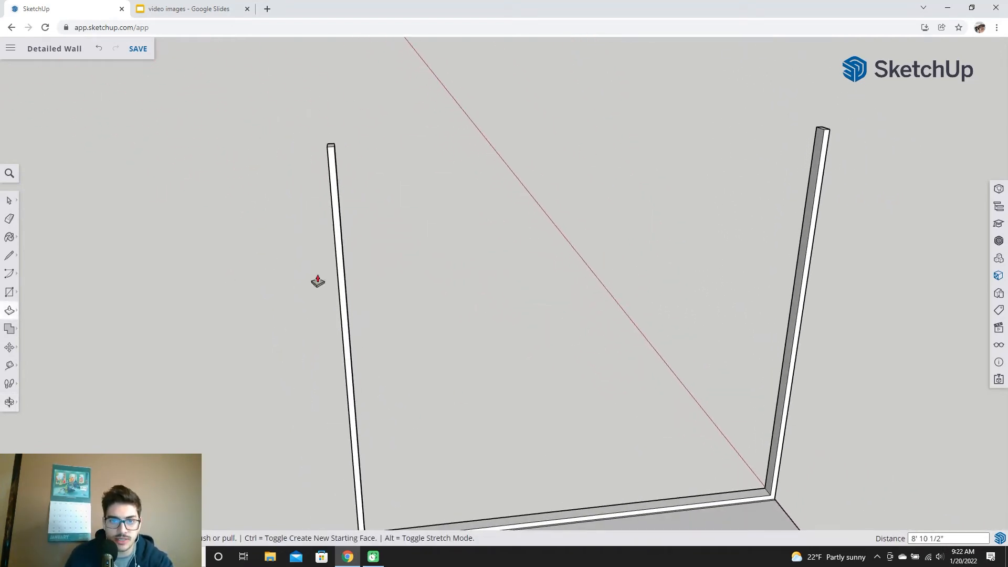
{"action": "scroll", "coordinate": [466, 333], "scroll_direction": "down", "scroll_amount": 2}
{"action": "scroll", "coordinate": [385, 234], "scroll_direction": "up", "scroll_amount": 5}
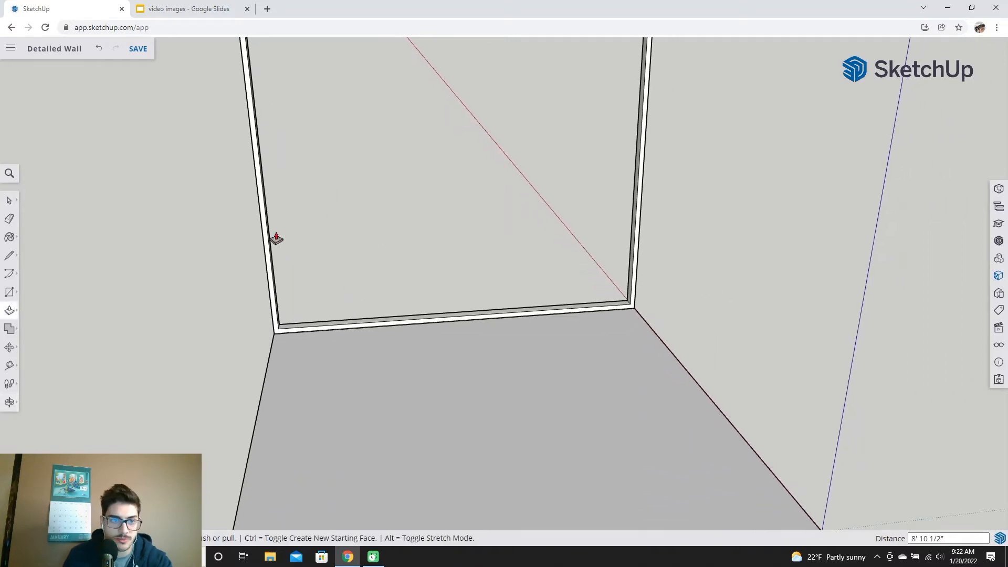
{"action": "left_click", "coordinate": [9, 256]}
{"action": "scroll", "coordinate": [261, 331], "scroll_direction": "up", "scroll_amount": 4}
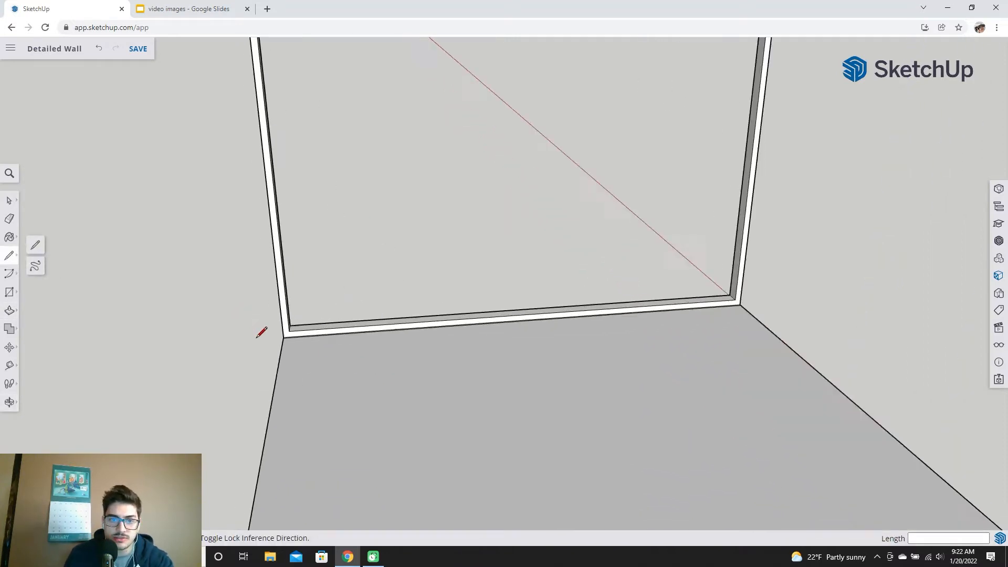
{"action": "scroll", "coordinate": [310, 336], "scroll_direction": "up", "scroll_amount": 3}
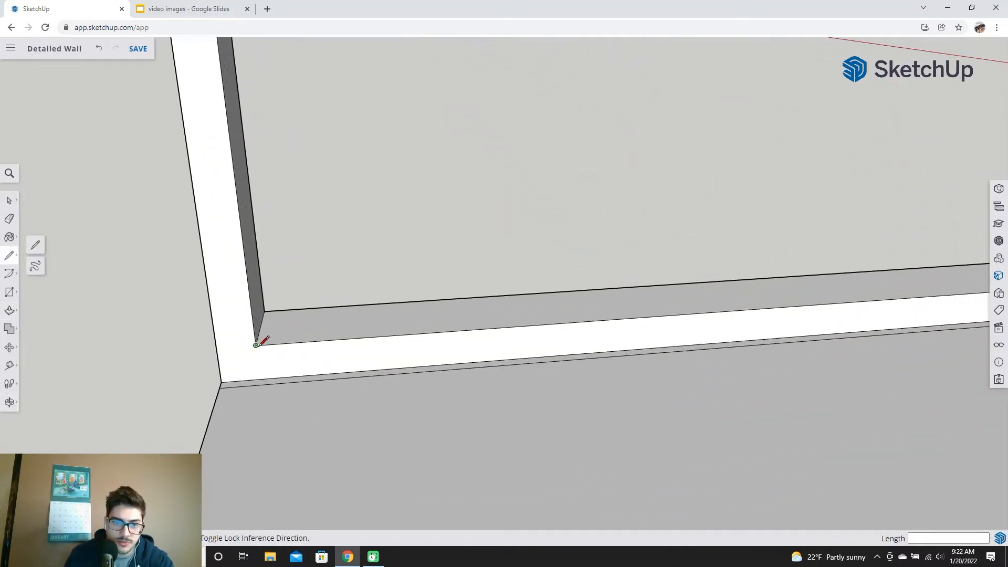
{"action": "left_click", "coordinate": [256, 345]}
{"action": "left_click", "coordinate": [216, 352]}
{"action": "middle_click_drag", "start_coordinate": [186, 353], "coordinate": [524, 384]}
{"action": "left_click", "coordinate": [488, 427]}
{"action": "left_click", "coordinate": [366, 423]}
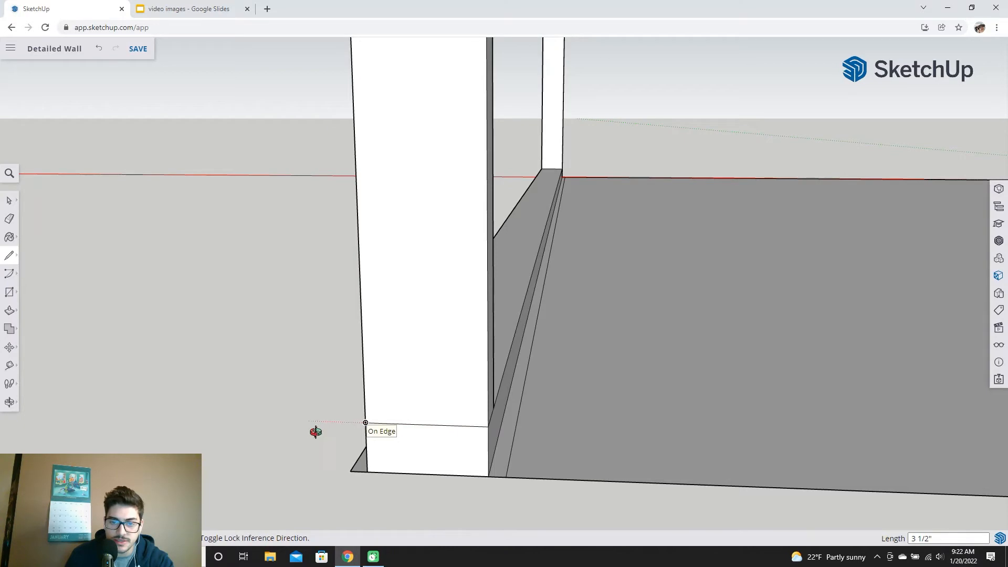
{"action": "middle_click_drag", "start_coordinate": [309, 434], "coordinate": [688, 406]}
{"action": "left_click", "coordinate": [432, 447]}
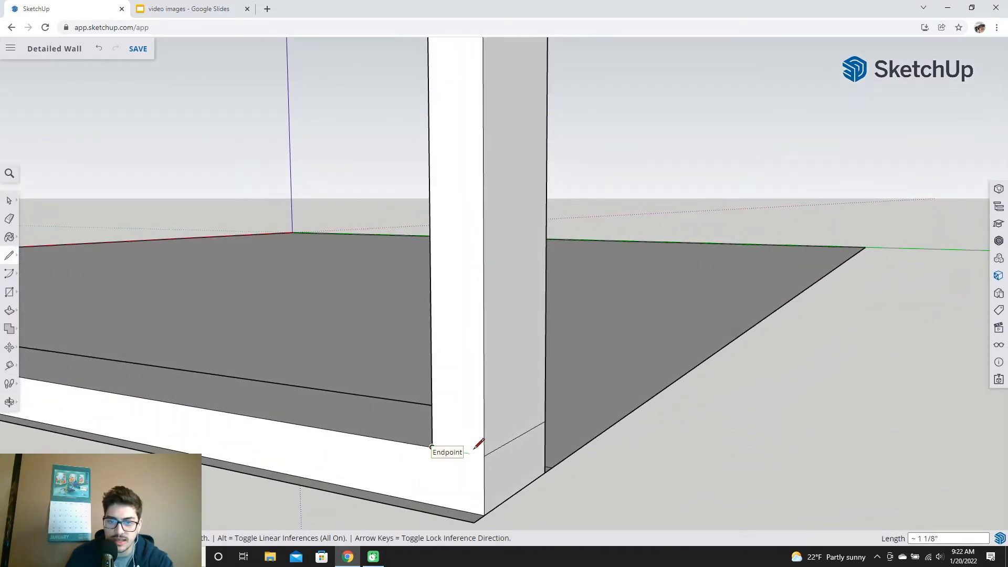
{"action": "left_click", "coordinate": [485, 456]}
Draw matching joint lines between the bottom plate and the base of the stud at the red-axis end
{"action": "scroll", "coordinate": [395, 414], "scroll_direction": "down", "scroll_amount": 1}
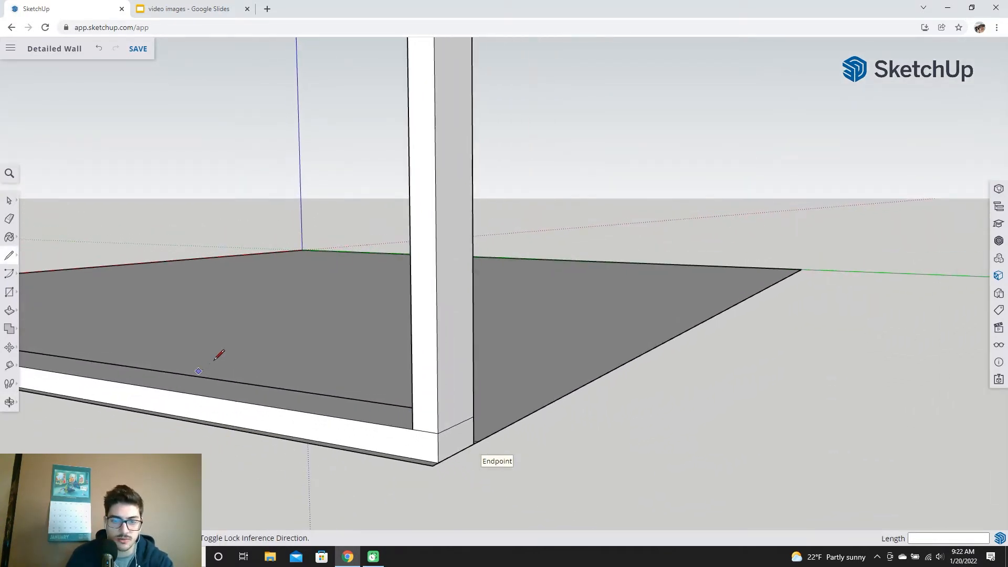
{"action": "scroll", "coordinate": [211, 360], "scroll_direction": "down", "scroll_amount": 1}
{"action": "middle_click_drag", "start_coordinate": [270, 331], "coordinate": [356, 315]}
{"action": "scroll", "coordinate": [84, 315], "scroll_direction": "up", "scroll_amount": 1}
{"action": "middle_click_drag", "start_coordinate": [20, 298], "coordinate": [360, 361], "text": "shift"}
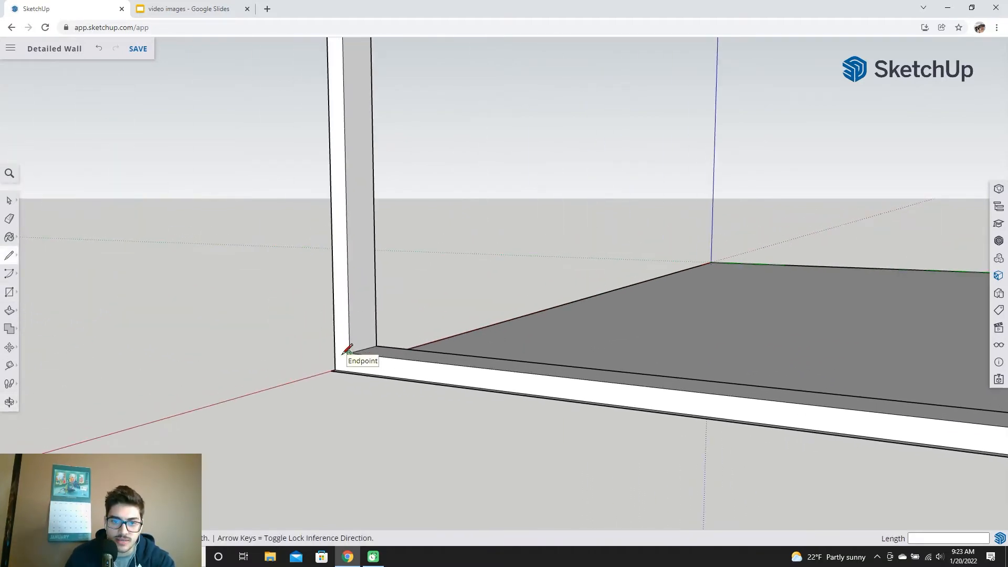
{"action": "scroll", "coordinate": [407, 339], "scroll_direction": "up", "scroll_amount": 3}
{"action": "middle_click_drag", "start_coordinate": [401, 344], "coordinate": [170, 336]}
{"action": "mouse_move", "coordinate": [491, 281]}
{"action": "middle_mouse_down"}
{"action": "mouse_move", "coordinate": [282, 315]}
{"action": "mouse_move", "coordinate": [513, 247]}
{"action": "middle_mouse_up"}
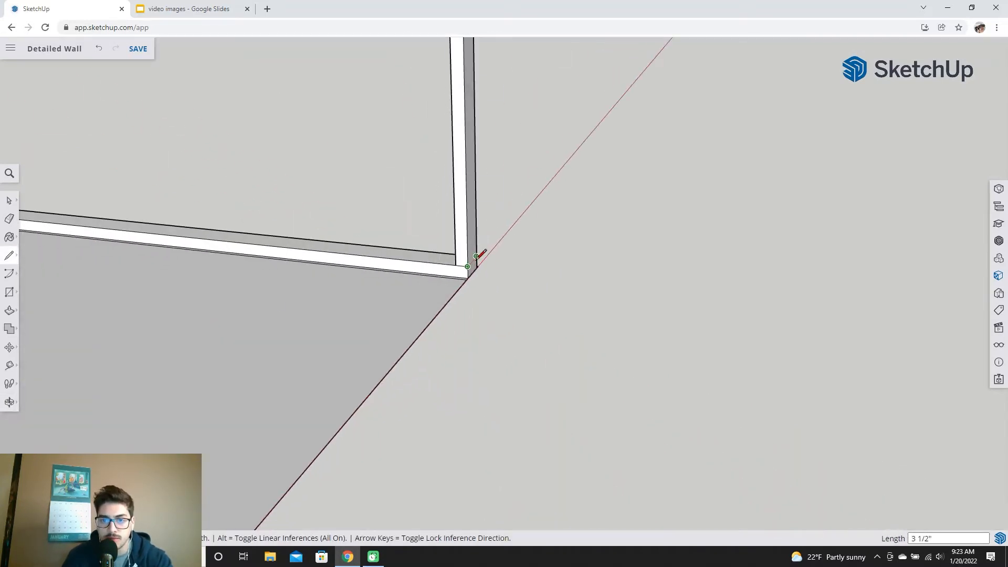
Draw a 1.5" high, 3 1/2" wide top plate profile above the outer face of the stud away from the red axis
{"action": "mouse_move", "coordinate": [304, 265]}
{"action": "middle_mouse_down", "text": "shift"}
{"action": "mouse_move", "coordinate": [215, 235]}
{"action": "mouse_move", "coordinate": [628, 289]}
{"action": "mouse_move", "coordinate": [693, 247]}
{"action": "mouse_move", "coordinate": [518, 345]}
{"action": "mouse_move", "coordinate": [622, 315]}
{"action": "mouse_move", "coordinate": [614, 294]}
{"action": "middle_mouse_up", "text": "shift"}
{"action": "scroll", "coordinate": [518, 195], "scroll_direction": "down", "scroll_amount": 2}
{"action": "middle_click_drag", "start_coordinate": [533, 189], "coordinate": [515, 250], "text": "shift"}
{"action": "scroll", "coordinate": [500, 227], "scroll_direction": "up", "scroll_amount": 1}
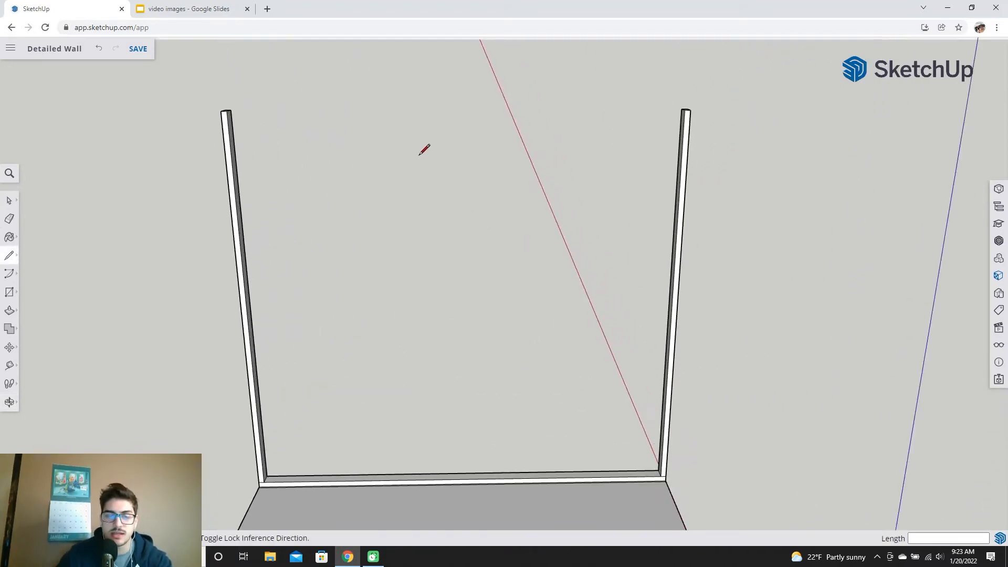
{"action": "scroll", "coordinate": [415, 162], "scroll_direction": "up", "scroll_amount": 1}
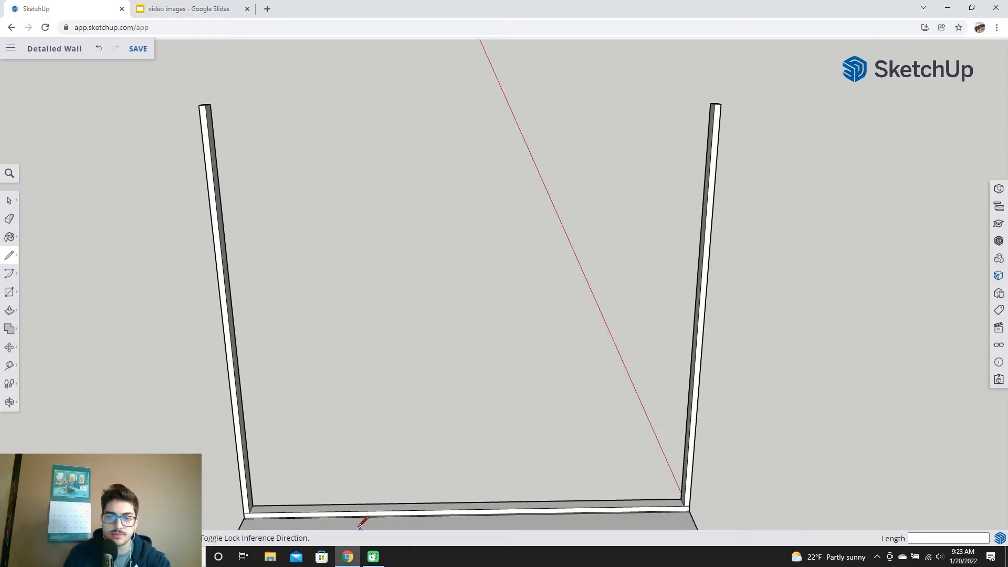
{"action": "scroll", "coordinate": [225, 149], "scroll_direction": "up", "scroll_amount": 1}
{"action": "middle_click_drag", "start_coordinate": [227, 124], "coordinate": [322, 300], "text": "shift"}
{"action": "scroll", "coordinate": [294, 263], "scroll_direction": "up", "scroll_amount": 2}
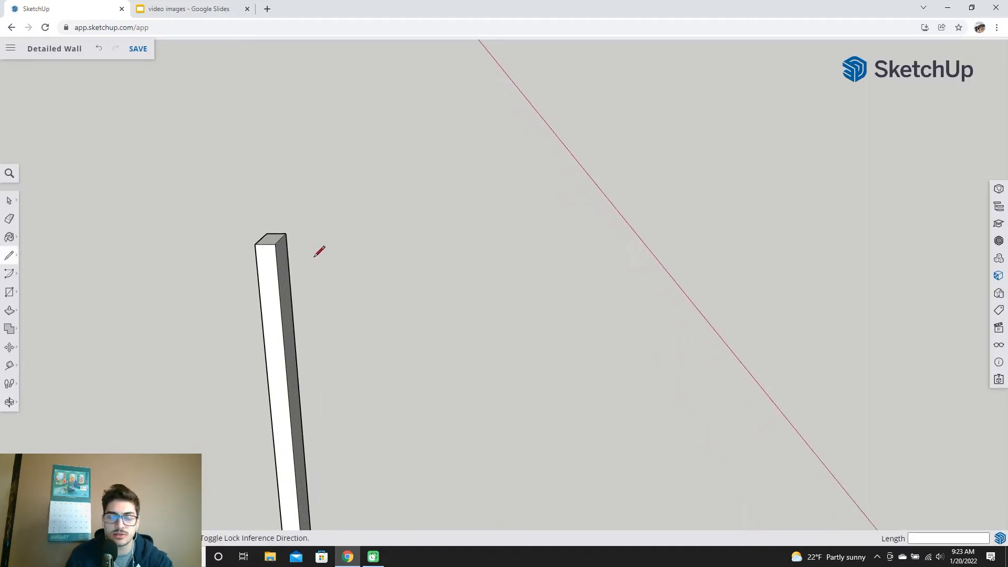
{"action": "mouse_move", "coordinate": [328, 243]}
{"action": "middle_mouse_down"}
{"action": "mouse_move", "coordinate": [411, 320]}
{"action": "mouse_move", "coordinate": [420, 279]}
{"action": "mouse_move", "coordinate": [594, 285]}
{"action": "mouse_move", "coordinate": [399, 294]}
{"action": "middle_mouse_up"}
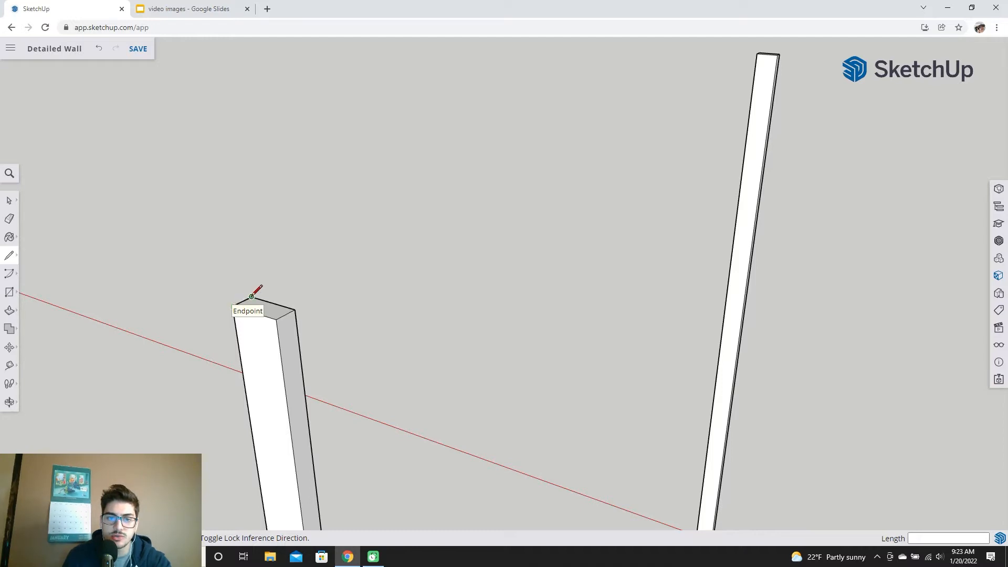
{"action": "left_click", "coordinate": [231, 305]}
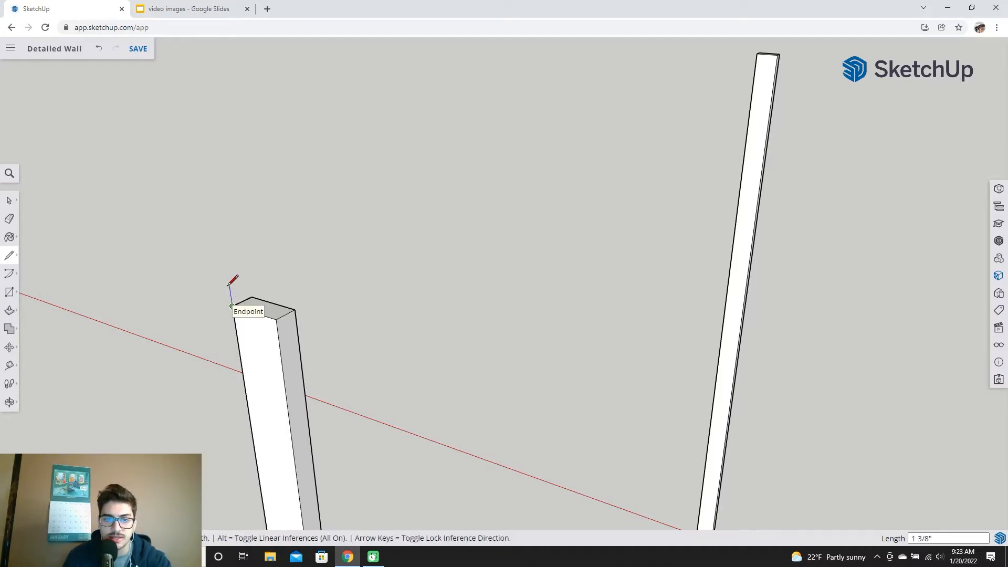
{"action": "type", "text": "1.5"}
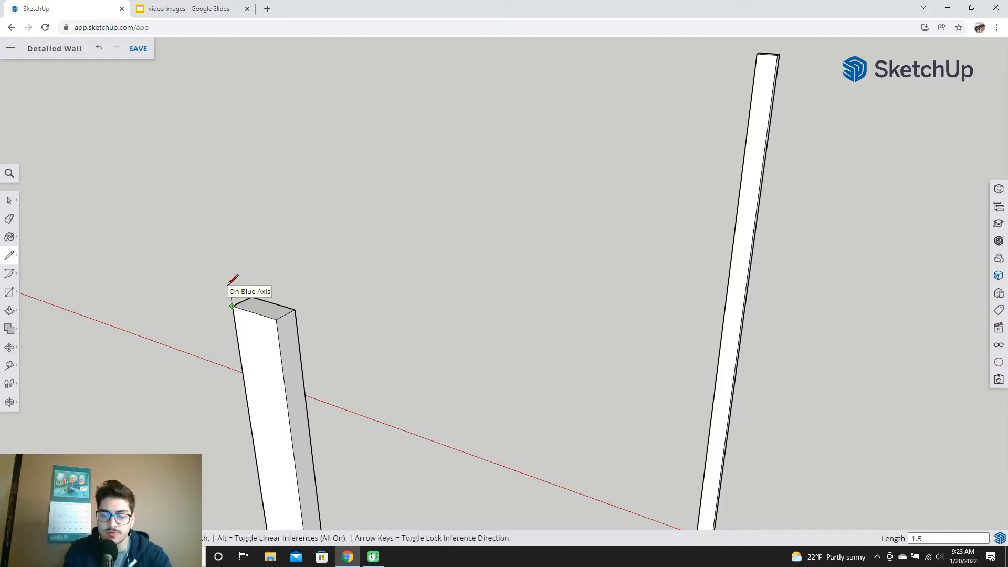
{"action": "key", "text": "Return"}
{"action": "left_click", "coordinate": [228, 282]}
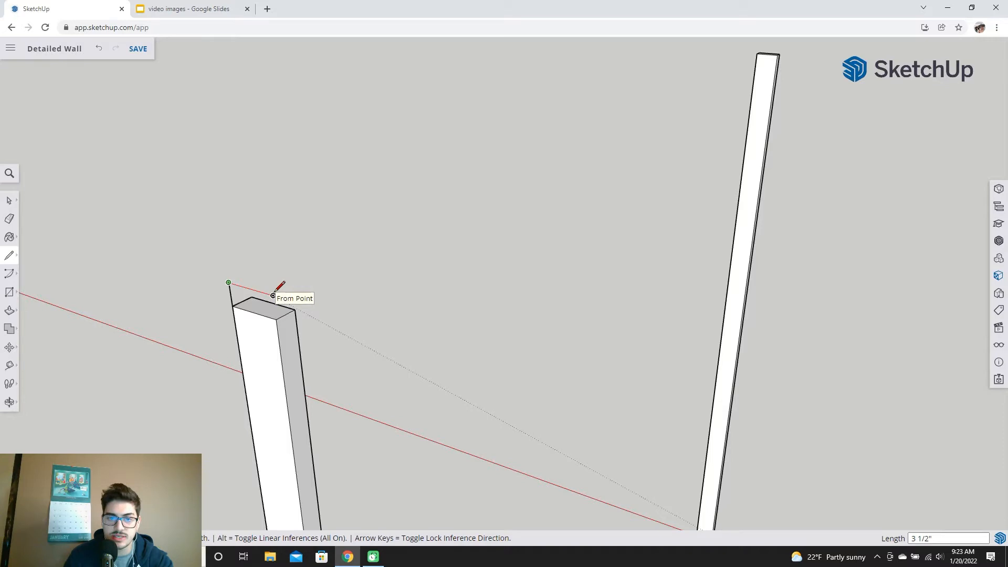
{"action": "left_click", "coordinate": [273, 295]}
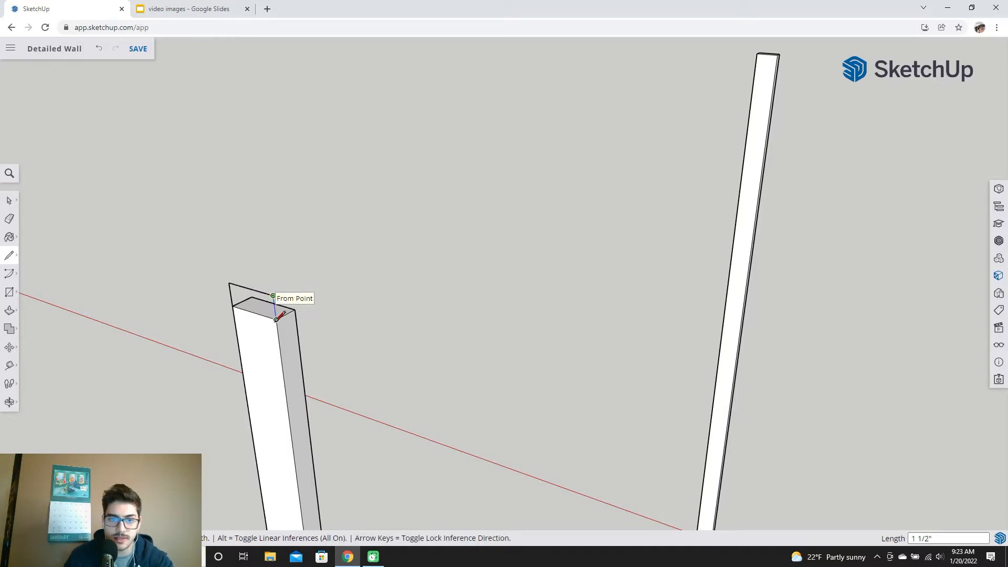
{"action": "left_click", "coordinate": [276, 319]}
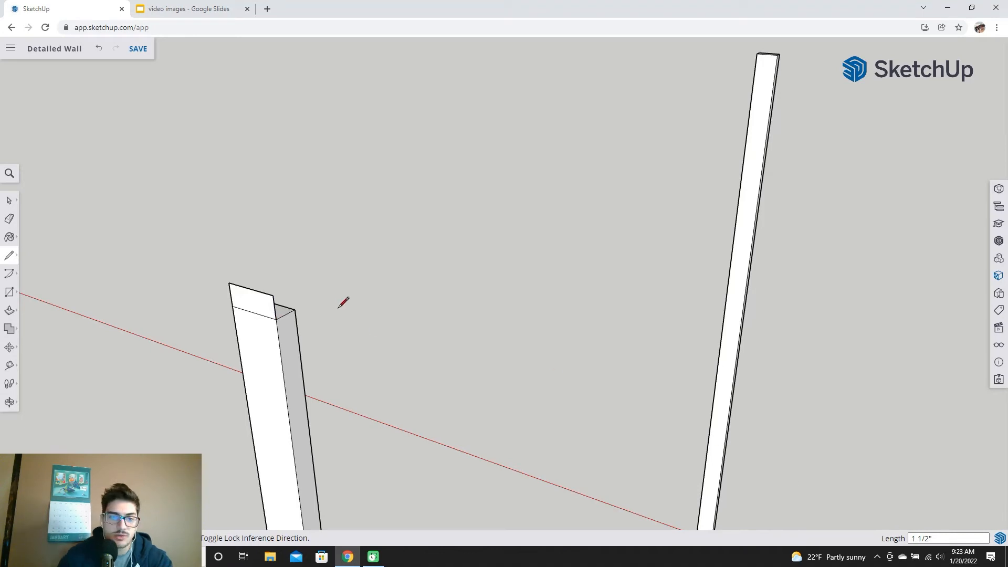
Push/Pull the top plate profile 10' across to the outer edge of the opposite stud to close the frame
{"action": "mouse_move", "coordinate": [443, 288]}
{"action": "middle_mouse_down"}
{"action": "mouse_move", "coordinate": [475, 321]}
{"action": "mouse_move", "coordinate": [407, 334]}
{"action": "middle_mouse_up"}
{"action": "scroll", "coordinate": [373, 350], "scroll_direction": "down", "scroll_amount": 2}
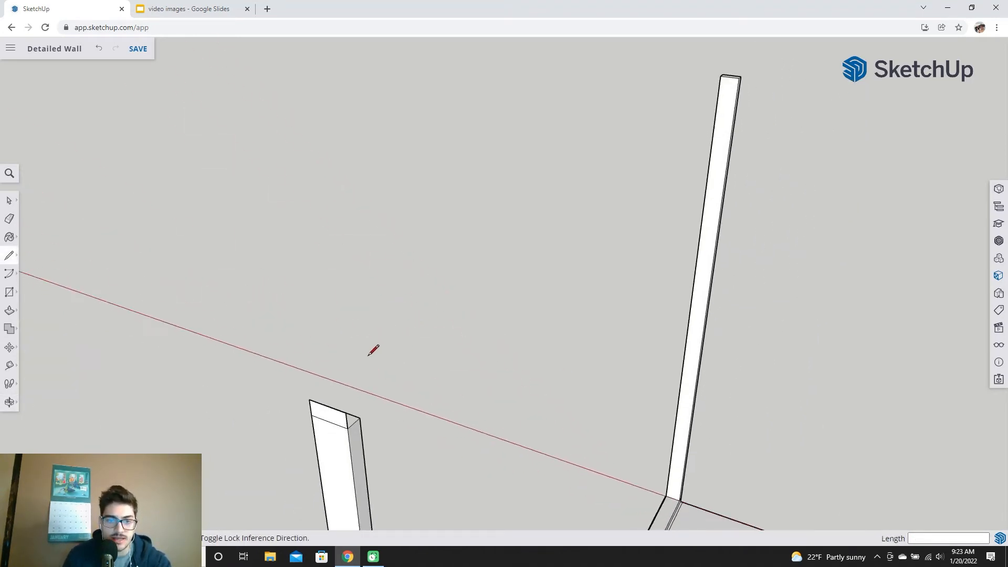
{"action": "left_click", "coordinate": [12, 312]}
{"action": "scroll", "coordinate": [331, 458], "scroll_direction": "up", "scroll_amount": 1}
{"action": "middle_click_drag", "start_coordinate": [454, 434], "coordinate": [75, 269]}
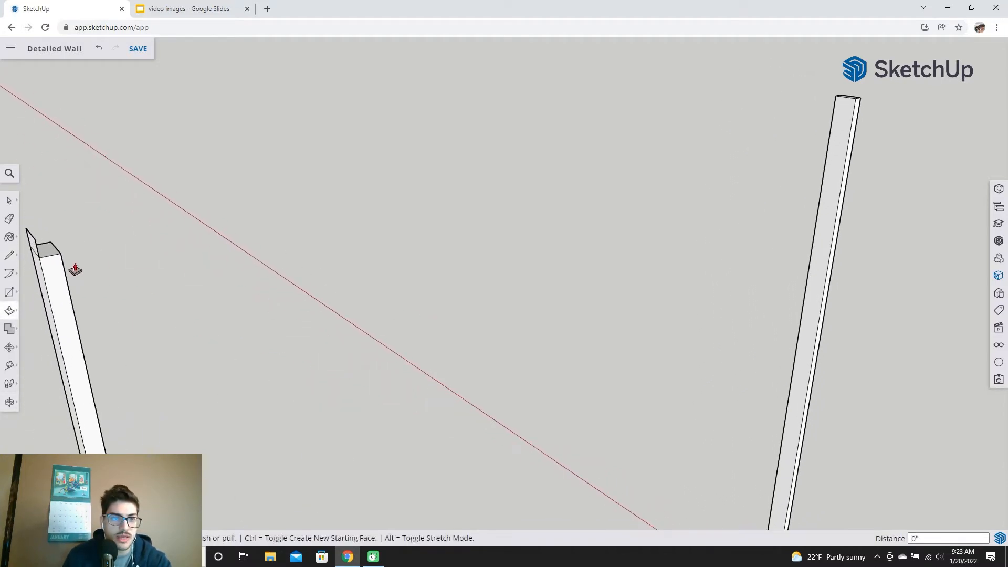
{"action": "left_click", "coordinate": [27, 234]}
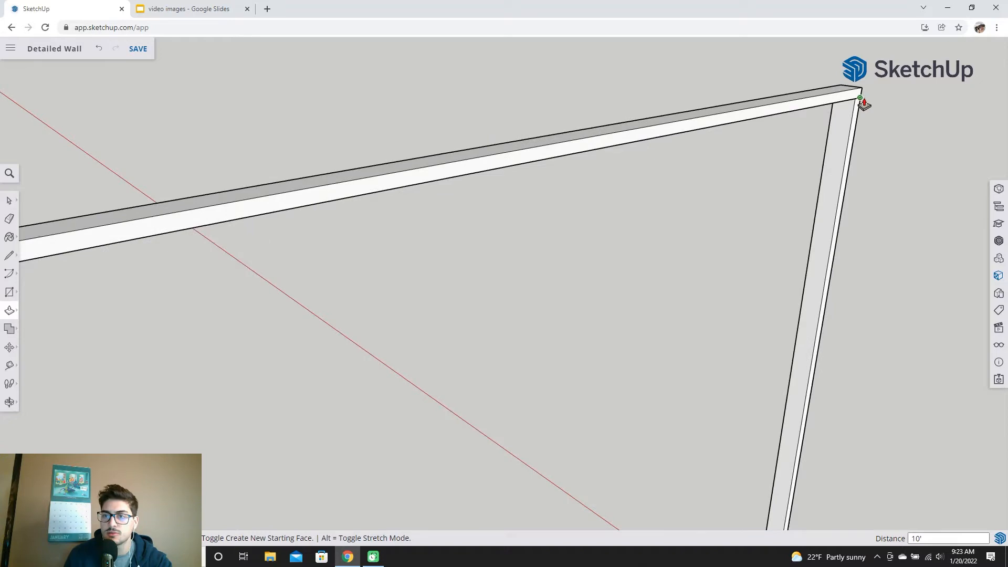
{"action": "middle_click_drag", "start_coordinate": [889, 117], "coordinate": [857, 233]}
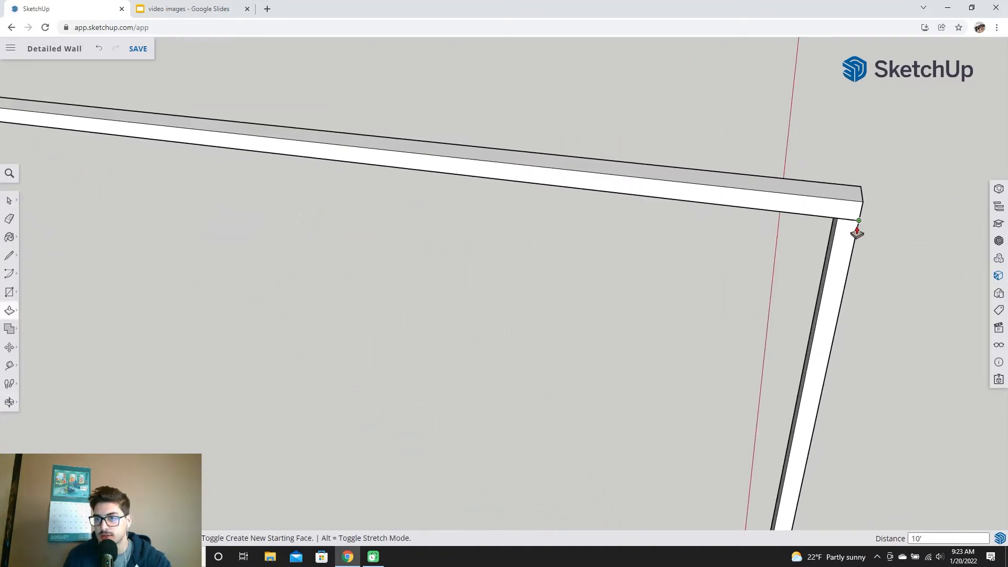
{"action": "scroll", "coordinate": [446, 340], "scroll_direction": "down", "scroll_amount": 3}
{"action": "middle_click_drag", "start_coordinate": [205, 283], "coordinate": [519, 294], "text": "shift"}
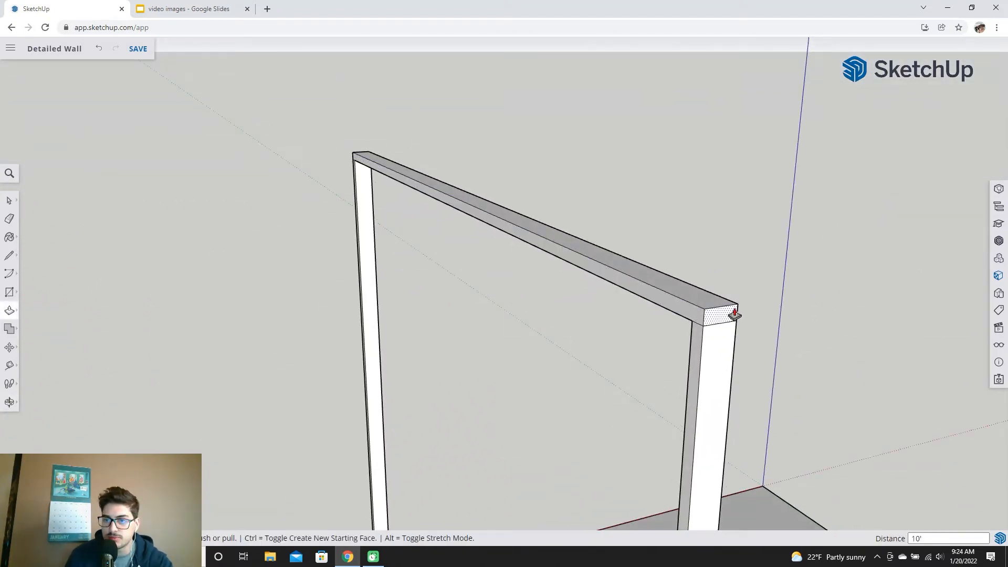
{"action": "middle_click_drag", "start_coordinate": [770, 326], "coordinate": [457, 333]}
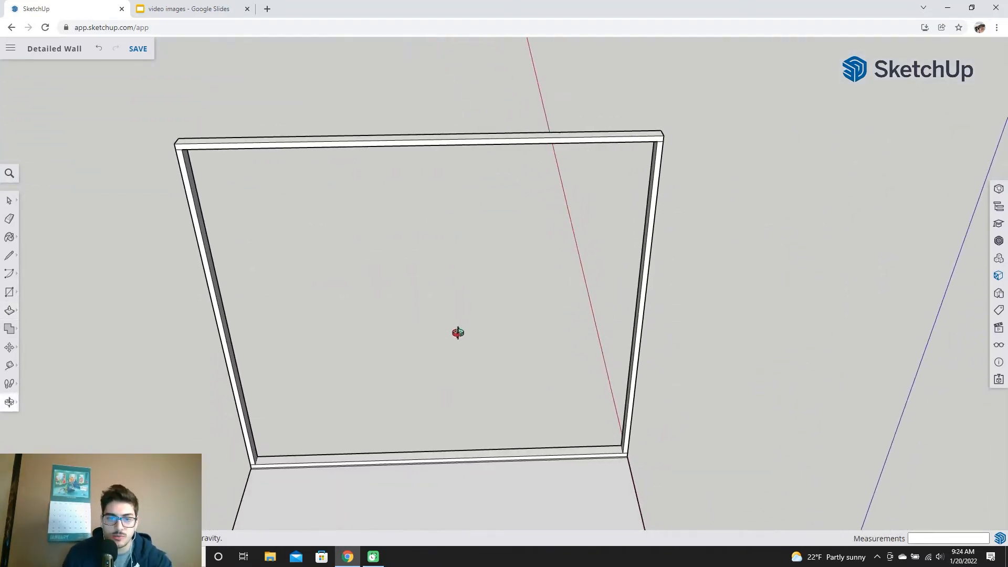
Draw a 14.5" line along the bottom plate from the midpoint of the far stud's base, with a line across the plate at its end
{"action": "scroll", "coordinate": [458, 332], "scroll_direction": "up", "scroll_amount": 4}
{"action": "scroll", "coordinate": [396, 419], "scroll_direction": "up", "scroll_amount": 2}
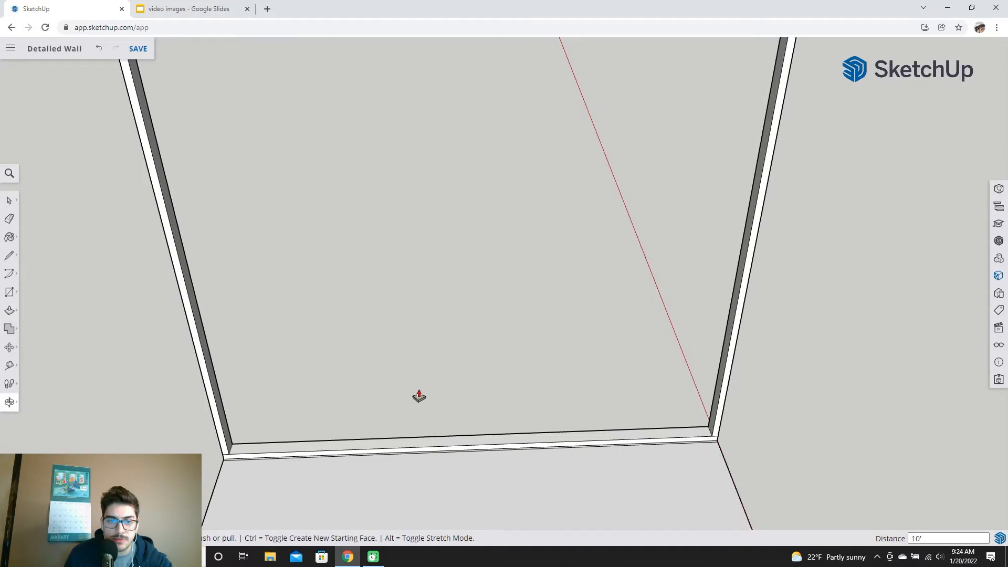
{"action": "left_click", "coordinate": [8, 255]}
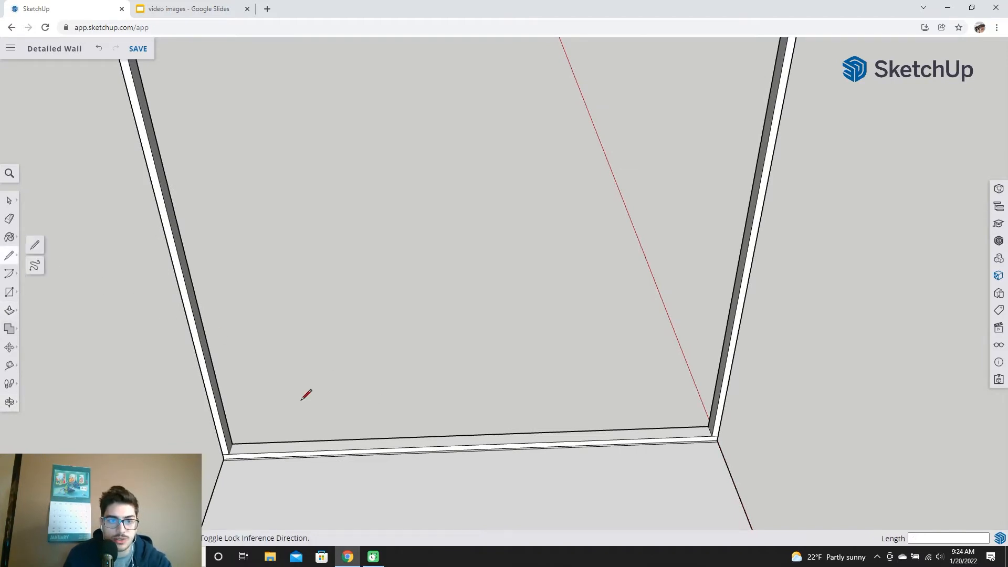
{"action": "scroll", "coordinate": [305, 425], "scroll_direction": "up", "scroll_amount": 3}
{"action": "middle_click_drag", "start_coordinate": [300, 397], "coordinate": [321, 342], "text": "shift"}
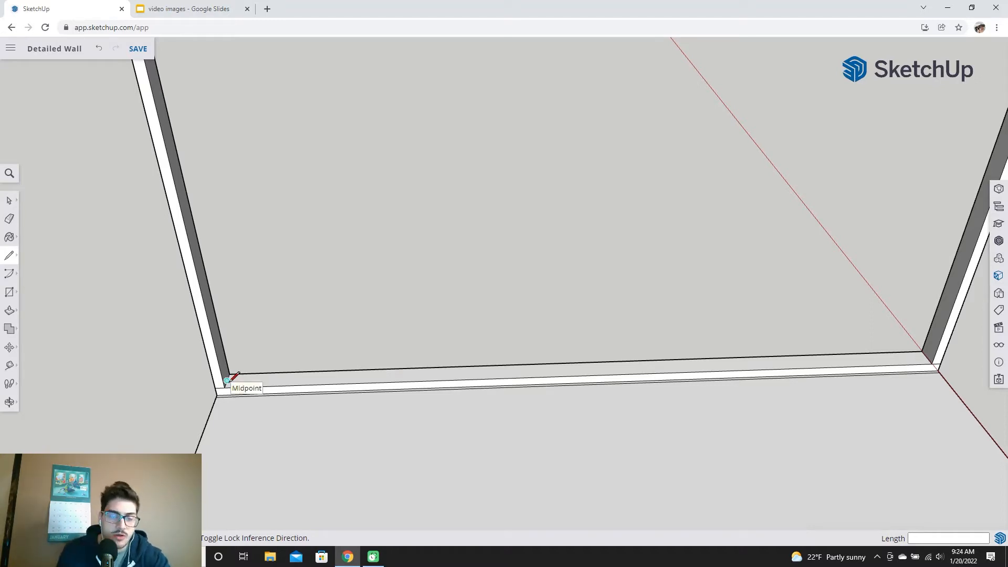
{"action": "scroll", "coordinate": [227, 379], "scroll_direction": "up", "scroll_amount": 2}
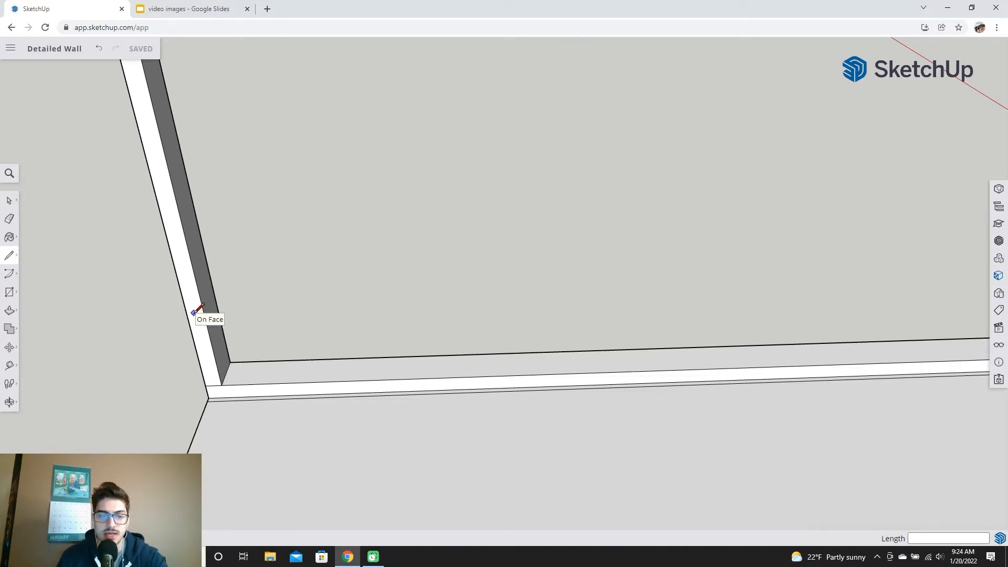
{"action": "left_click", "coordinate": [226, 374]}
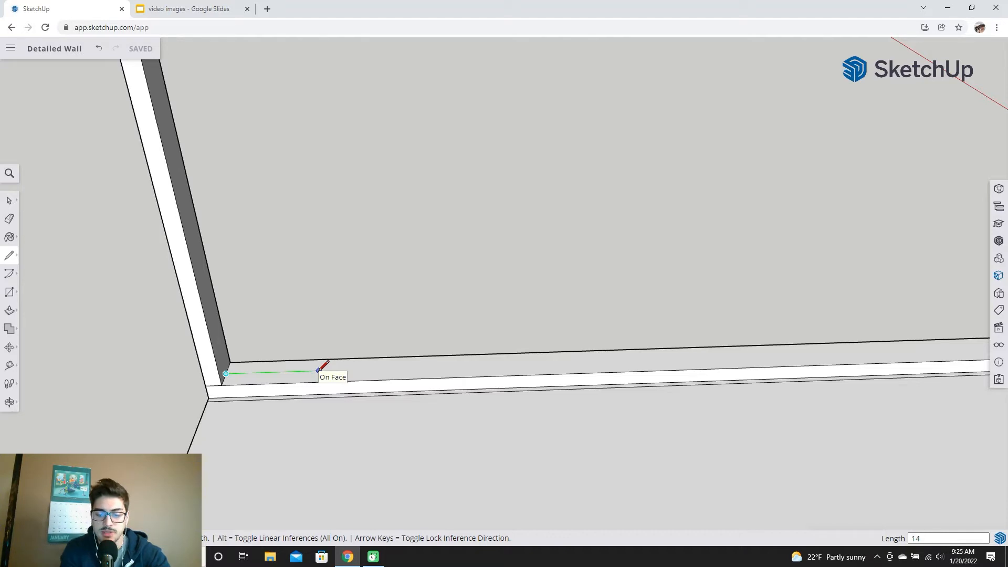
{"action": "key", "text": "Return"}
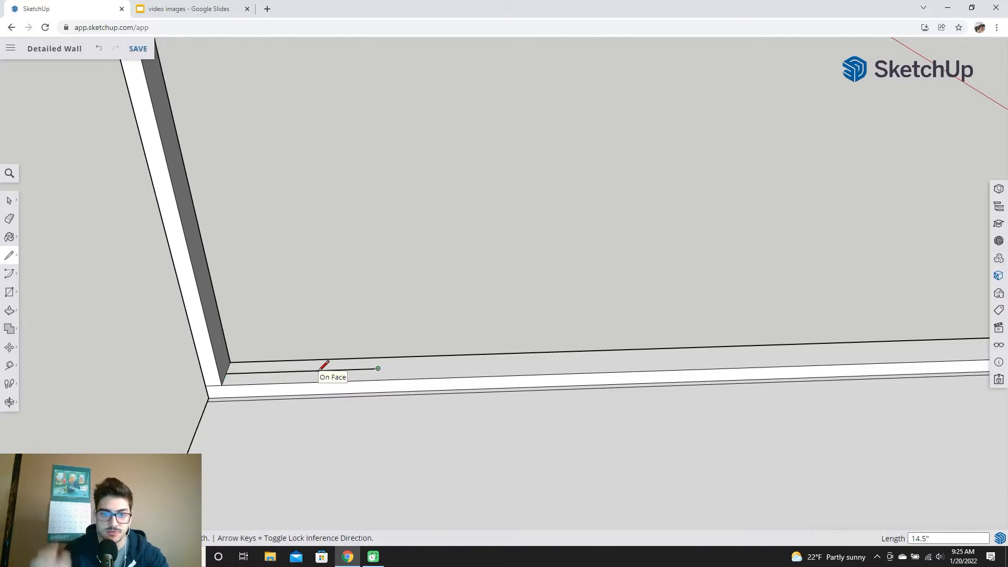
{"action": "left_click", "coordinate": [376, 379]}
{"action": "left_click", "coordinate": [379, 357]}
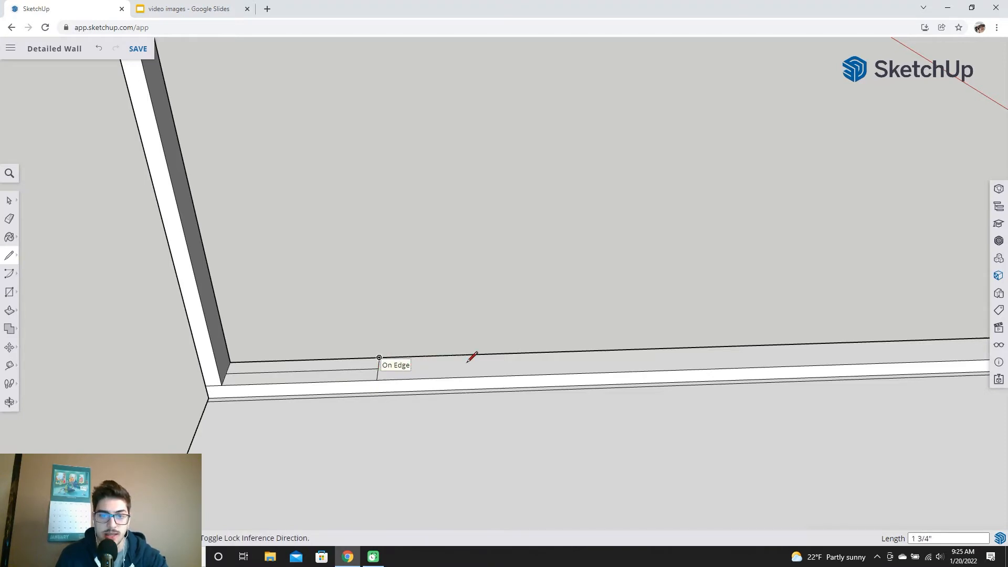
Draw a 16" line along the bottom plate from the middle of the first cross line and mark its end across the plate
{"action": "scroll", "coordinate": [471, 354], "scroll_direction": "down", "scroll_amount": 1}
{"action": "middle_click_drag", "start_coordinate": [520, 353], "coordinate": [439, 366], "text": "shift"}
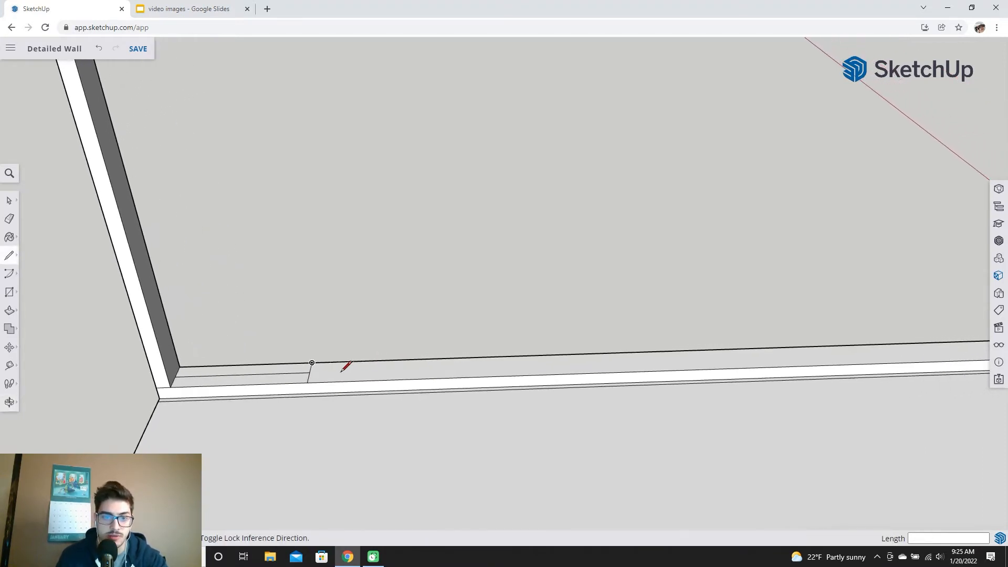
{"action": "left_click", "coordinate": [310, 372]}
{"action": "type", "text": "16"}
{"action": "key", "text": "Return"}
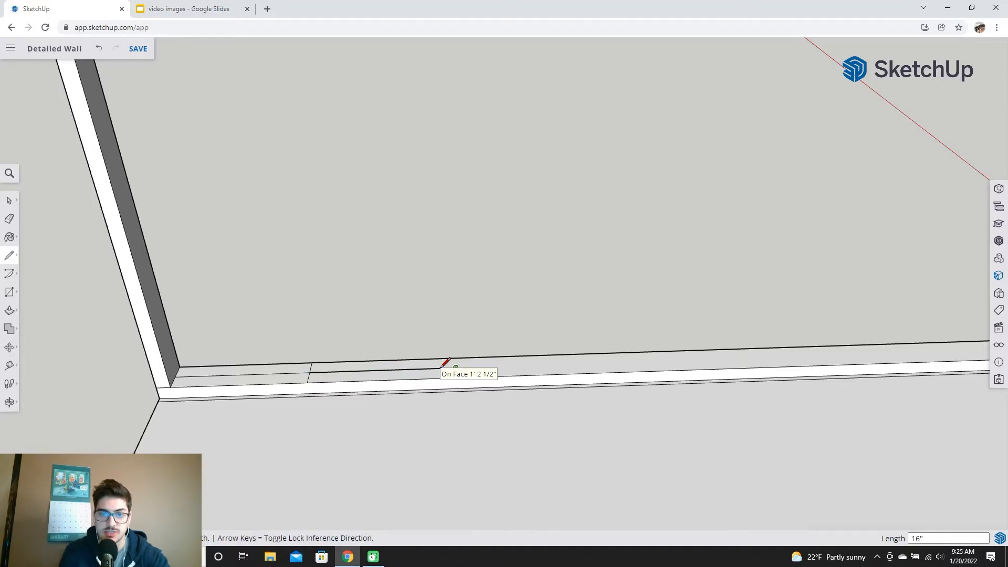
{"action": "left_click", "coordinate": [455, 370]}
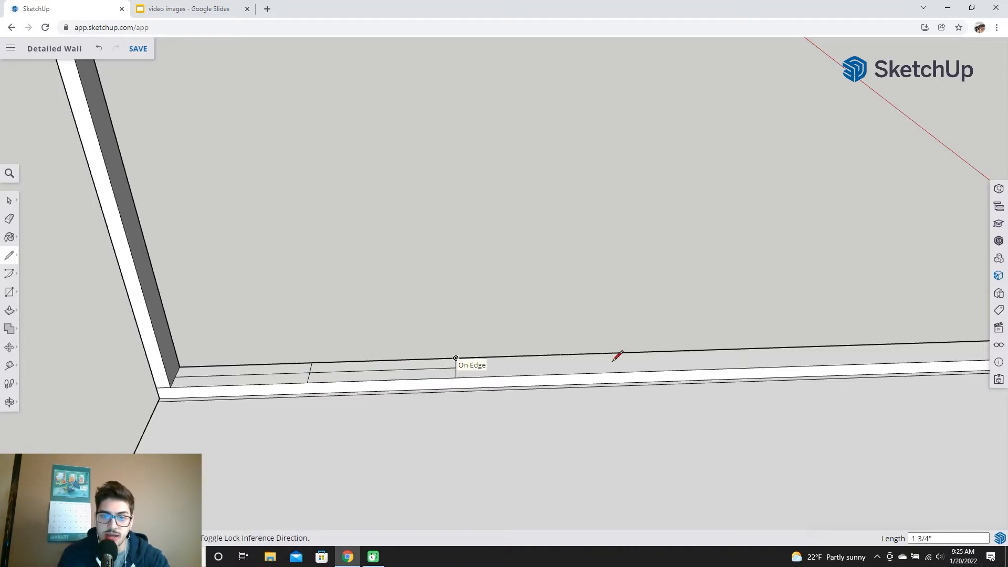
Delete the two layout lines running lengthwise along the bottom plate, keeping the first two cross lines
{"action": "scroll", "coordinate": [614, 362], "scroll_direction": "up", "scroll_amount": 2}
{"action": "mouse_move", "coordinate": [613, 362]}
{"action": "middle_mouse_down"}
{"action": "mouse_move", "coordinate": [576, 371]}
{"action": "mouse_move", "coordinate": [507, 354]}
{"action": "middle_mouse_up"}
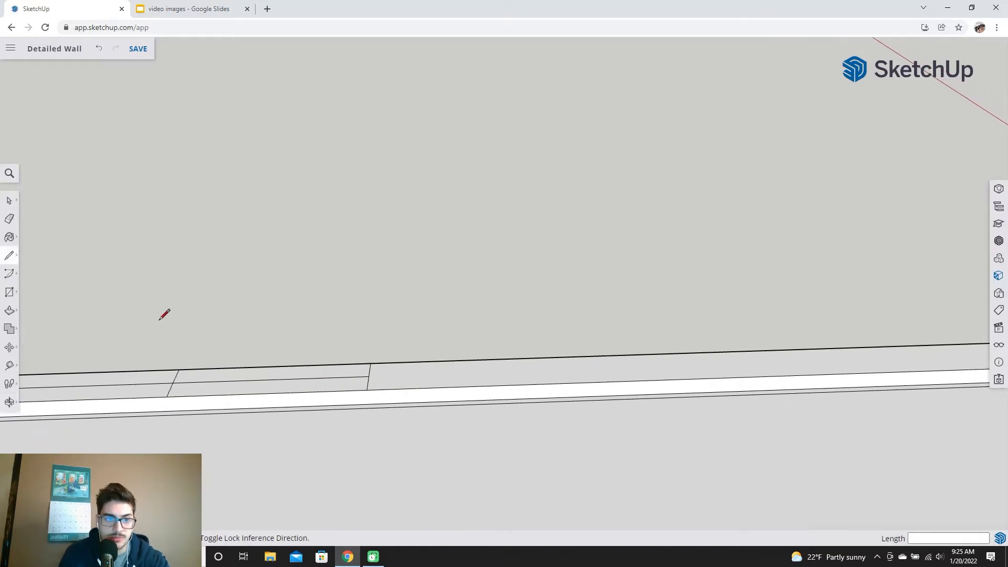
{"action": "left_click", "coordinate": [10, 200]}
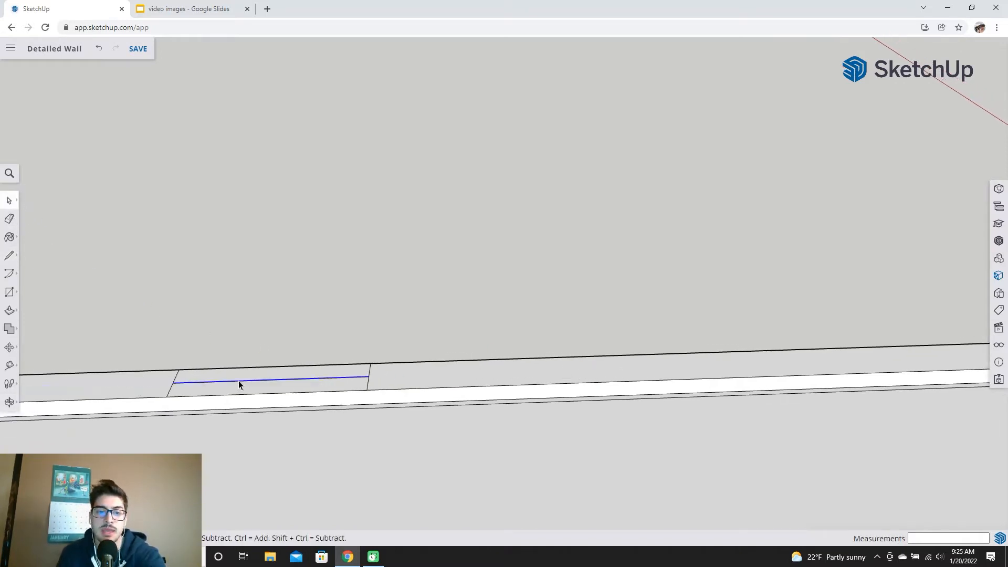
{"action": "middle_click_drag", "start_coordinate": [307, 383], "coordinate": [408, 328]}
{"action": "middle_click_drag", "start_coordinate": [493, 348], "coordinate": [85, 267]}
Draw two successive 16" lines along the bottom plate from the second cross line's midpoint, adding the third and fourth cross lines at their ends
{"action": "left_click", "coordinate": [9, 256]}
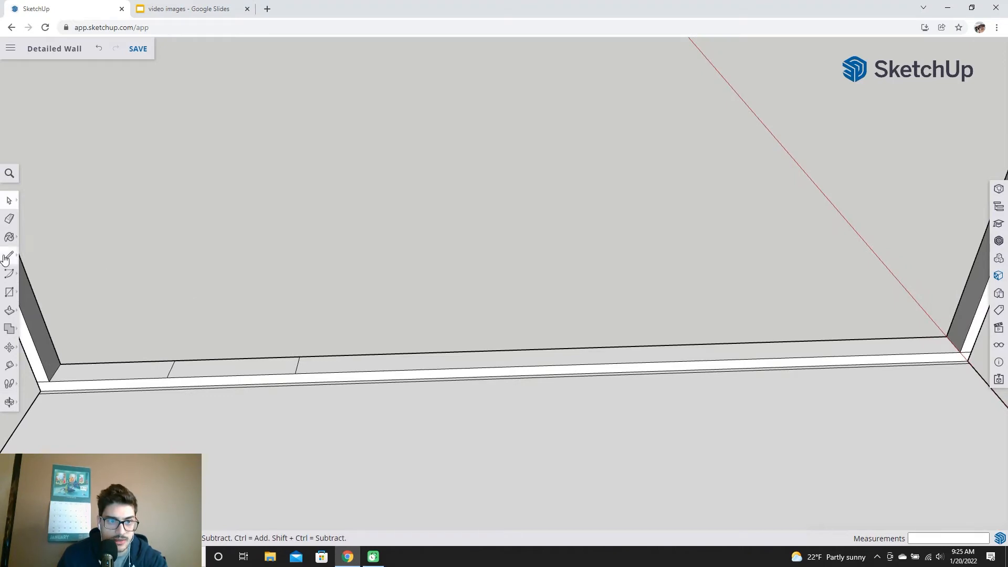
{"action": "left_click", "coordinate": [298, 364]}
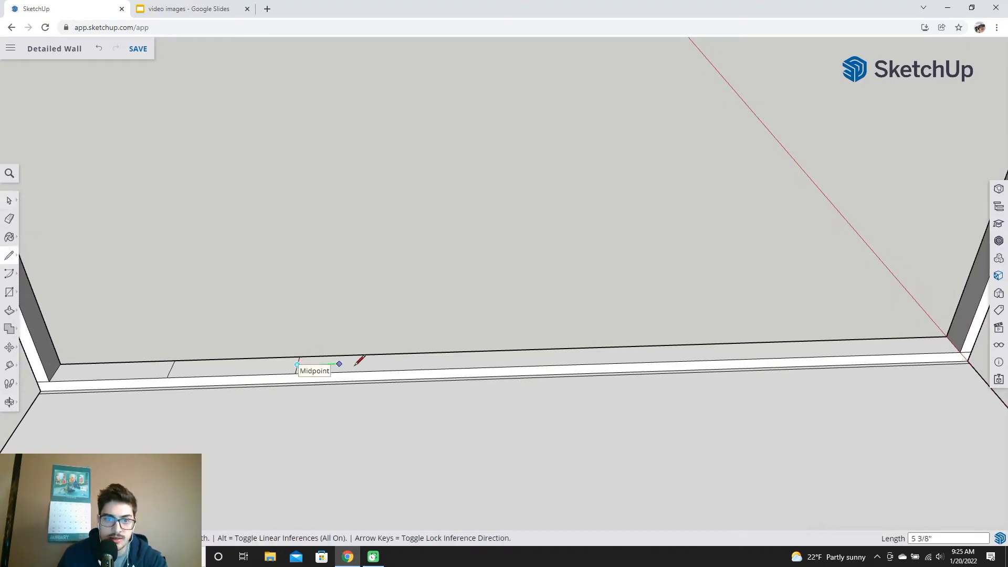
{"action": "type", "text": "16"}
{"action": "key", "text": "Return"}
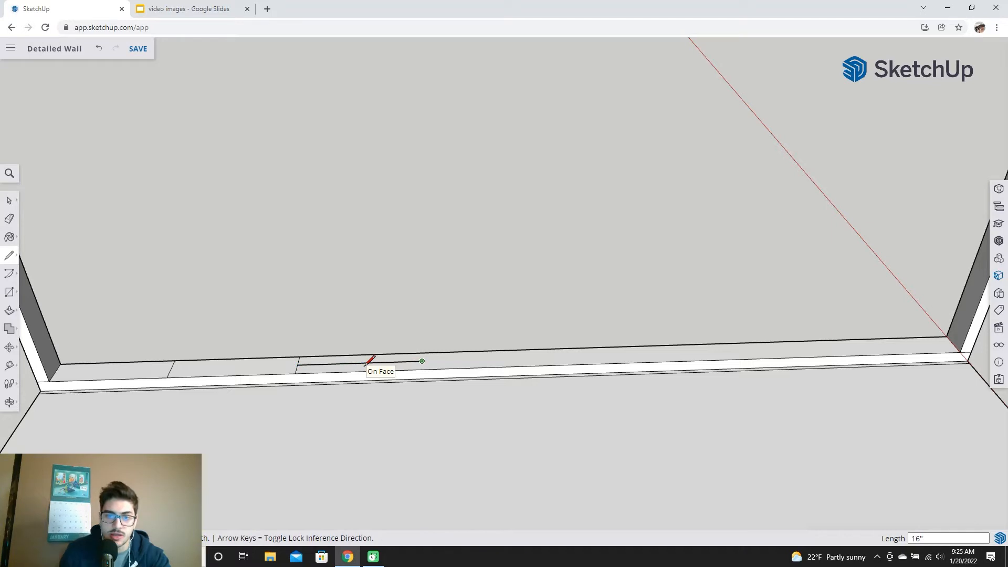
{"action": "left_click", "coordinate": [423, 353]}
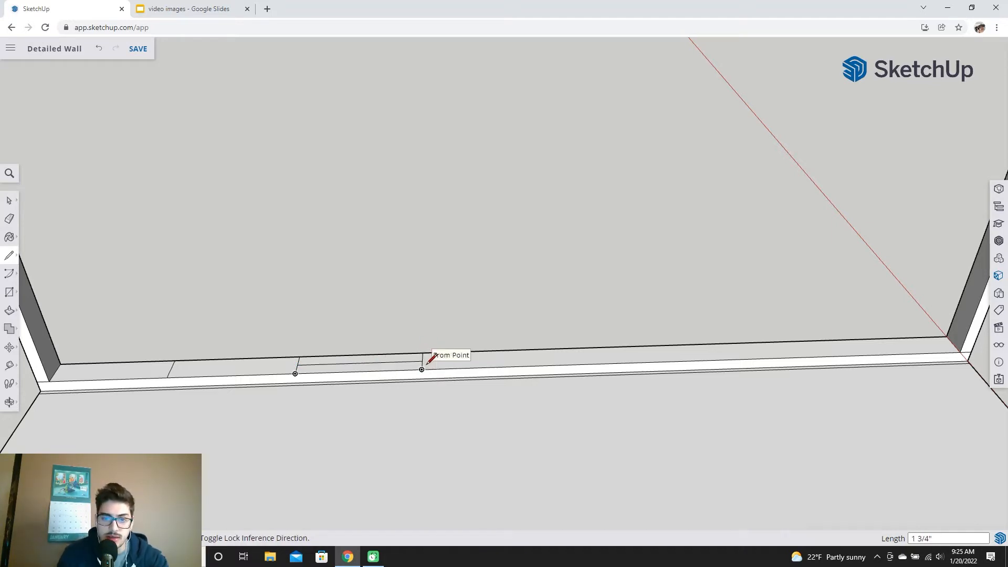
{"action": "left_click", "coordinate": [422, 361]}
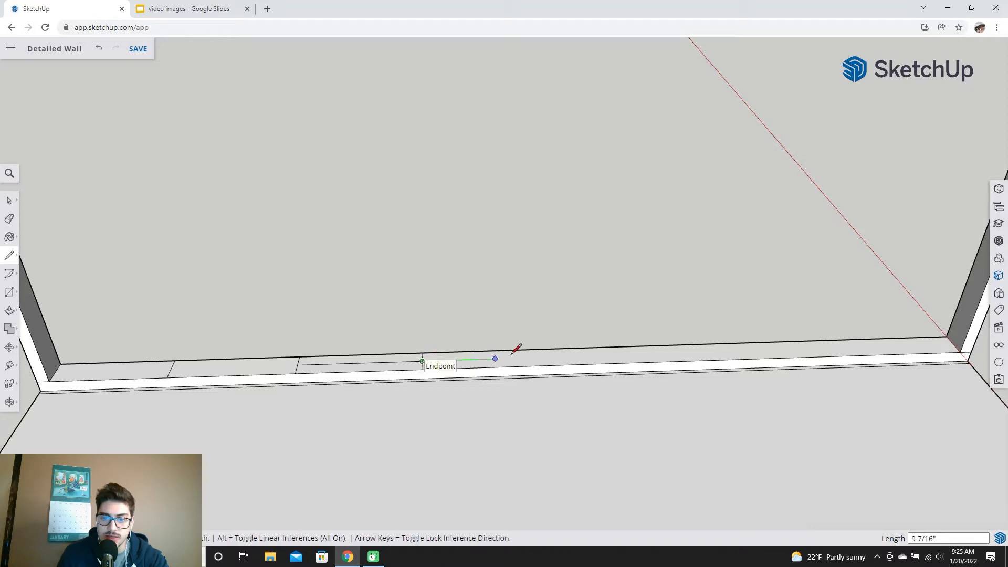
{"action": "left_click", "coordinate": [546, 357]}
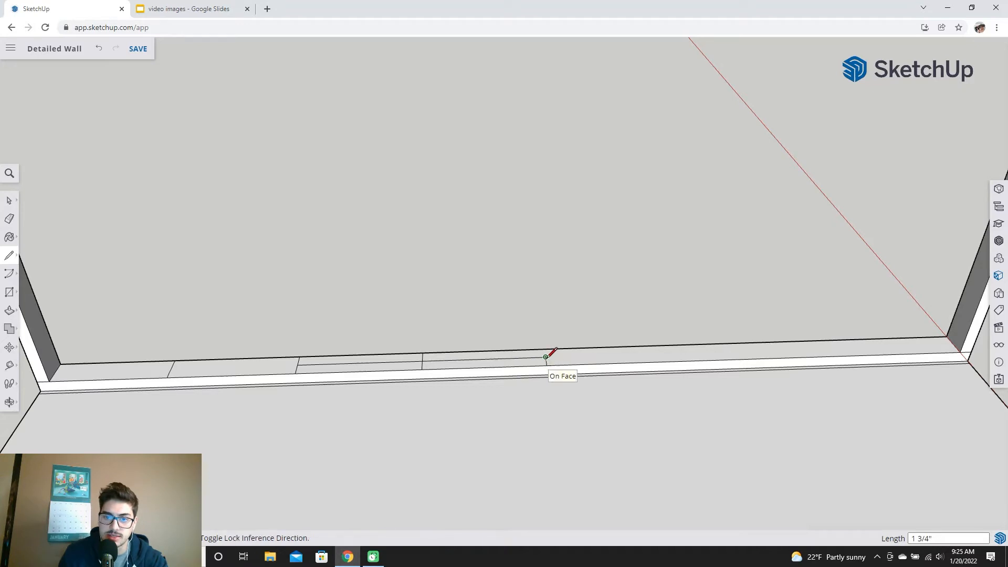
{"action": "left_click", "coordinate": [546, 349]}
Continue the stud layout from the fourth mark with three more 16" lines, adding the fifth, sixth and seventh cross lines
{"action": "left_click", "coordinate": [545, 357]}
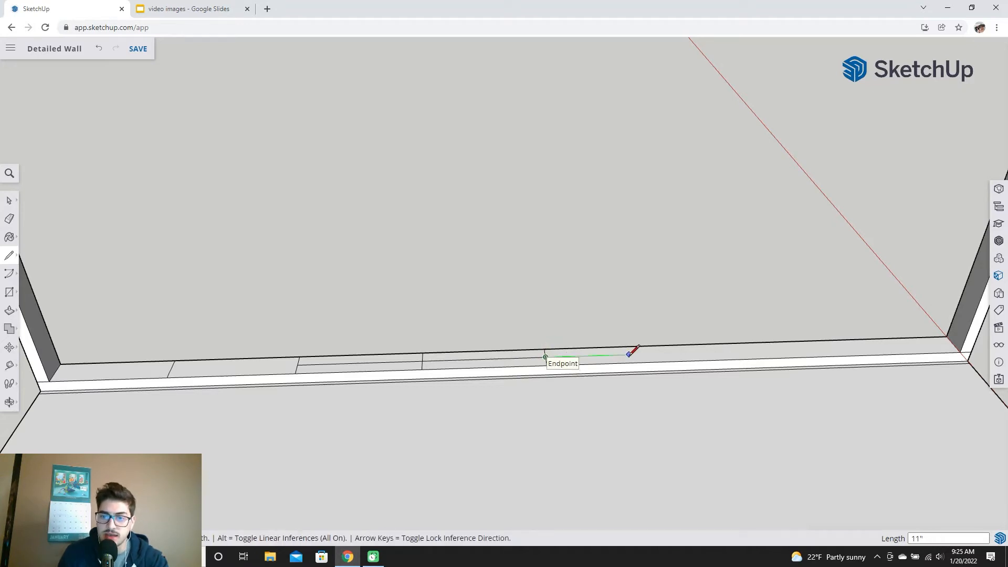
{"action": "key", "text": "Return"}
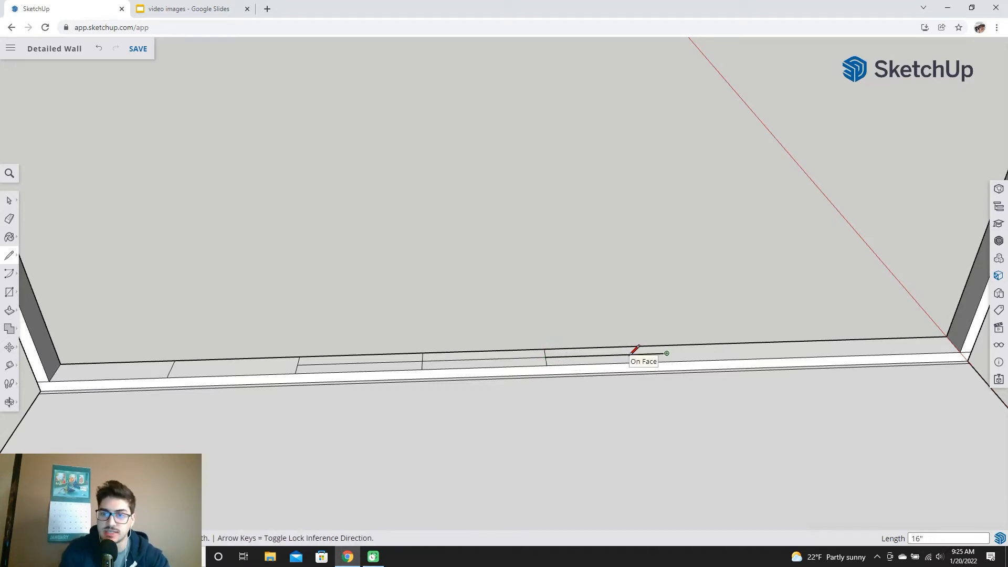
{"action": "left_click", "coordinate": [669, 360]}
{"action": "left_click", "coordinate": [669, 353]}
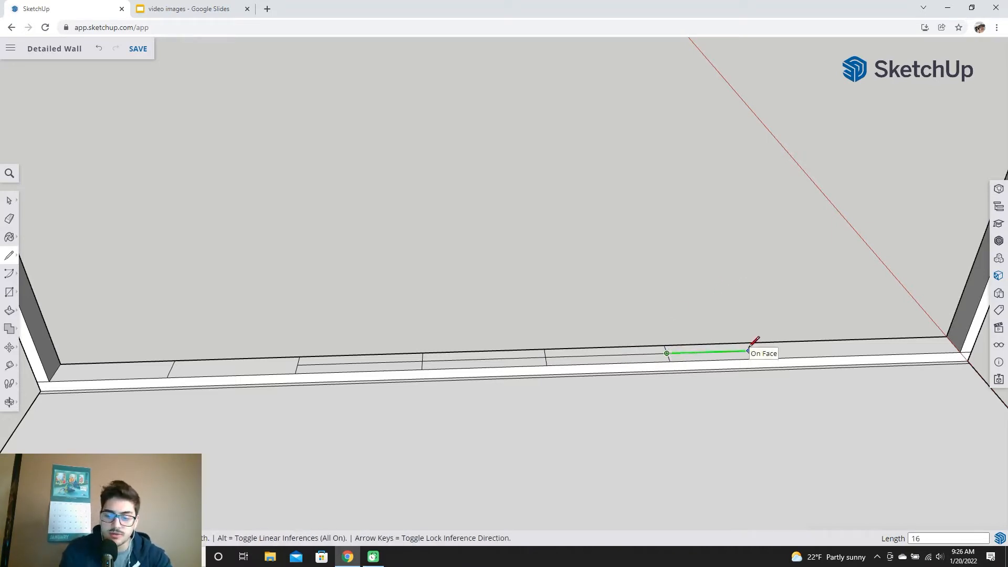
{"action": "left_click", "coordinate": [748, 351]}
{"action": "left_click", "coordinate": [787, 349]}
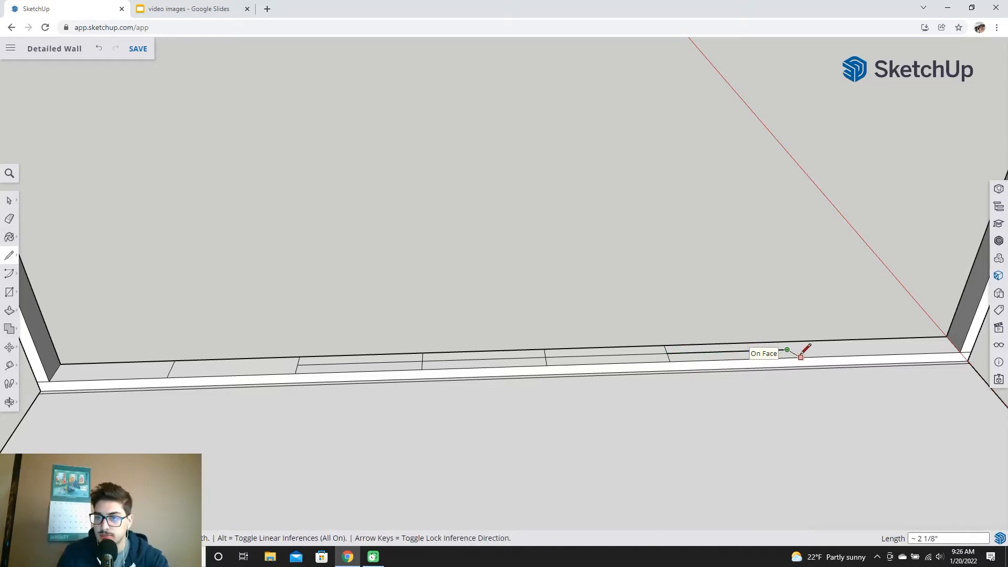
{"action": "left_click", "coordinate": [790, 359]}
{"action": "left_click", "coordinate": [787, 349]}
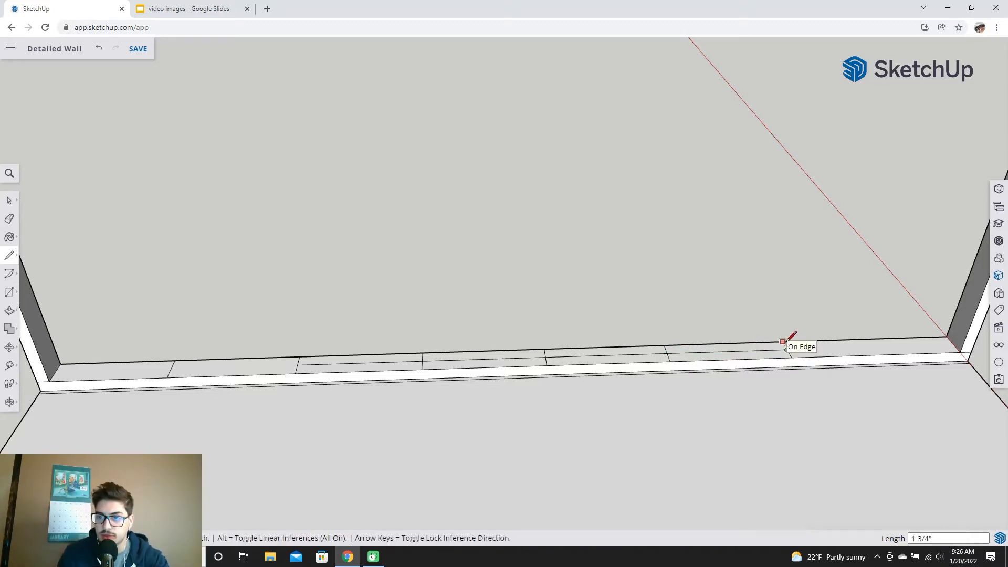
{"action": "type", "text": "16"}
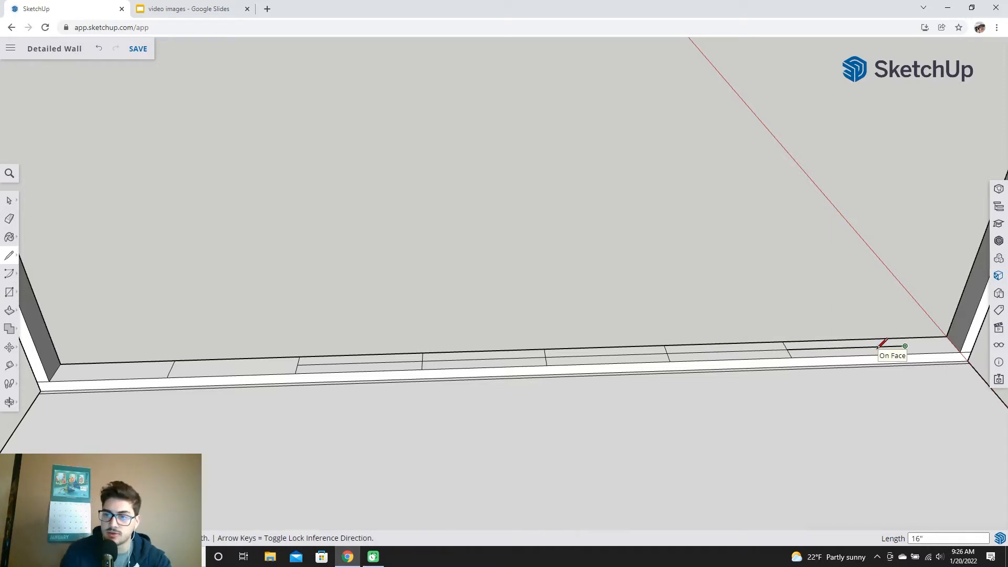
{"action": "left_click", "coordinate": [909, 347]}
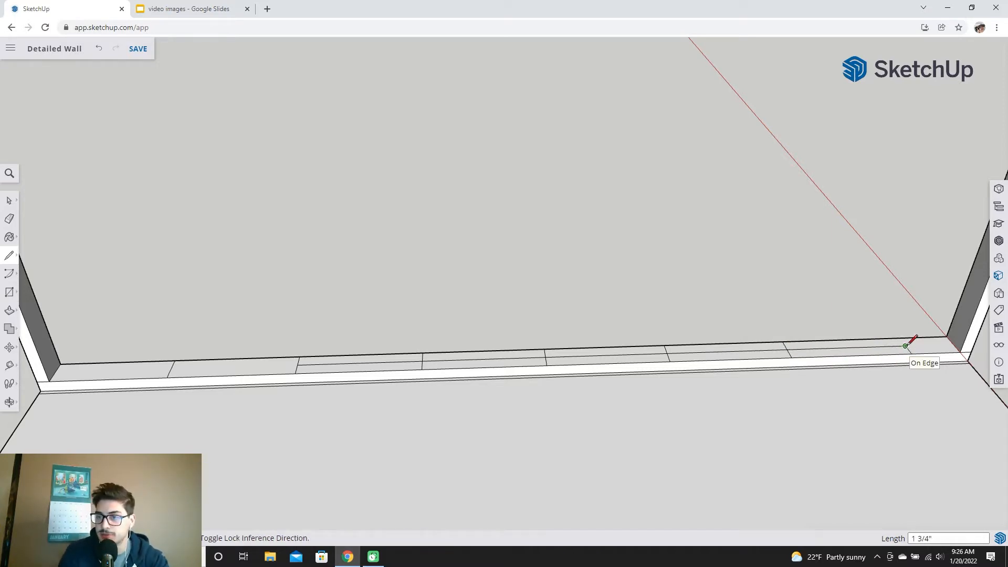
Delete the five remaining lengthwise layout lines on the bottom plate, leaving only the cross lines that mark the studs
{"action": "key", "text": "space"}
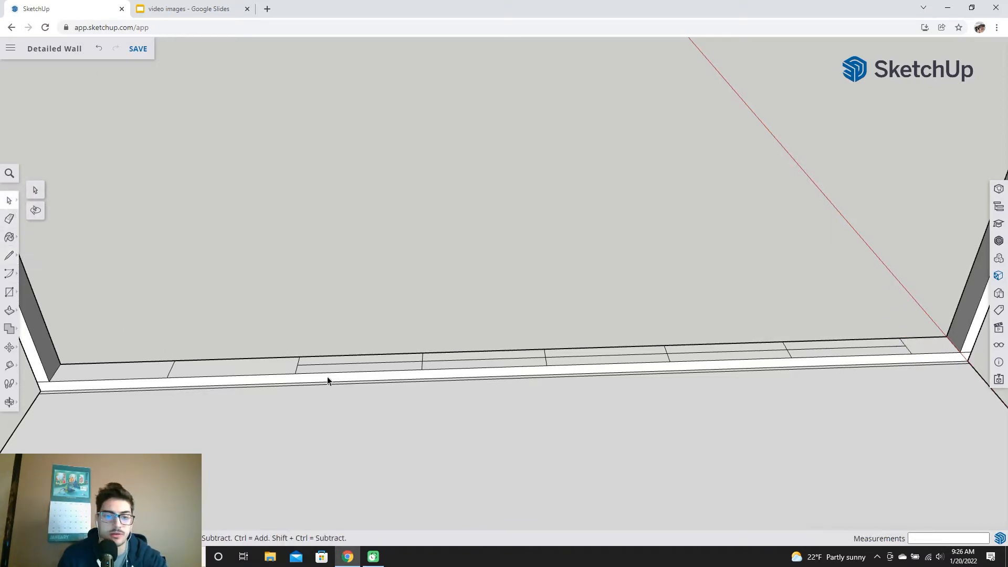
{"action": "left_click", "coordinate": [340, 364]}
{"action": "key", "text": "Delete"}
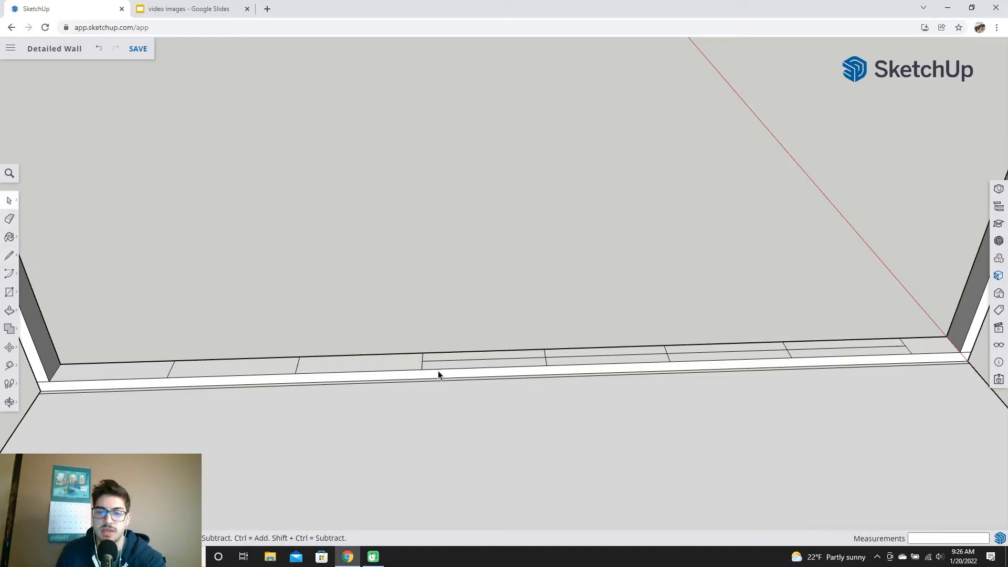
{"action": "left_click", "coordinate": [462, 361]}
{"action": "key", "text": "Delete"}
{"action": "left_click", "coordinate": [601, 357]}
{"action": "key", "text": "Delete"}
{"action": "left_click", "coordinate": [725, 353]}
{"action": "key", "text": "Delete"}
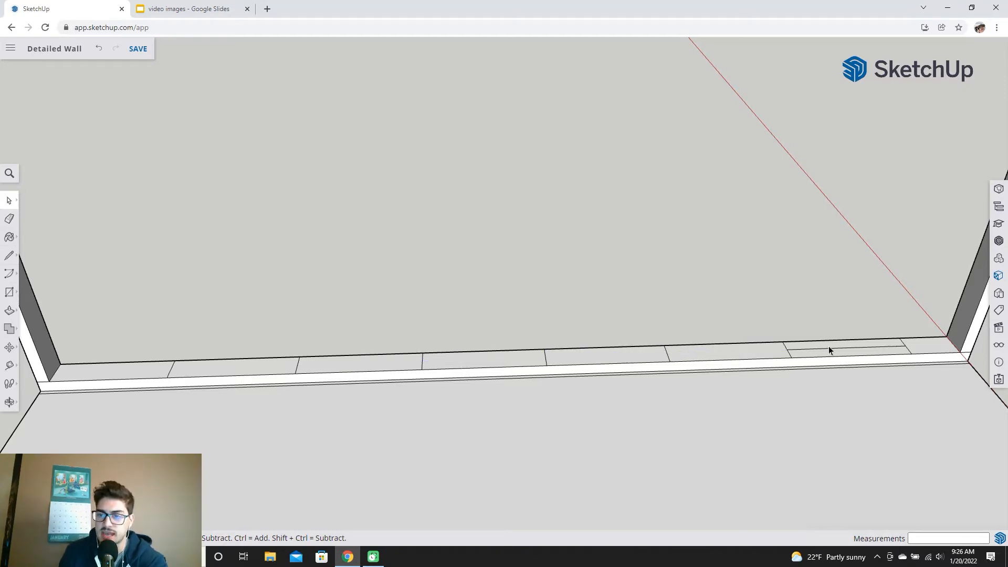
{"action": "left_click", "coordinate": [830, 351]}
{"action": "key", "text": "Delete"}
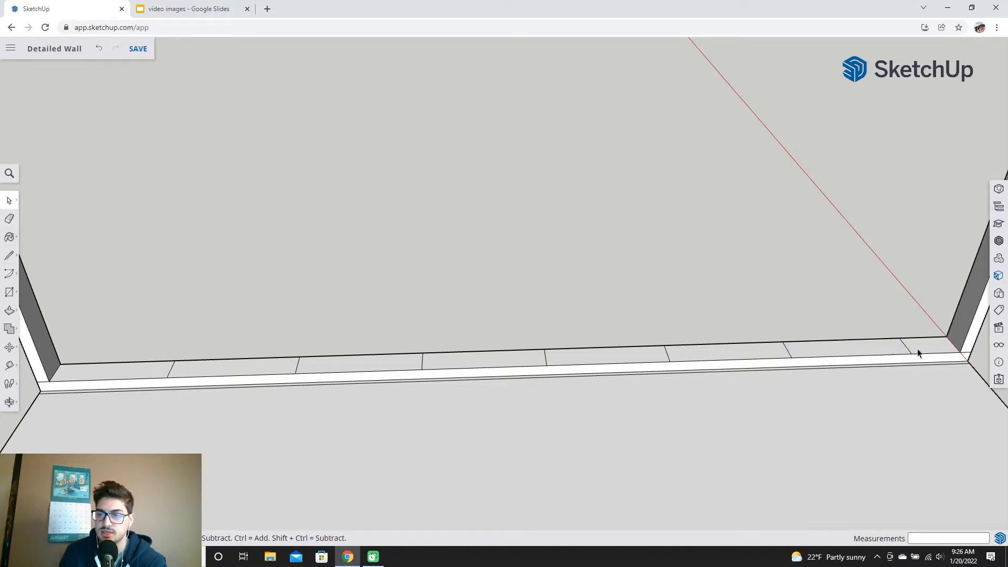
Draw 3.5" by 1.5" stud rectangles on the bottom plate starting at the first and second cross lines
{"action": "scroll", "coordinate": [944, 350], "scroll_direction": "down", "scroll_amount": 1}
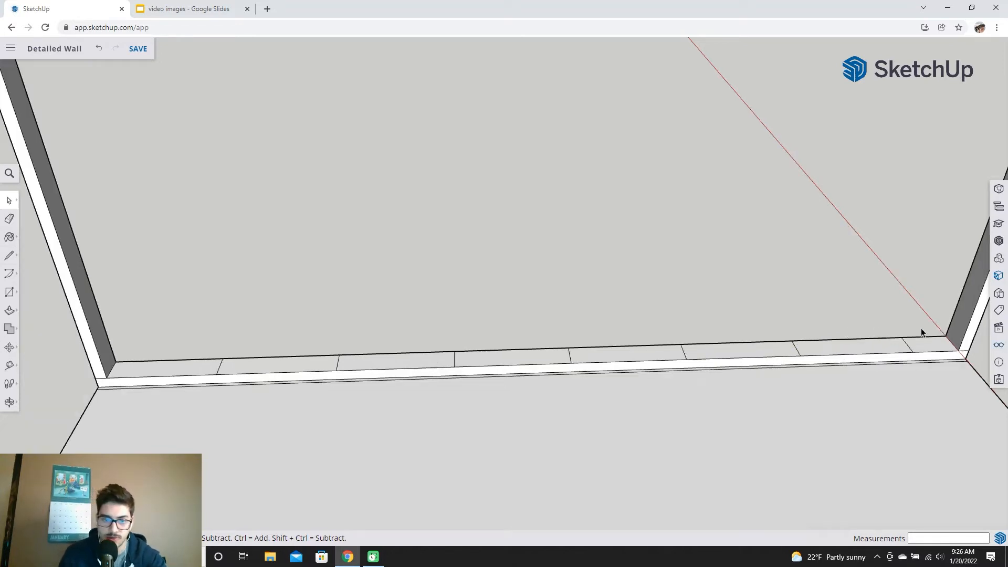
{"action": "left_click", "coordinate": [10, 293]}
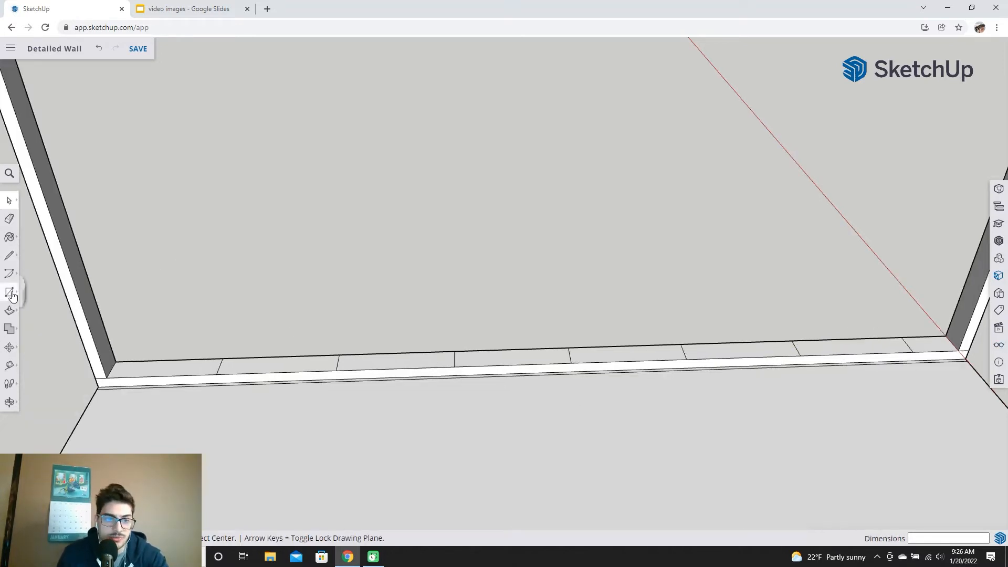
{"action": "left_click", "coordinate": [222, 359]}
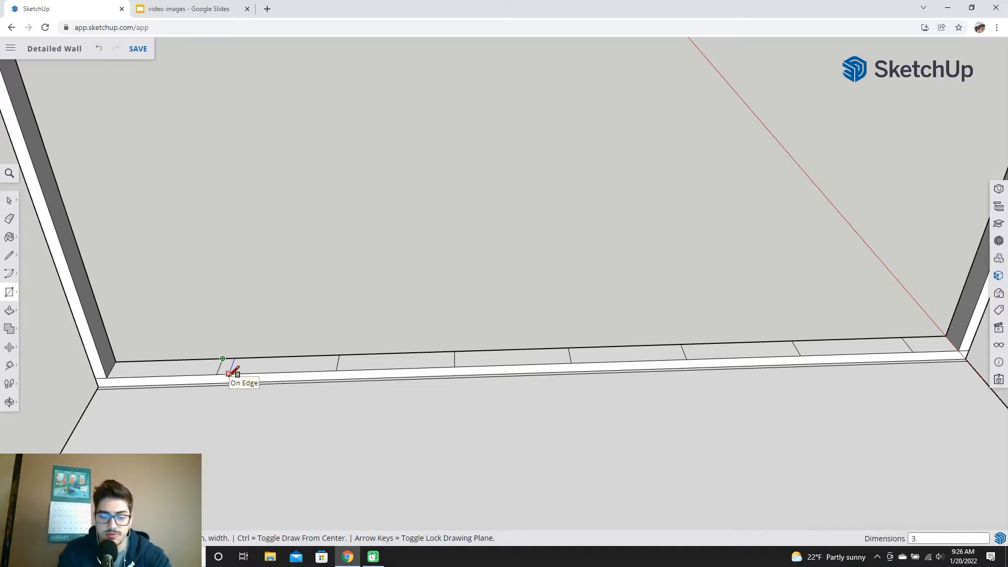
{"action": "key", "text": "Return"}
{"action": "left_click", "coordinate": [339, 355]}
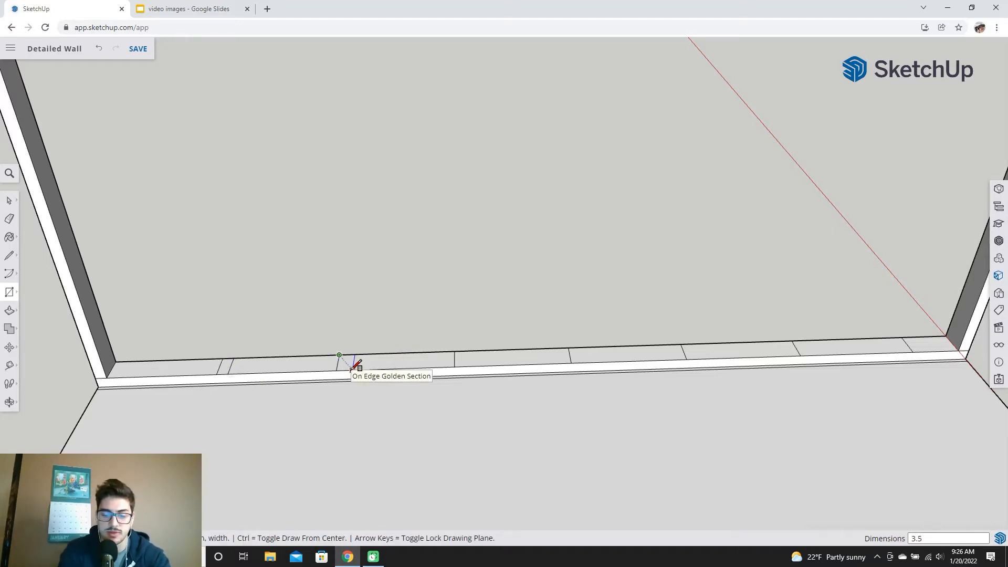
{"action": "left_click", "coordinate": [357, 365]}
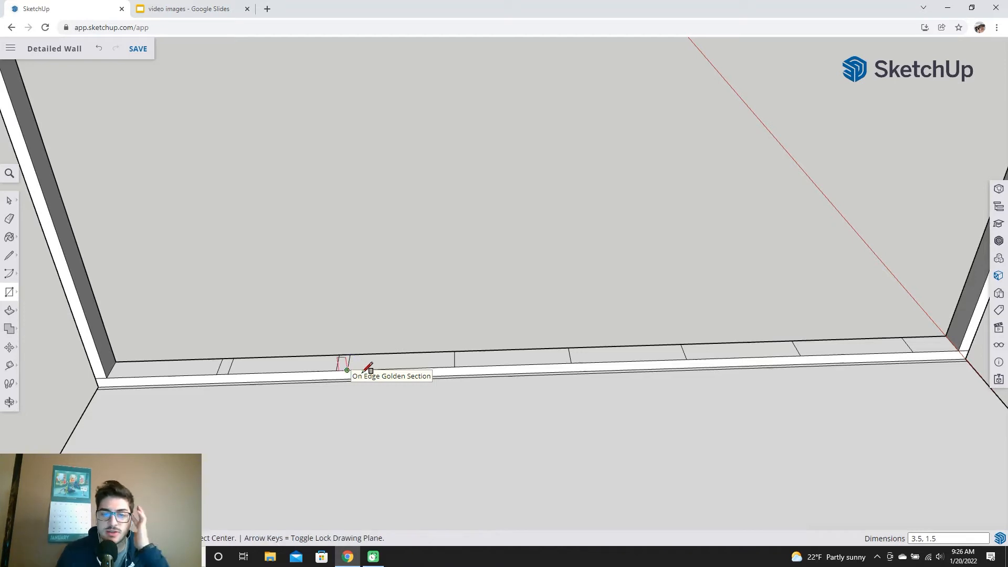
Add 3.5" by 1.5" stud rectangles on the bottom plate at the third and fourth cross lines
{"action": "left_click", "coordinate": [454, 351]}
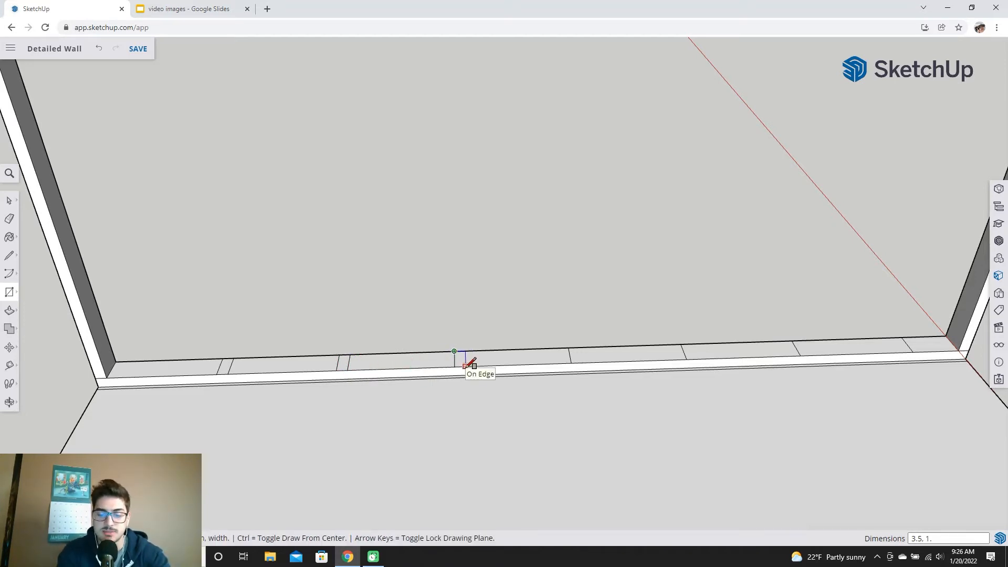
{"action": "left_click", "coordinate": [466, 366]}
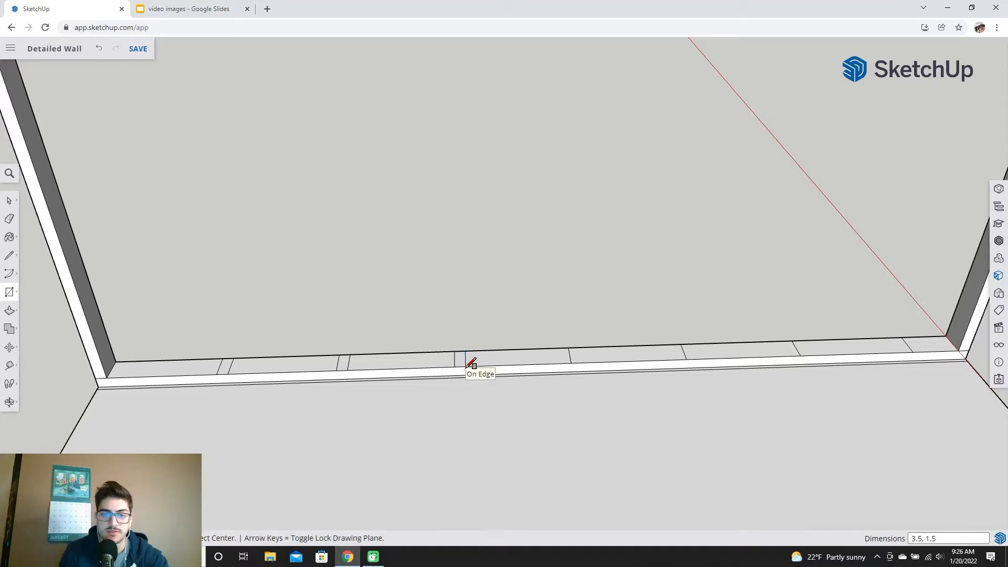
{"action": "left_click", "coordinate": [570, 348]}
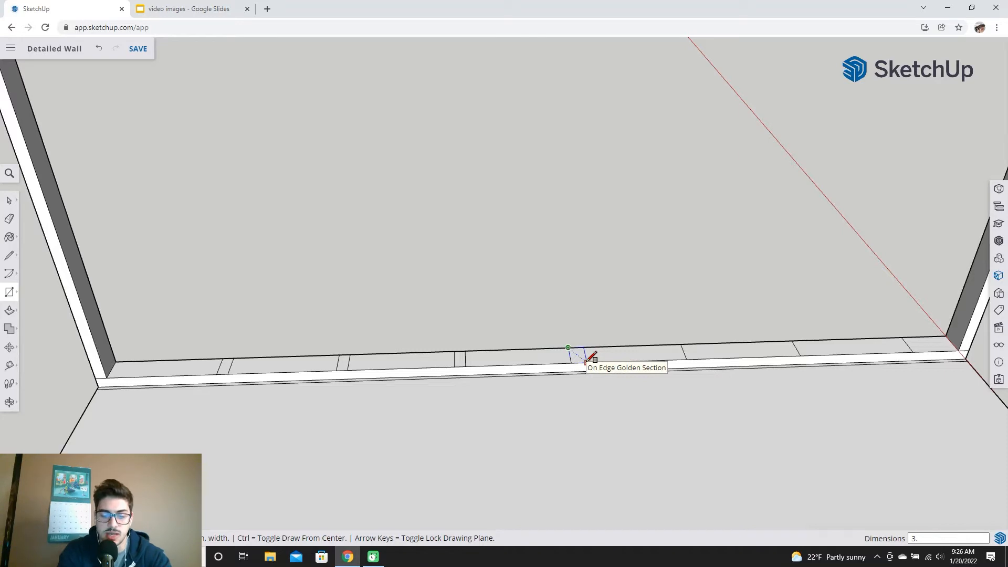
{"action": "left_click", "coordinate": [588, 361]}
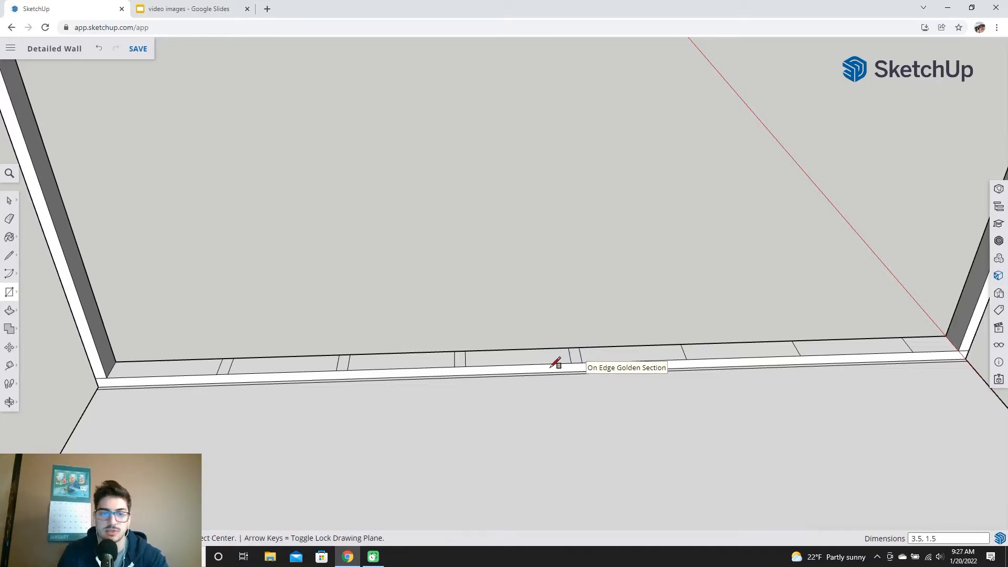
{"action": "left_click", "coordinate": [196, 375]}
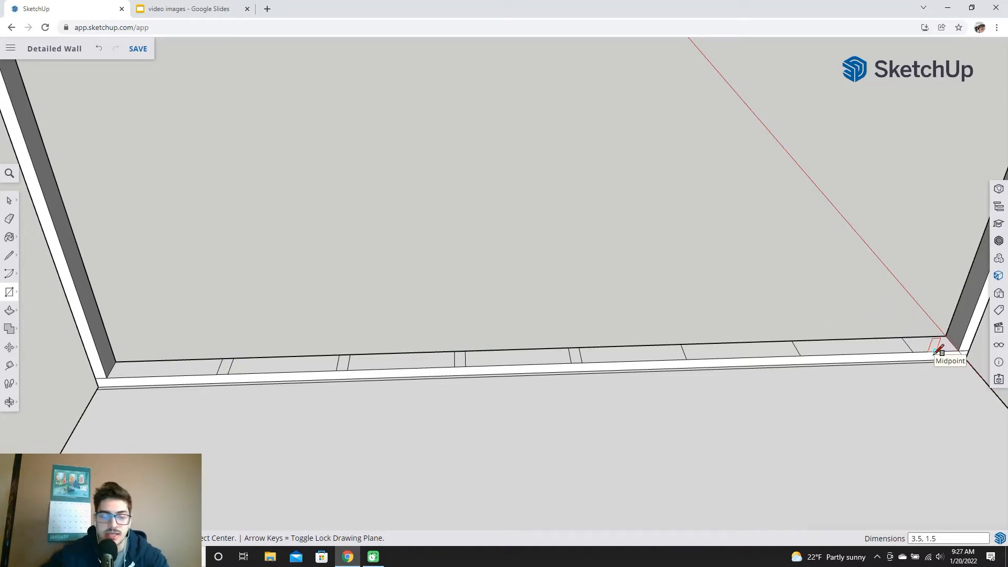
Draw the last three 3.5" by 1.5" stud rectangles at the fifth, sixth and seventh cross lines
{"action": "middle_click_drag", "start_coordinate": [754, 345], "coordinate": [712, 406], "text": "shift"}
{"action": "left_click", "coordinate": [599, 357]}
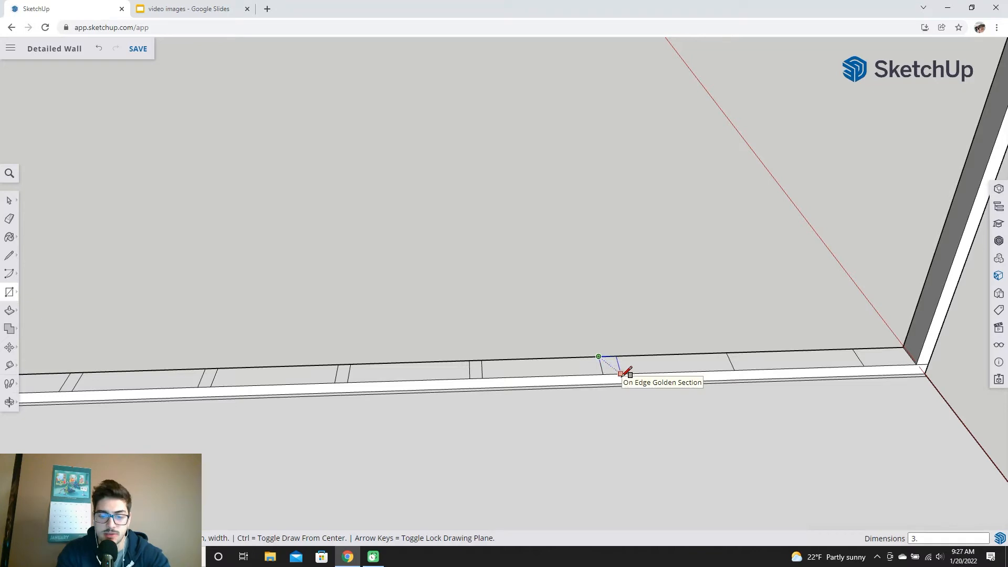
{"action": "type", "text": "3.5, 1.5"}
{"action": "key", "text": "Return"}
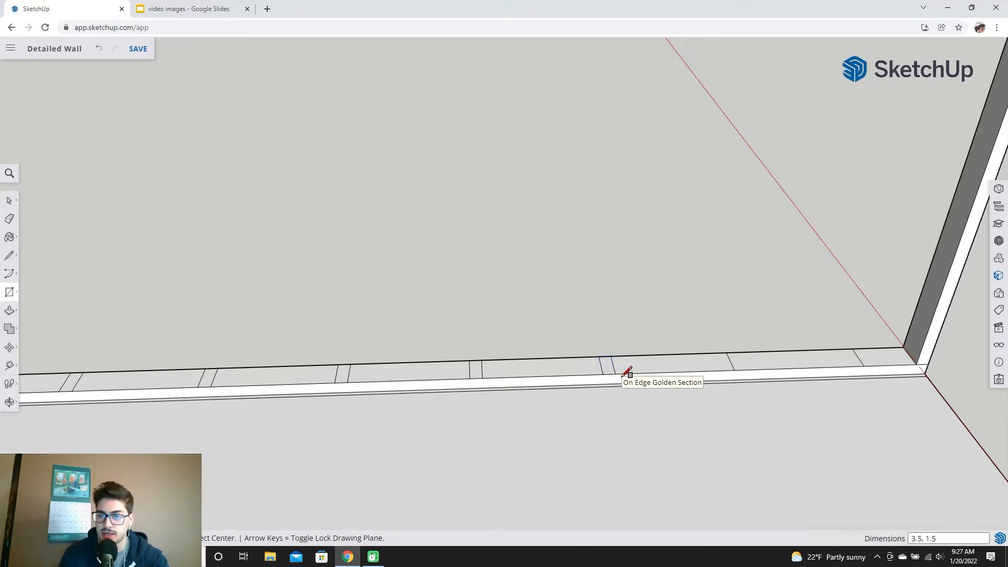
{"action": "left_click", "coordinate": [726, 353]}
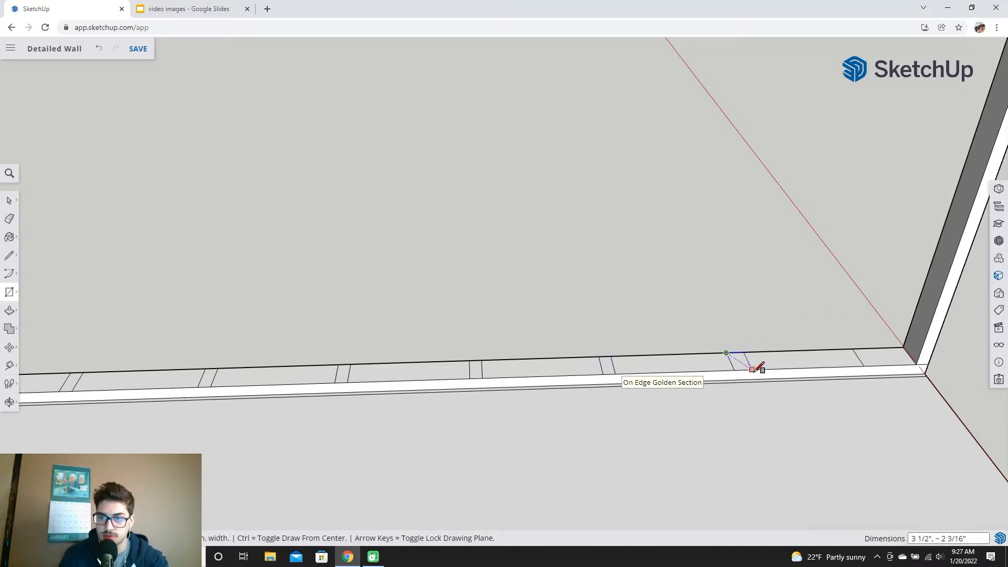
{"action": "type", "text": "3.5, 1.5"}
{"action": "key", "text": "Return"}
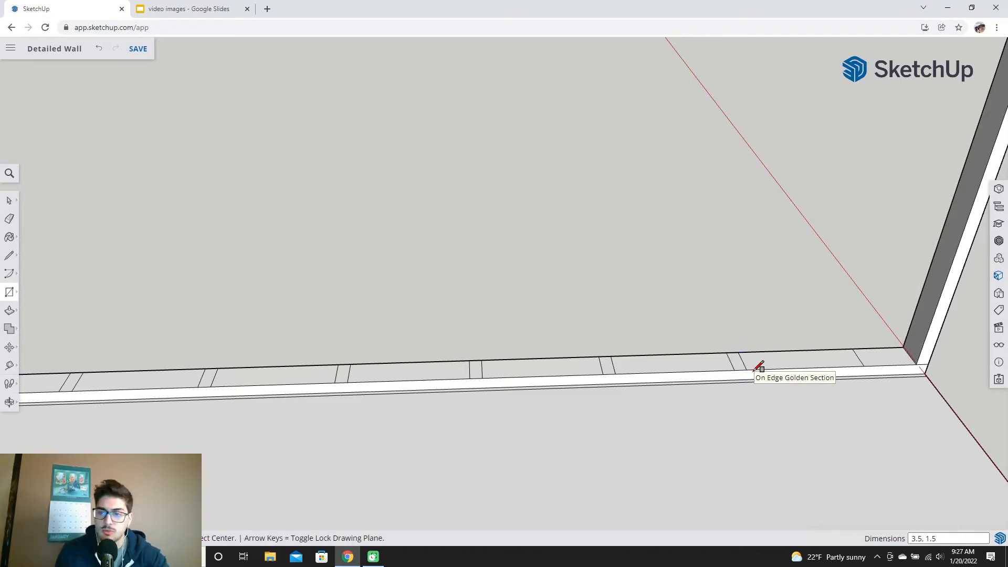
{"action": "left_click", "coordinate": [852, 349]}
{"action": "type", "text": "3"}
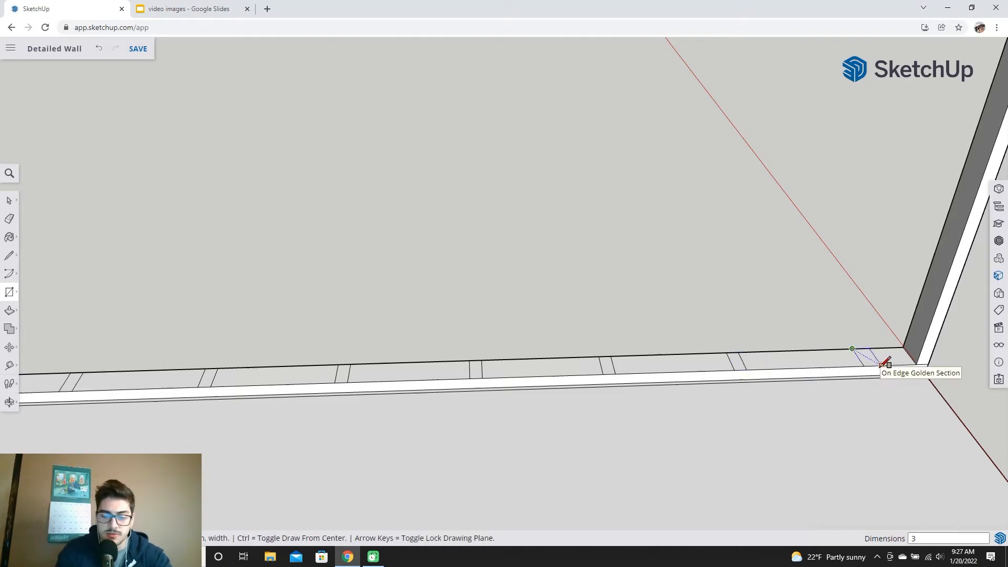
{"action": "type", "text": ".5, 1.5"}
{"action": "key", "text": "Return"}
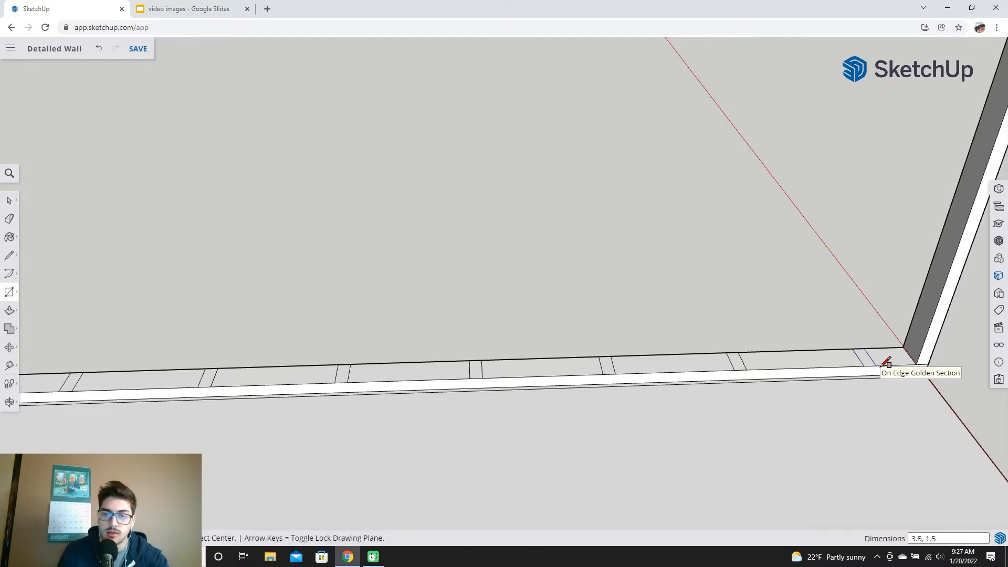
Push/Pull the first stud rectangle up 8' 10 1/2" to the underside of the top plate
{"action": "scroll", "coordinate": [368, 421], "scroll_direction": "down", "scroll_amount": 2}
{"action": "middle_click_drag", "start_coordinate": [262, 407], "coordinate": [388, 384], "text": "shift"}
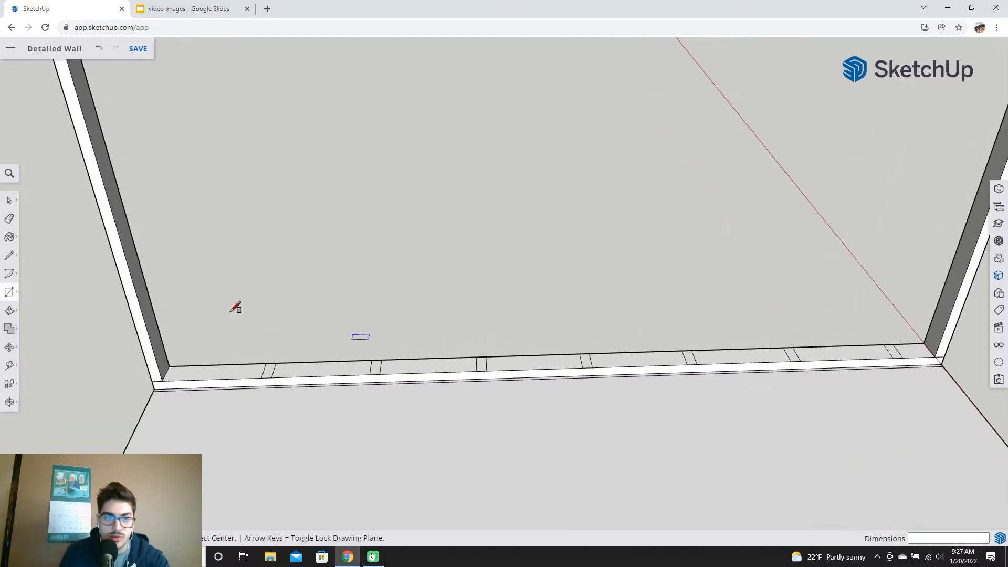
{"action": "left_click", "coordinate": [10, 310]}
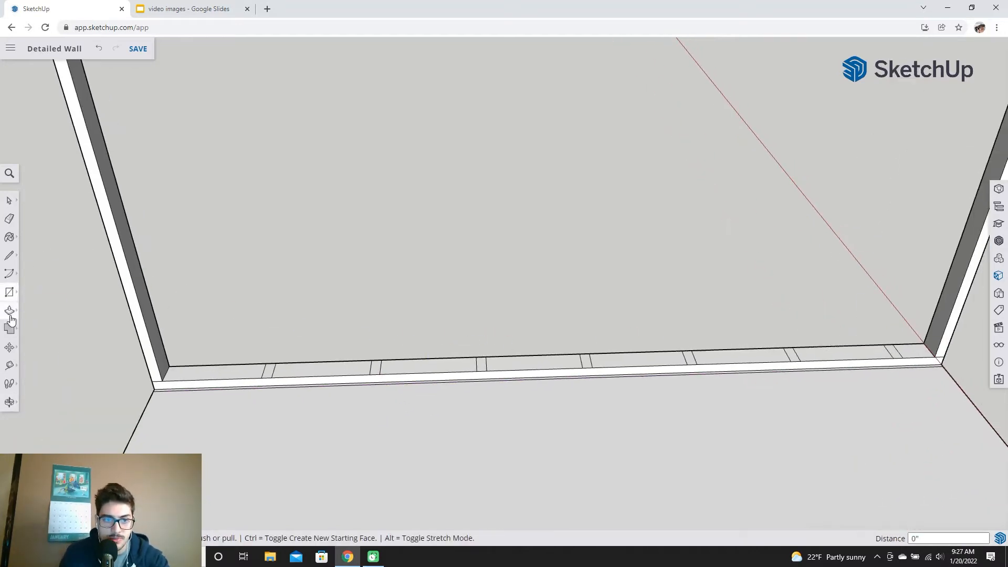
{"action": "left_click", "coordinate": [257, 367]}
{"action": "scroll", "coordinate": [279, 158], "scroll_direction": "down", "scroll_amount": 2}
{"action": "middle_click_drag", "start_coordinate": [287, 119], "coordinate": [408, 418], "text": "shift"}
{"action": "scroll", "coordinate": [408, 419], "scroll_direction": "up", "scroll_amount": 1}
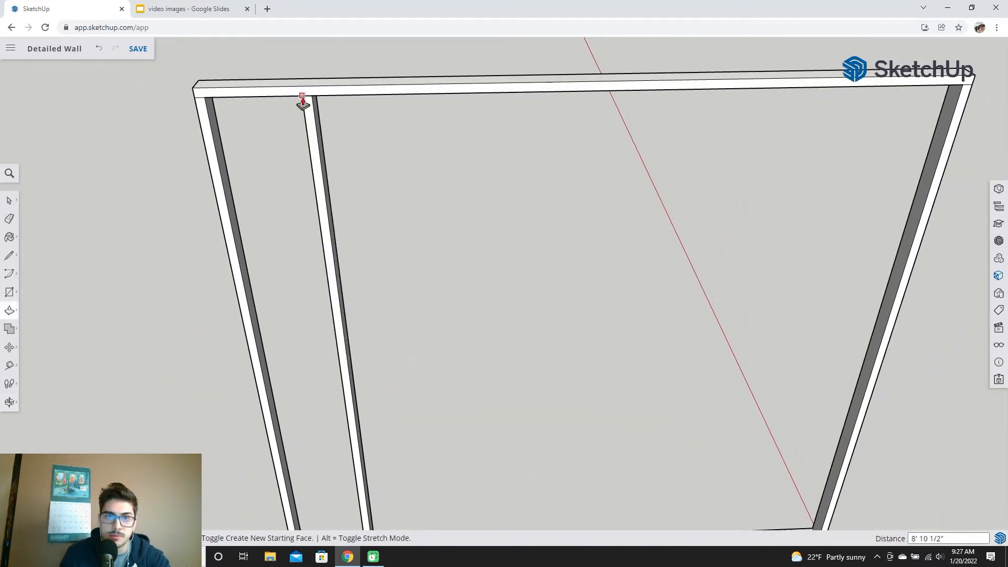
{"action": "scroll", "coordinate": [286, 98], "scroll_direction": "up", "scroll_amount": 1}
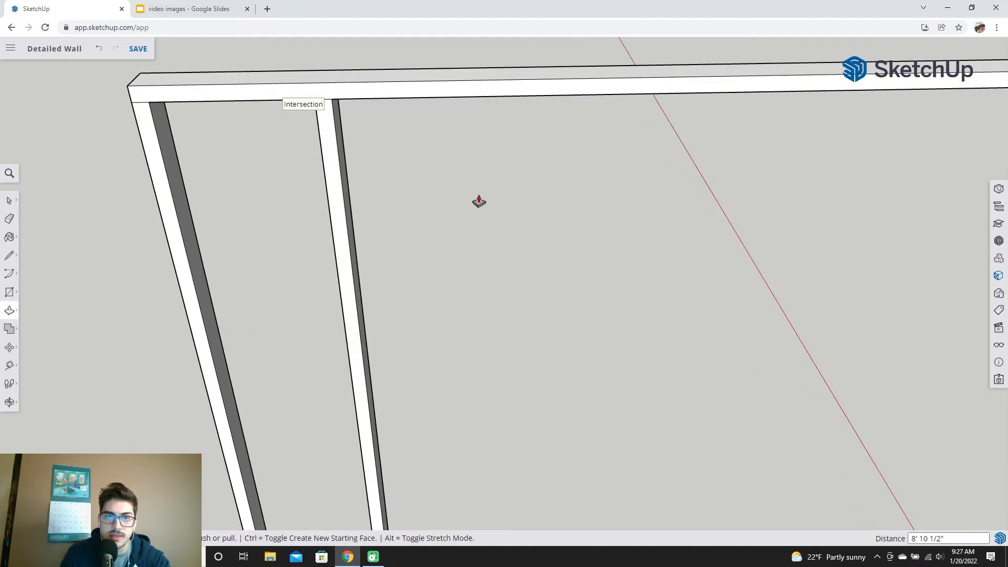
Extrude the second and third stud rectangles up 8' 10 1/2" to meet the underside of the top plate
{"action": "scroll", "coordinate": [474, 211], "scroll_direction": "down", "scroll_amount": 2}
{"action": "scroll", "coordinate": [547, 331], "scroll_direction": "down", "scroll_amount": 2}
{"action": "scroll", "coordinate": [604, 472], "scroll_direction": "up", "scroll_amount": 3}
{"action": "middle_click_drag", "start_coordinate": [570, 476], "coordinate": [551, 122], "text": "shift"}
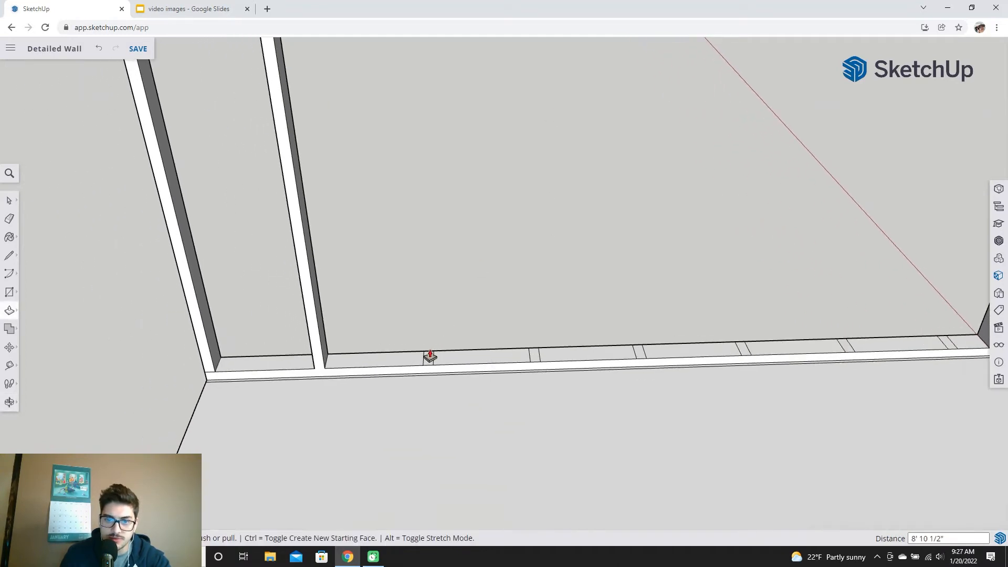
{"action": "left_click", "coordinate": [429, 362]}
{"action": "scroll", "coordinate": [417, 158], "scroll_direction": "down", "scroll_amount": 4}
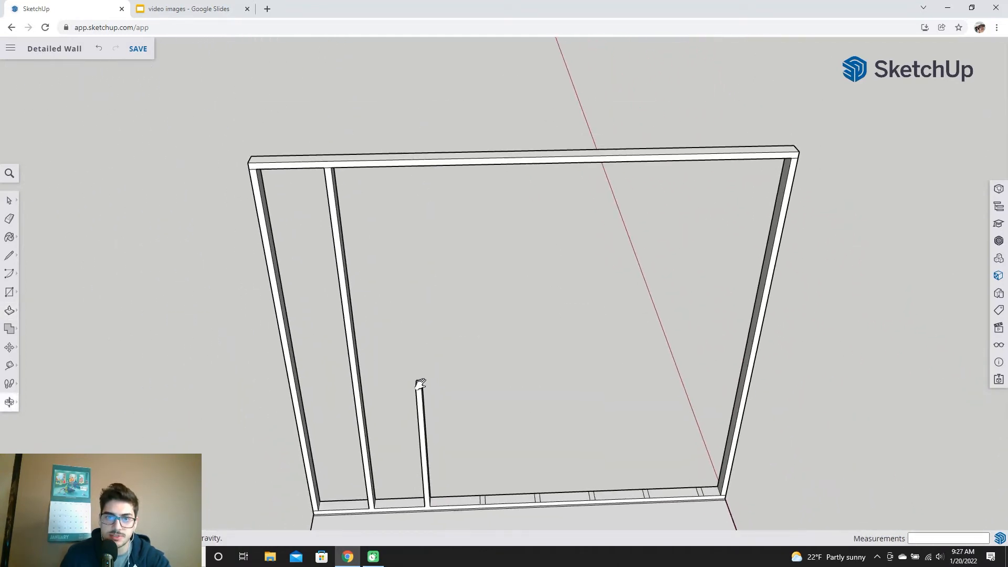
{"action": "left_click", "coordinate": [387, 171]}
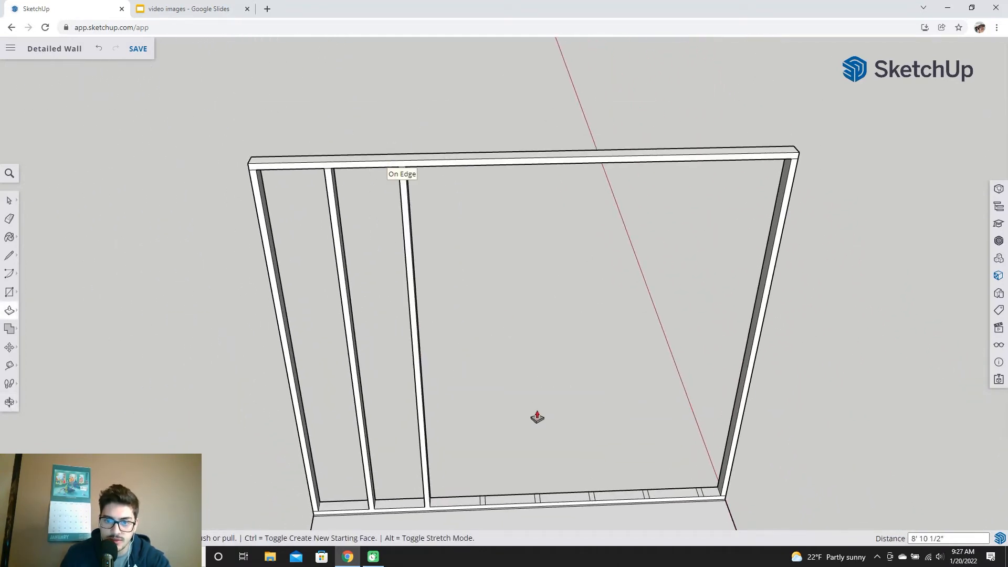
{"action": "left_click", "coordinate": [483, 504]}
{"action": "left_click", "coordinate": [458, 172]}
{"action": "left_click", "coordinate": [540, 502]}
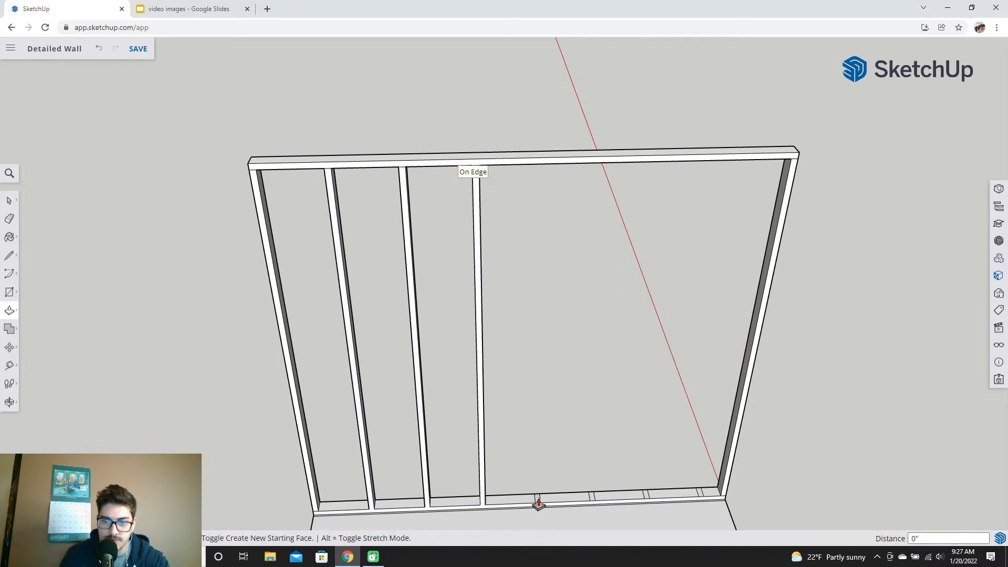
{"action": "left_click", "coordinate": [526, 167]}
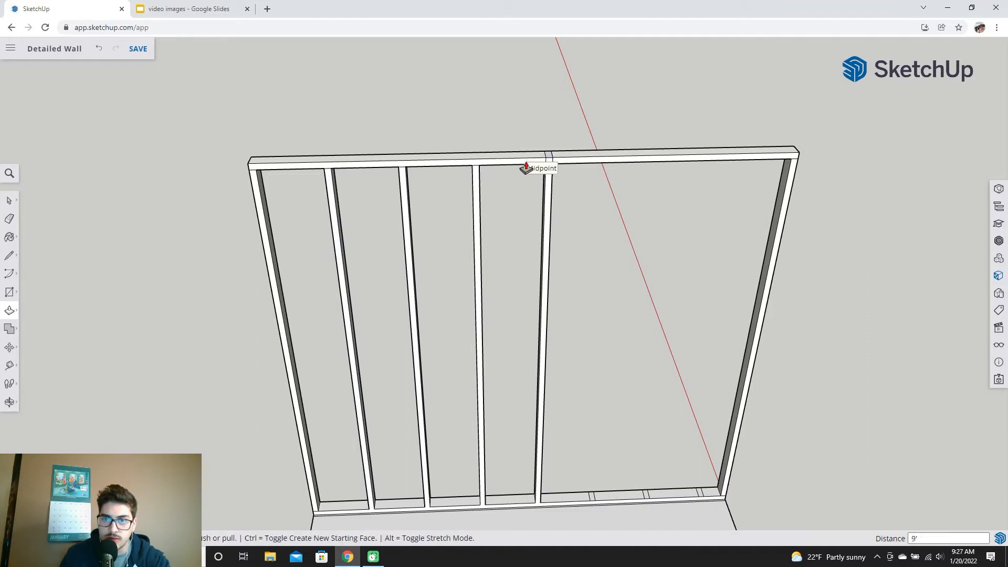
{"action": "key", "text": "ctrl+z"}
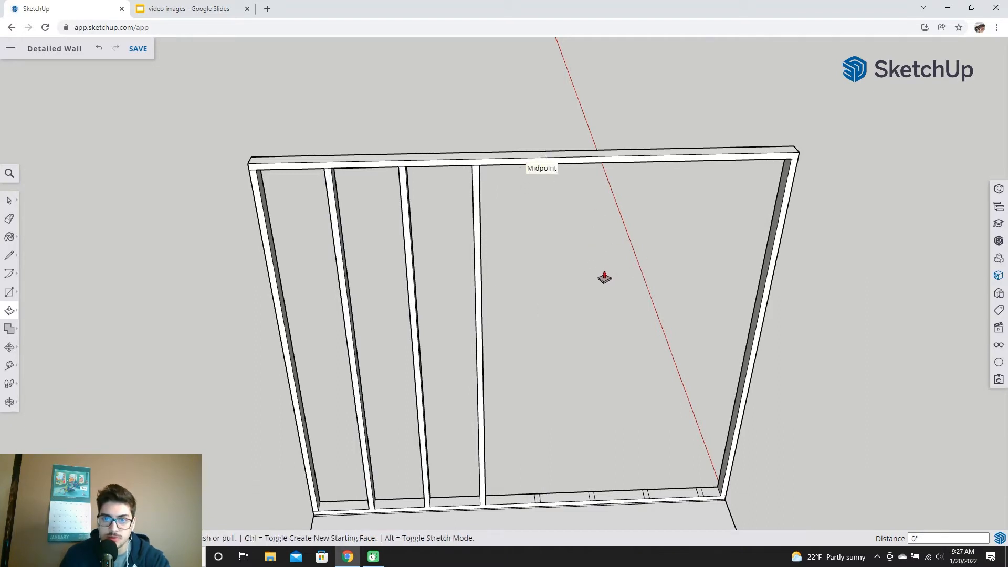
Extrude the fourth and fifth stud rectangles up 8' 10 1/2" to the top plate's lower edge
{"action": "left_click", "coordinate": [539, 502]}
{"action": "left_click", "coordinate": [525, 171]}
{"action": "left_click", "coordinate": [598, 498]}
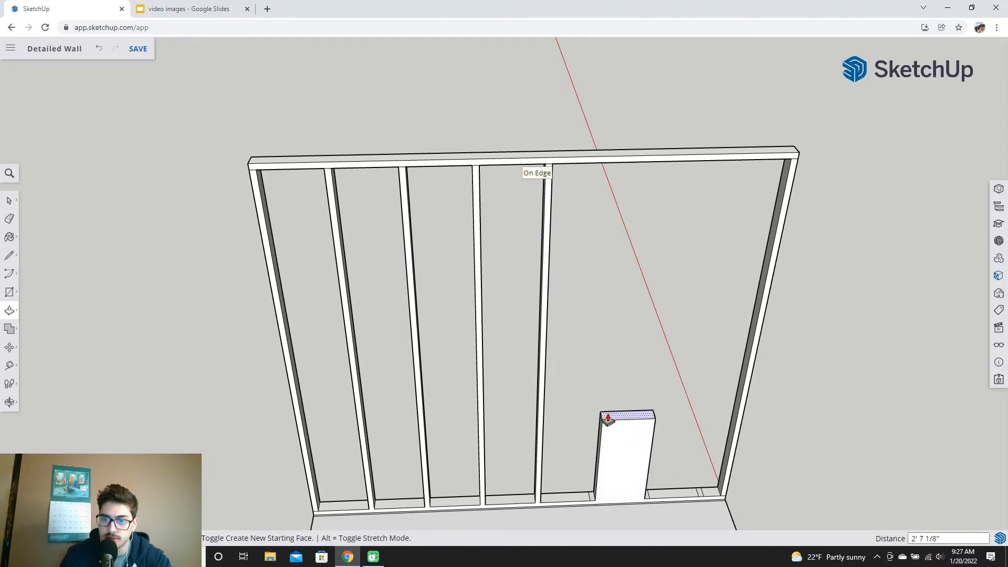
{"action": "key", "text": "Escape"}
{"action": "left_click", "coordinate": [591, 497]}
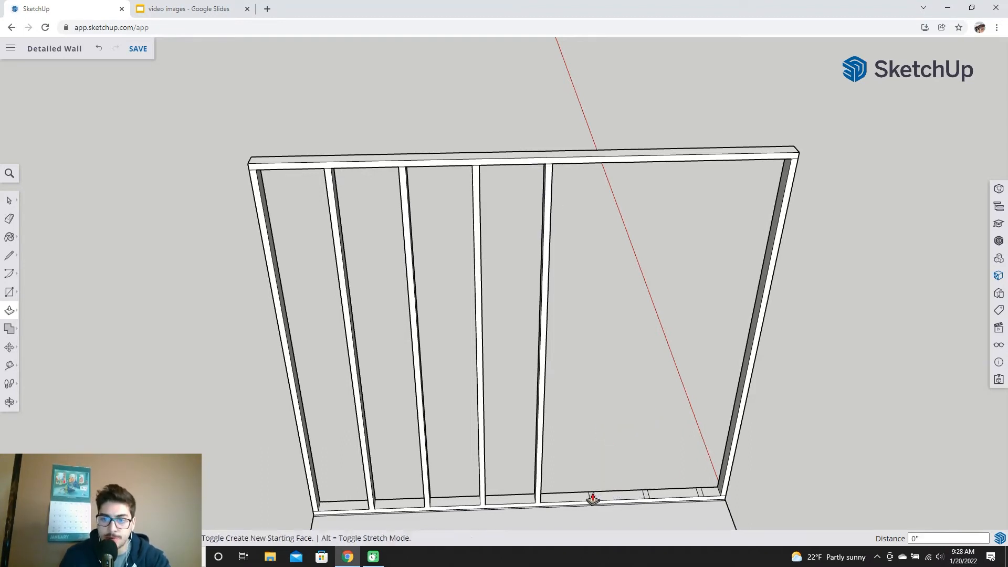
{"action": "left_click", "coordinate": [604, 167]}
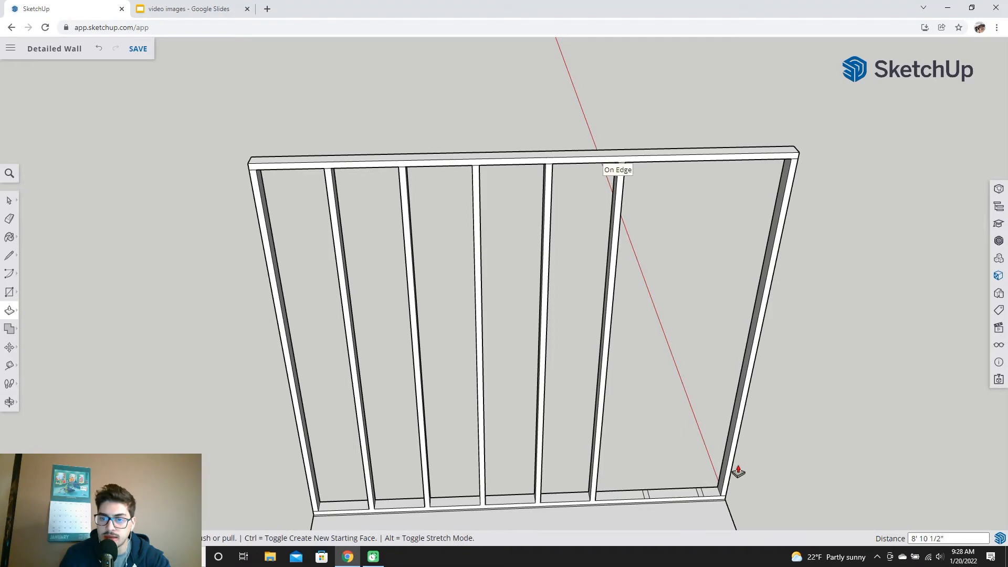
Extrude the sixth and seventh stud rectangles up 8' 10 1/2" to the top plate, completing the intermediate studs
{"action": "left_click", "coordinate": [651, 499]}
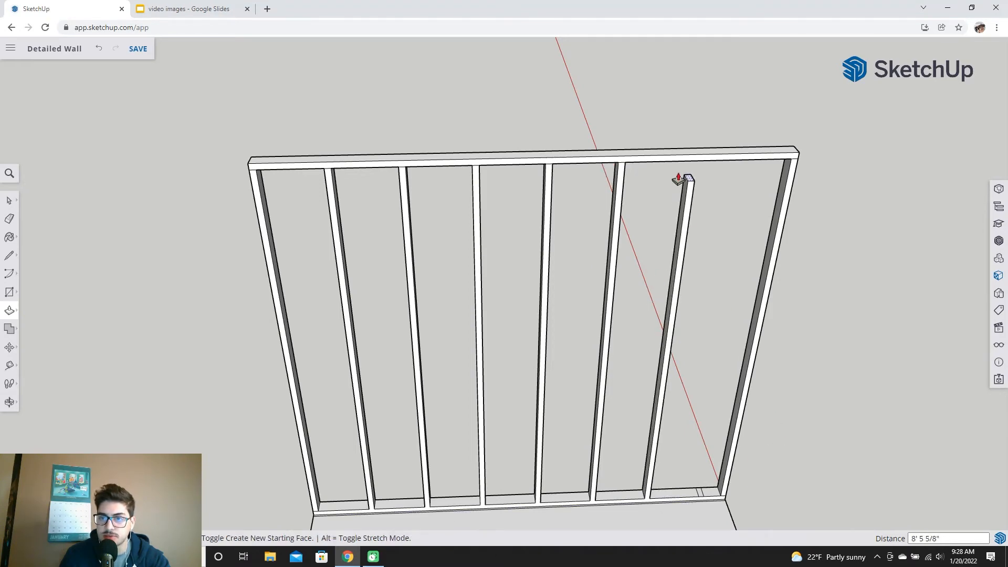
{"action": "left_click", "coordinate": [681, 166]}
{"action": "left_click", "coordinate": [701, 495]}
{"action": "left_click", "coordinate": [739, 166]}
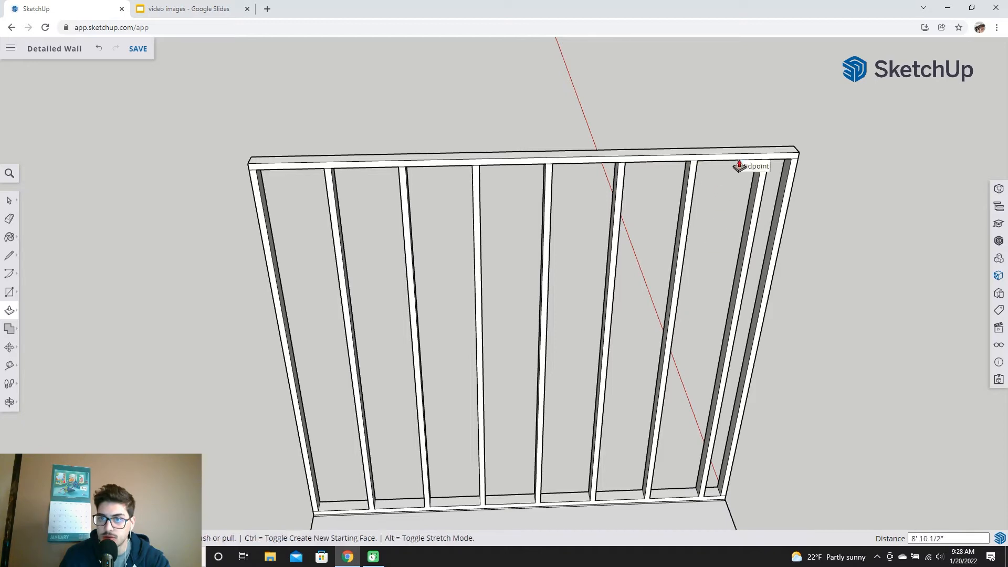
Draw an 8' 1 1/2" line along the bottom plate's upper edge, from the first to the last intermediate stud's outer corner
{"action": "scroll", "coordinate": [680, 367], "scroll_direction": "down", "scroll_amount": 1}
{"action": "middle_click_drag", "start_coordinate": [668, 393], "coordinate": [637, 383], "text": "shift"}
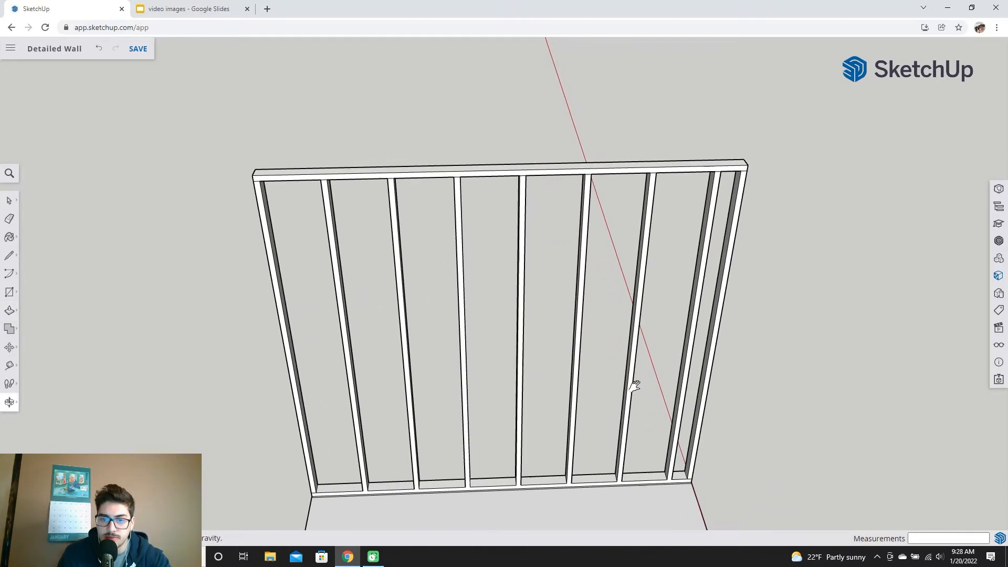
{"action": "left_click", "coordinate": [7, 258]}
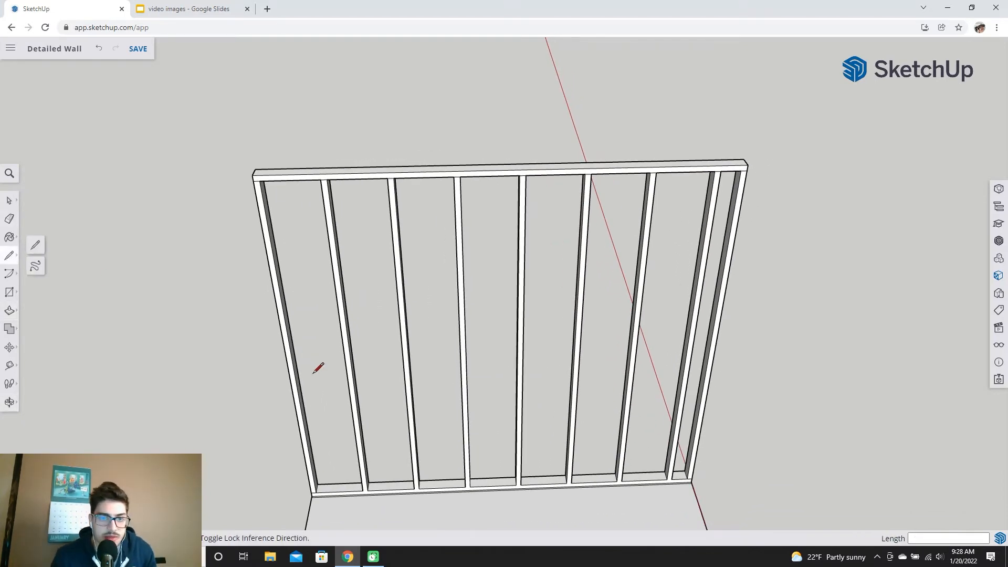
{"action": "scroll", "coordinate": [368, 474], "scroll_direction": "up", "scroll_amount": 4}
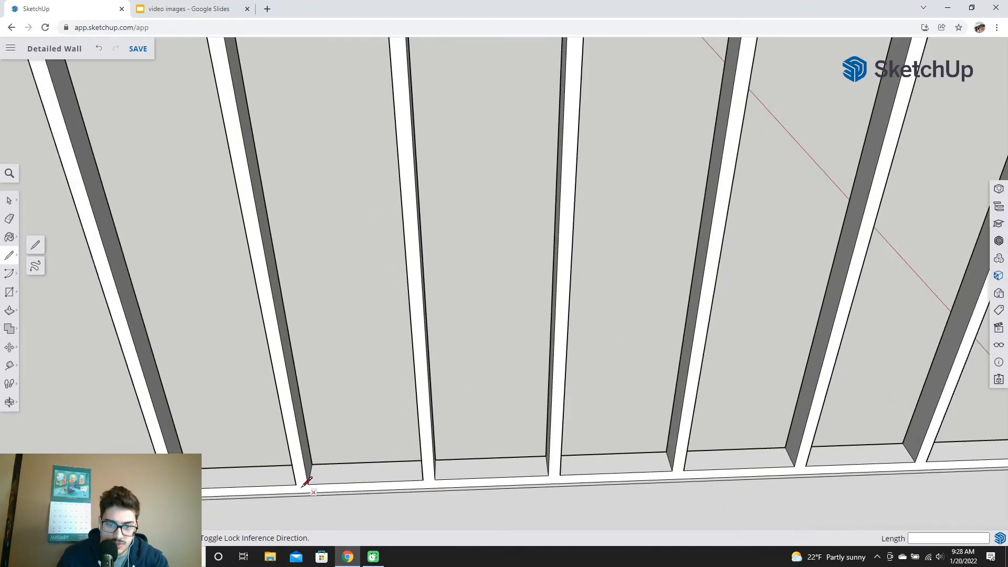
{"action": "left_click", "coordinate": [295, 485]}
{"action": "scroll", "coordinate": [806, 461], "scroll_direction": "down", "scroll_amount": 2}
{"action": "middle_click_drag", "start_coordinate": [913, 458], "coordinate": [743, 439]}
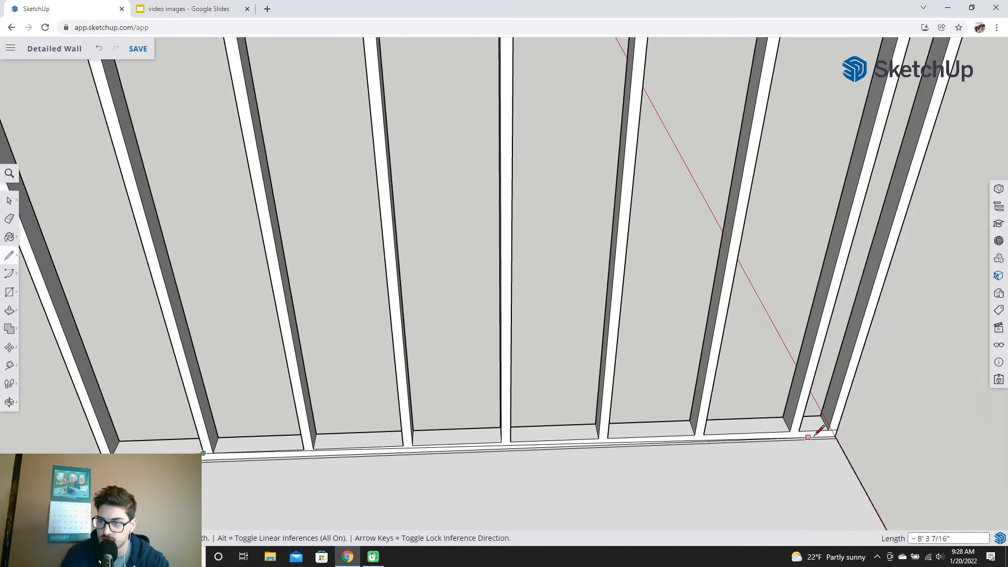
{"action": "left_click", "coordinate": [800, 430]}
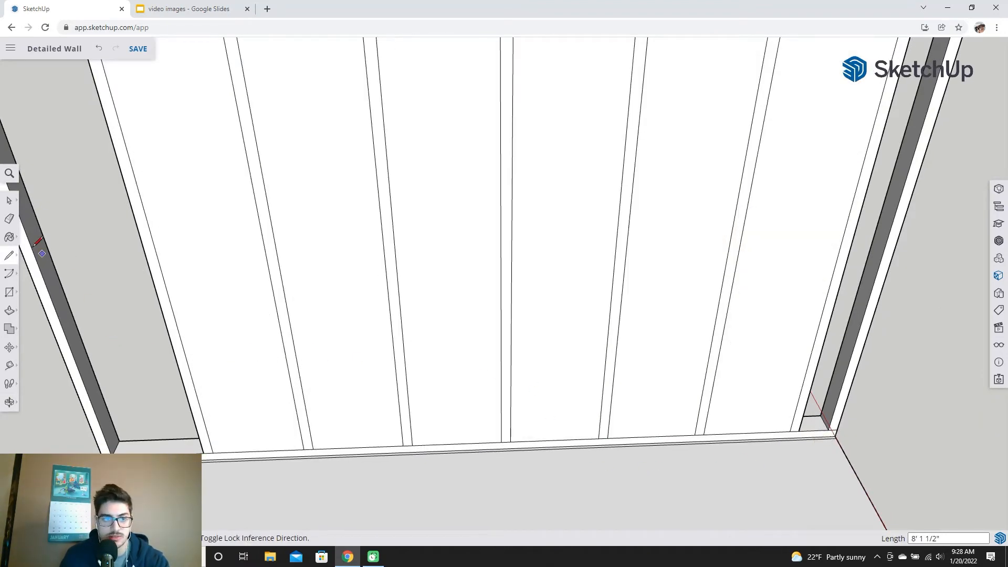
Delete the six infill faces between the intermediate studs on this side of the wall
{"action": "left_click", "coordinate": [10, 201]}
{"action": "left_click", "coordinate": [185, 221]}
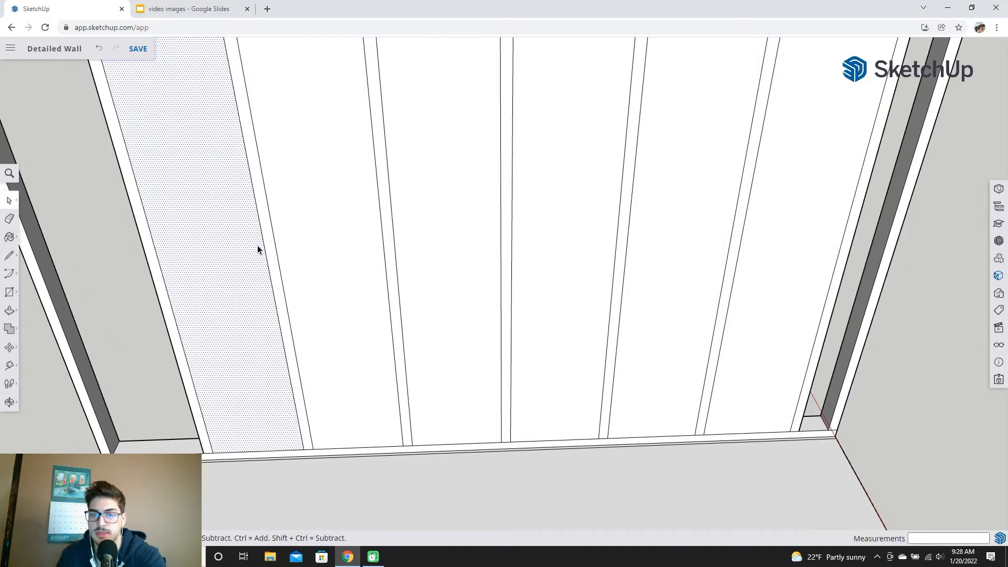
{"action": "key", "text": "Delete"}
{"action": "left_click", "coordinate": [345, 229]}
{"action": "key", "text": "Delete"}
{"action": "left_click", "coordinate": [461, 238]}
{"action": "key", "text": "Delete"}
{"action": "left_click", "coordinate": [558, 261]}
{"action": "key", "text": "Delete"}
{"action": "left_click", "coordinate": [683, 284]}
{"action": "key", "text": "Delete"}
{"action": "left_click", "coordinate": [786, 305]}
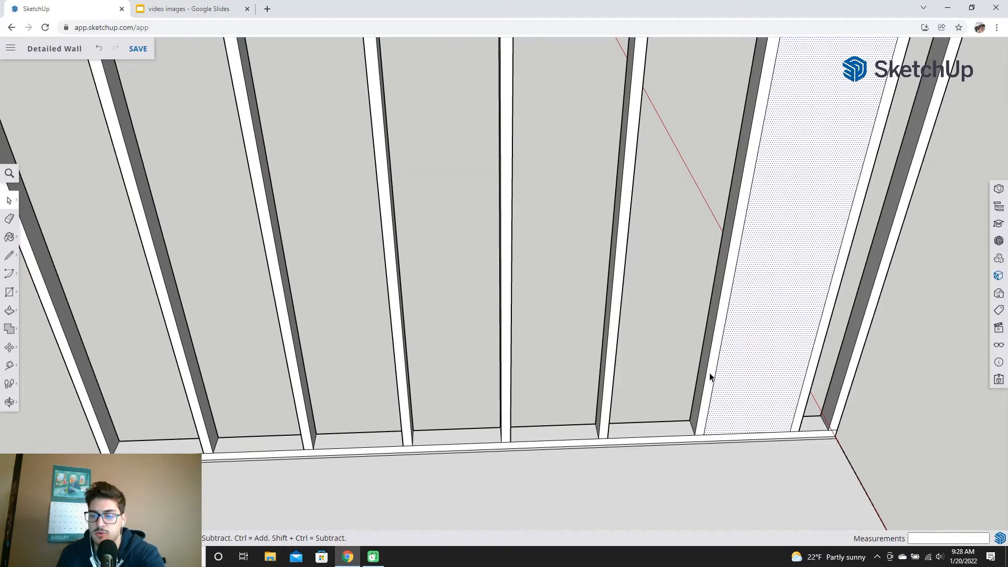
{"action": "key", "text": "Delete"}
On the opposite side of the wall, draw an 8' 1 1/2" line along the bottom plate across the bases of all intermediate studs
{"action": "middle_click_drag", "start_coordinate": [677, 389], "coordinate": [700, 382]}
{"action": "left_click", "coordinate": [10, 255]}
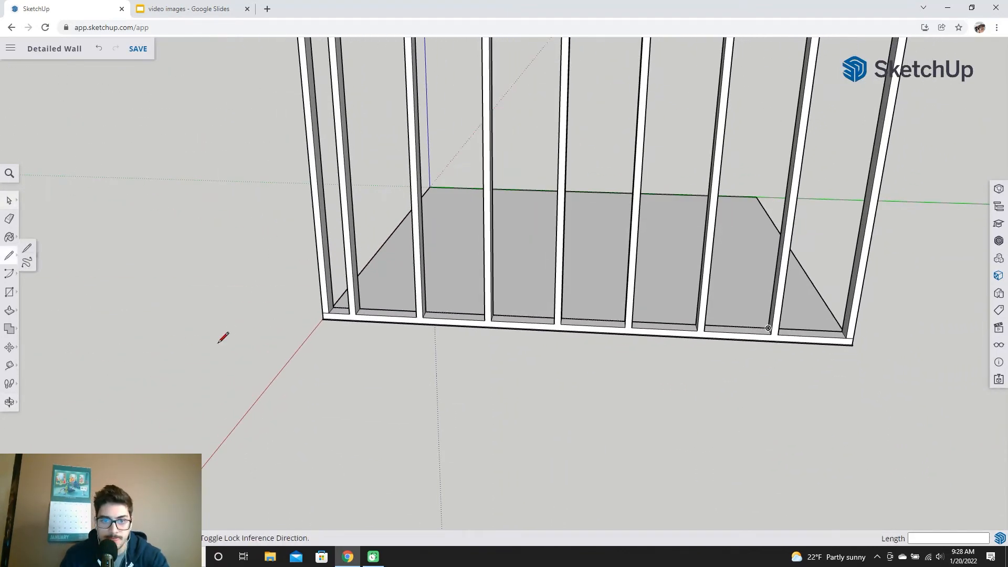
{"action": "left_click", "coordinate": [349, 313]}
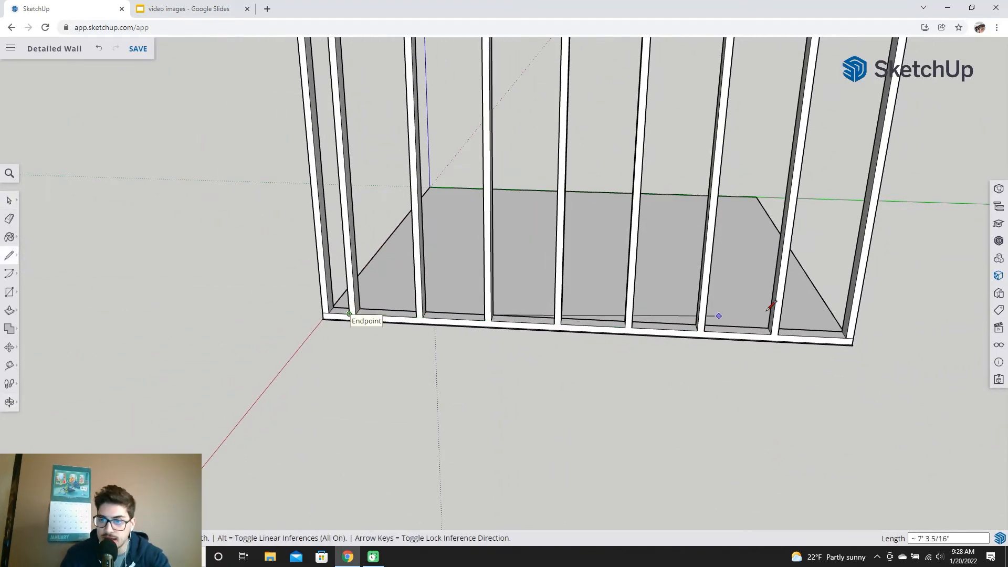
{"action": "left_click", "coordinate": [780, 337]}
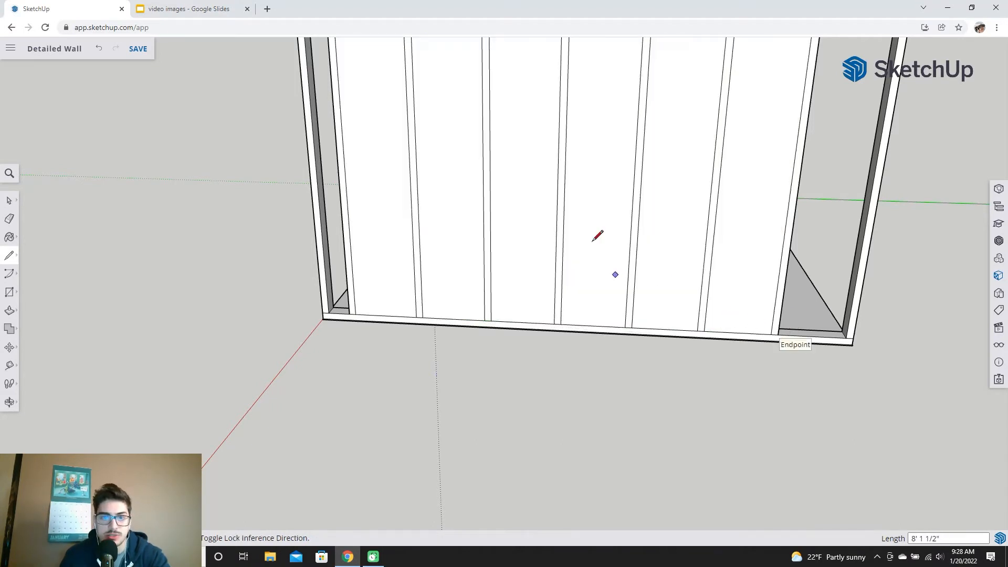
Delete the six infill faces filling the gaps between the intermediate studs on the opposite side
{"action": "left_click", "coordinate": [9, 201]}
{"action": "left_click", "coordinate": [386, 220]}
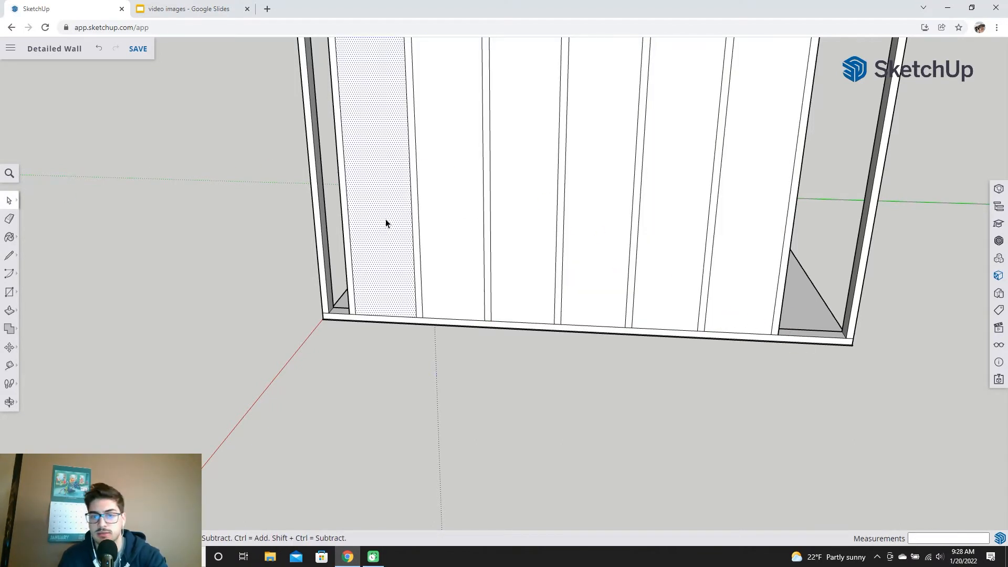
{"action": "key", "text": "Delete"}
{"action": "left_click", "coordinate": [475, 206]}
{"action": "key", "text": "Delete"}
{"action": "left_click", "coordinate": [533, 204]}
{"action": "key", "text": "Delete"}
{"action": "left_click", "coordinate": [603, 211]}
{"action": "key", "text": "Delete"}
{"action": "left_click", "coordinate": [693, 199]}
{"action": "key", "text": "Delete"}
{"action": "left_click", "coordinate": [741, 215]}
{"action": "key", "text": "Delete"}
Examine the open stud frame from the floor-slab side, checking the studs and both plates
{"action": "middle_click_drag", "start_coordinate": [746, 215], "coordinate": [413, 343]}
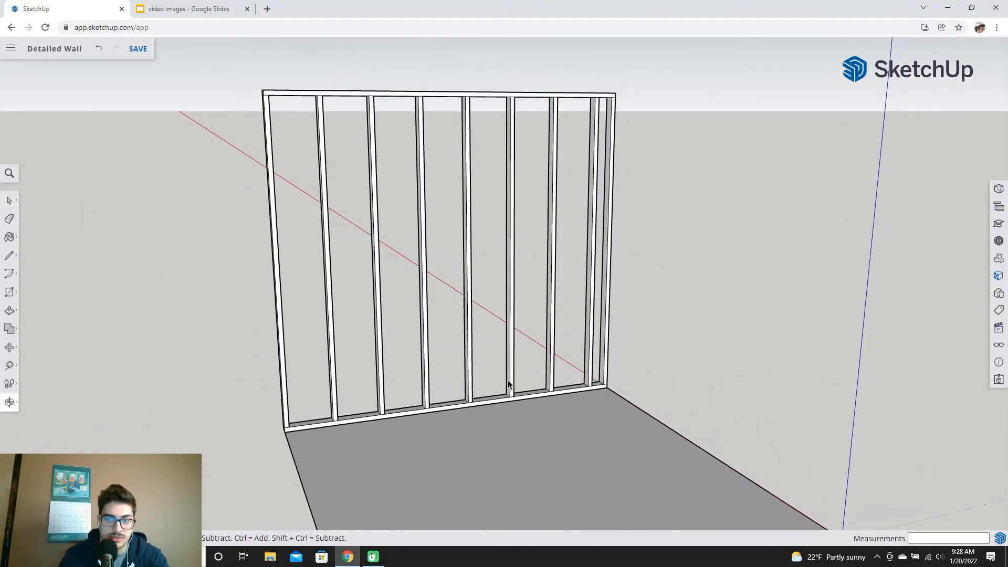
{"action": "scroll", "coordinate": [499, 373], "scroll_direction": "up", "scroll_amount": 4}
{"action": "scroll", "coordinate": [478, 202], "scroll_direction": "down", "scroll_amount": 3}
{"action": "middle_click_drag", "start_coordinate": [493, 190], "coordinate": [459, 272], "text": "shift"}
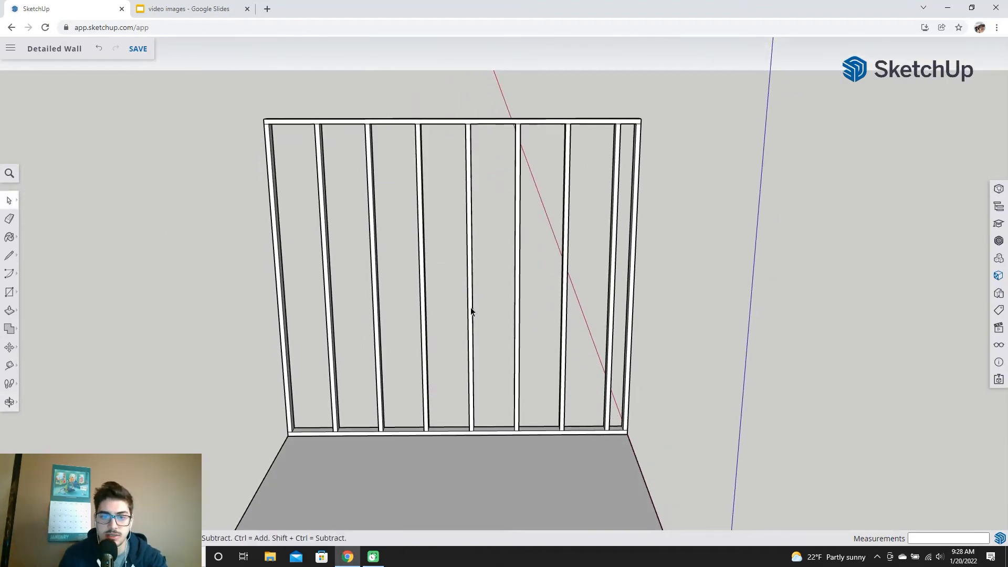
{"action": "scroll", "coordinate": [475, 326], "scroll_direction": "up", "scroll_amount": 1}
{"action": "scroll", "coordinate": [482, 389], "scroll_direction": "up", "scroll_amount": 1}
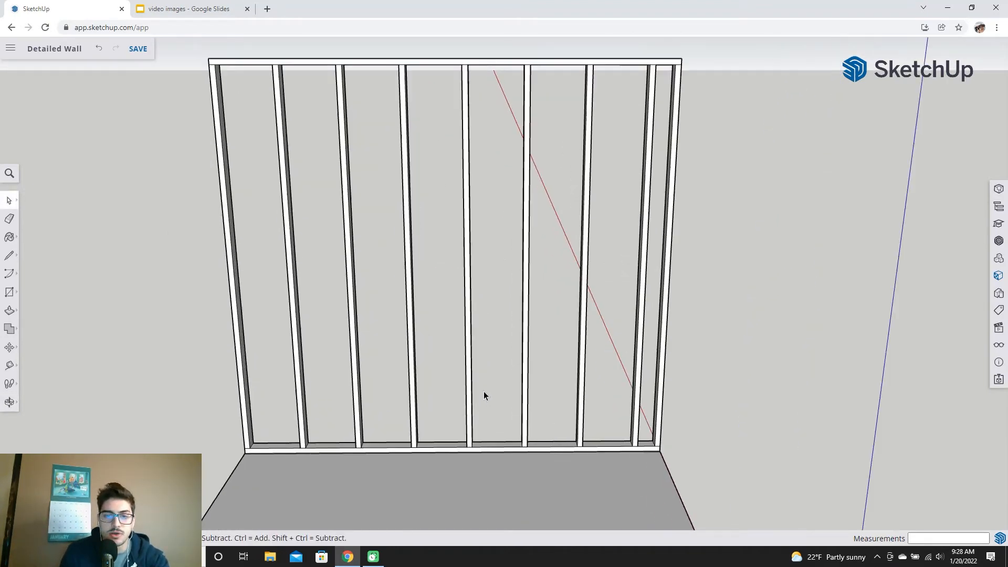
{"action": "middle_click_drag", "start_coordinate": [479, 402], "coordinate": [511, 410], "text": "shift"}
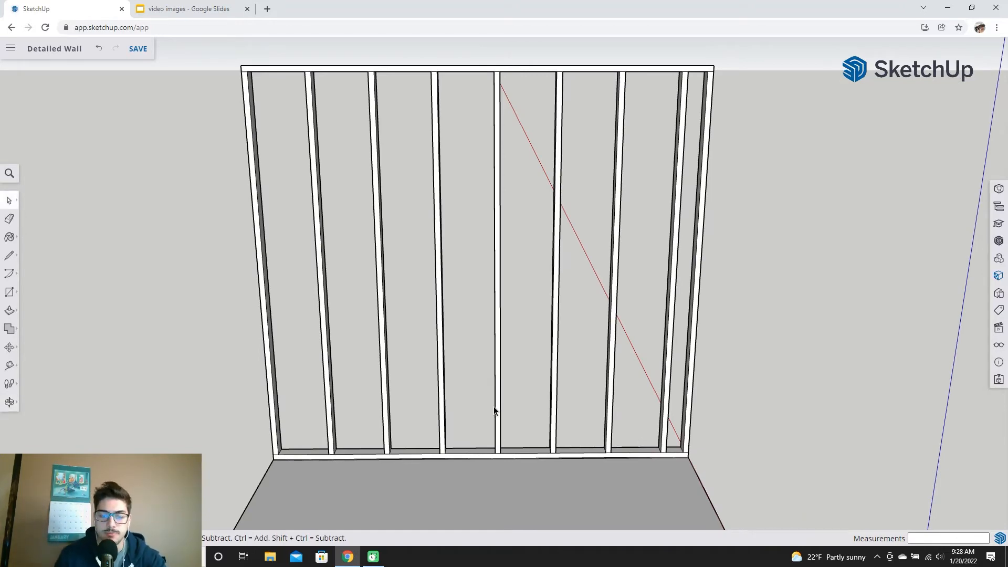
{"action": "scroll", "coordinate": [503, 404], "scroll_direction": "down", "scroll_amount": 1}
{"action": "scroll", "coordinate": [551, 447], "scroll_direction": "up", "scroll_amount": 1}
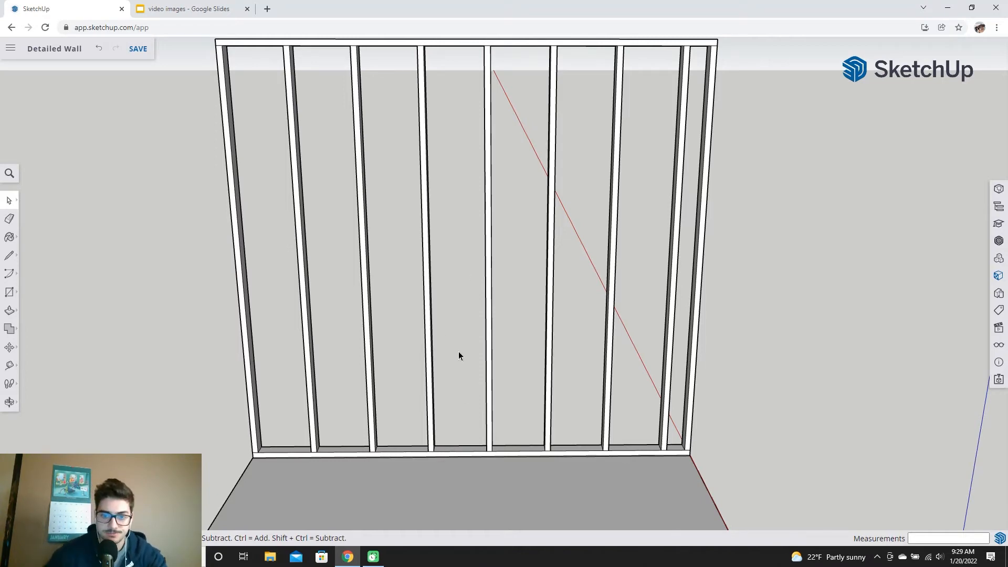
{"action": "scroll", "coordinate": [473, 405], "scroll_direction": "up", "scroll_amount": 2}
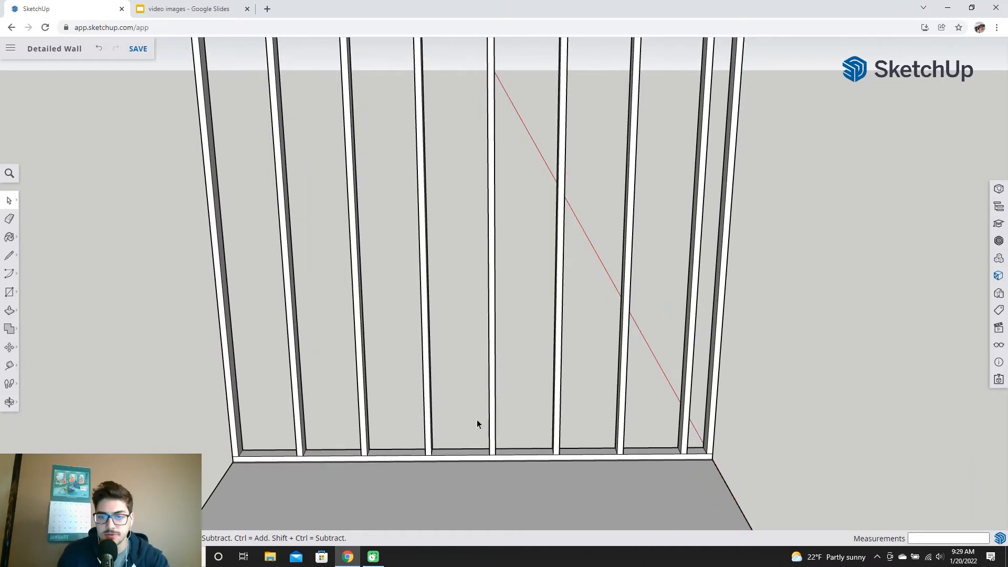
Draw a 5' line from the midpoint of the bottom plate's end edge along its face, and a vertical line across the plate there
{"action": "left_click", "coordinate": [9, 255]}
{"action": "scroll", "coordinate": [384, 472], "scroll_direction": "up", "scroll_amount": 2}
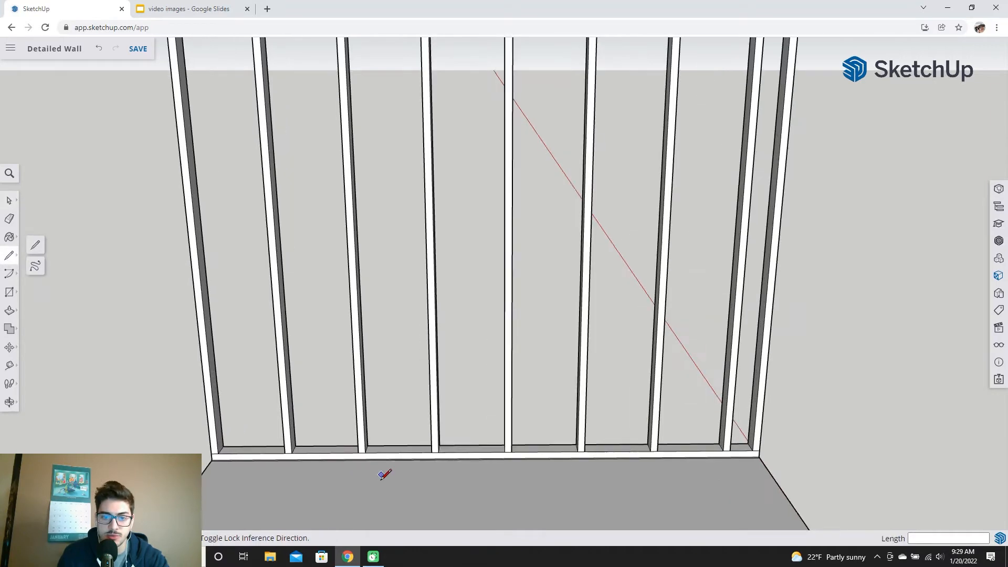
{"action": "scroll", "coordinate": [466, 466], "scroll_direction": "down", "scroll_amount": 3}
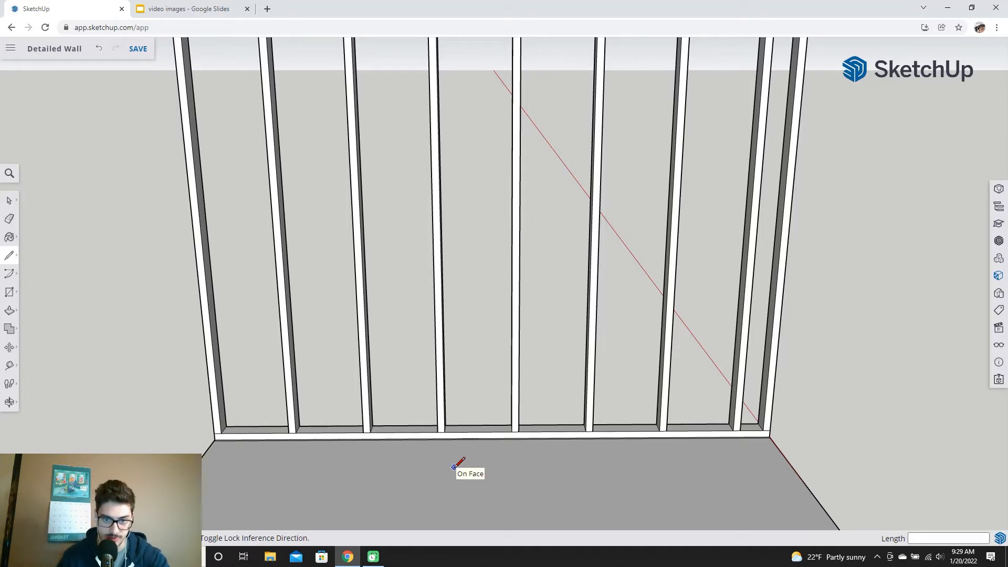
{"action": "scroll", "coordinate": [373, 447], "scroll_direction": "up", "scroll_amount": 2}
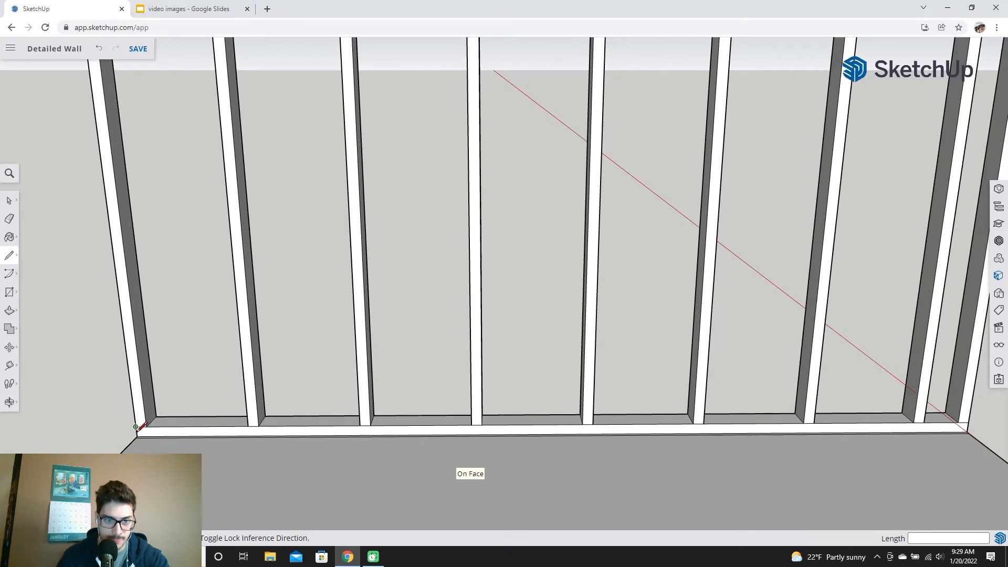
{"action": "scroll", "coordinate": [137, 426], "scroll_direction": "up", "scroll_amount": 3}
{"action": "left_click", "coordinate": [136, 427]}
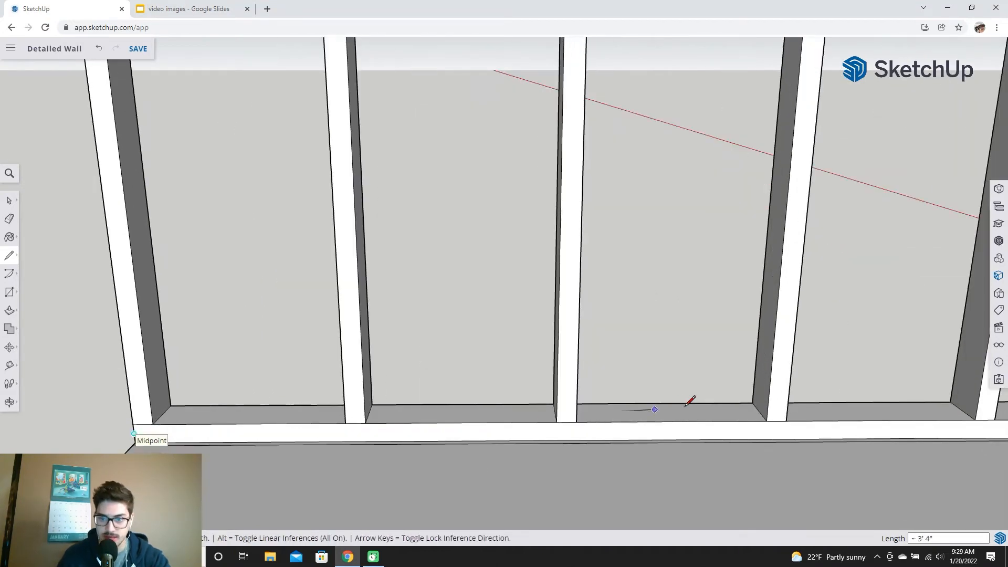
{"action": "type", "text": "5'"}
{"action": "key", "text": "Return"}
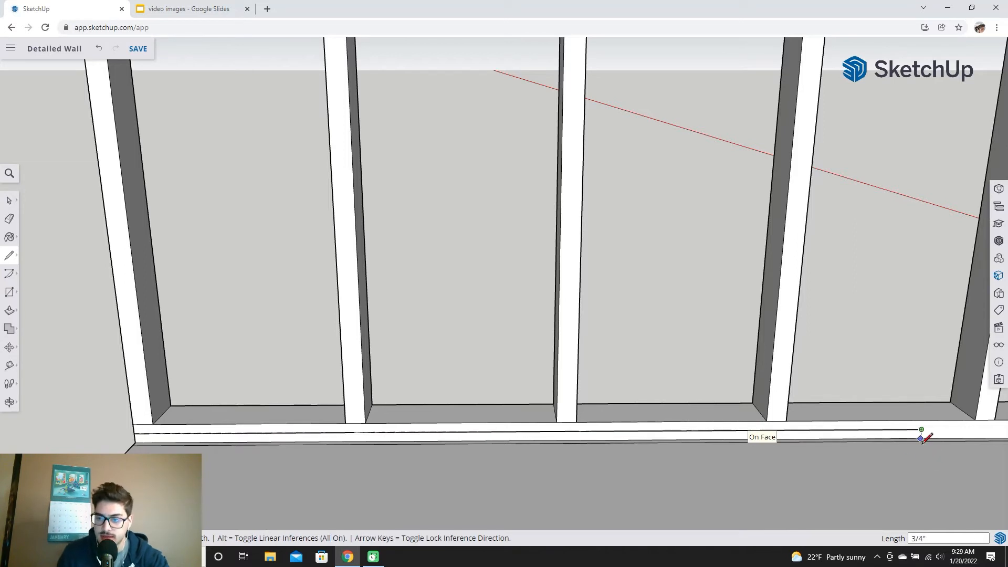
{"action": "scroll", "coordinate": [923, 440], "scroll_direction": "up", "scroll_amount": 2}
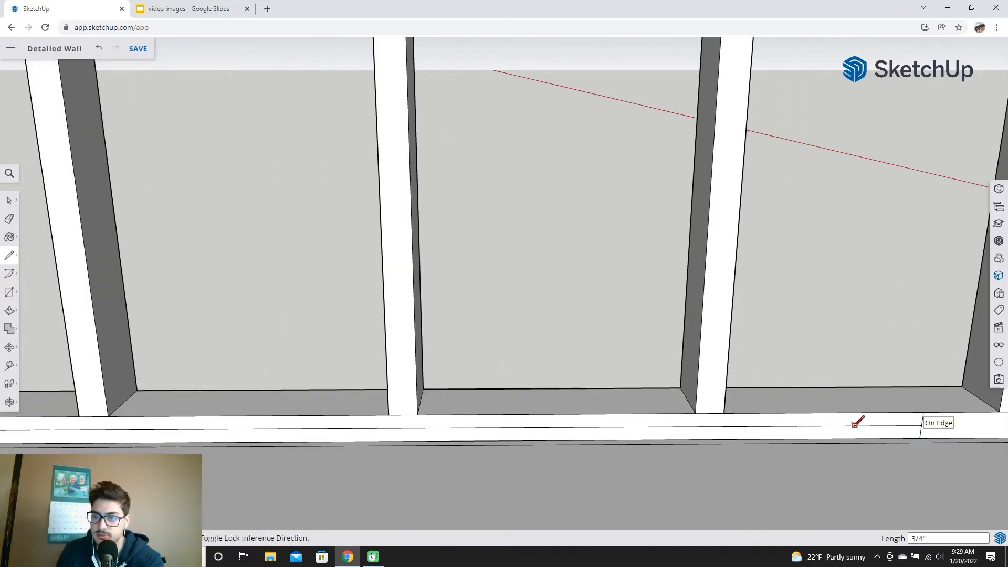
Delete the 5' horizontal reference line from the bottom plate's face
{"action": "left_click", "coordinate": [9, 201]}
{"action": "left_click", "coordinate": [689, 429]}
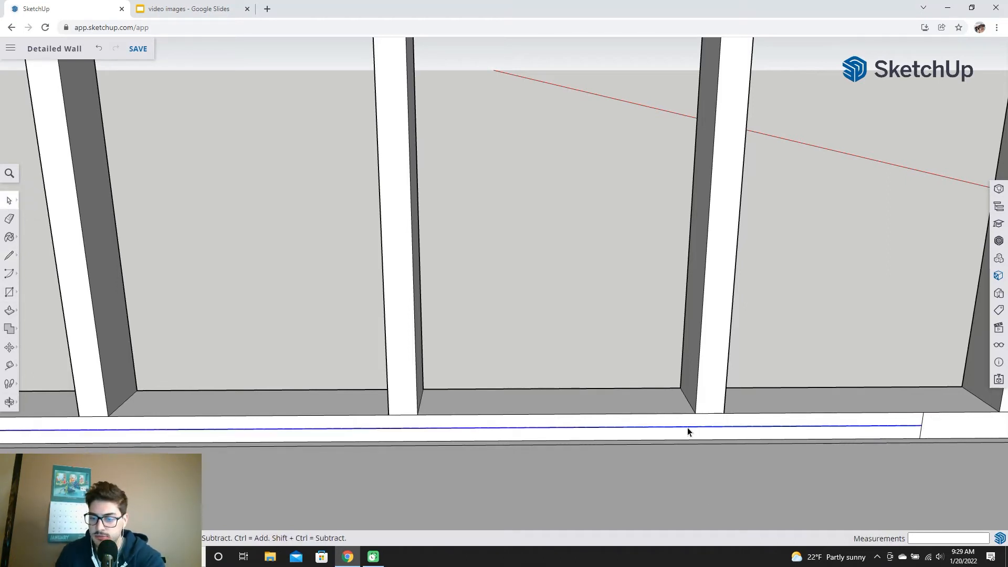
{"action": "key", "text": "Delete"}
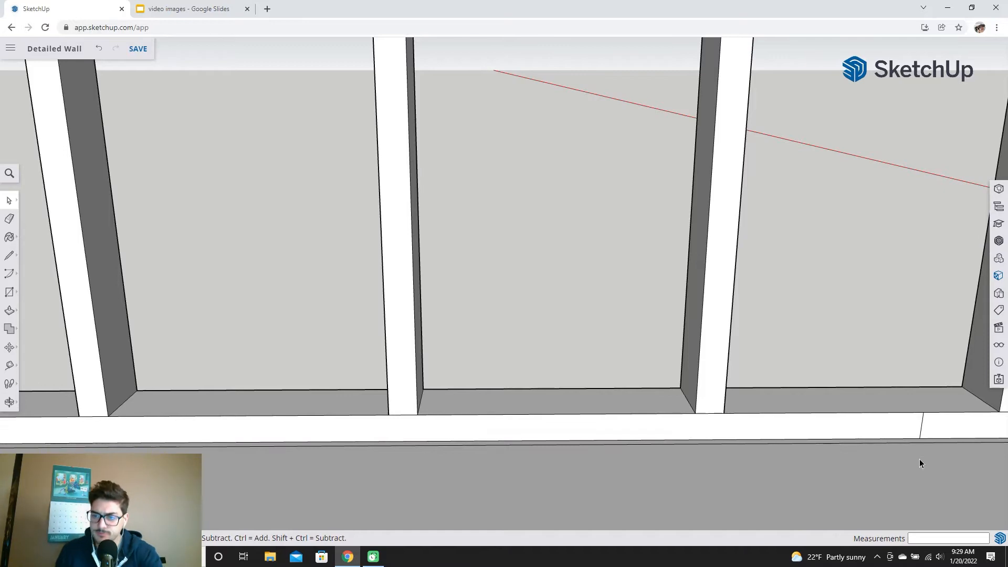
{"action": "left_click", "coordinate": [937, 449]}
{"action": "scroll", "coordinate": [934, 458], "scroll_direction": "down", "scroll_amount": 1}
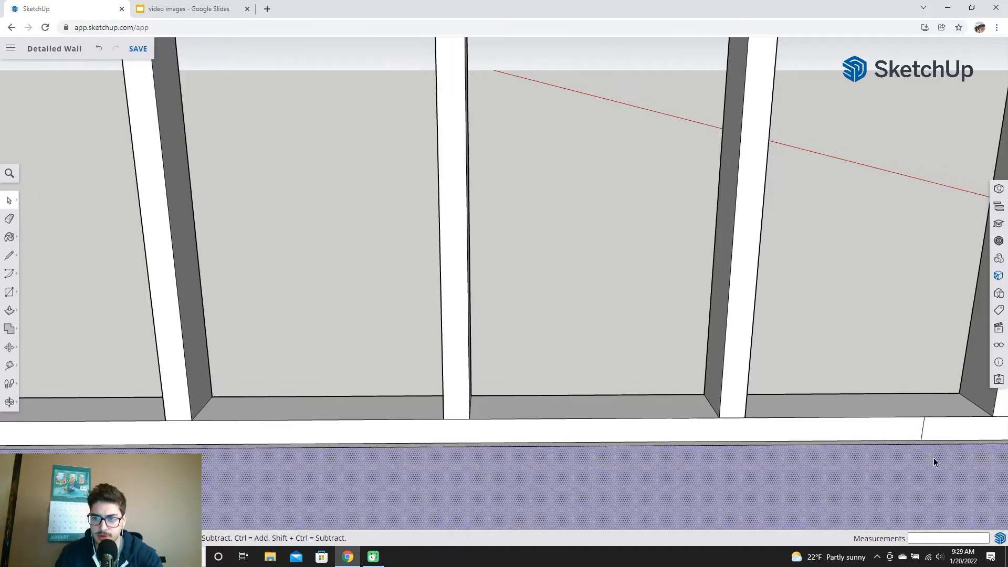
{"action": "middle_click_drag", "start_coordinate": [946, 462], "coordinate": [808, 452], "text": "shift"}
{"action": "scroll", "coordinate": [806, 444], "scroll_direction": "up", "scroll_amount": 2}
{"action": "left_click", "coordinate": [788, 436]}
{"action": "left_click", "coordinate": [776, 440], "text": "shift"}
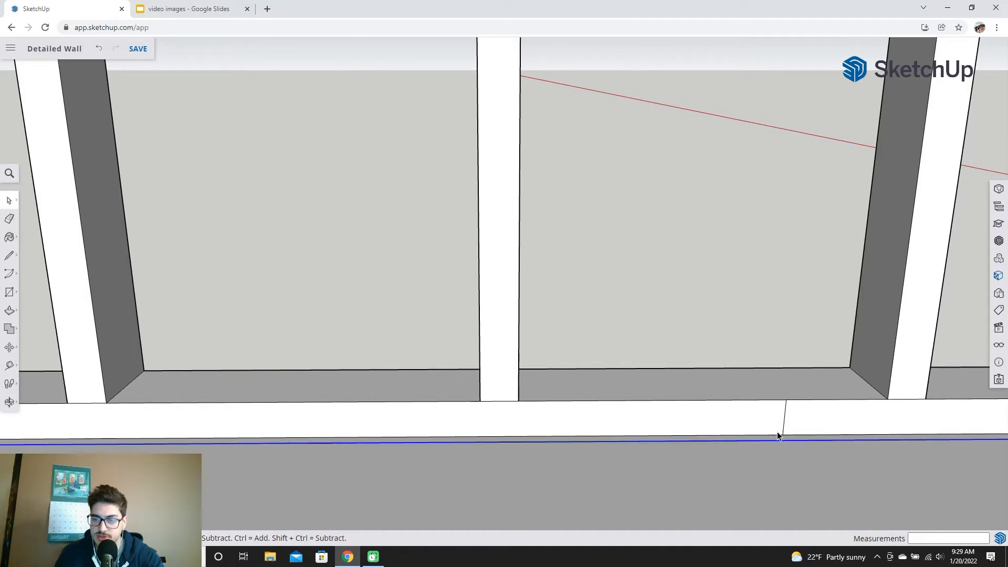
{"action": "scroll", "coordinate": [774, 439], "scroll_direction": "down", "scroll_amount": 1}
{"action": "middle_click_drag", "start_coordinate": [733, 434], "coordinate": [667, 432], "text": "shift"}
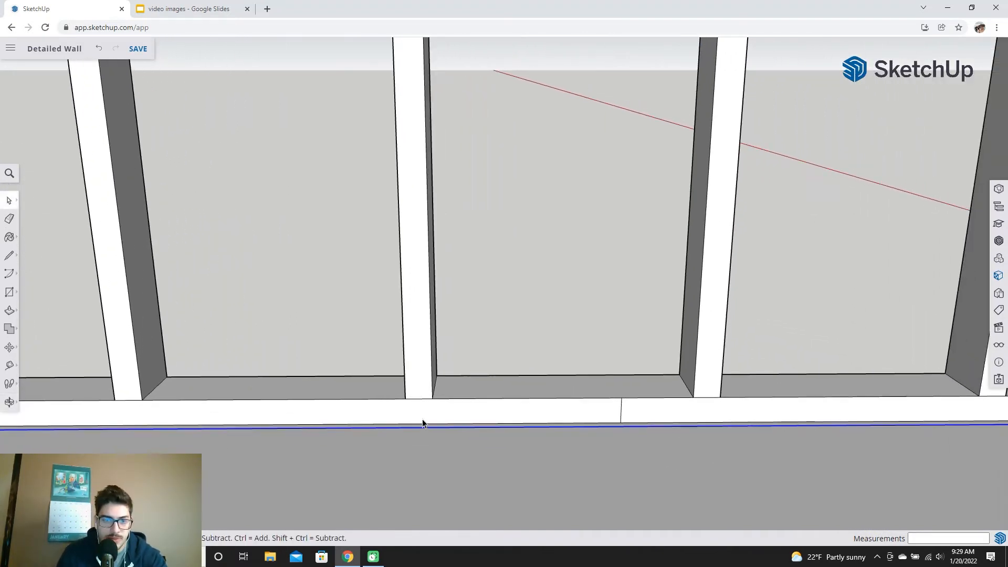
Save the model, and draw a 17" line from the centre mark toward the closely spaced studs, ending with a vertical line across the plate
{"action": "left_click", "coordinate": [9, 256]}
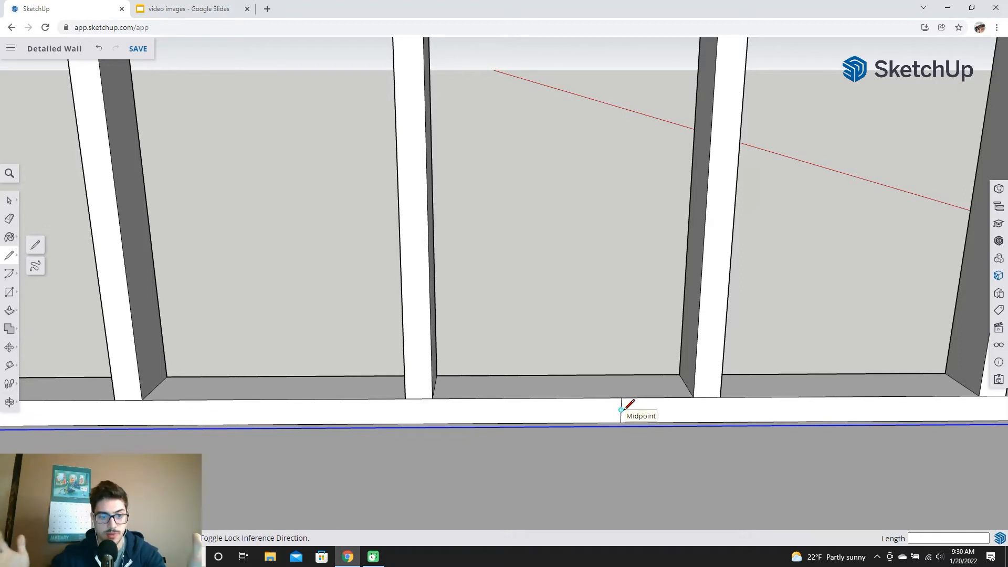
{"action": "key", "text": "ctrl+s"}
{"action": "left_click", "coordinate": [621, 409]}
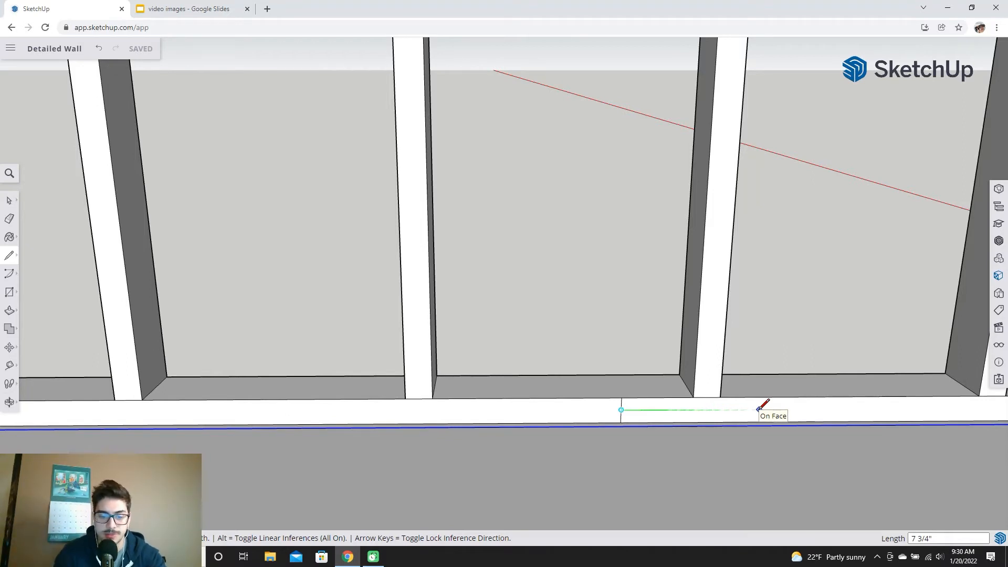
{"action": "type", "text": "7"}
{"action": "key", "text": "Return"}
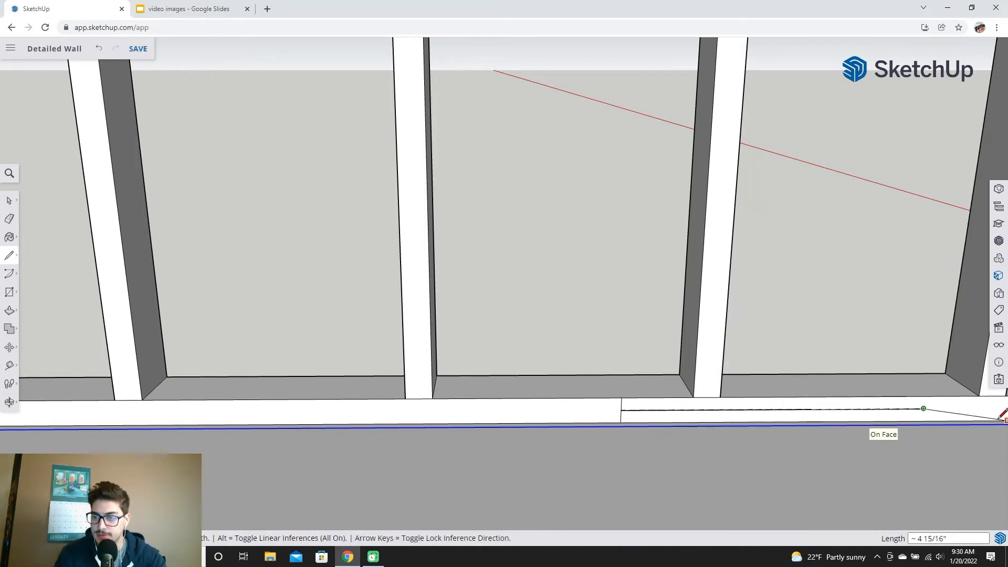
{"action": "left_click", "coordinate": [925, 397]}
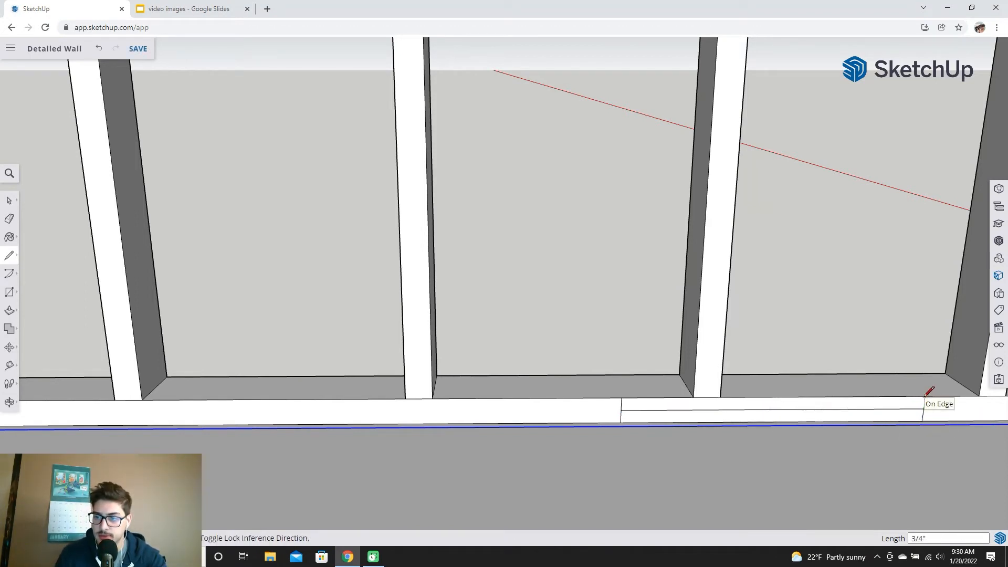
Draw a 17" line from the centre mark in the opposite direction, ending with a vertical line across the bottom plate
{"action": "left_click", "coordinate": [622, 410]}
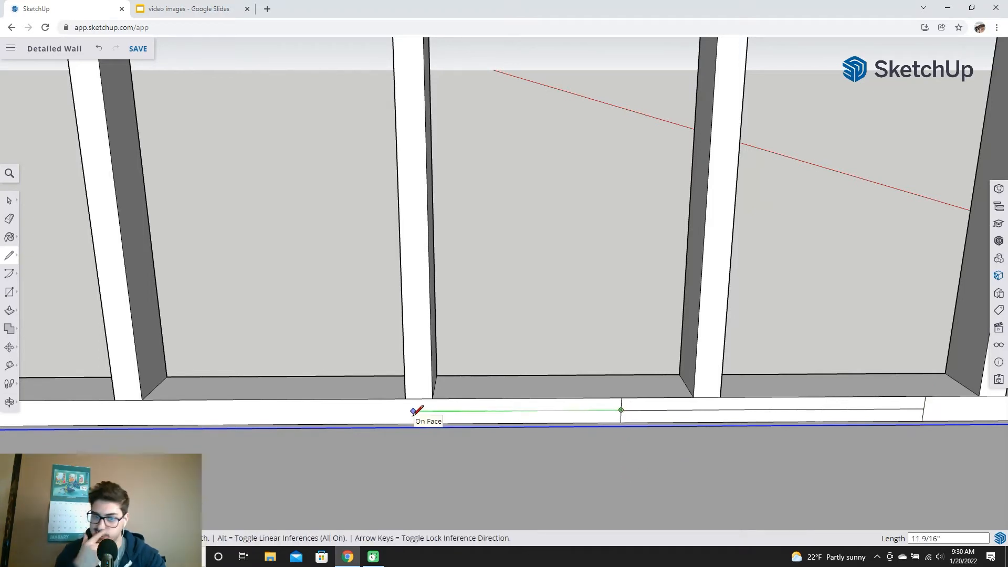
{"action": "left_click", "coordinate": [413, 410]}
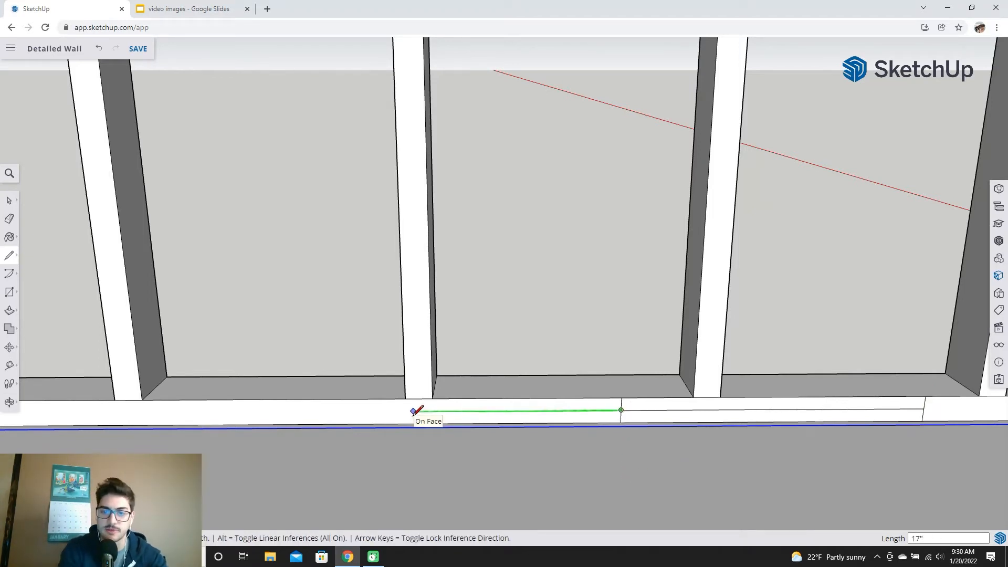
{"action": "left_click", "coordinate": [316, 411]}
{"action": "left_click", "coordinate": [315, 412]}
{"action": "left_click", "coordinate": [315, 400]}
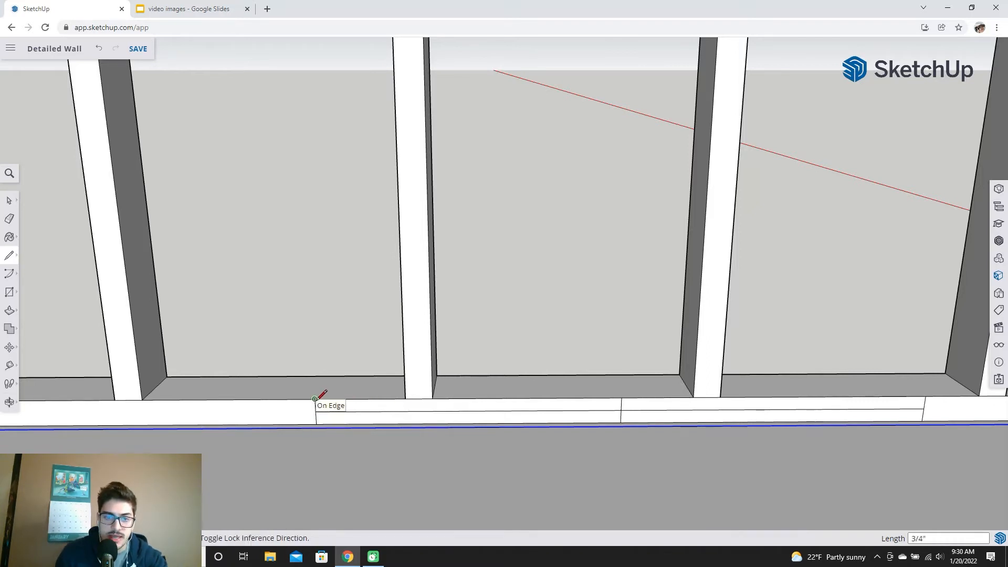
Delete the two 17" reference lines and the centre mark from the bottom plate's front face
{"action": "left_click", "coordinate": [9, 201]}
{"action": "left_click", "coordinate": [548, 411]}
{"action": "key", "text": "Delete"}
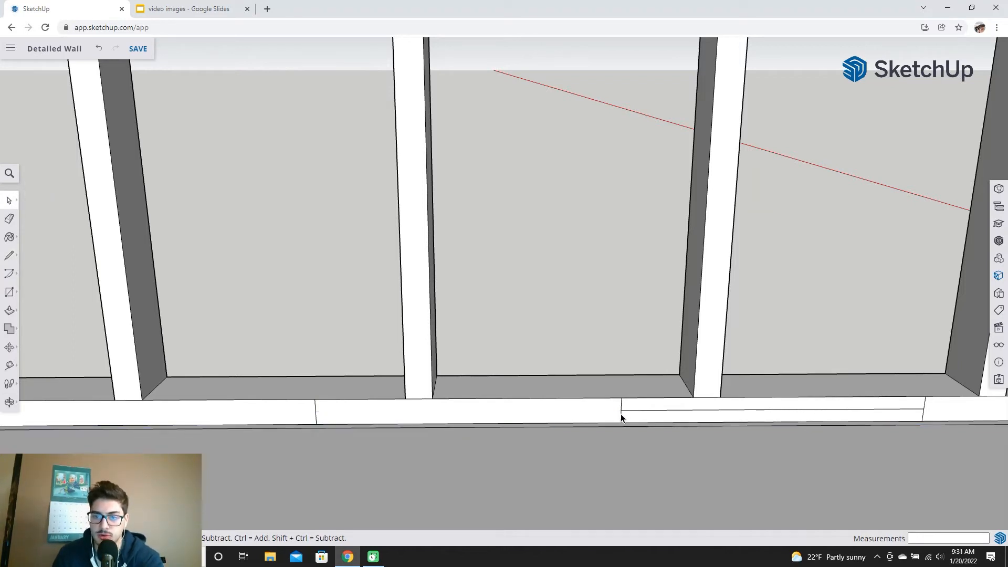
{"action": "left_click", "coordinate": [636, 408]}
{"action": "key", "text": "Delete"}
{"action": "left_click", "coordinate": [622, 404]}
{"action": "key", "text": "Delete"}
{"action": "scroll", "coordinate": [809, 422], "scroll_direction": "down", "scroll_amount": 1}
{"action": "middle_click_drag", "start_coordinate": [811, 430], "coordinate": [631, 434]}
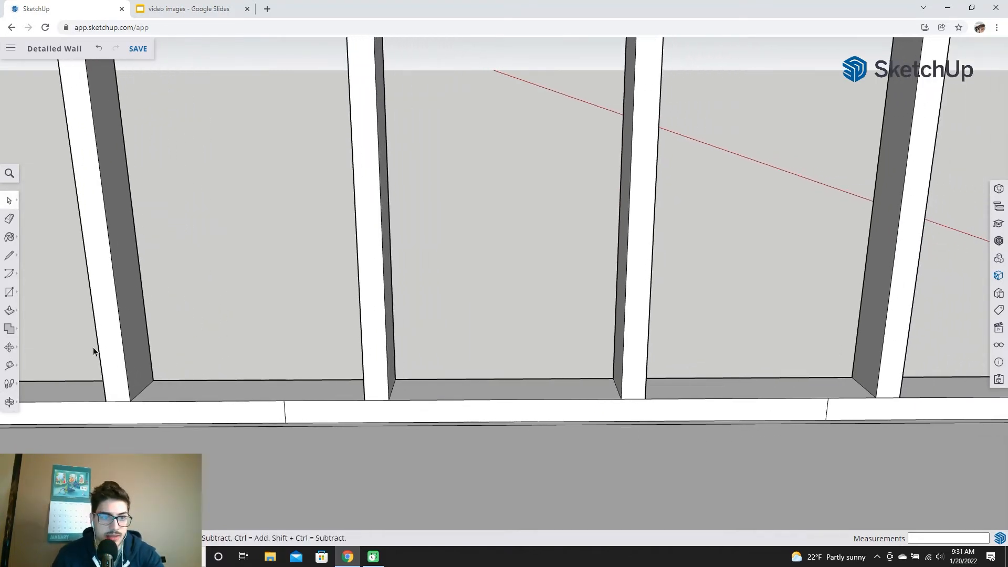
Draw a 3 1/2" line across the bottom plate's upper face from each of the two opening marks
{"action": "left_click", "coordinate": [9, 255]}
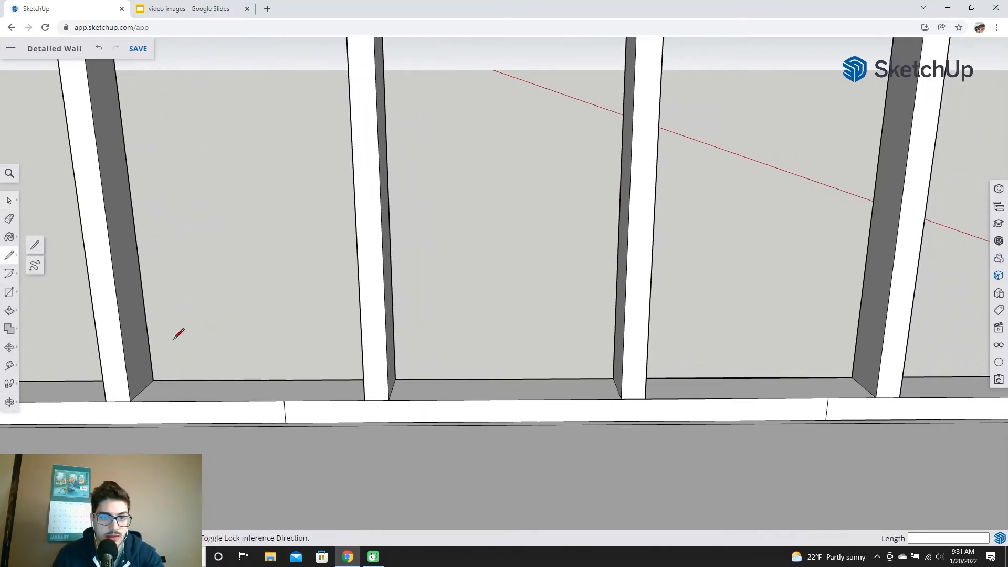
{"action": "left_click", "coordinate": [283, 400]}
{"action": "left_click", "coordinate": [296, 382]}
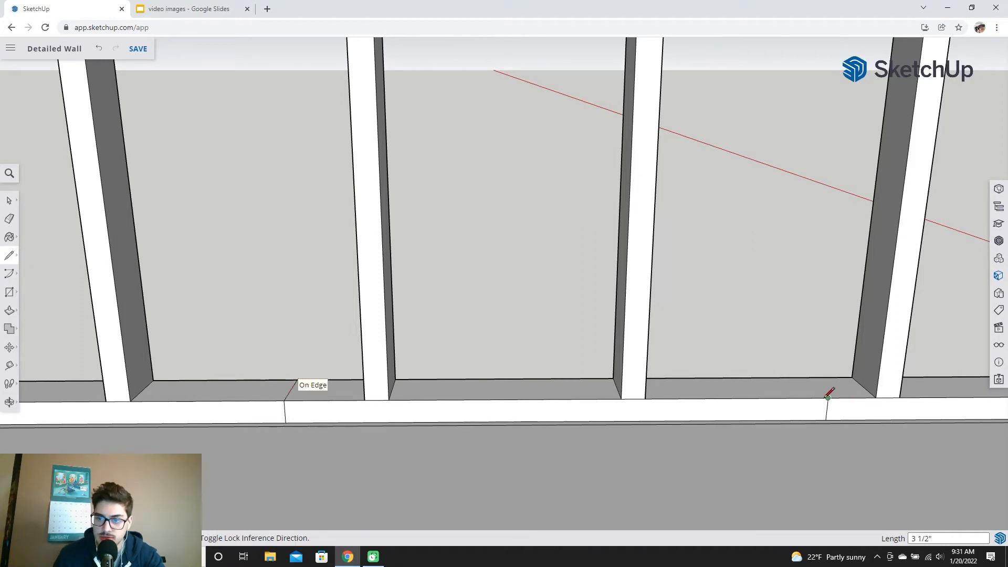
{"action": "left_click", "coordinate": [828, 398]}
{"action": "left_click", "coordinate": [807, 377]}
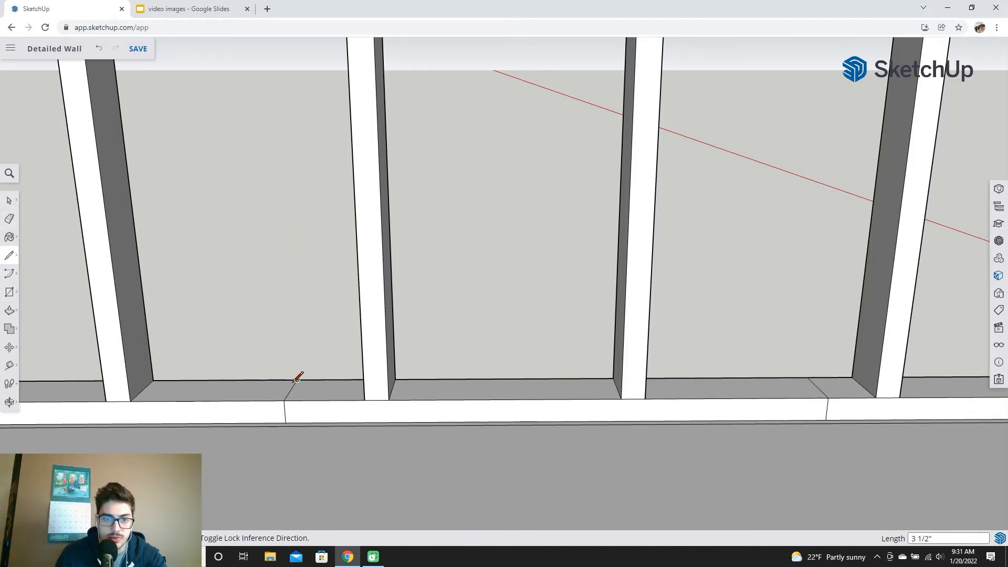
Draw a 3.5" by 1.5" rectangle on the plate outside each opening line, and delete the vertical marks from its front face
{"action": "left_click", "coordinate": [10, 292]}
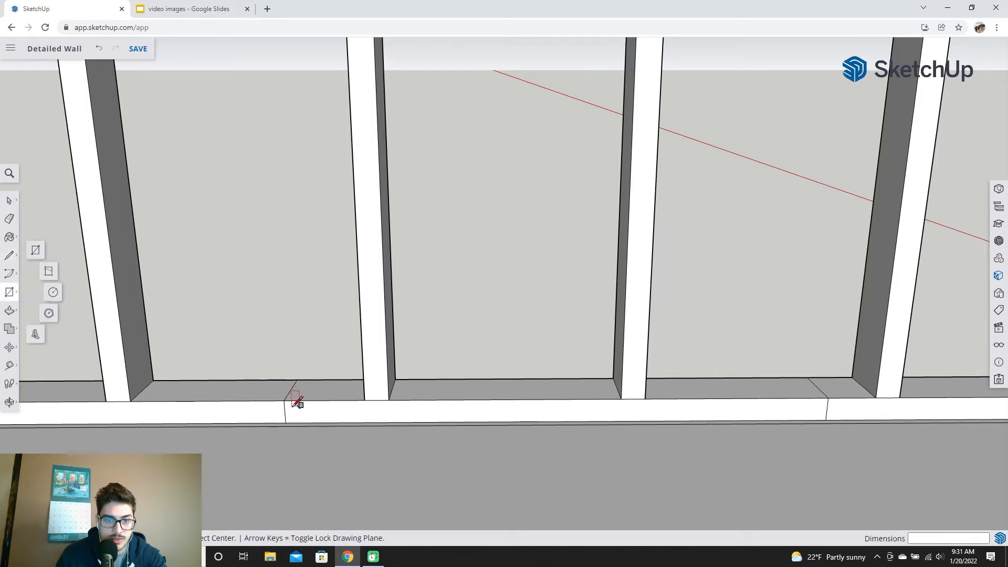
{"action": "left_click", "coordinate": [284, 400]}
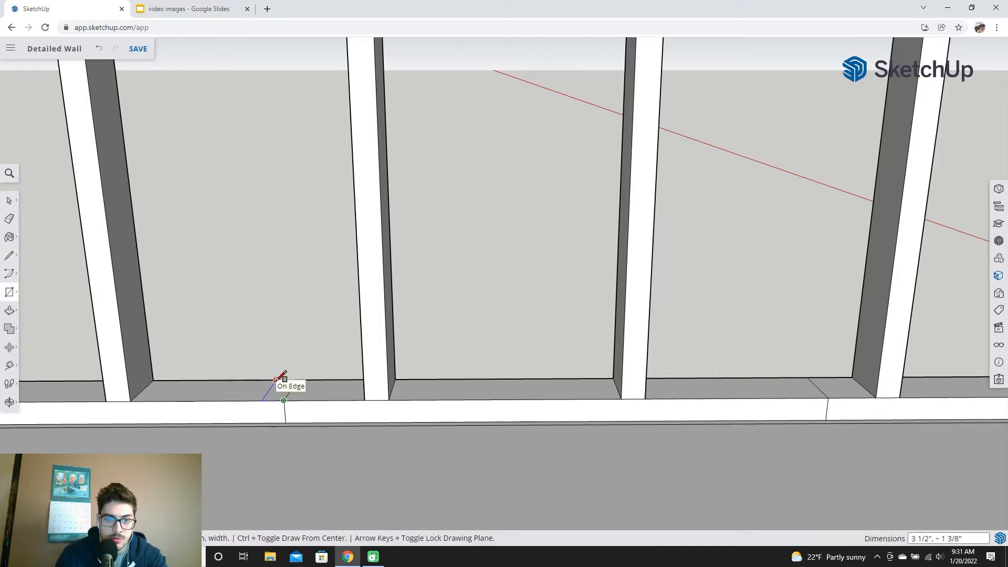
{"action": "type", "text": "3.5, 1.5"}
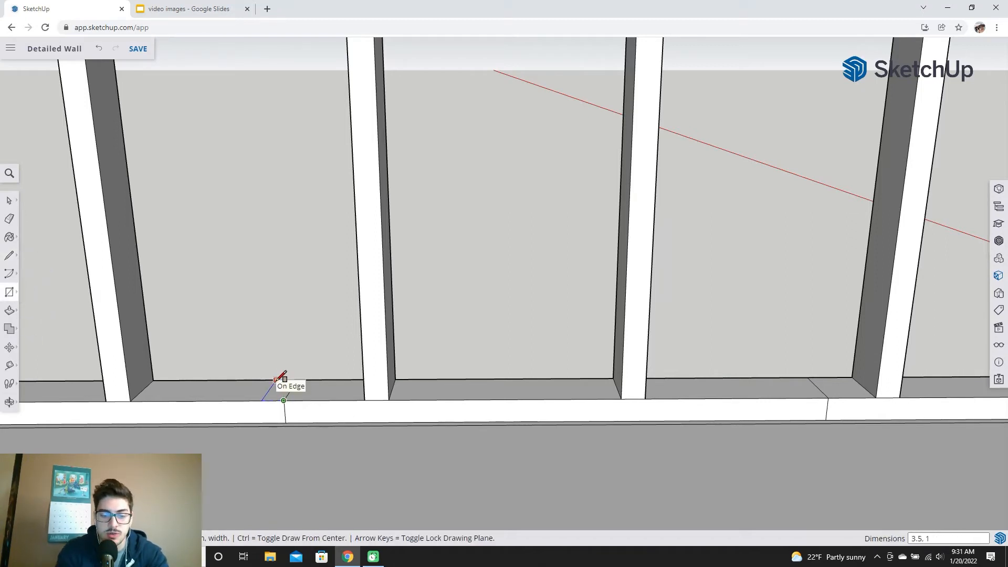
{"action": "left_click", "coordinate": [807, 378]}
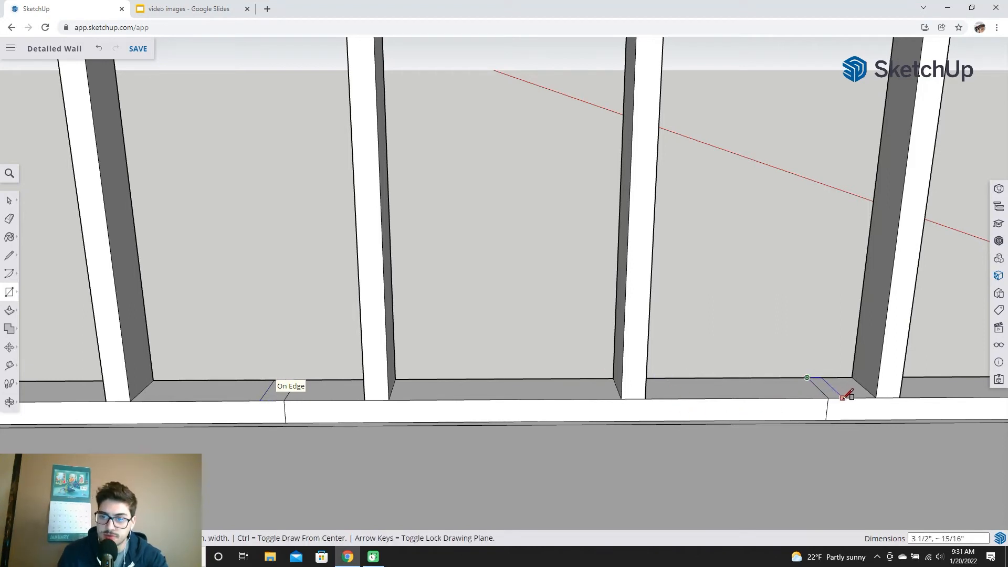
{"action": "type", "text": "3.5"}
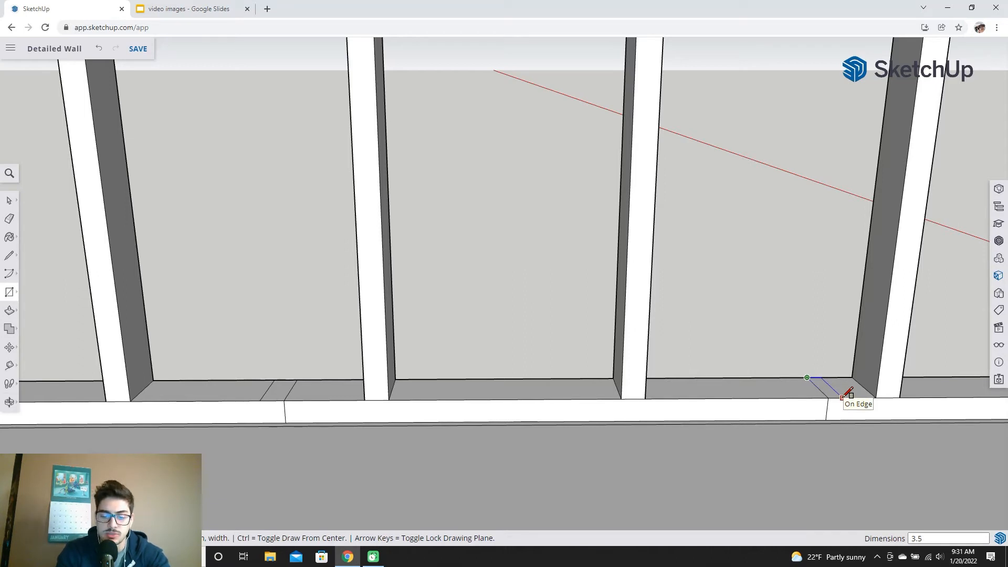
{"action": "type", "text": ", 1.5\""}
{"action": "key", "text": "Return"}
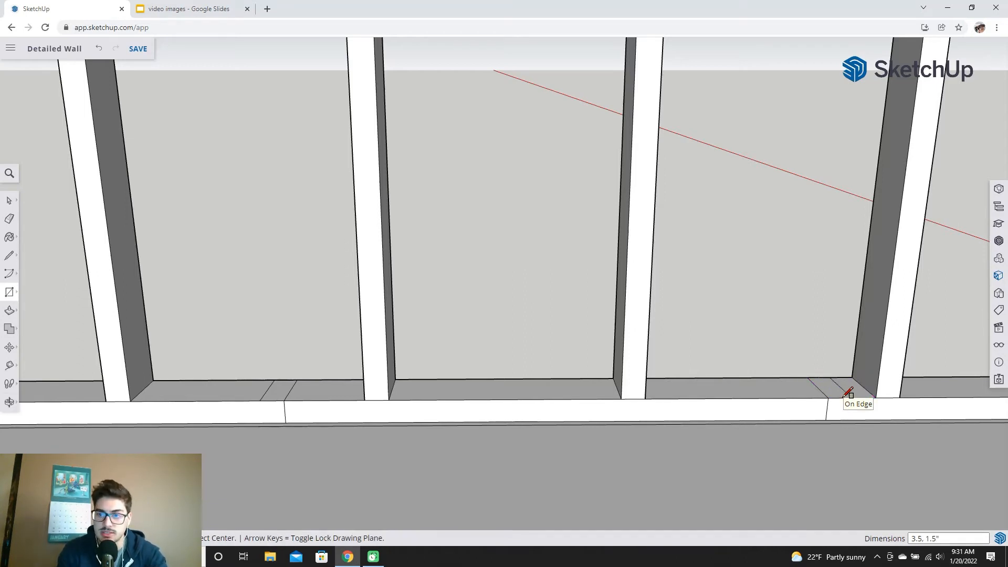
{"action": "scroll", "coordinate": [849, 394], "scroll_direction": "down", "scroll_amount": 1}
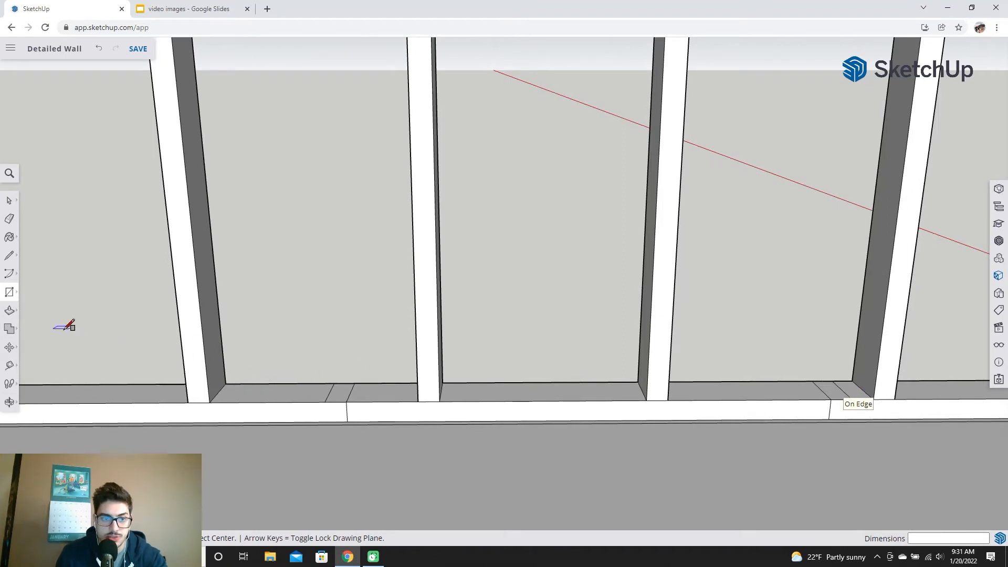
{"action": "left_click", "coordinate": [10, 201]}
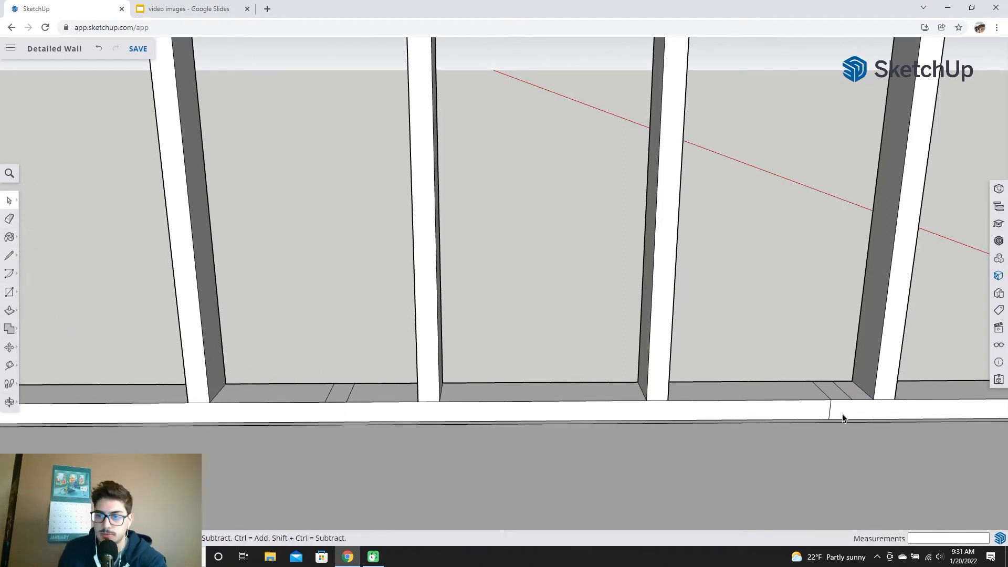
Push/Pull both new rectangles up 80.5" to form the short studs beside the opening
{"action": "left_click", "coordinate": [9, 311]}
{"action": "left_click", "coordinate": [343, 400]}
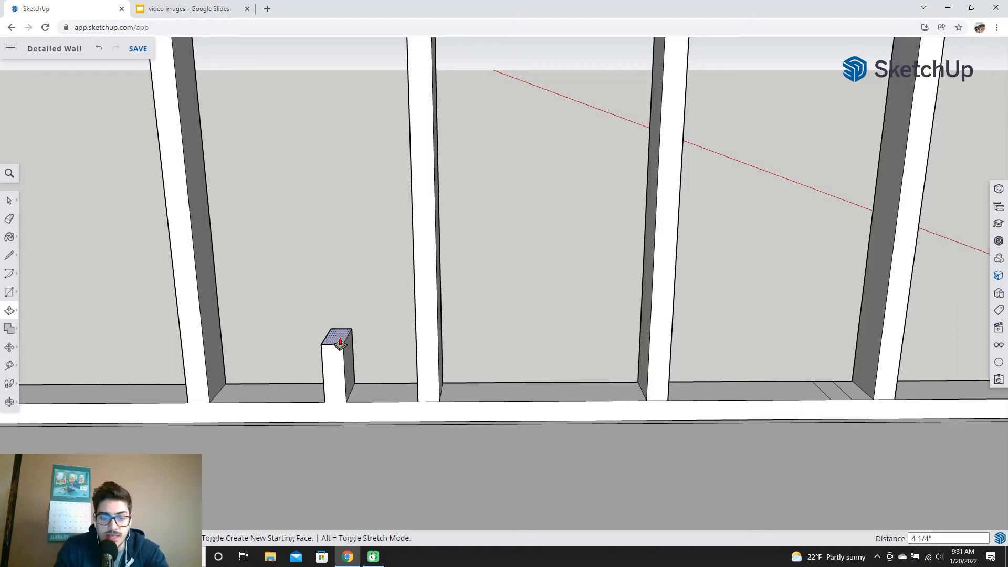
{"action": "type", "text": "80"}
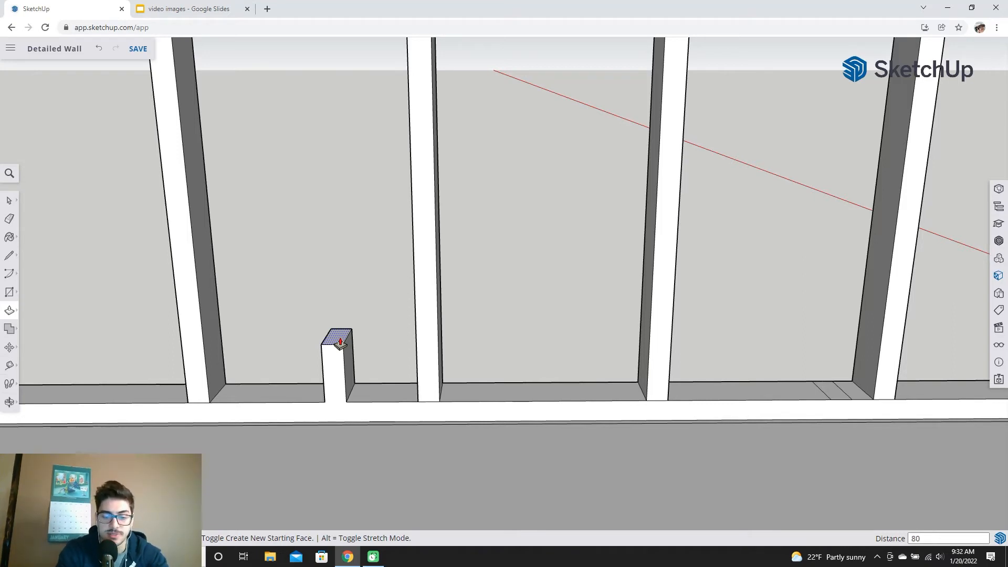
{"action": "type", "text": ".5"}
{"action": "key", "text": "Return"}
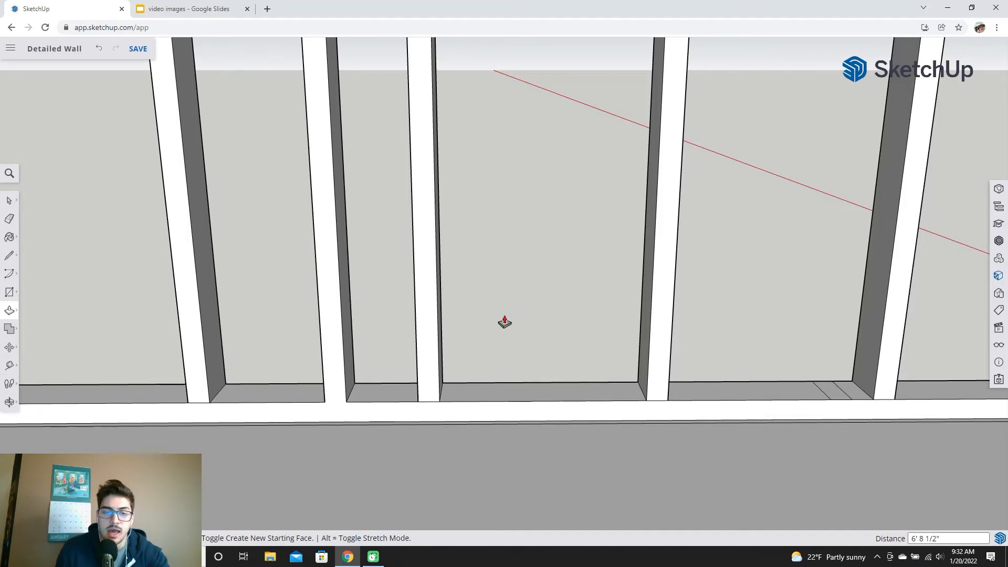
{"action": "left_click", "coordinate": [841, 395]}
{"action": "type", "text": "80.5"}
{"action": "key", "text": "Return"}
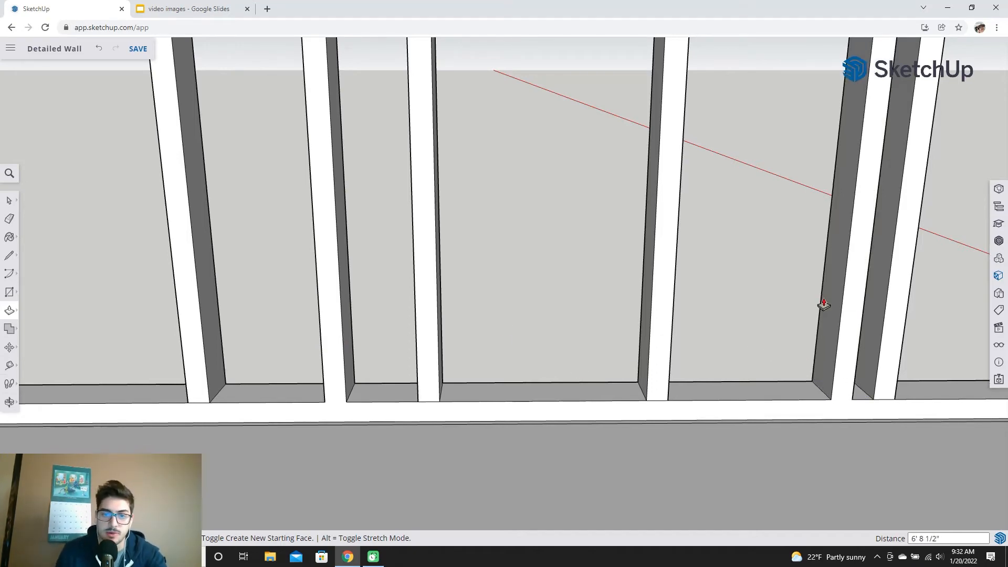
Draw 1 1/2" lines along the front base edges of both short studs where they meet the bottom plate
{"action": "scroll", "coordinate": [824, 301], "scroll_direction": "down", "scroll_amount": 1}
{"action": "left_click", "coordinate": [10, 255]}
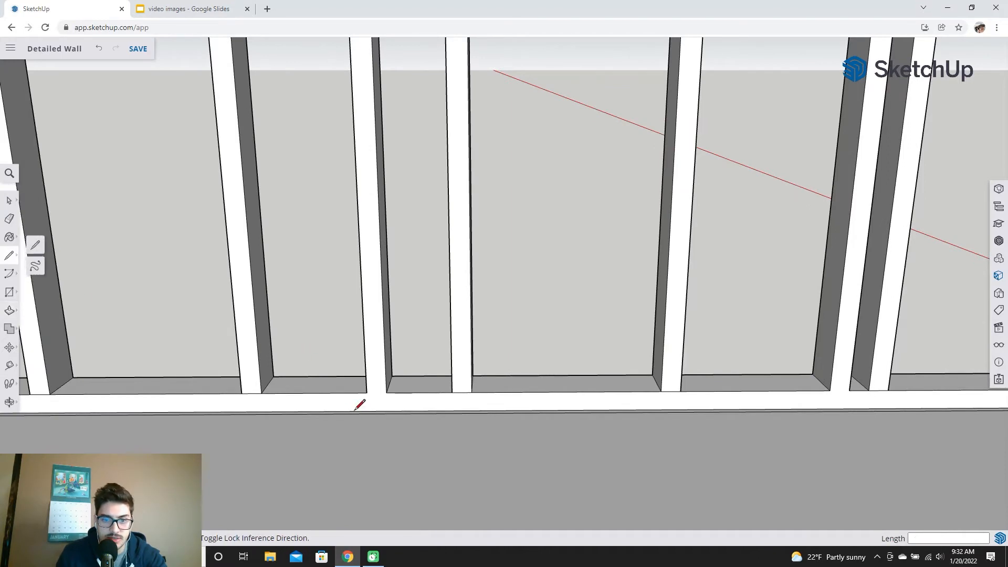
{"action": "left_click", "coordinate": [386, 392]}
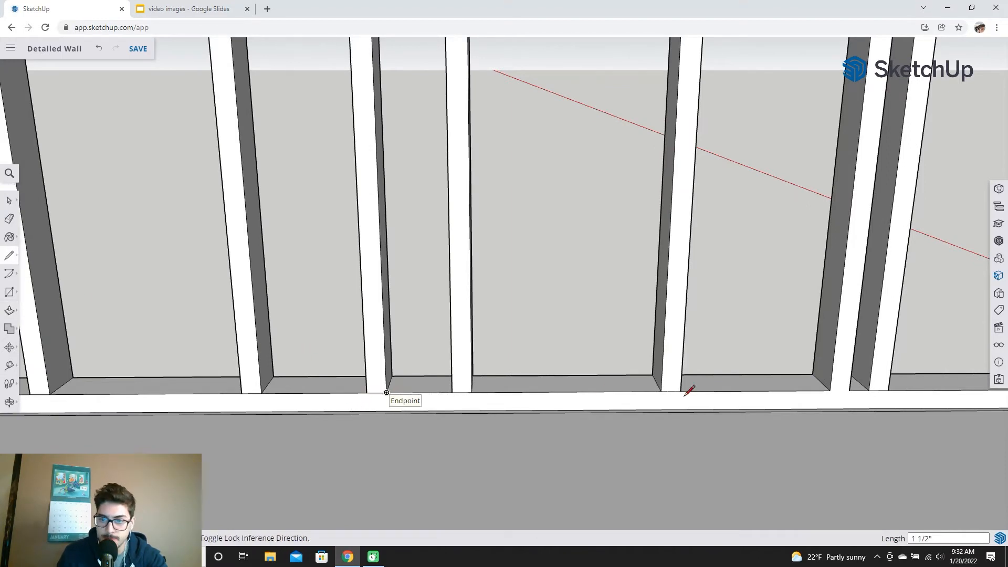
{"action": "left_click", "coordinate": [850, 391]}
Measure the height from the bottom plate's lower edge to the top of a short stud with the Tape Measure
{"action": "scroll", "coordinate": [702, 236], "scroll_direction": "down", "scroll_amount": 3}
{"action": "middle_click_drag", "start_coordinate": [734, 165], "coordinate": [546, 397], "text": "shift"}
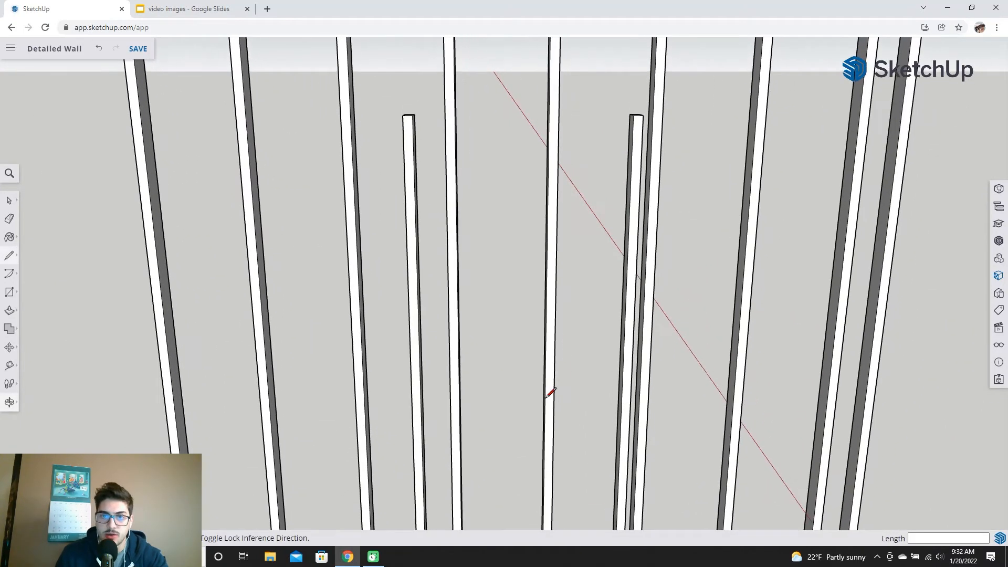
{"action": "scroll", "coordinate": [551, 280], "scroll_direction": "down", "scroll_amount": 1}
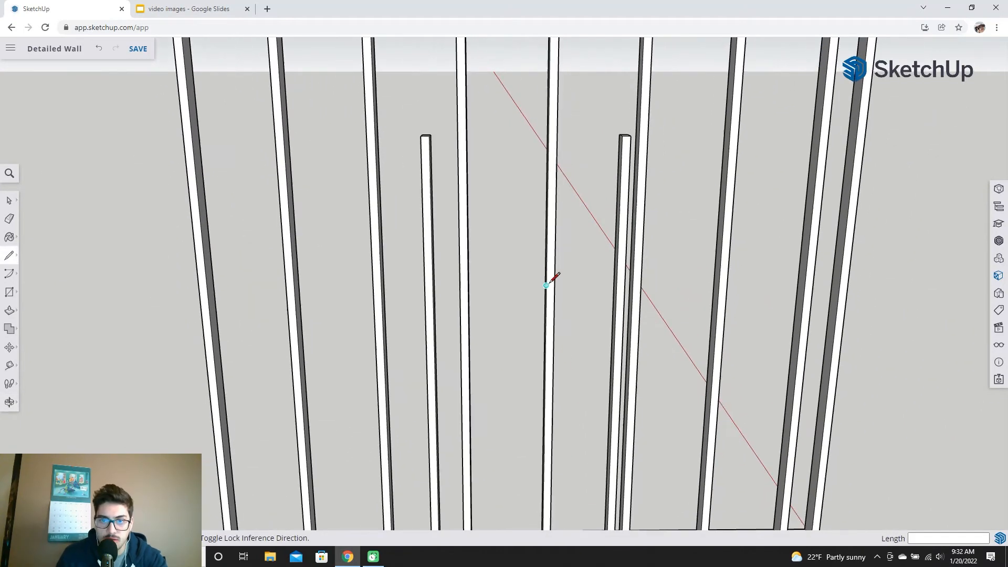
{"action": "left_click", "coordinate": [11, 367]}
{"action": "scroll", "coordinate": [540, 414], "scroll_direction": "down", "scroll_amount": 3}
{"action": "scroll", "coordinate": [504, 459], "scroll_direction": "up", "scroll_amount": 2}
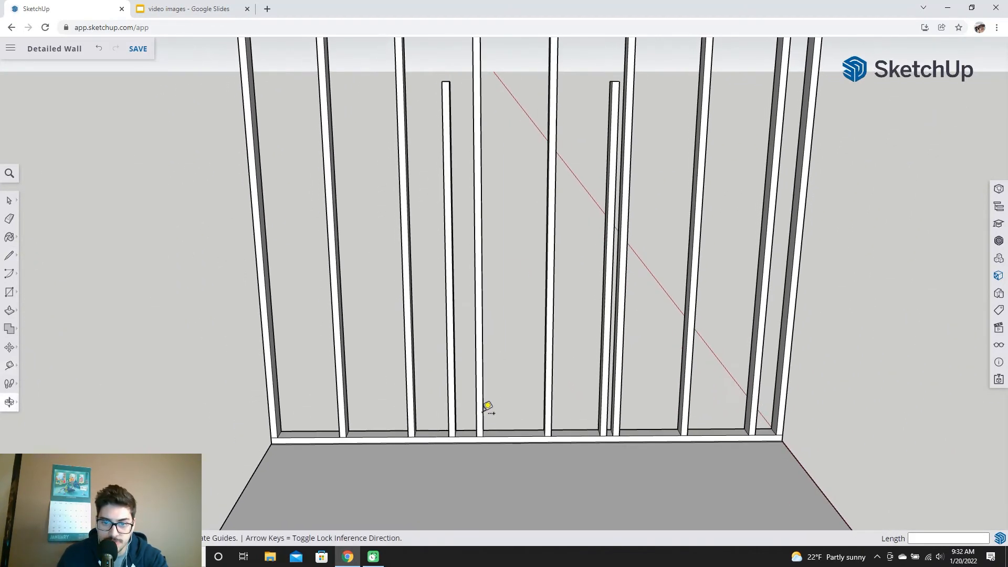
{"action": "scroll", "coordinate": [463, 443], "scroll_direction": "up", "scroll_amount": 3}
{"action": "left_click", "coordinate": [457, 447]}
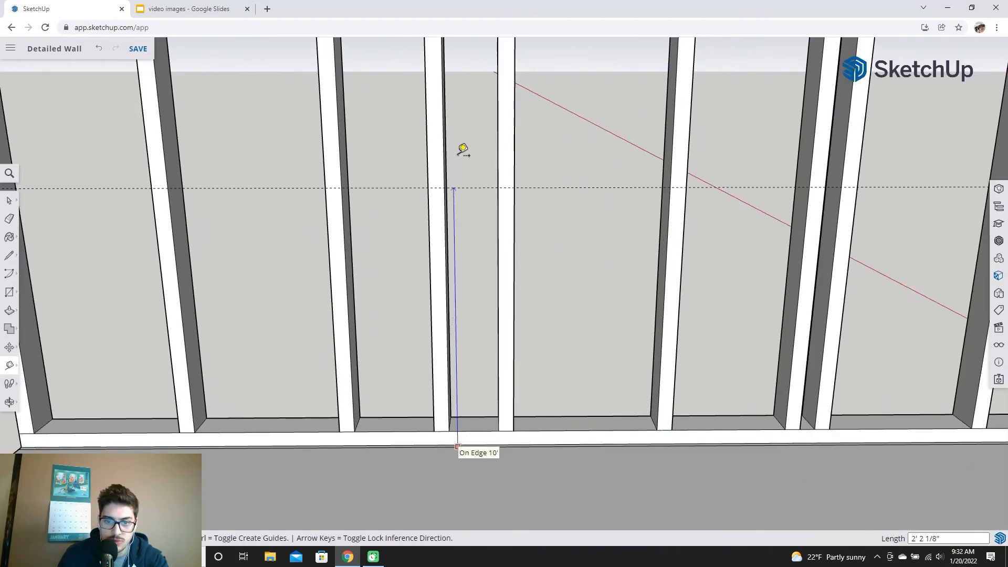
{"action": "scroll", "coordinate": [464, 147], "scroll_direction": "down", "scroll_amount": 4}
{"action": "scroll", "coordinate": [471, 253], "scroll_direction": "up", "scroll_amount": 3}
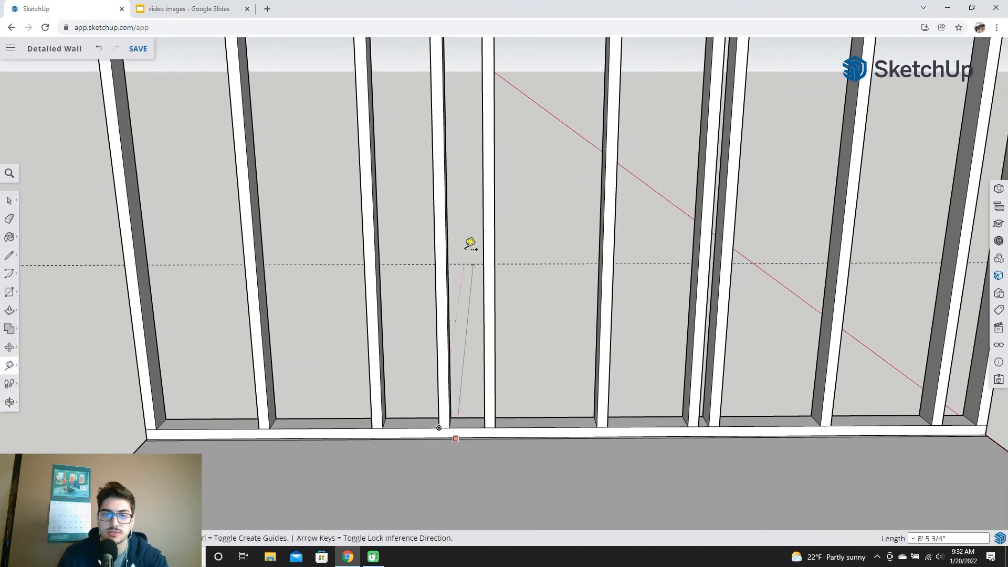
{"action": "scroll", "coordinate": [472, 254], "scroll_direction": "down", "scroll_amount": 3}
{"action": "middle_click_drag", "start_coordinate": [457, 130], "coordinate": [450, 367]}
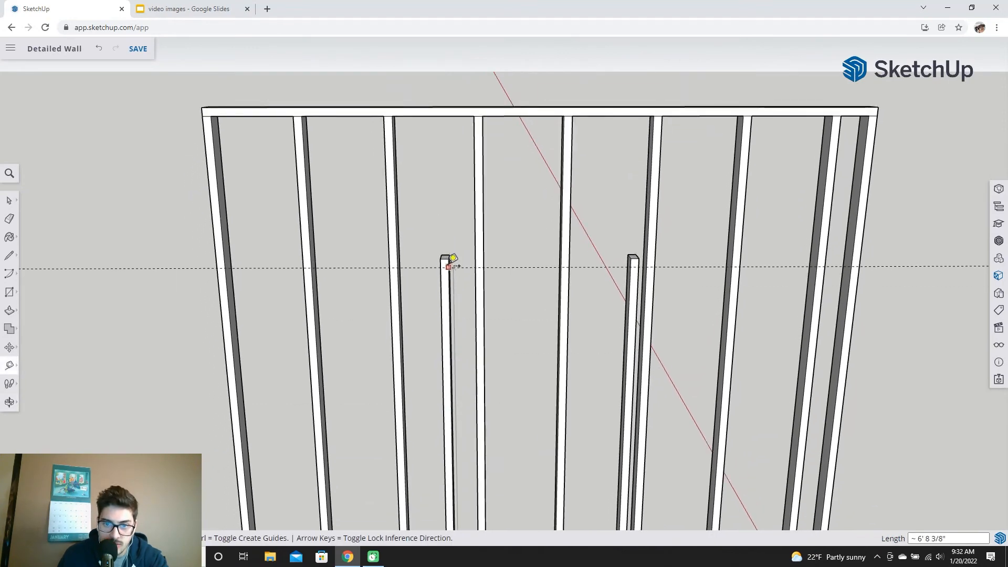
{"action": "mouse_move", "coordinate": [453, 259]}
{"action": "middle_mouse_down"}
{"action": "mouse_move", "coordinate": [462, 333]}
{"action": "mouse_move", "coordinate": [594, 269]}
{"action": "mouse_move", "coordinate": [441, 254]}
{"action": "middle_mouse_up"}
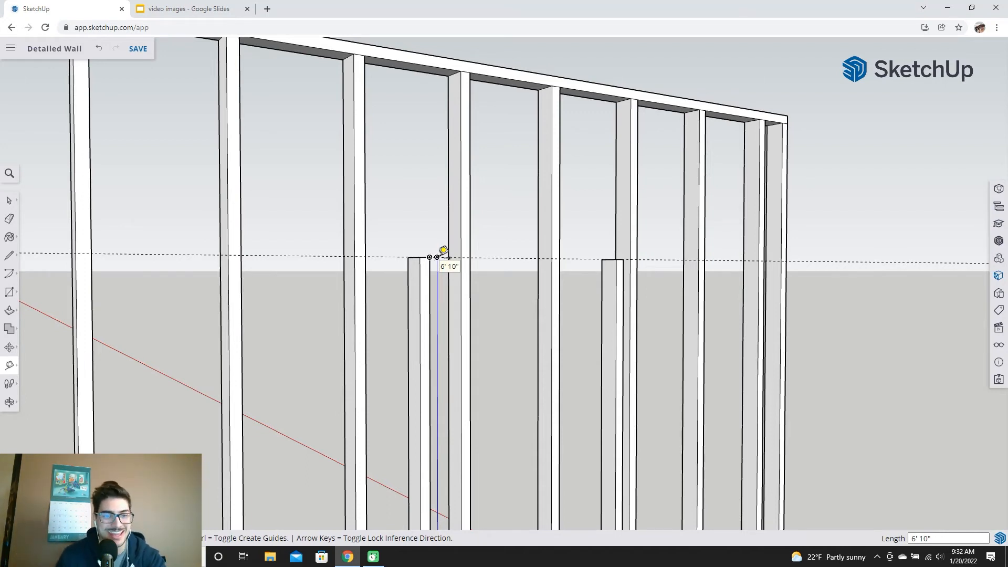
{"action": "left_click", "coordinate": [9, 202]}
Draw an upright 3 1/2" by 1.5" rectangle of lines on the outer top edge of the short stud farther from the closely spaced studs
{"action": "middle_click_drag", "start_coordinate": [506, 360], "coordinate": [417, 236]}
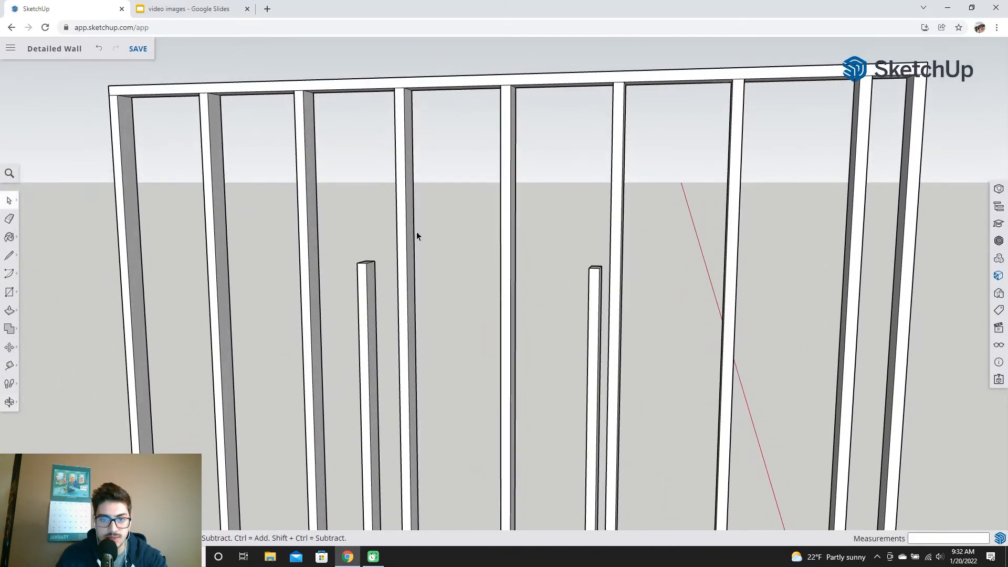
{"action": "mouse_move", "coordinate": [505, 309]}
{"action": "middle_mouse_down"}
{"action": "mouse_move", "coordinate": [490, 394]}
{"action": "mouse_move", "coordinate": [546, 439]}
{"action": "mouse_move", "coordinate": [397, 298]}
{"action": "middle_mouse_up"}
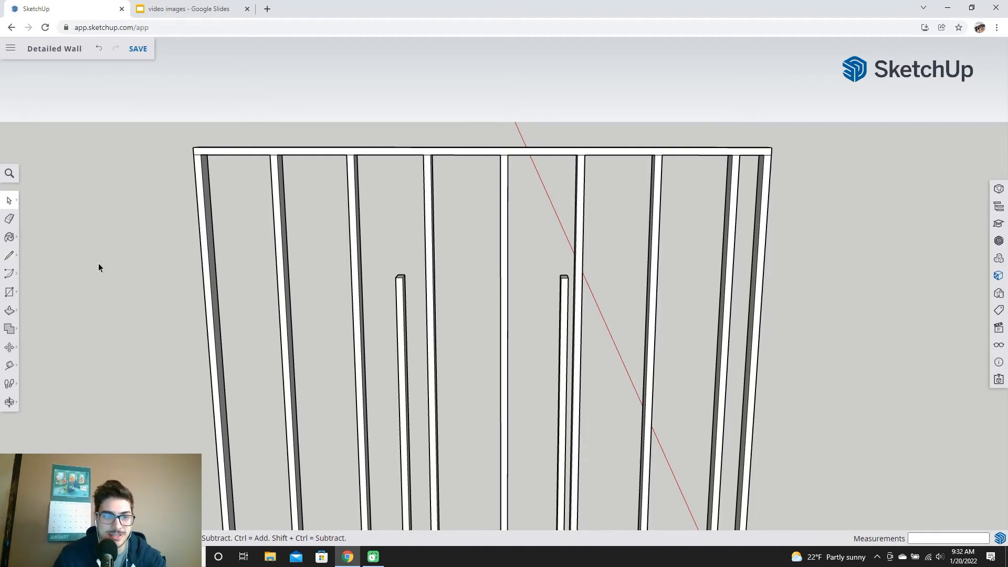
{"action": "left_click", "coordinate": [11, 256]}
{"action": "scroll", "coordinate": [414, 279], "scroll_direction": "up", "scroll_amount": 3}
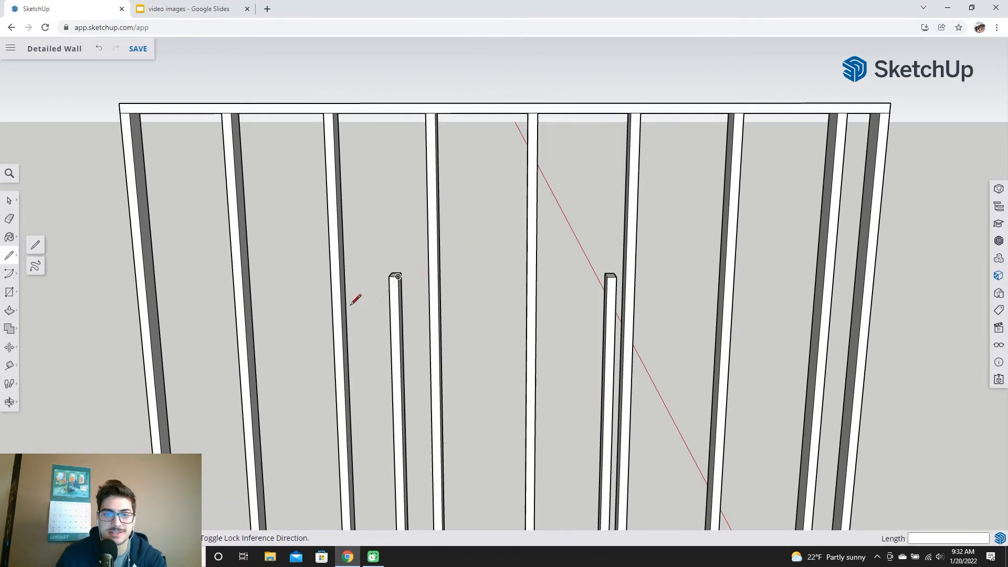
{"action": "middle_click_drag", "start_coordinate": [358, 301], "coordinate": [504, 330]}
{"action": "left_click", "coordinate": [376, 284]}
{"action": "scroll", "coordinate": [377, 274], "scroll_direction": "up", "scroll_amount": 3}
{"action": "middle_click_drag", "start_coordinate": [388, 300], "coordinate": [387, 266]}
{"action": "type", "text": "1.5"}
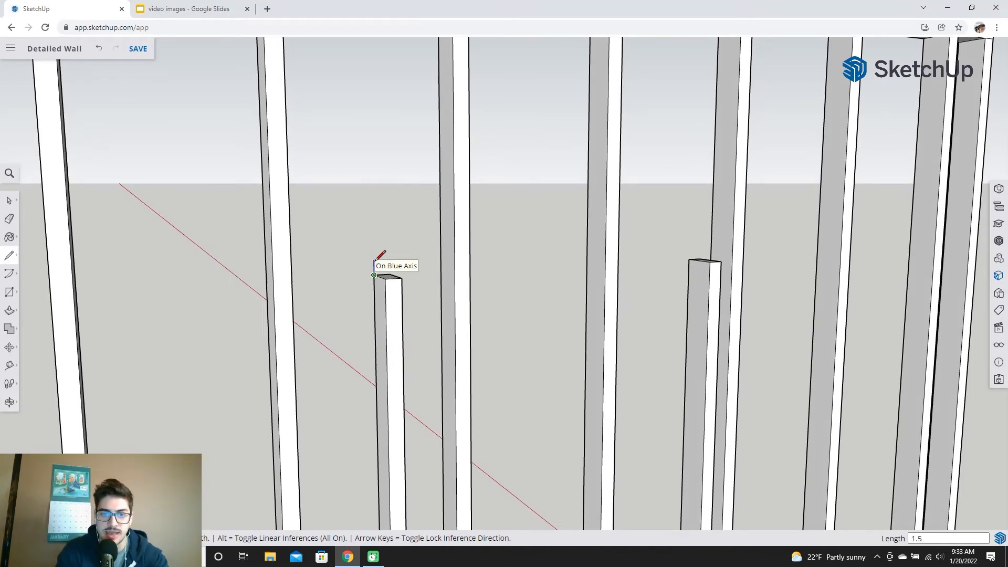
{"action": "key", "text": "Return"}
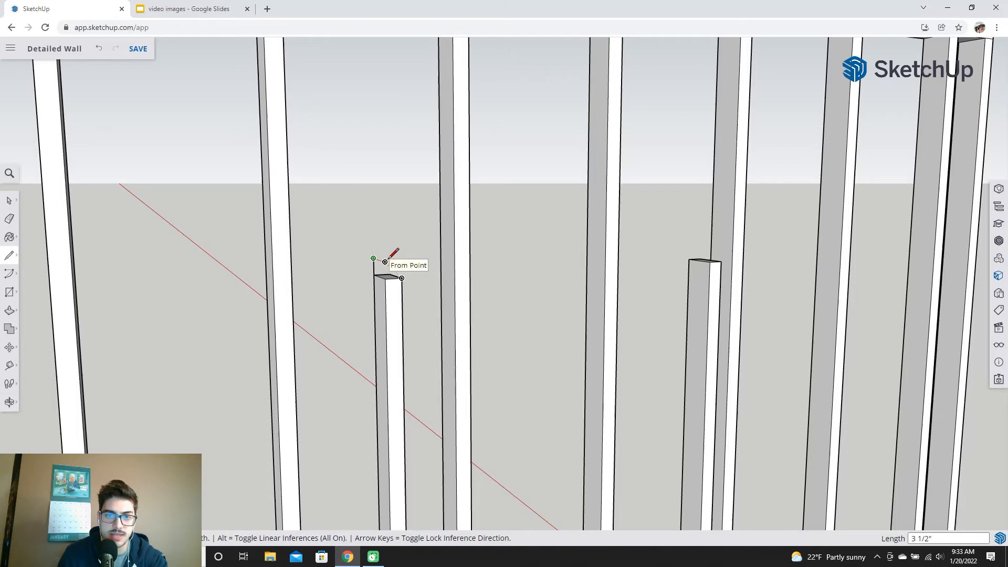
{"action": "scroll", "coordinate": [389, 265], "scroll_direction": "up", "scroll_amount": 3}
{"action": "middle_click_drag", "start_coordinate": [385, 278], "coordinate": [498, 257]}
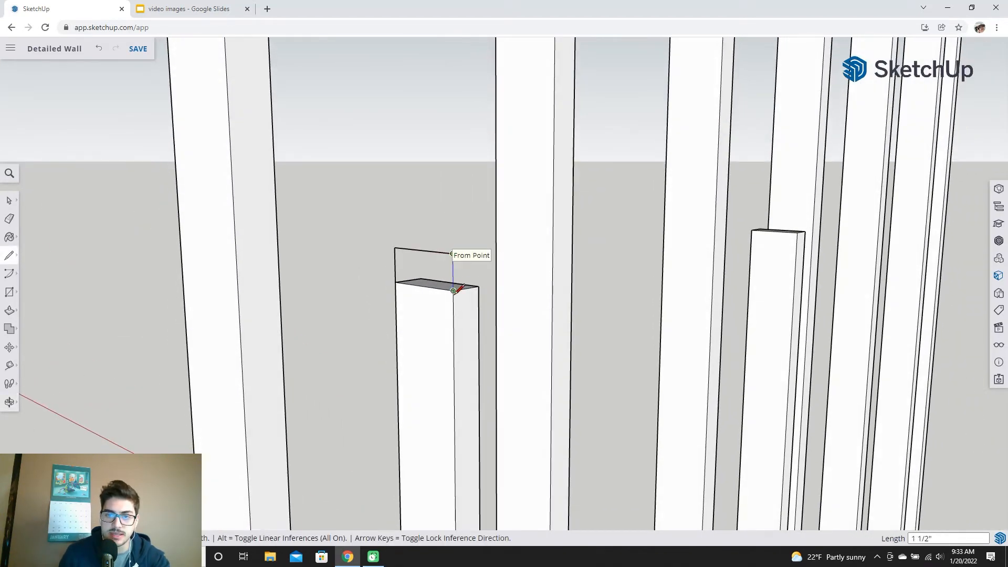
Examine the upright face on the short stud and the opposite short stud across the opening
{"action": "middle_click_drag", "start_coordinate": [455, 284], "coordinate": [410, 356]}
{"action": "scroll", "coordinate": [421, 352], "scroll_direction": "down", "scroll_amount": 2}
{"action": "middle_click_drag", "start_coordinate": [468, 342], "coordinate": [562, 187], "text": "shift"}
{"action": "scroll", "coordinate": [555, 336], "scroll_direction": "down", "scroll_amount": 4}
{"action": "middle_click_drag", "start_coordinate": [557, 440], "coordinate": [520, 405]}
{"action": "scroll", "coordinate": [515, 303], "scroll_direction": "up", "scroll_amount": 4}
{"action": "scroll", "coordinate": [522, 157], "scroll_direction": "down", "scroll_amount": 2}
{"action": "middle_click_drag", "start_coordinate": [520, 173], "coordinate": [499, 284], "text": "shift"}
{"action": "middle_click_drag", "start_coordinate": [499, 283], "coordinate": [493, 243]}
{"action": "scroll", "coordinate": [481, 196], "scroll_direction": "up", "scroll_amount": 2}
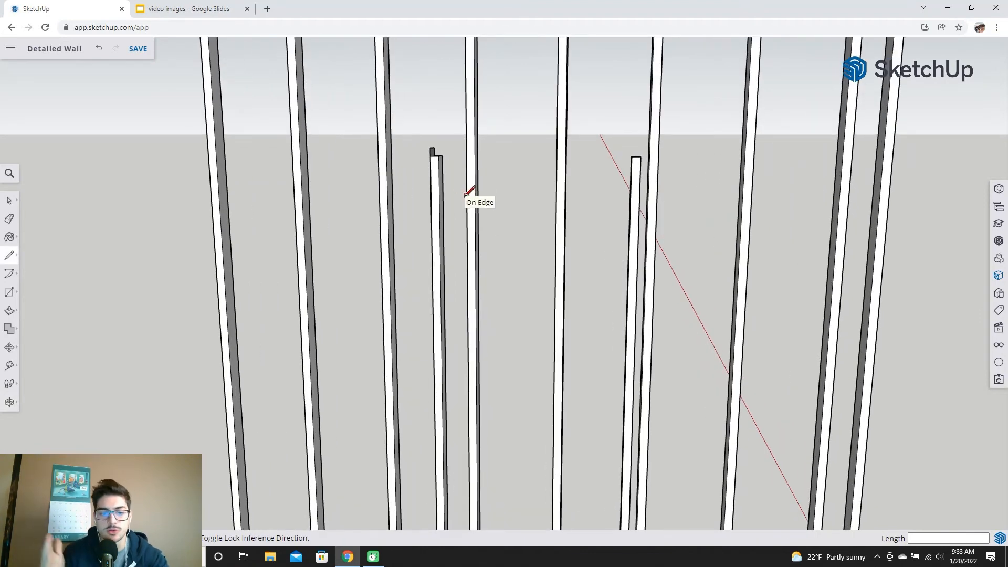
{"action": "middle_click_drag", "start_coordinate": [468, 198], "coordinate": [522, 263]}
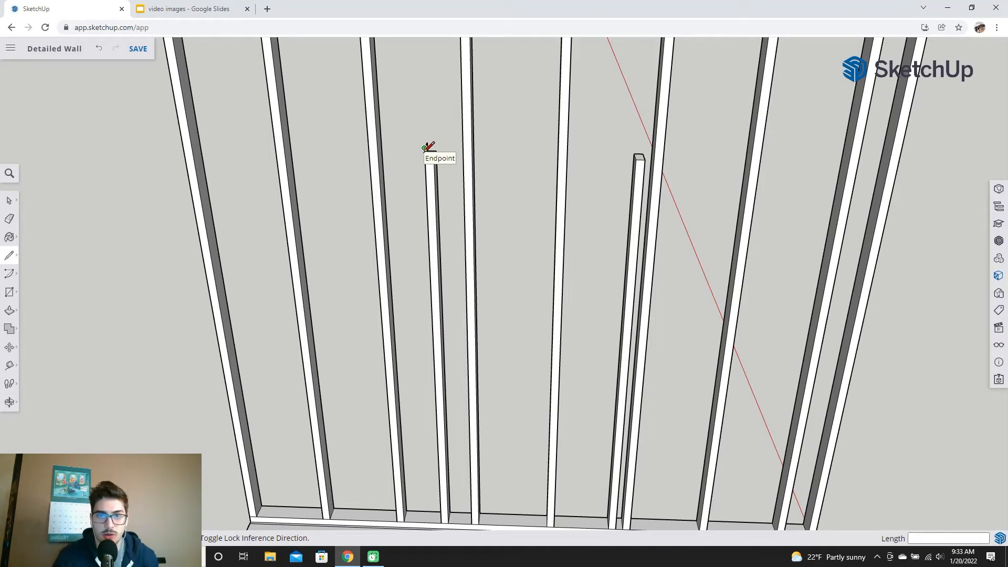
{"action": "scroll", "coordinate": [439, 158], "scroll_direction": "up", "scroll_amount": 3}
{"action": "scroll", "coordinate": [763, 209], "scroll_direction": "up", "scroll_amount": 3}
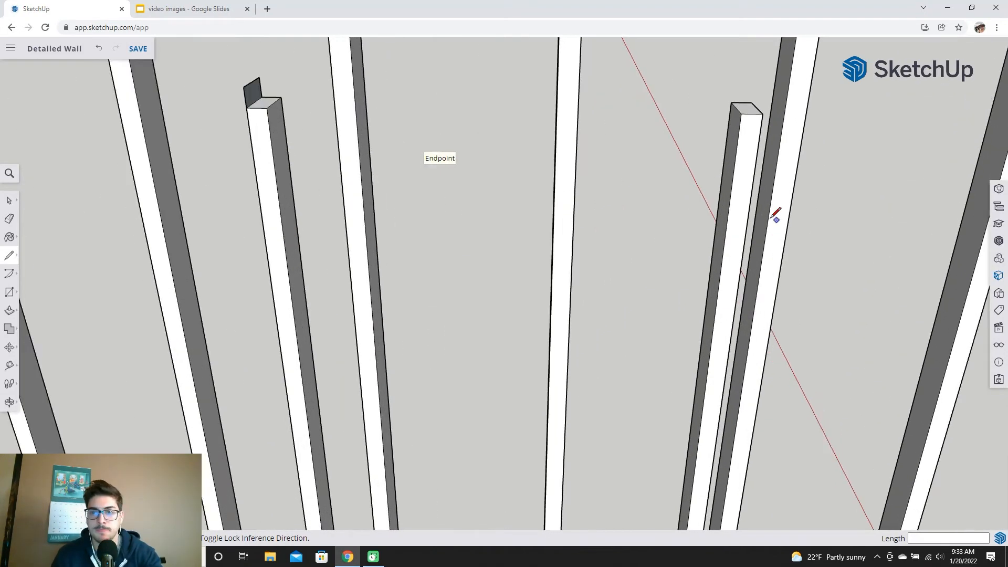
Draw a 1.5" line from the midpoint of the opposite short stud's top front edge, with a line through its end across the stud
{"action": "middle_click_drag", "start_coordinate": [756, 147], "coordinate": [585, 202], "text": "shift"}
{"action": "scroll", "coordinate": [588, 173], "scroll_direction": "up", "scroll_amount": 2}
{"action": "mouse_move", "coordinate": [541, 132]}
{"action": "middle_mouse_down"}
{"action": "mouse_move", "coordinate": [517, 291]}
{"action": "mouse_move", "coordinate": [583, 357]}
{"action": "middle_mouse_up"}
{"action": "scroll", "coordinate": [585, 178], "scroll_direction": "up", "scroll_amount": 2}
{"action": "middle_click_drag", "start_coordinate": [590, 207], "coordinate": [549, 282]}
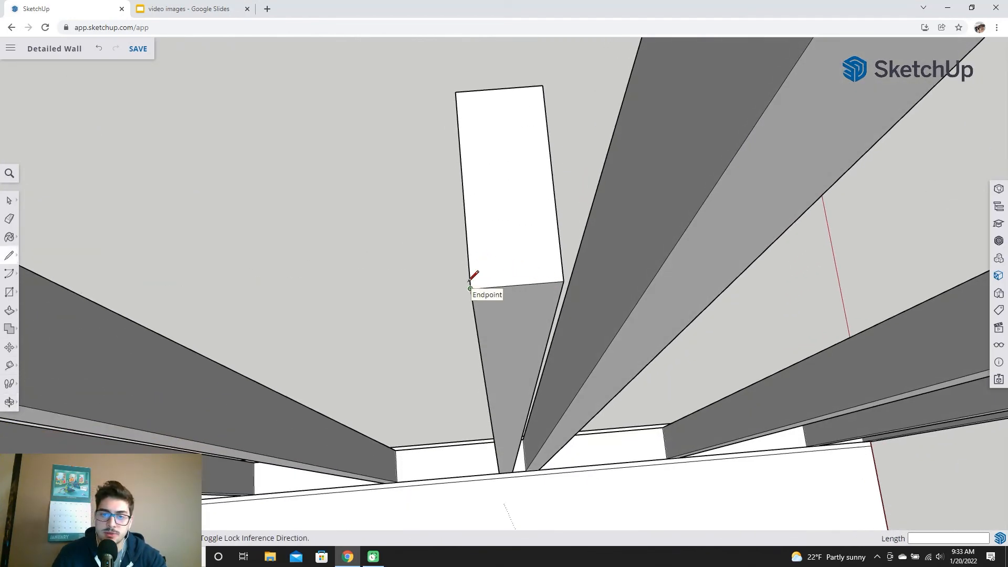
{"action": "left_click", "coordinate": [516, 285]}
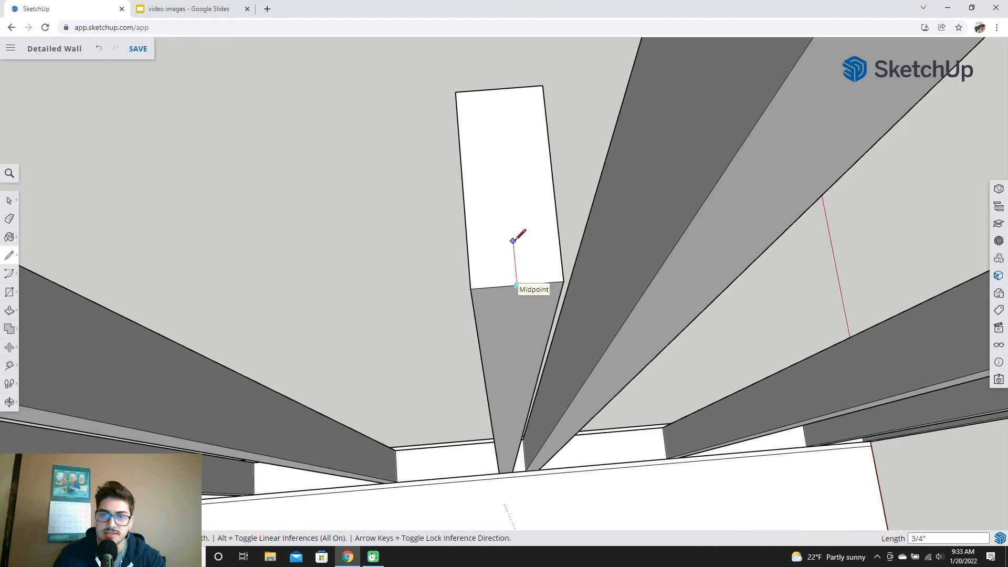
{"action": "left_click", "coordinate": [509, 198]}
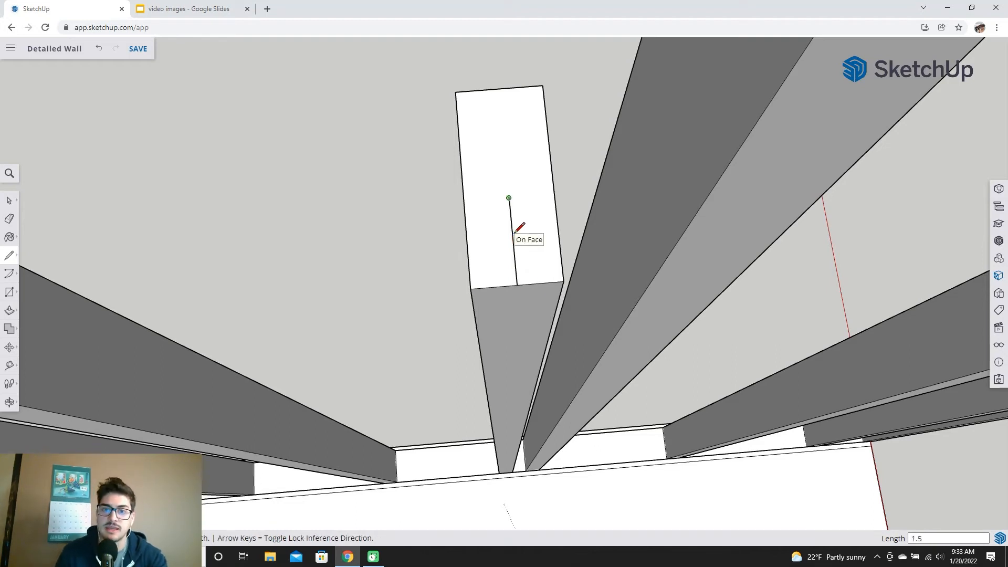
{"action": "left_click", "coordinate": [464, 200]}
{"action": "left_click", "coordinate": [508, 198]}
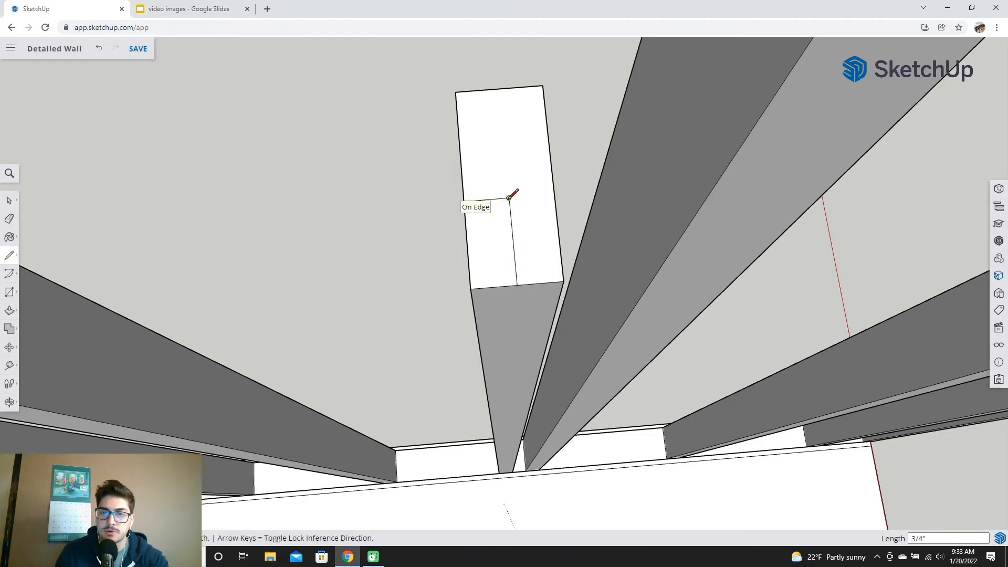
{"action": "left_click", "coordinate": [555, 194]}
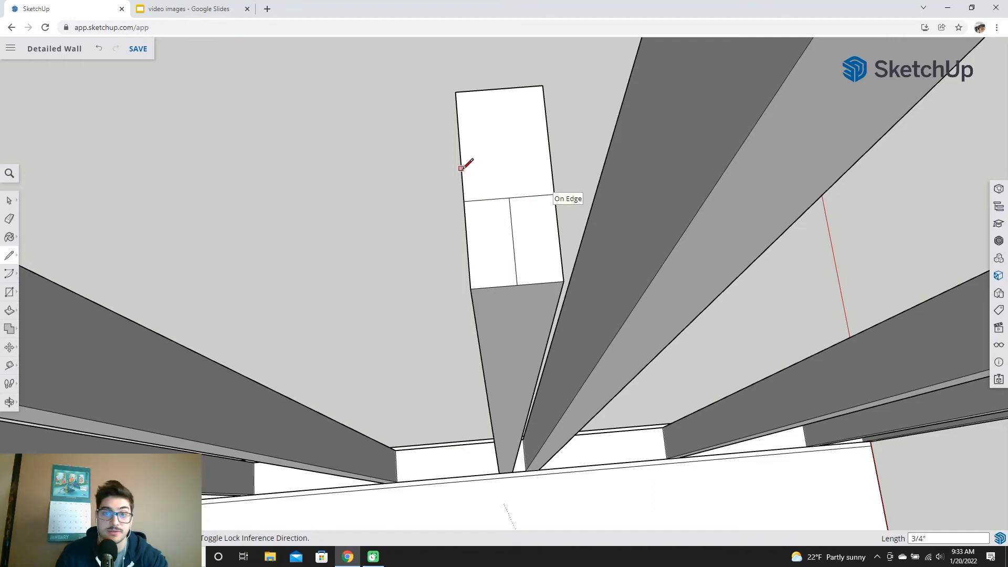
Extend the centre line farther along the short stud's top and draw a second line across the stud at its end
{"action": "left_click", "coordinate": [508, 198]}
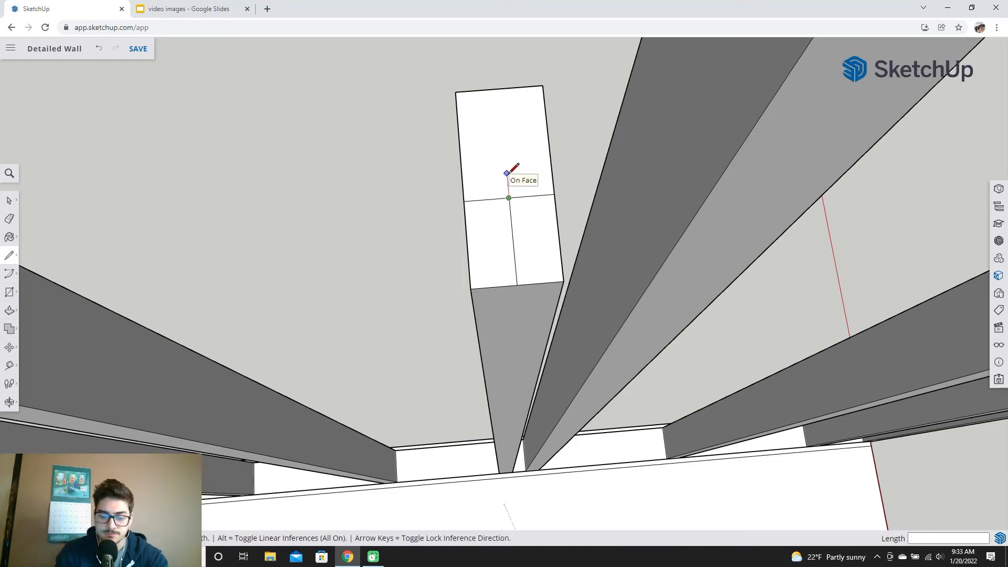
{"action": "left_click", "coordinate": [506, 172]}
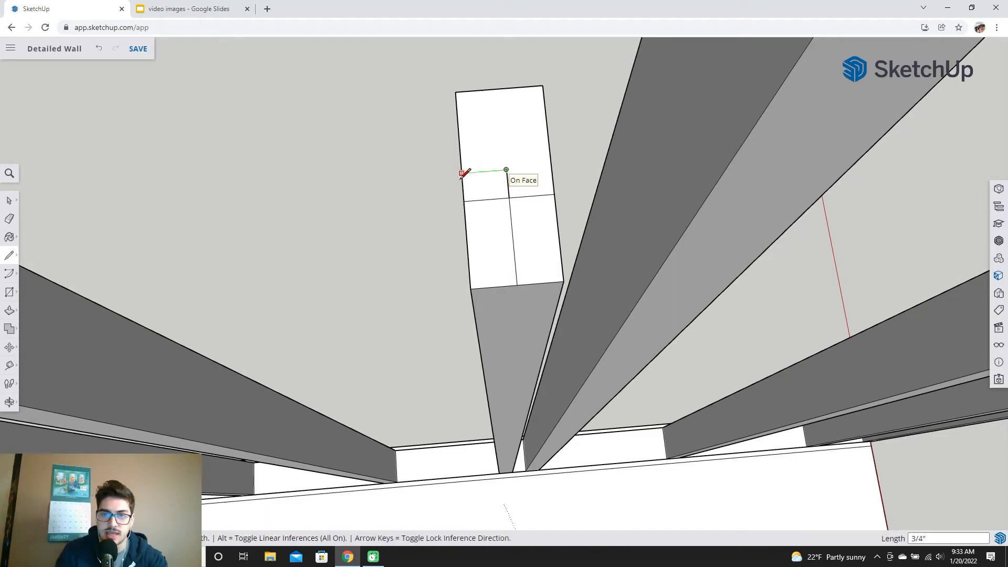
{"action": "left_click", "coordinate": [550, 168]}
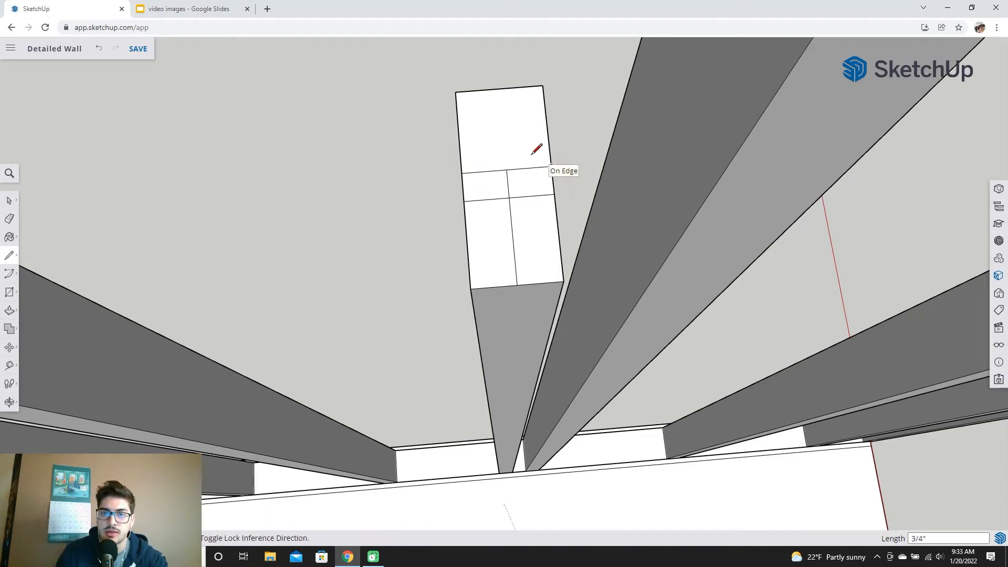
Delete the centre lines and both cross lines from the top of the short stud
{"action": "left_click", "coordinate": [9, 200]}
{"action": "left_click", "coordinate": [508, 191]}
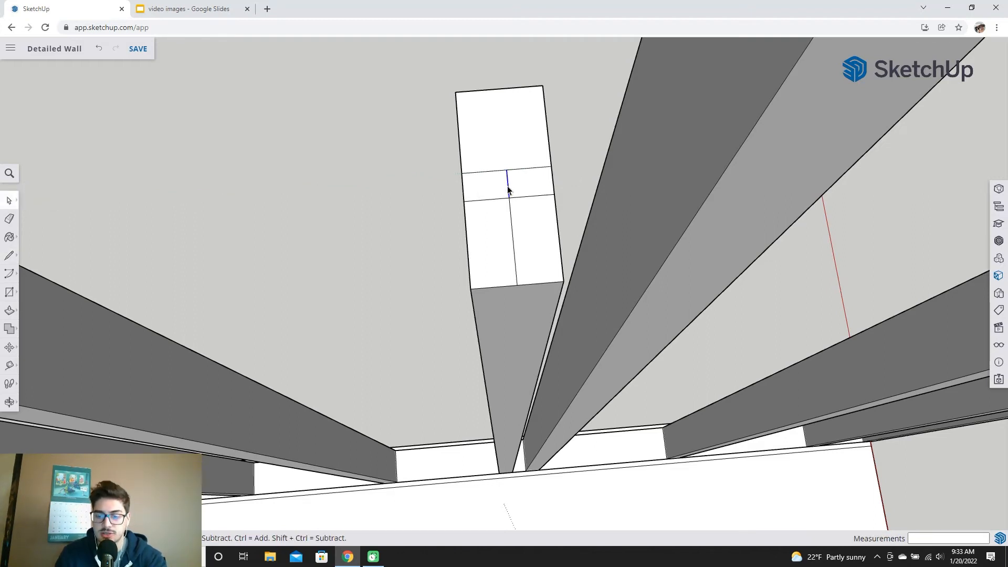
{"action": "left_click", "coordinate": [516, 259]}
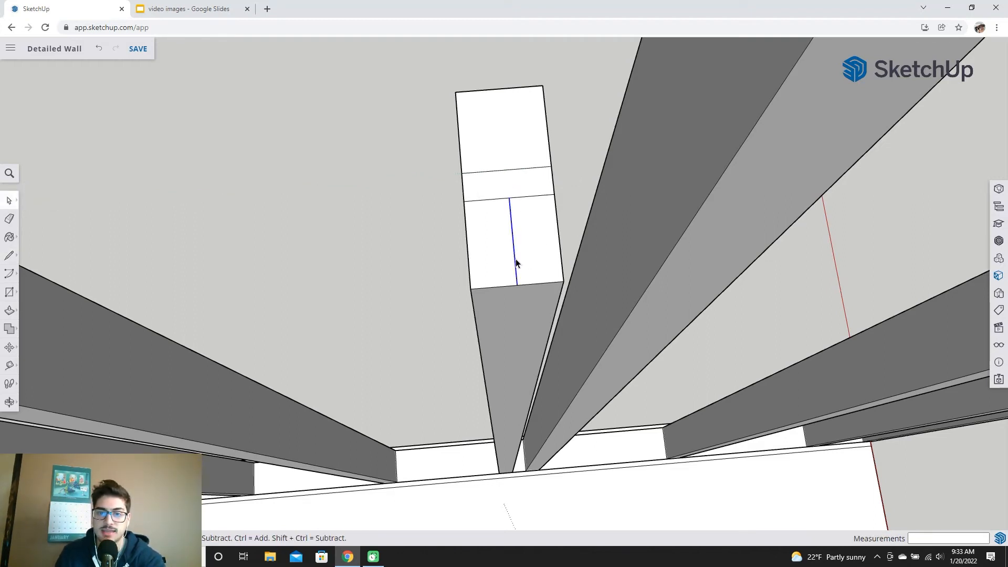
{"action": "key", "text": "Delete"}
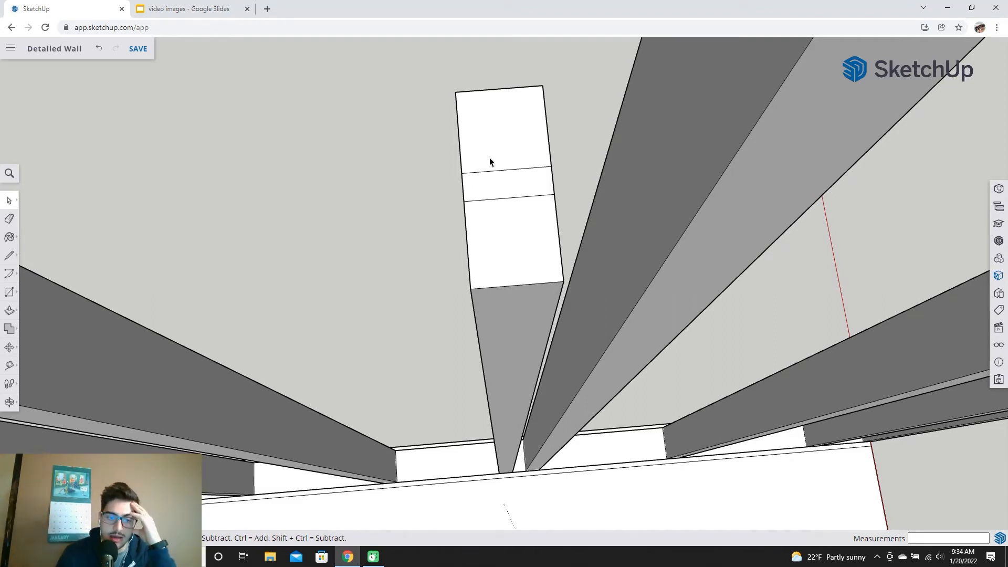
{"action": "left_click", "coordinate": [499, 199]}
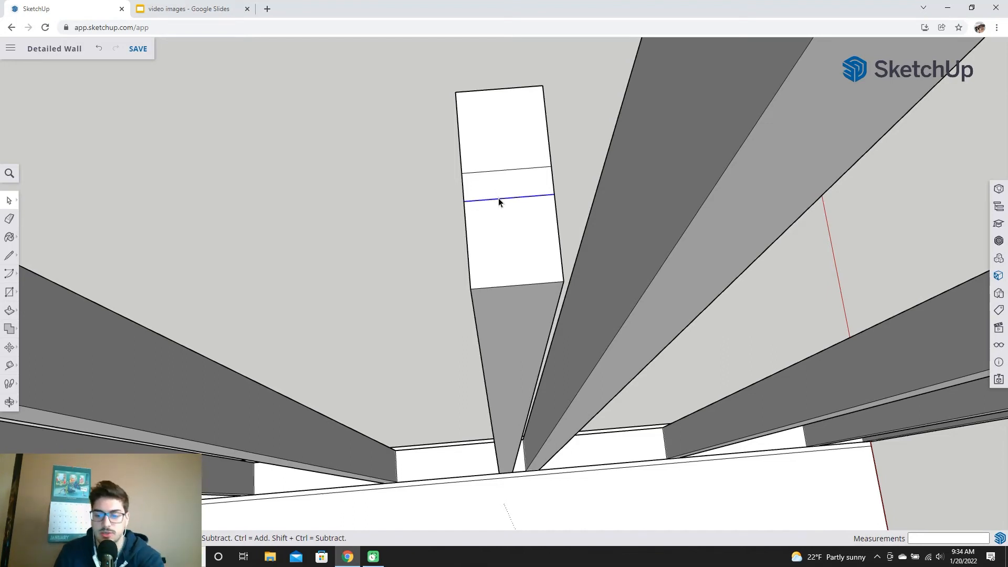
{"action": "key", "text": "Delete"}
{"action": "left_click", "coordinate": [498, 171]}
{"action": "key", "text": "Delete"}
Push/Pull the upright face on the short stud 3' 1" across the opening to the outer edge of the opposite short stud
{"action": "middle_click_drag", "start_coordinate": [498, 172], "coordinate": [504, 283]}
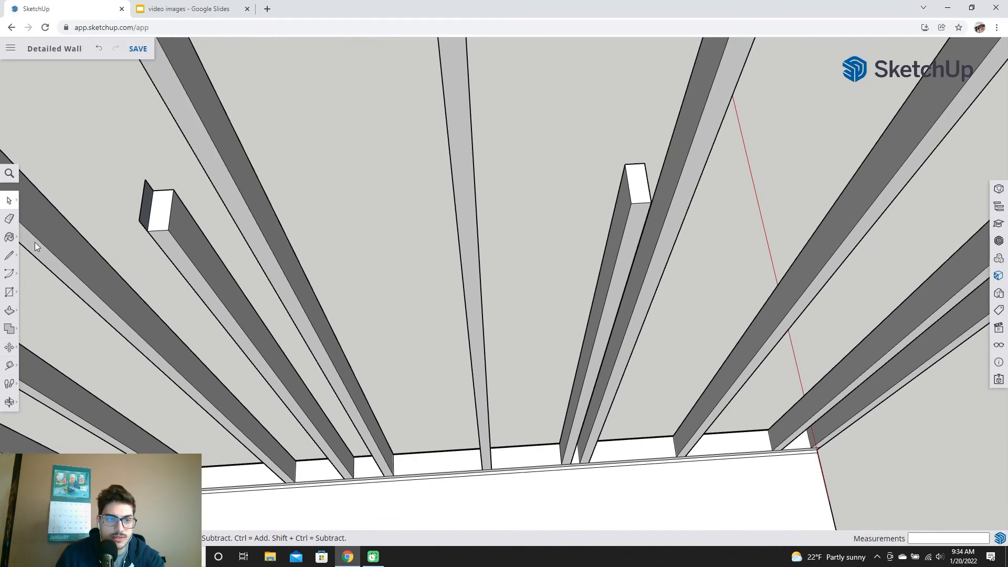
{"action": "left_click", "coordinate": [10, 310]}
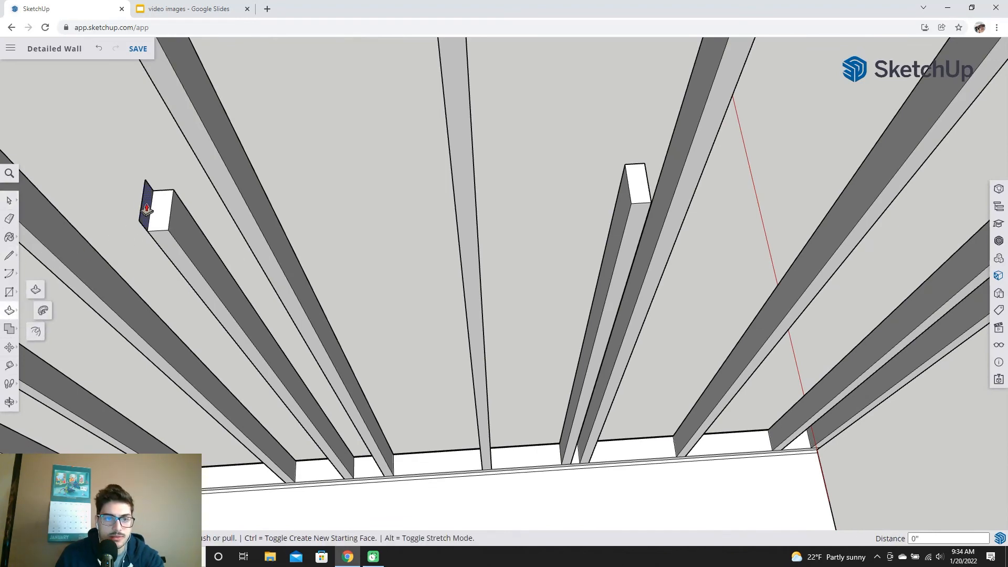
{"action": "left_click", "coordinate": [197, 201]}
{"action": "scroll", "coordinate": [644, 196], "scroll_direction": "up", "scroll_amount": 3}
{"action": "middle_click_drag", "start_coordinate": [666, 215], "coordinate": [473, 146]}
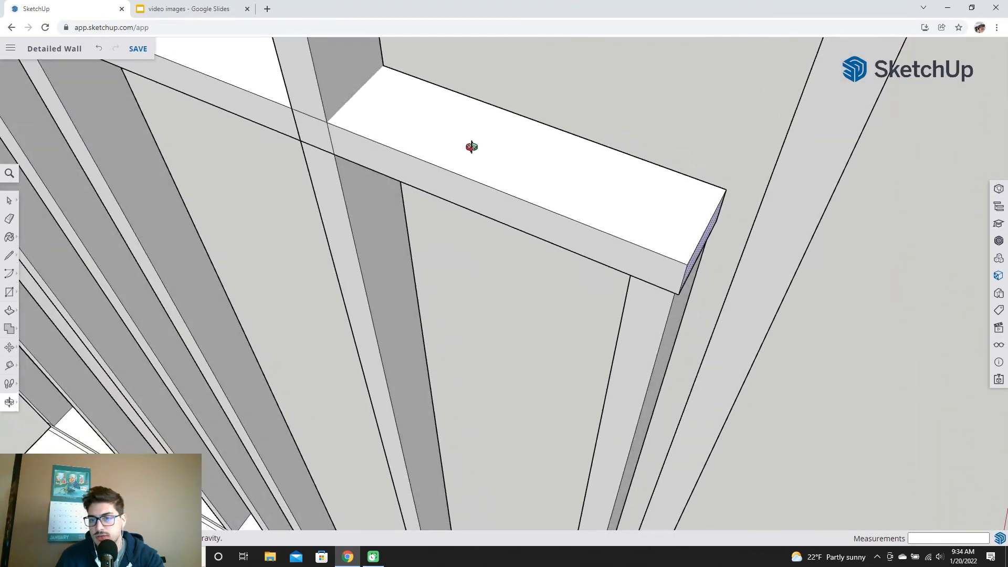
{"action": "left_click", "coordinate": [681, 286]}
{"action": "scroll", "coordinate": [387, 295], "scroll_direction": "down", "scroll_amount": 2}
{"action": "middle_click_drag", "start_coordinate": [247, 284], "coordinate": [449, 333], "text": "shift"}
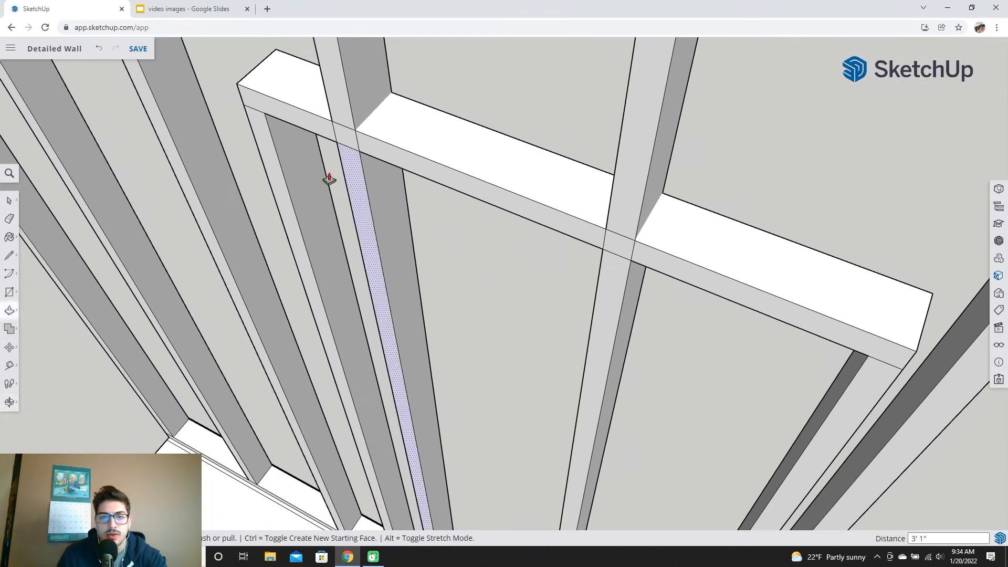
Delete the faces and edges below the new header of the full-height stud nearest the end where the header's extrusion started
{"action": "left_click", "coordinate": [11, 199]}
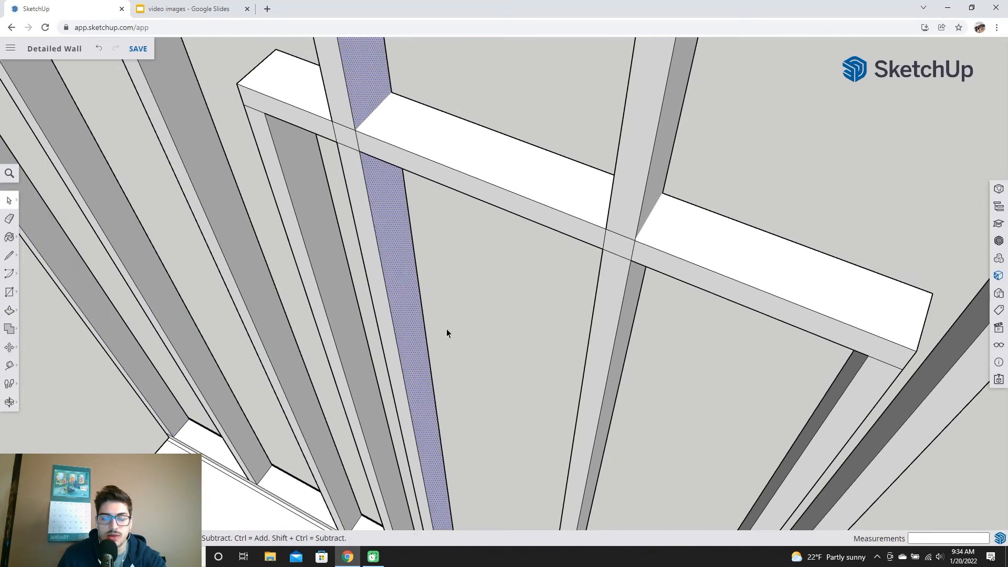
{"action": "scroll", "coordinate": [465, 294], "scroll_direction": "up", "scroll_amount": 3}
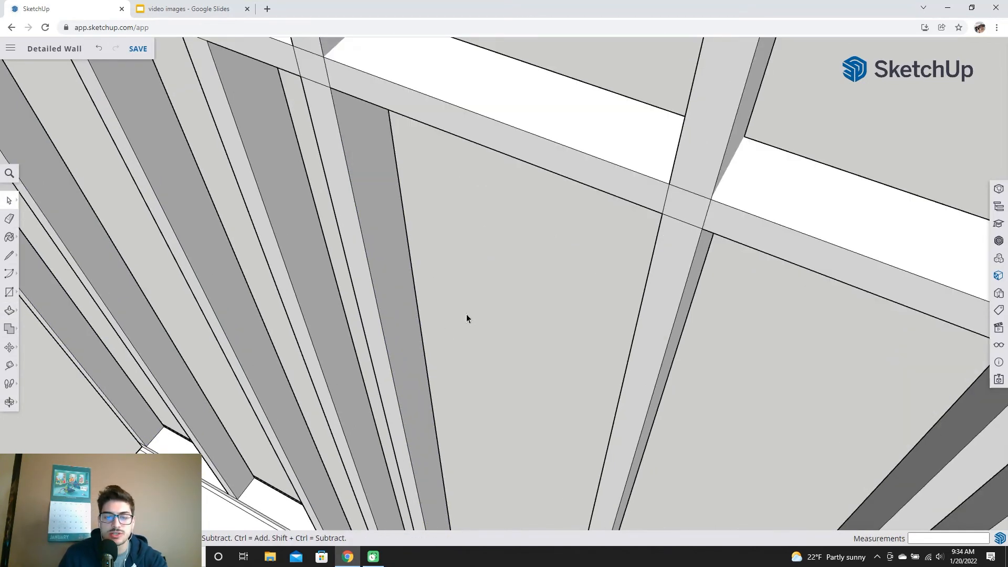
{"action": "scroll", "coordinate": [466, 318], "scroll_direction": "down", "scroll_amount": 2}
{"action": "left_click", "coordinate": [437, 278]}
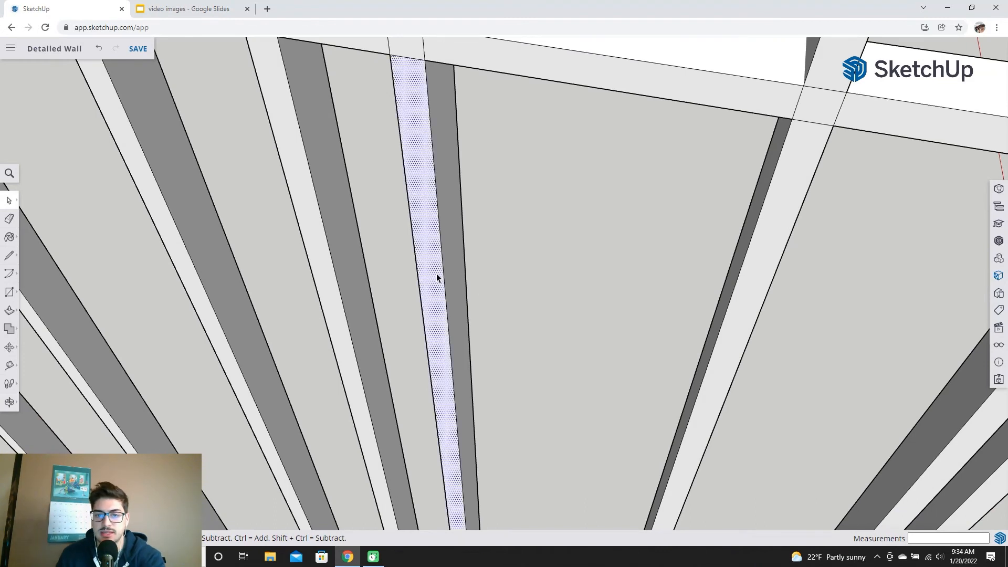
{"action": "left_click", "coordinate": [446, 276]}
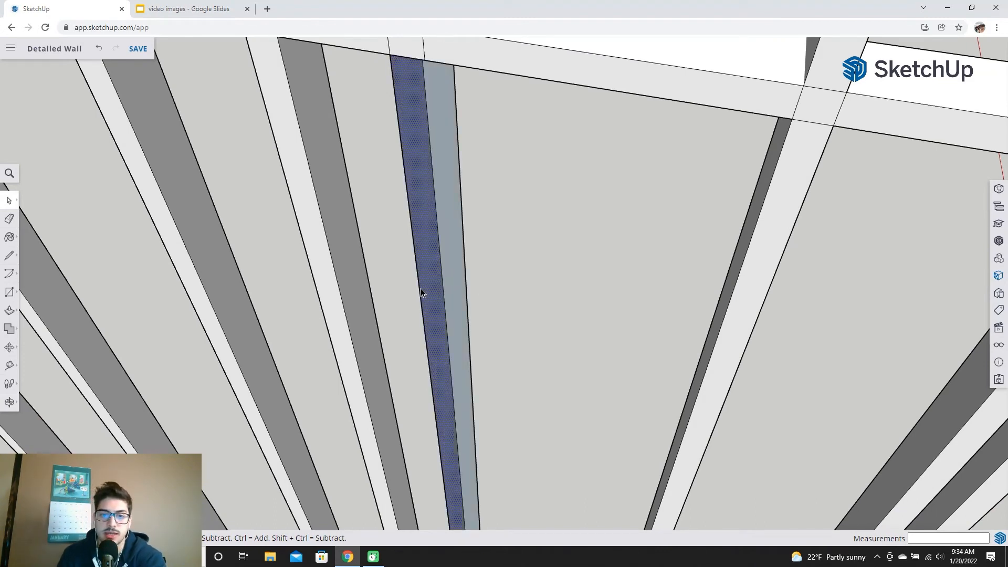
{"action": "left_click", "coordinate": [445, 292]}
{"action": "key", "text": "Delete"}
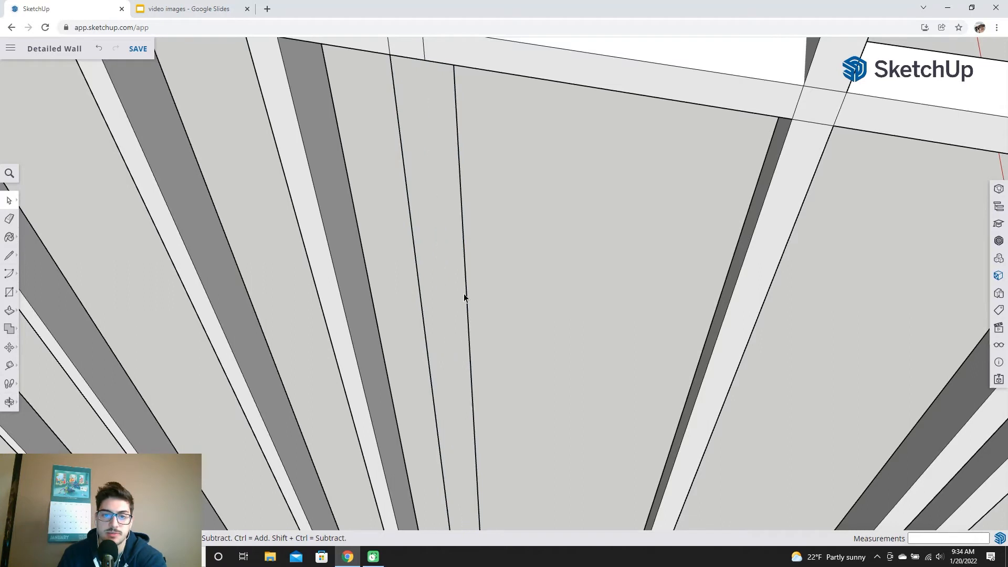
{"action": "left_click", "coordinate": [467, 294]}
{"action": "key", "text": "Delete"}
{"action": "left_click", "coordinate": [422, 314]}
{"action": "key", "text": "Delete"}
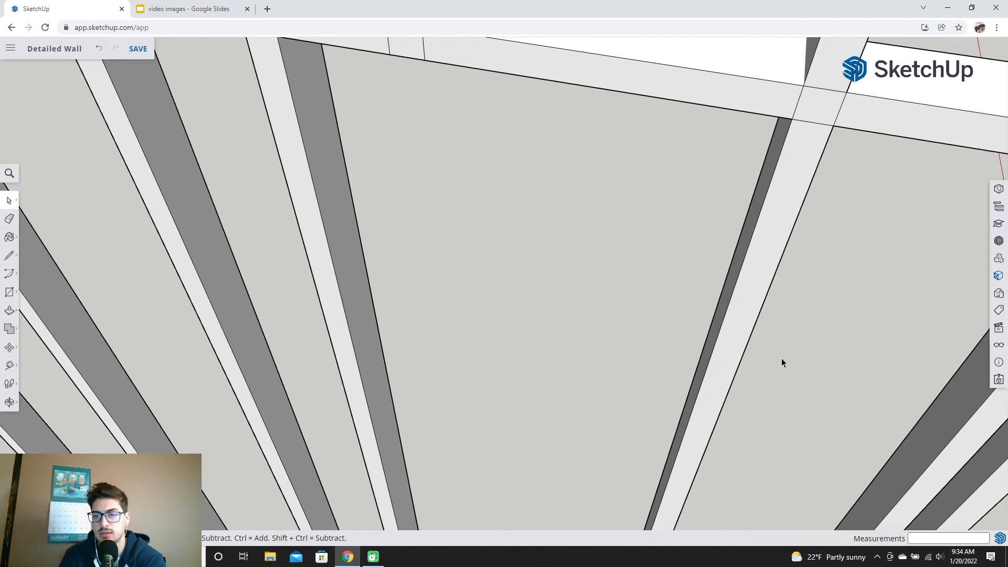
Delete the faces and edges of the middle full-height stud below the header to clear the opening
{"action": "left_click", "coordinate": [717, 345]}
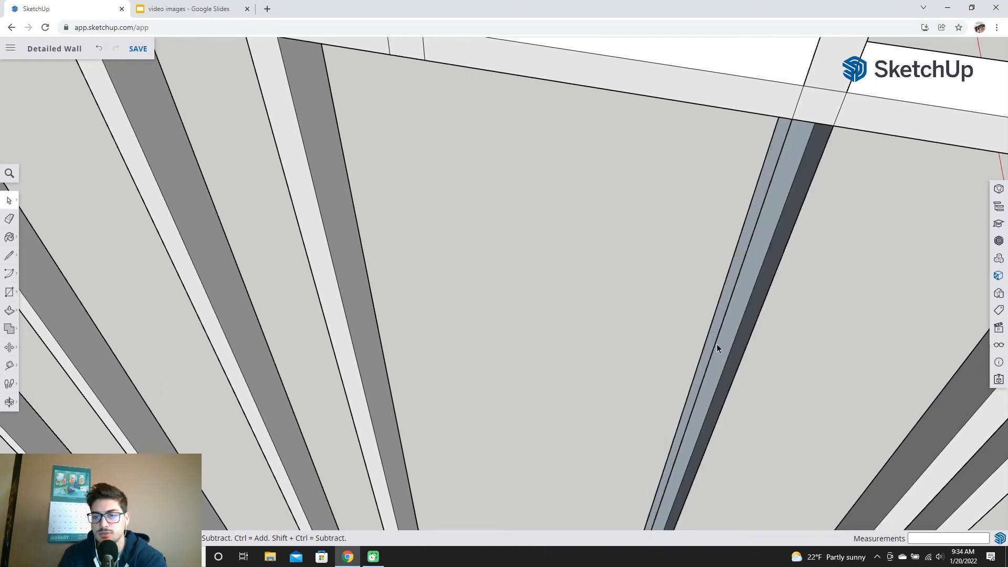
{"action": "key", "text": "Delete"}
{"action": "left_click", "coordinate": [743, 354]}
{"action": "key", "text": "Delete"}
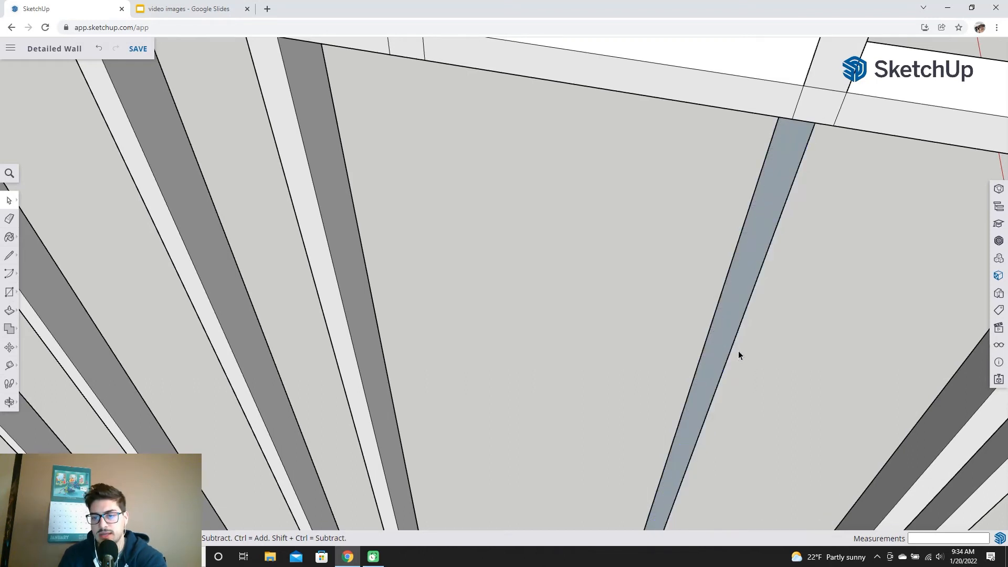
{"action": "left_click", "coordinate": [733, 353]}
{"action": "key", "text": "Delete"}
{"action": "left_click", "coordinate": [704, 346]}
{"action": "key", "text": "Delete"}
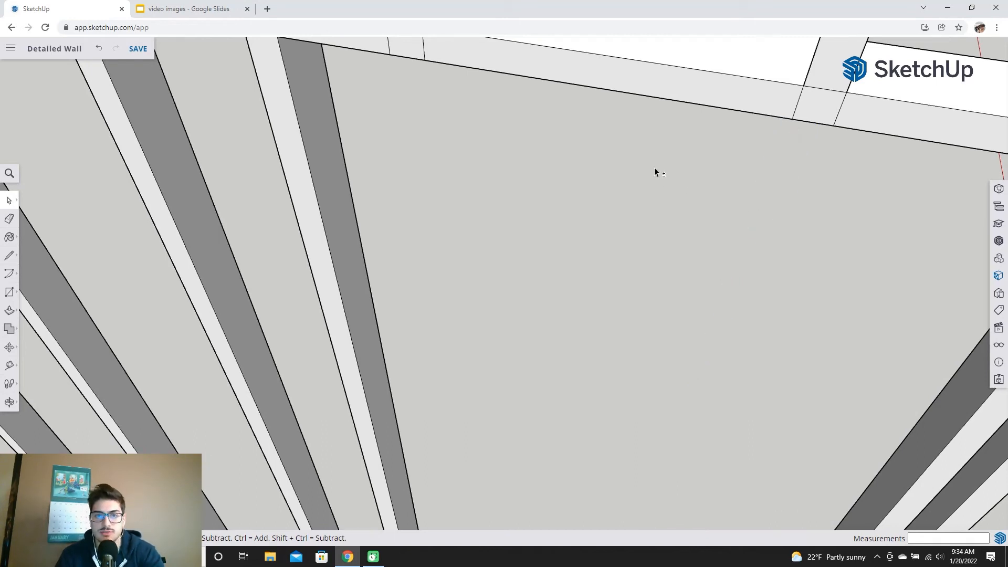
Delete the leftover edges of both cut studs from the front face of the header
{"action": "scroll", "coordinate": [655, 171], "scroll_direction": "down", "scroll_amount": 5}
{"action": "scroll", "coordinate": [673, 259], "scroll_direction": "up", "scroll_amount": 3}
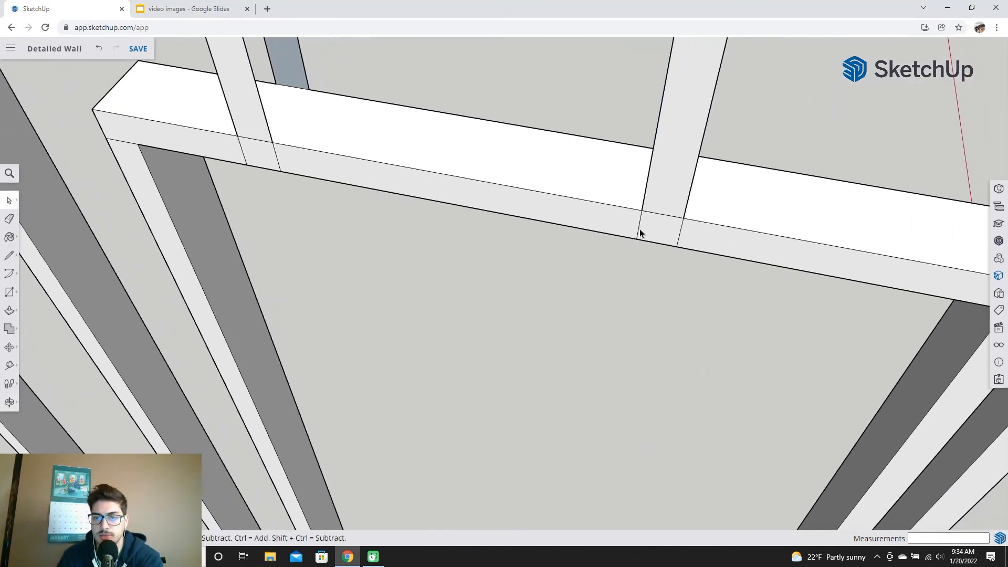
{"action": "key", "text": "Delete"}
{"action": "left_click", "coordinate": [680, 234]}
{"action": "key", "text": "Delete"}
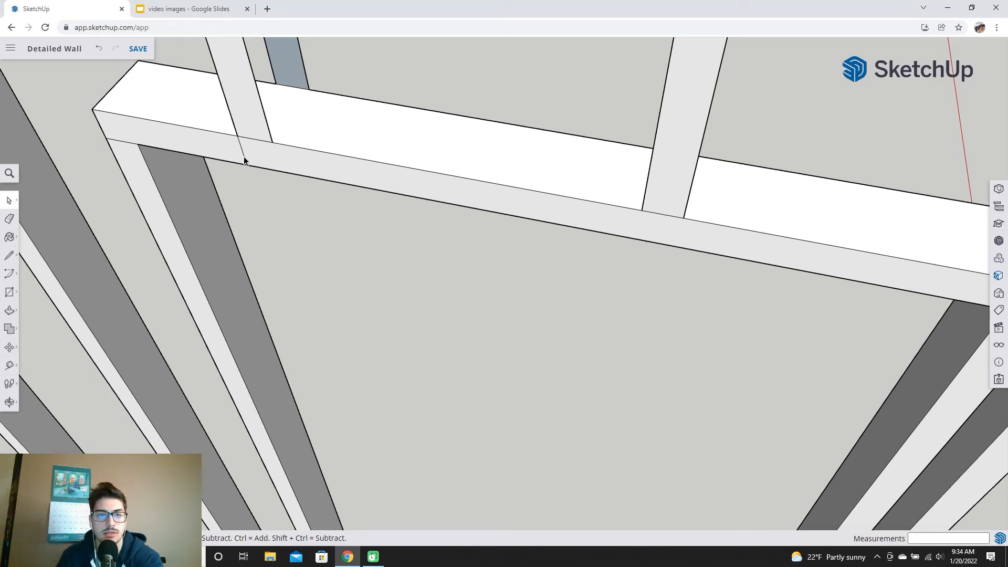
{"action": "middle_click_drag", "start_coordinate": [825, 159], "coordinate": [502, 416]}
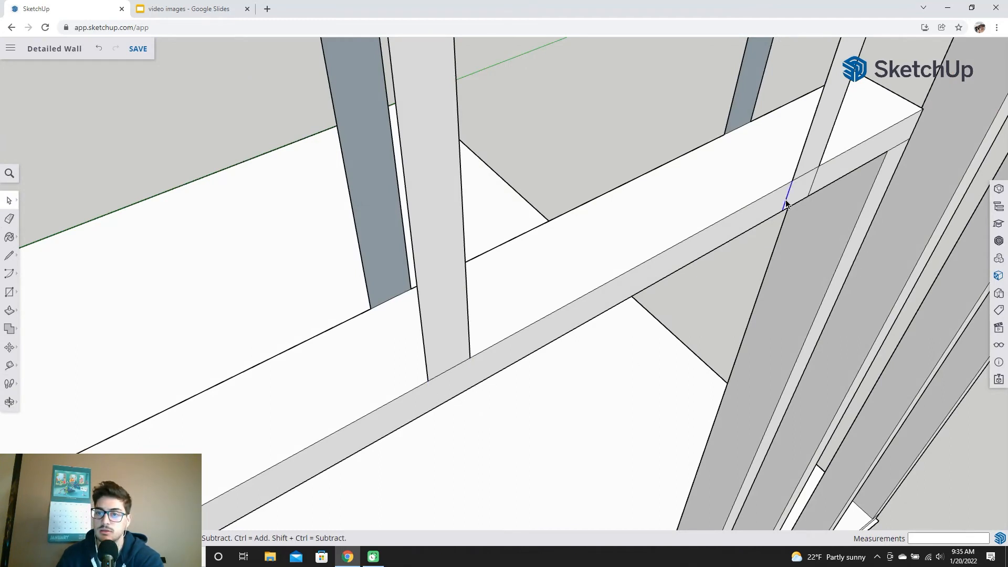
{"action": "key", "text": "Delete"}
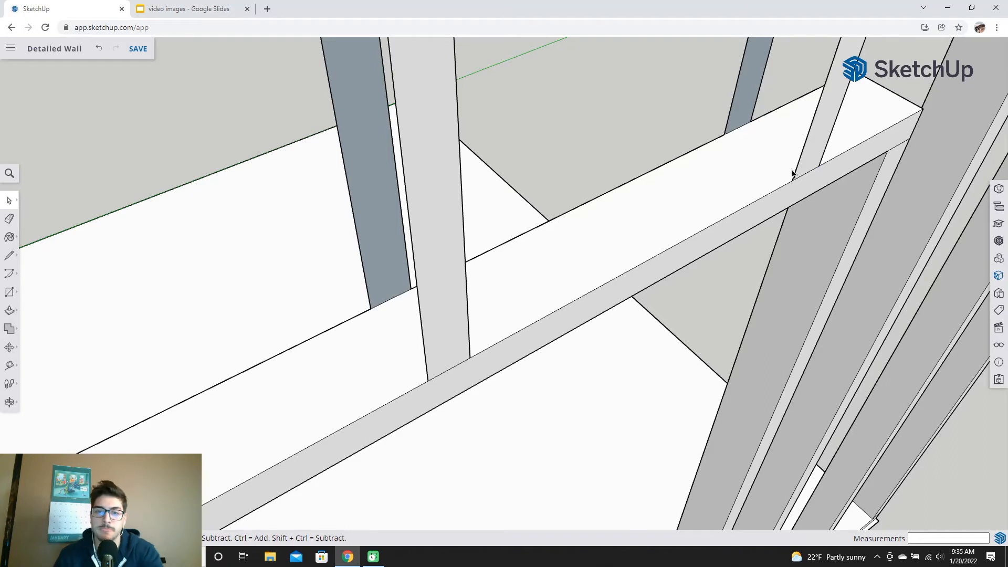
Draw 3 1/2" lines from back to front along the cut studs' bases on the header to restore their missing side faces
{"action": "scroll", "coordinate": [792, 174], "scroll_direction": "down", "scroll_amount": 1}
{"action": "left_click", "coordinate": [9, 255]}
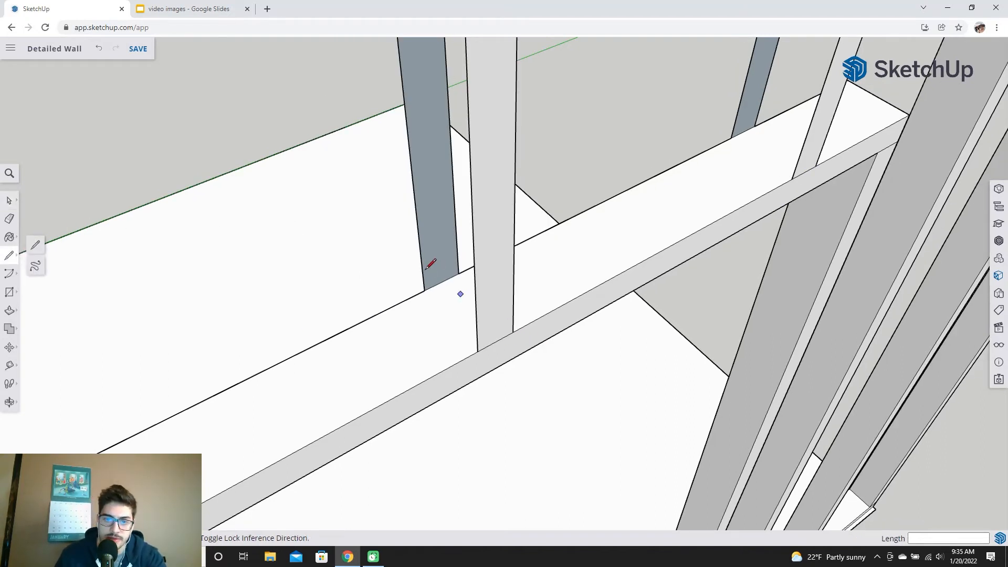
{"action": "left_click", "coordinate": [424, 290]}
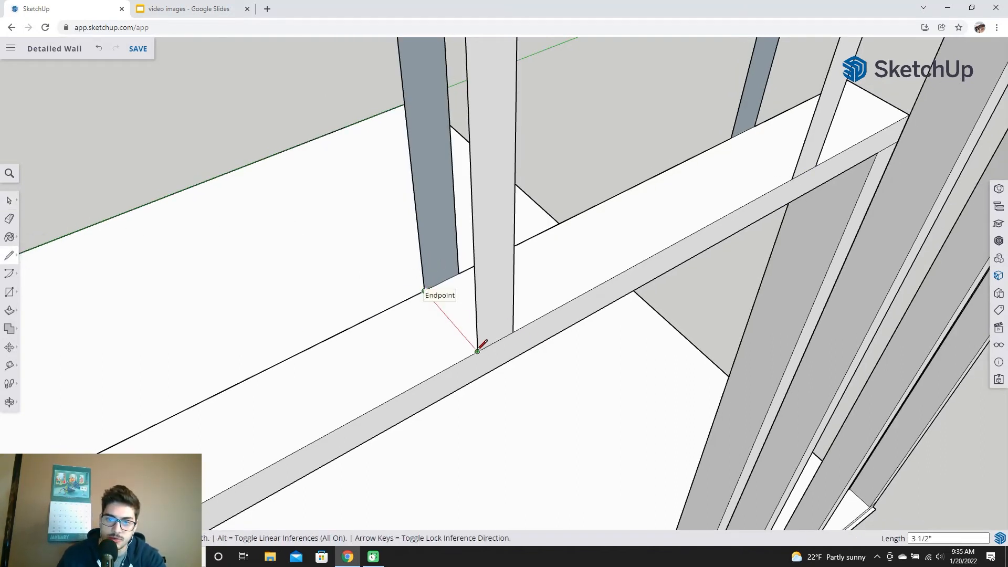
{"action": "left_click", "coordinate": [478, 350]}
{"action": "middle_click_drag", "start_coordinate": [655, 256], "coordinate": [442, 273]}
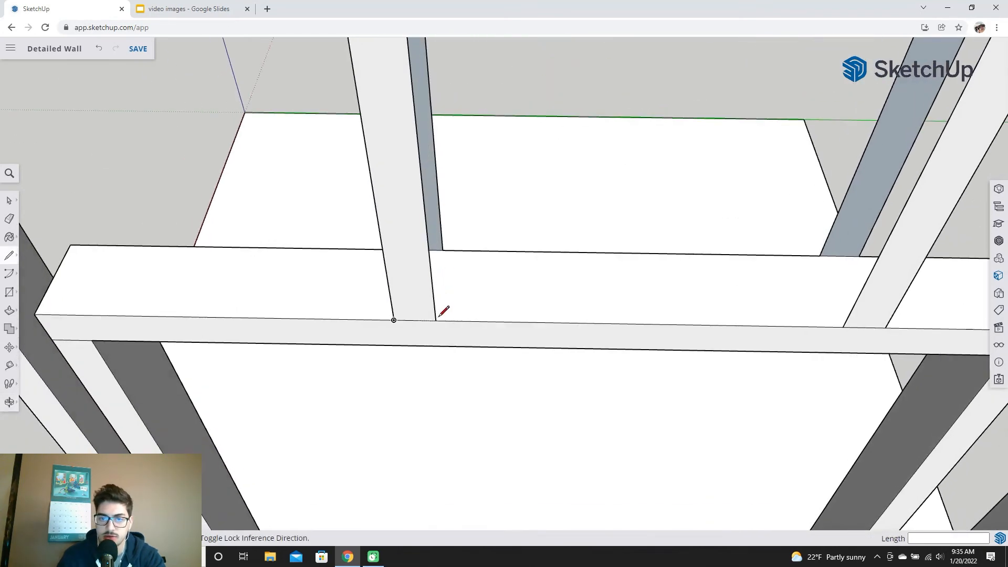
{"action": "left_click", "coordinate": [436, 320]}
{"action": "left_click", "coordinate": [442, 250]}
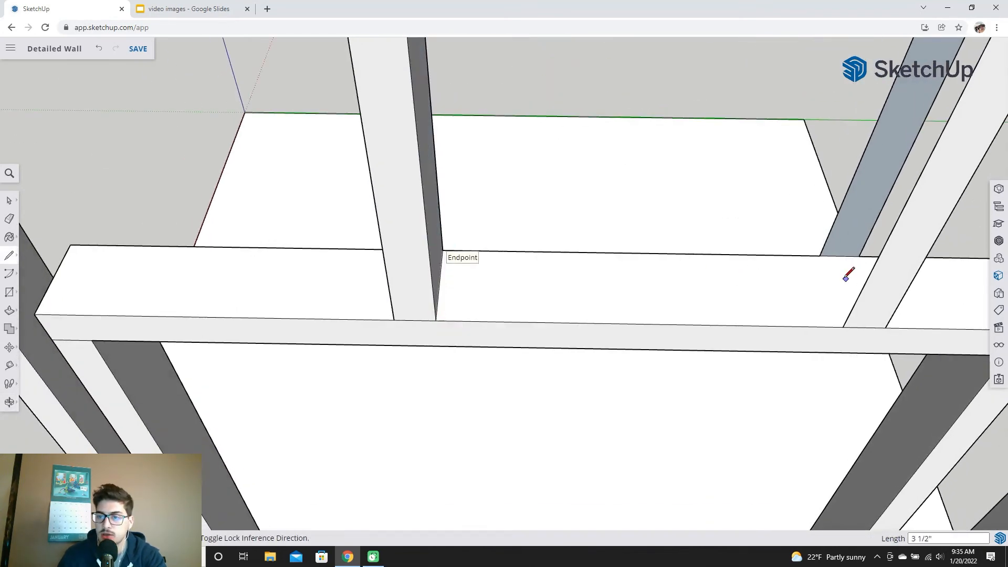
{"action": "left_click", "coordinate": [820, 256]}
{"action": "left_click", "coordinate": [843, 327]}
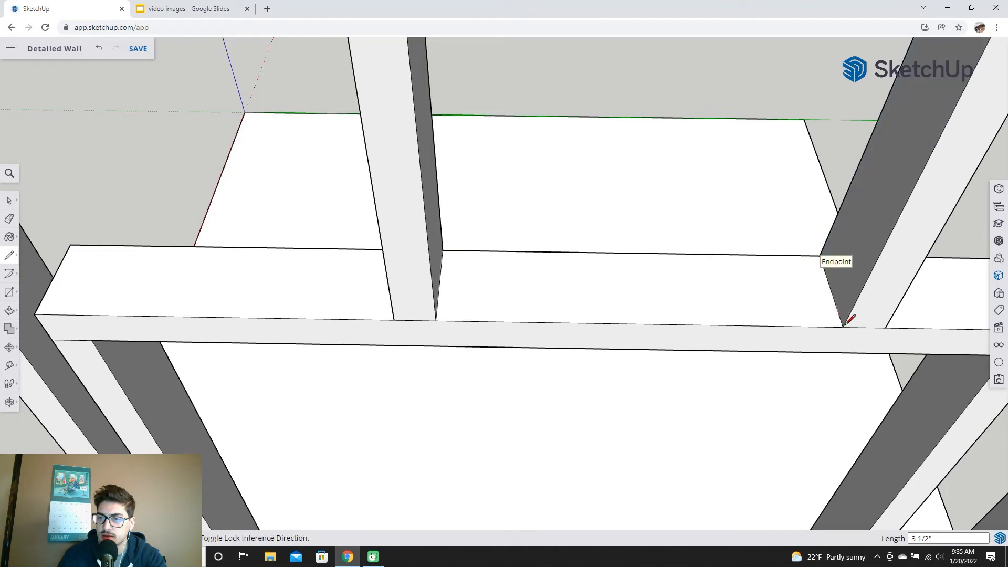
{"action": "middle_click_drag", "start_coordinate": [938, 330], "coordinate": [633, 408]}
{"action": "scroll", "coordinate": [683, 384], "scroll_direction": "down", "scroll_amount": 4}
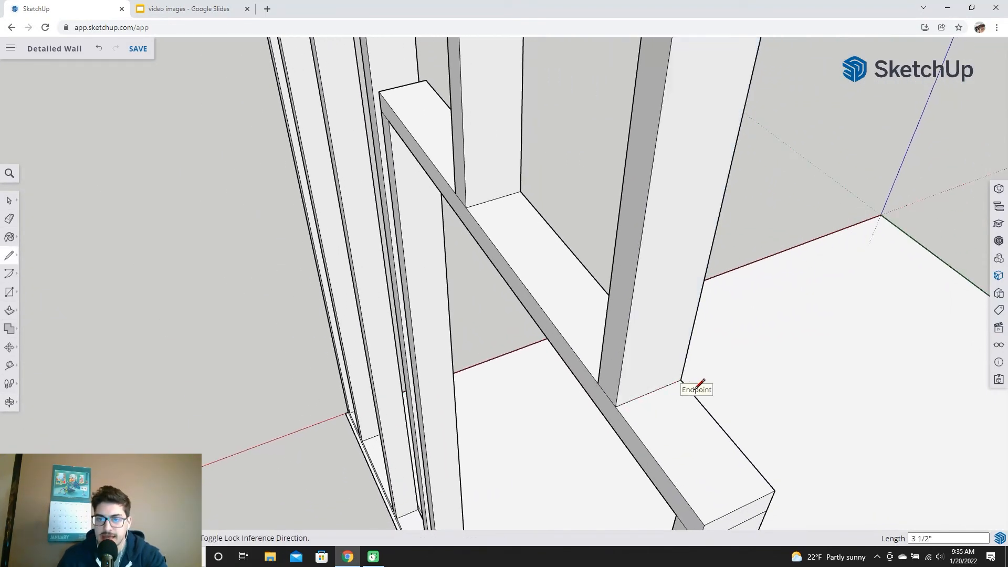
Draw 1 1/2" vertical lines across the bottom plate's inner face at the opening-side edges of both short studs
{"action": "mouse_move", "coordinate": [799, 374]}
{"action": "middle_mouse_down"}
{"action": "mouse_move", "coordinate": [401, 348]}
{"action": "mouse_move", "coordinate": [553, 443]}
{"action": "mouse_move", "coordinate": [653, 478]}
{"action": "mouse_move", "coordinate": [580, 206]}
{"action": "mouse_move", "coordinate": [506, 297]}
{"action": "mouse_move", "coordinate": [392, 300]}
{"action": "middle_mouse_up"}
{"action": "scroll", "coordinate": [653, 477], "scroll_direction": "up", "scroll_amount": 3}
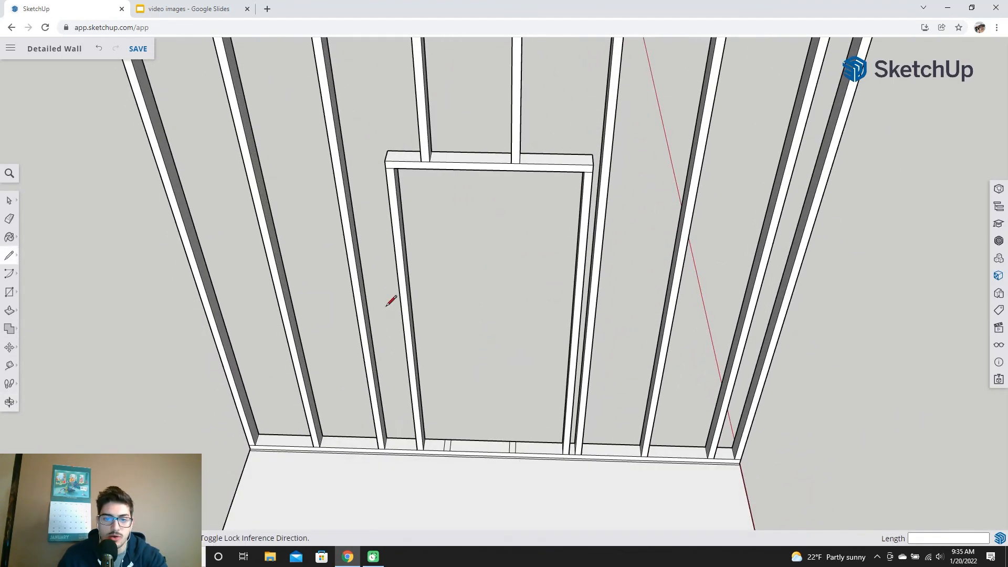
{"action": "left_click", "coordinate": [13, 199]}
{"action": "scroll", "coordinate": [502, 429], "scroll_direction": "down", "scroll_amount": 5}
{"action": "middle_click_drag", "start_coordinate": [502, 428], "coordinate": [556, 391]}
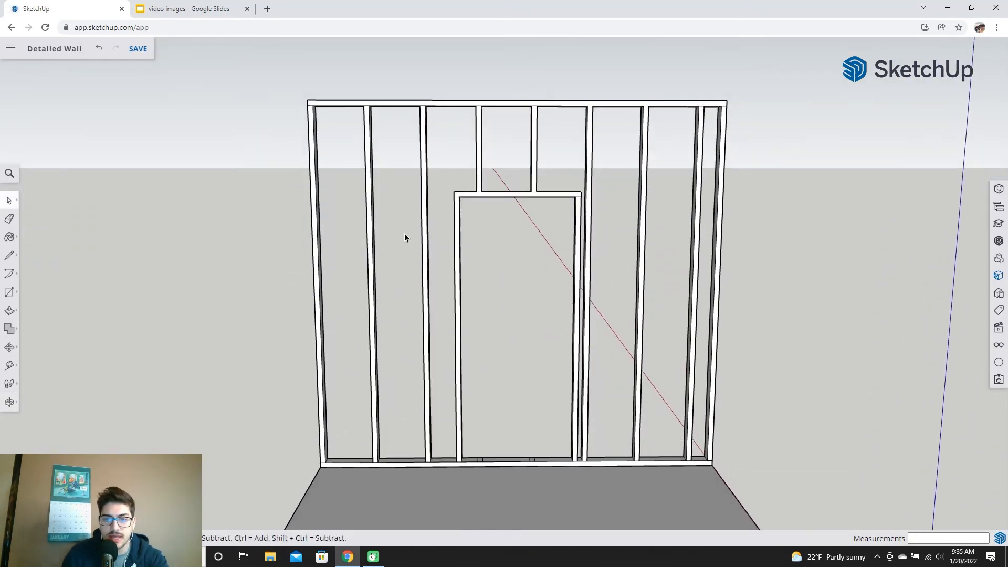
{"action": "scroll", "coordinate": [547, 445], "scroll_direction": "up", "scroll_amount": 3}
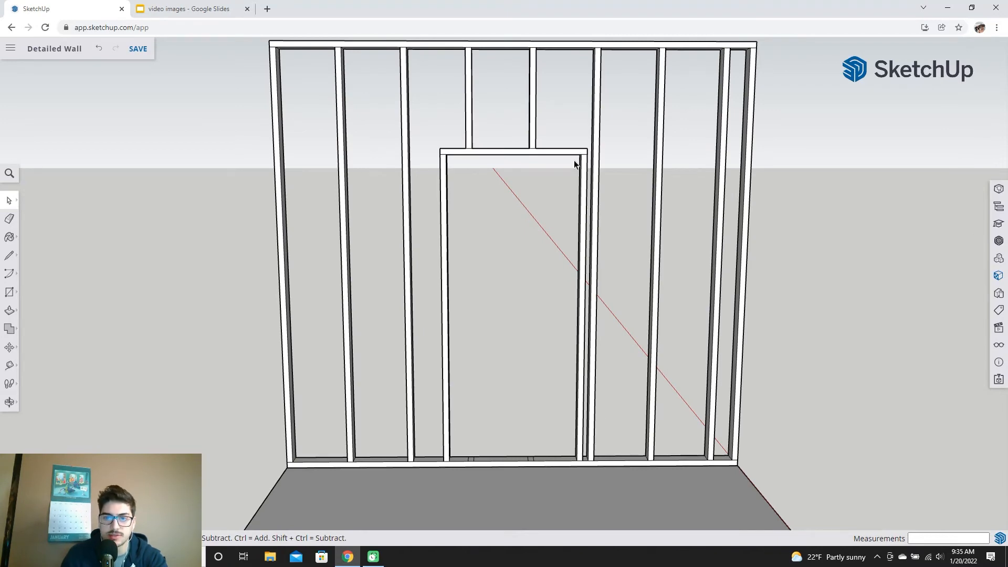
{"action": "scroll", "coordinate": [563, 525], "scroll_direction": "up", "scroll_amount": 6}
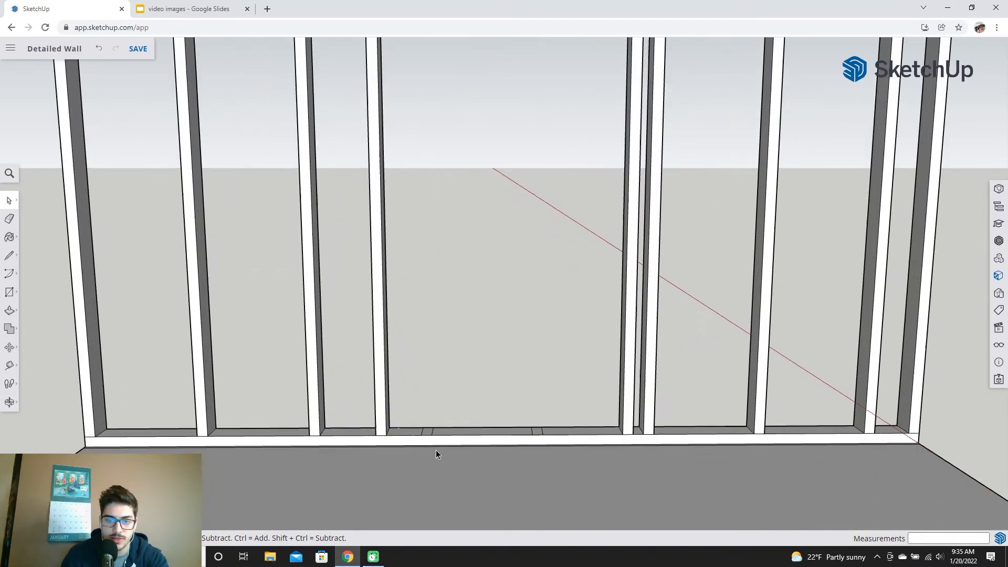
{"action": "middle_click_drag", "start_coordinate": [444, 426], "coordinate": [456, 347], "text": "shift"}
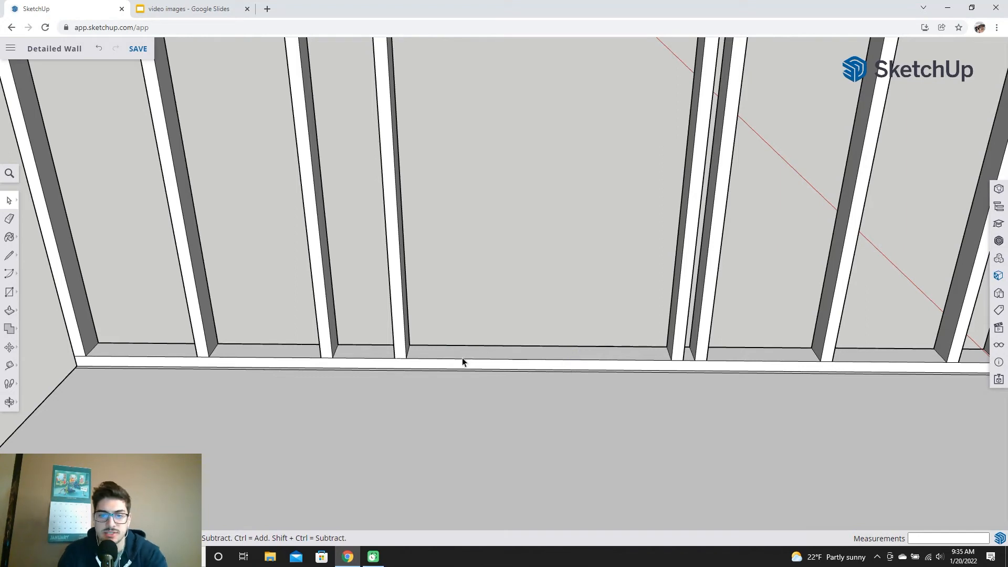
{"action": "scroll", "coordinate": [468, 360], "scroll_direction": "up", "scroll_amount": 3}
{"action": "left_click", "coordinate": [9, 256]}
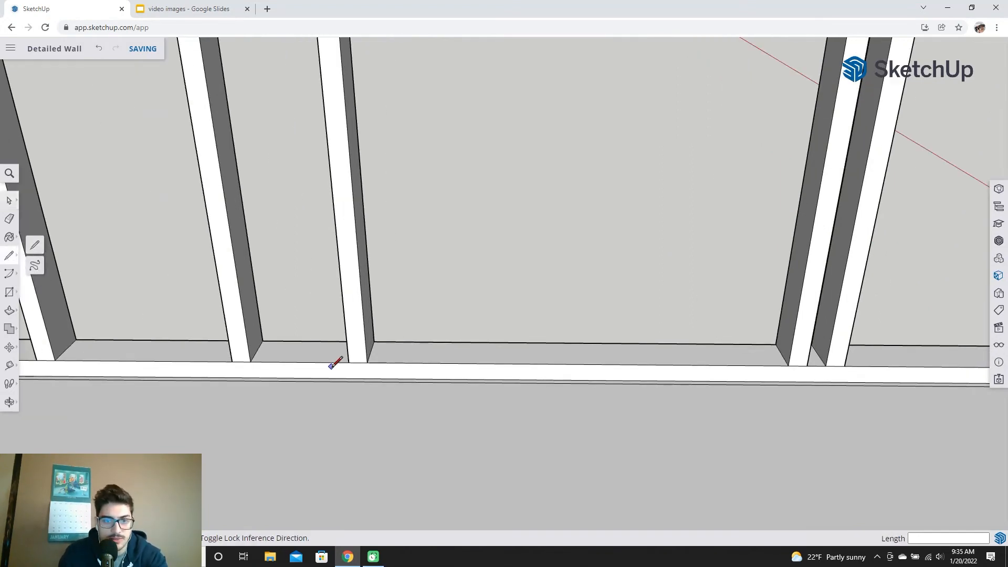
{"action": "left_click", "coordinate": [368, 363]}
{"action": "left_click", "coordinate": [367, 378]}
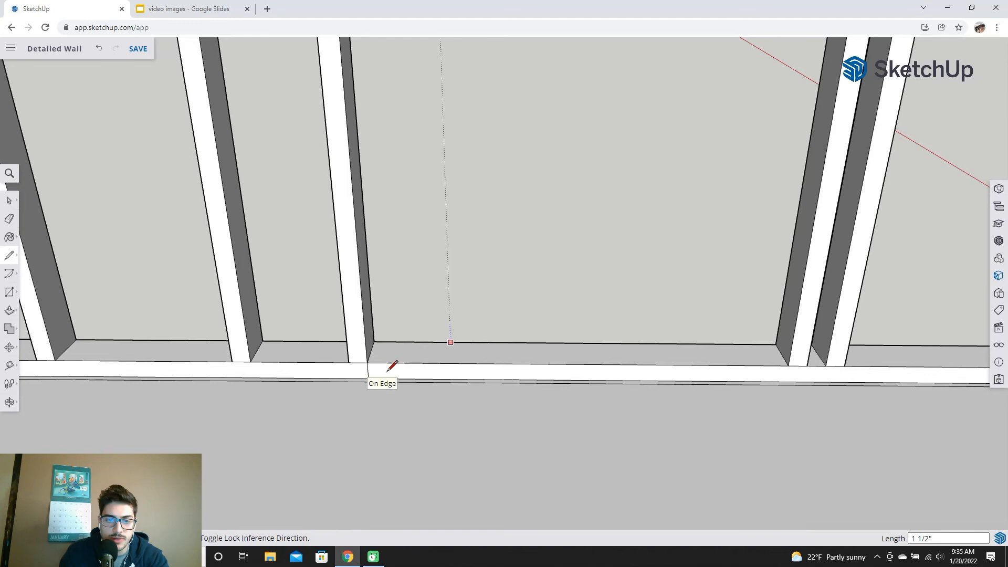
{"action": "left_click", "coordinate": [788, 366]}
{"action": "left_click", "coordinate": [788, 383]}
Draw matching 1 1/2" vertical lines across the bottom plate's outer face at the opening-side edges of both short studs
{"action": "middle_click_drag", "start_coordinate": [655, 333], "coordinate": [442, 336]}
{"action": "mouse_move", "coordinate": [833, 266]}
{"action": "middle_mouse_down"}
{"action": "mouse_move", "coordinate": [525, 351]}
{"action": "mouse_move", "coordinate": [499, 341]}
{"action": "middle_mouse_up"}
{"action": "left_click", "coordinate": [584, 271]}
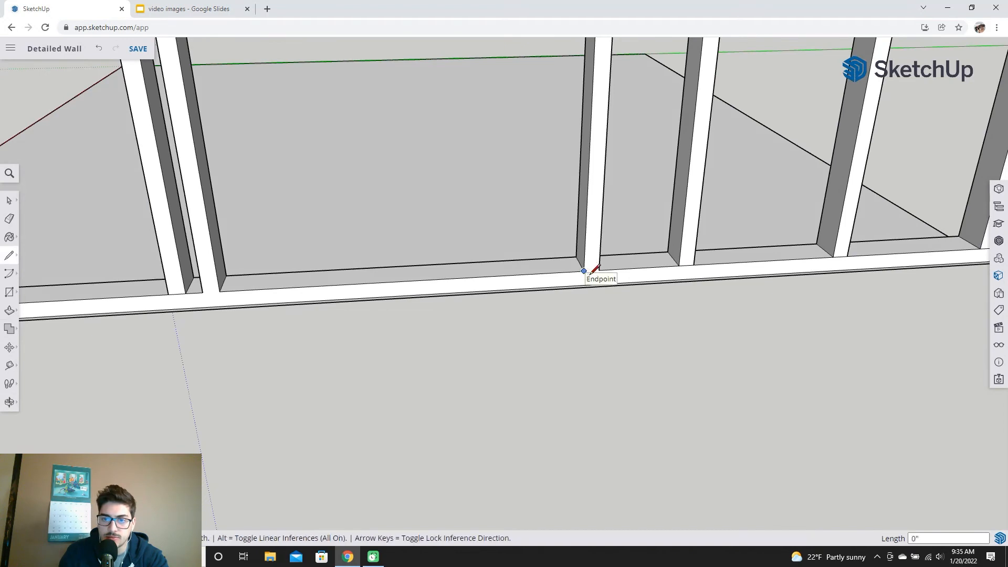
{"action": "left_click", "coordinate": [600, 269]}
{"action": "left_click", "coordinate": [203, 292]}
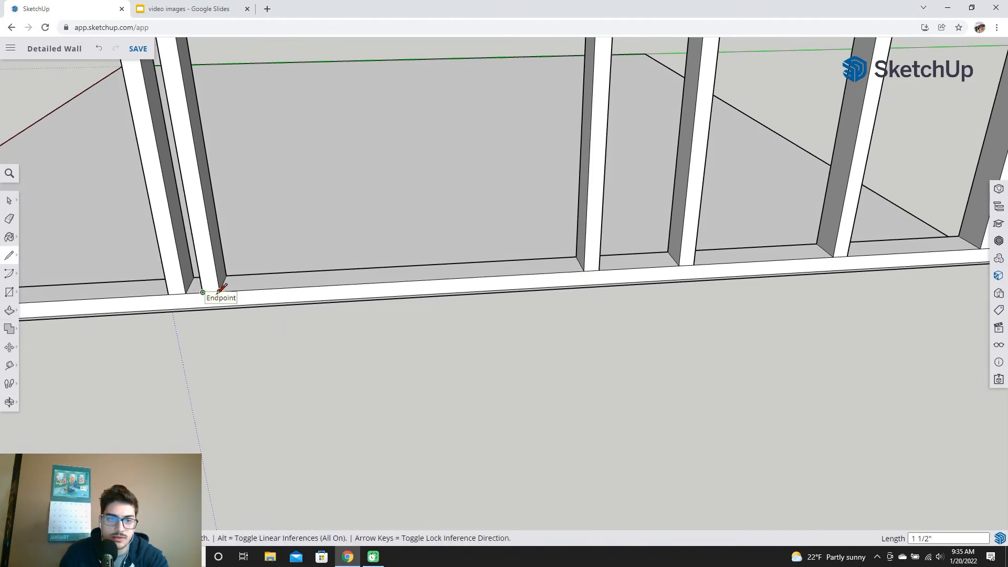
{"action": "left_click", "coordinate": [219, 293]}
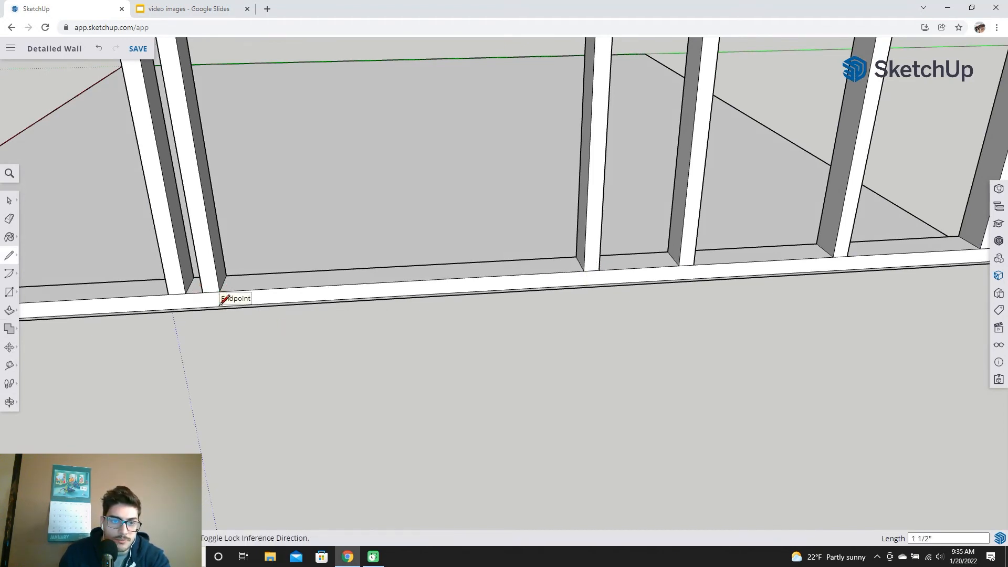
{"action": "left_click", "coordinate": [583, 285]}
Delete the bottom plate's outer and top faces between the short studs to clear the opening
{"action": "key", "text": "space"}
{"action": "left_click", "coordinate": [373, 294]}
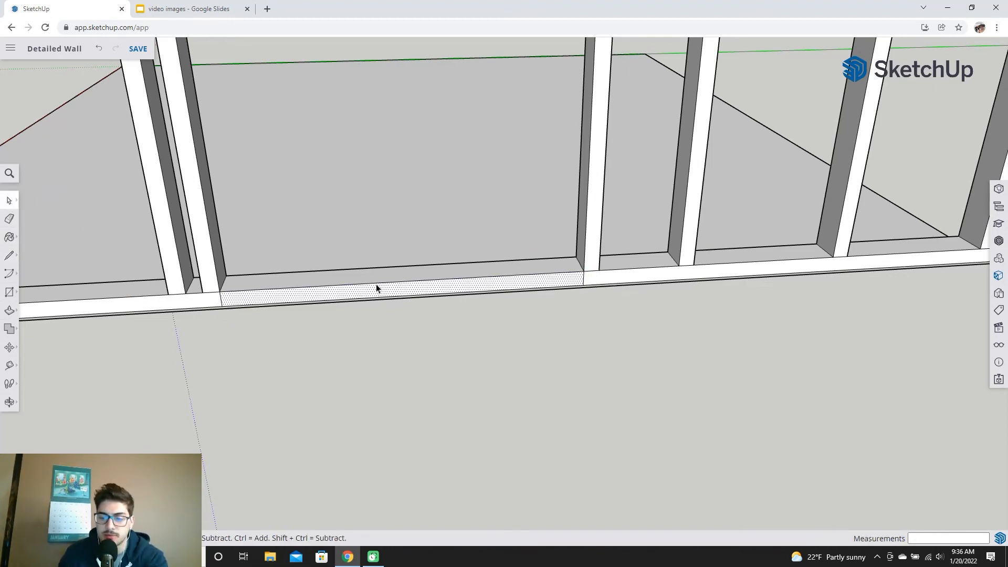
{"action": "key", "text": "Delete"}
{"action": "left_click", "coordinate": [373, 277]}
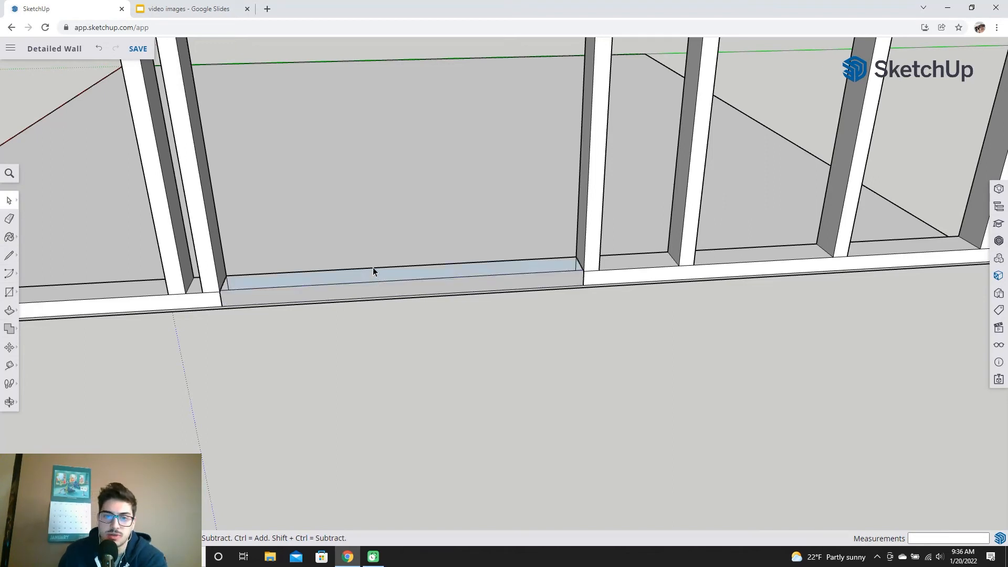
{"action": "key", "text": "Delete"}
Draw 3 1/2" lines along the bottom of both cut ends of the bottom plate to close their missing end faces
{"action": "scroll", "coordinate": [356, 263], "scroll_direction": "up", "scroll_amount": 2}
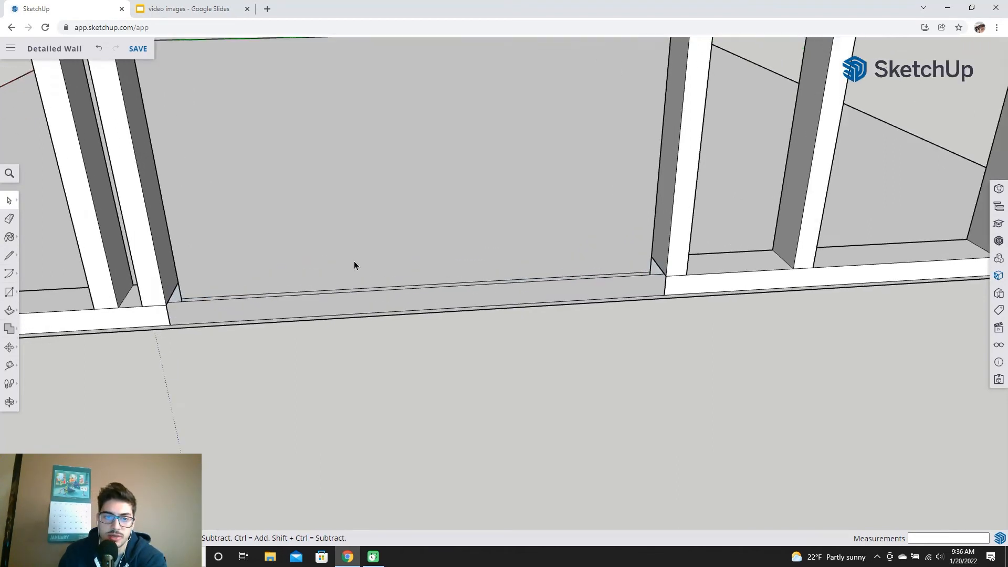
{"action": "left_click", "coordinate": [9, 256]}
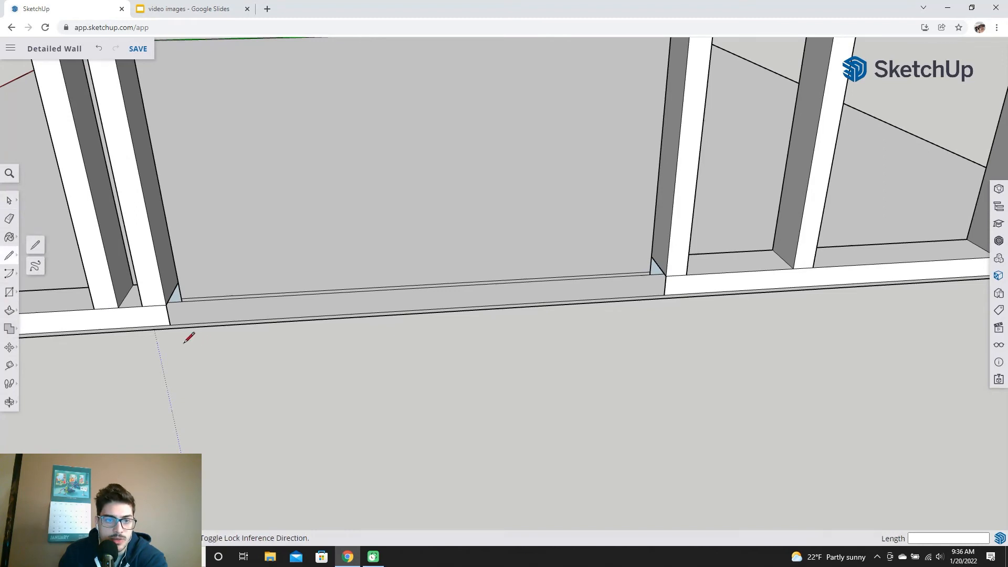
{"action": "left_click", "coordinate": [171, 325]}
{"action": "left_click", "coordinate": [180, 300]}
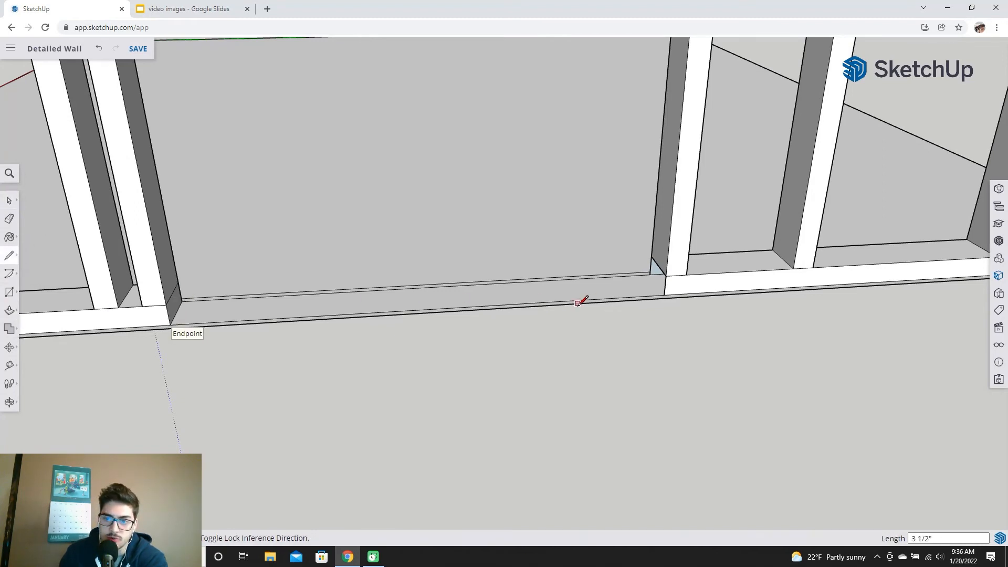
{"action": "left_click", "coordinate": [650, 273]}
{"action": "left_click", "coordinate": [665, 294]}
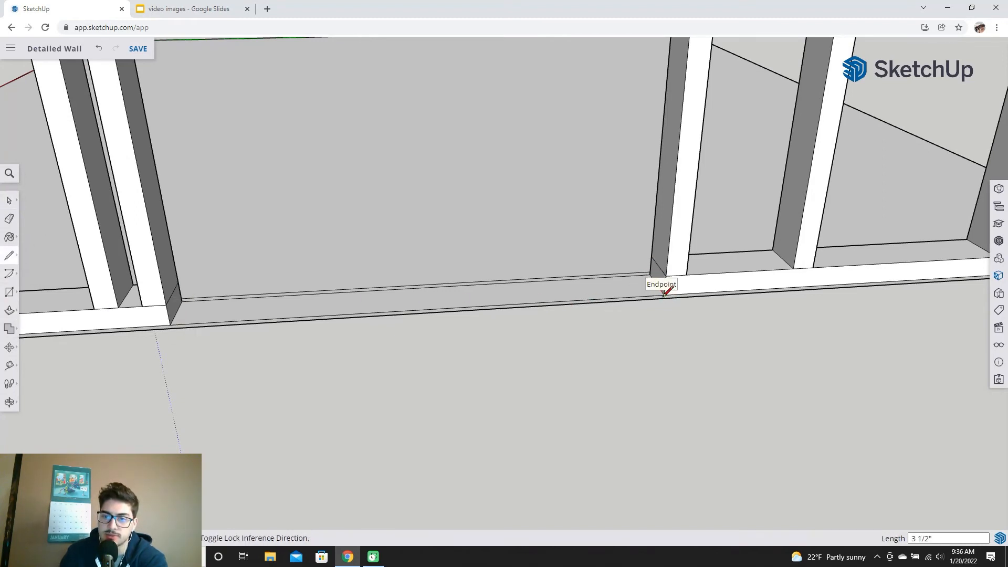
Inspect the cut bottom plate and the framed opening from the floor side of the wall
{"action": "scroll", "coordinate": [457, 187], "scroll_direction": "down", "scroll_amount": 3}
{"action": "scroll", "coordinate": [484, 277], "scroll_direction": "up", "scroll_amount": 6}
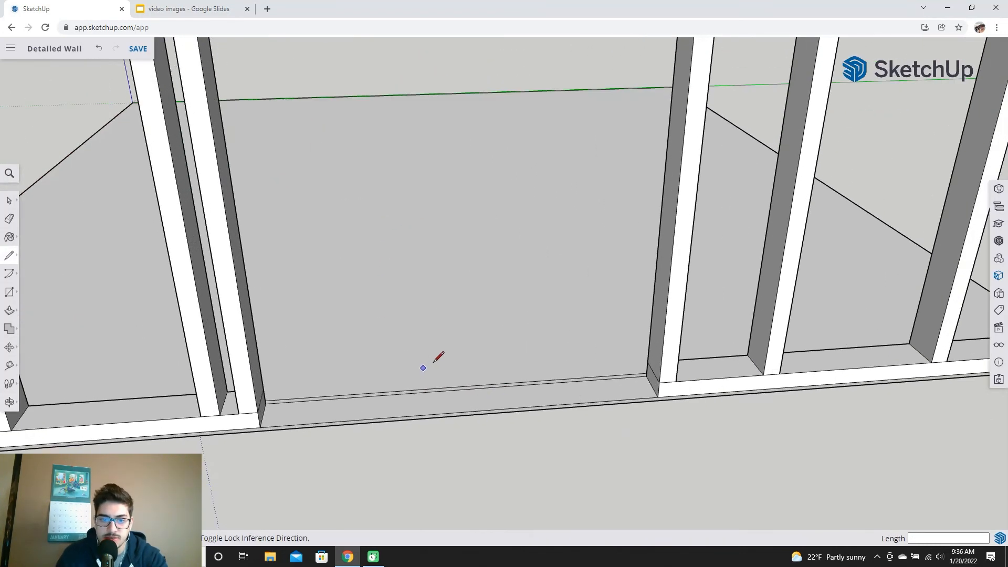
{"action": "middle_click_drag", "start_coordinate": [546, 271], "coordinate": [173, 262]}
{"action": "scroll", "coordinate": [376, 173], "scroll_direction": "down", "scroll_amount": 2}
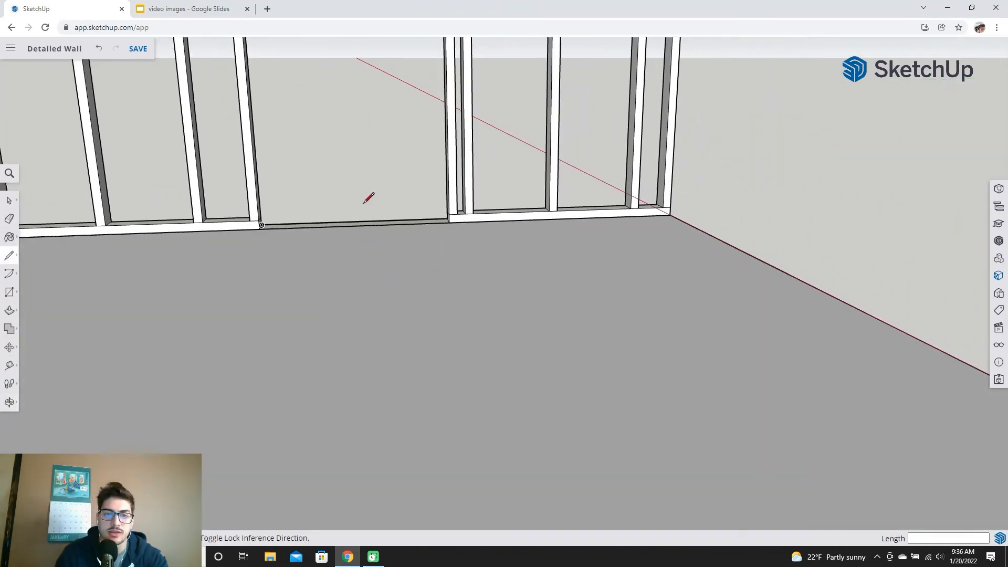
{"action": "scroll", "coordinate": [363, 209], "scroll_direction": "down", "scroll_amount": 2}
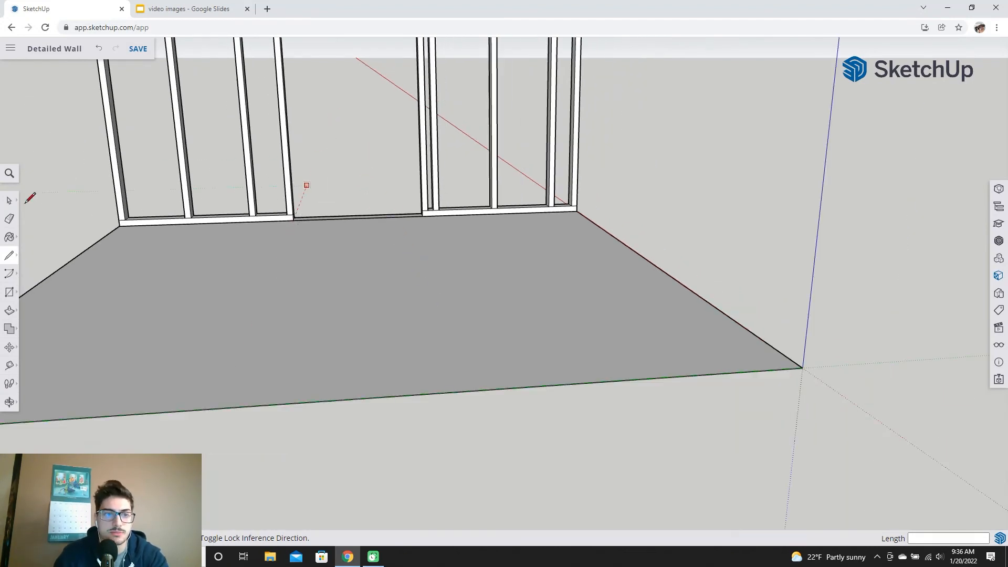
{"action": "left_click", "coordinate": [9, 201]}
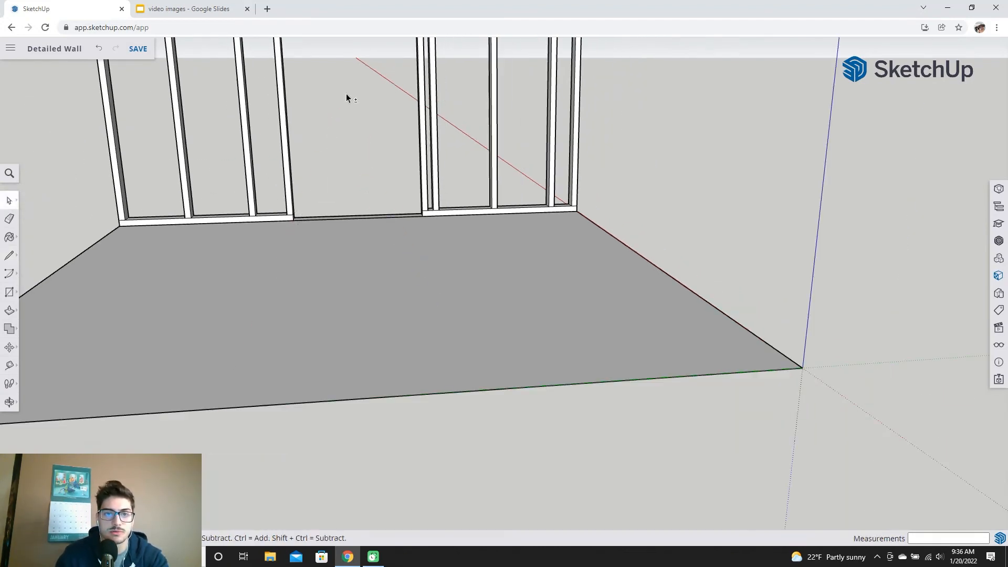
{"action": "middle_click_drag", "start_coordinate": [373, 239], "coordinate": [357, 193]}
{"action": "scroll", "coordinate": [339, 141], "scroll_direction": "down", "scroll_amount": 2}
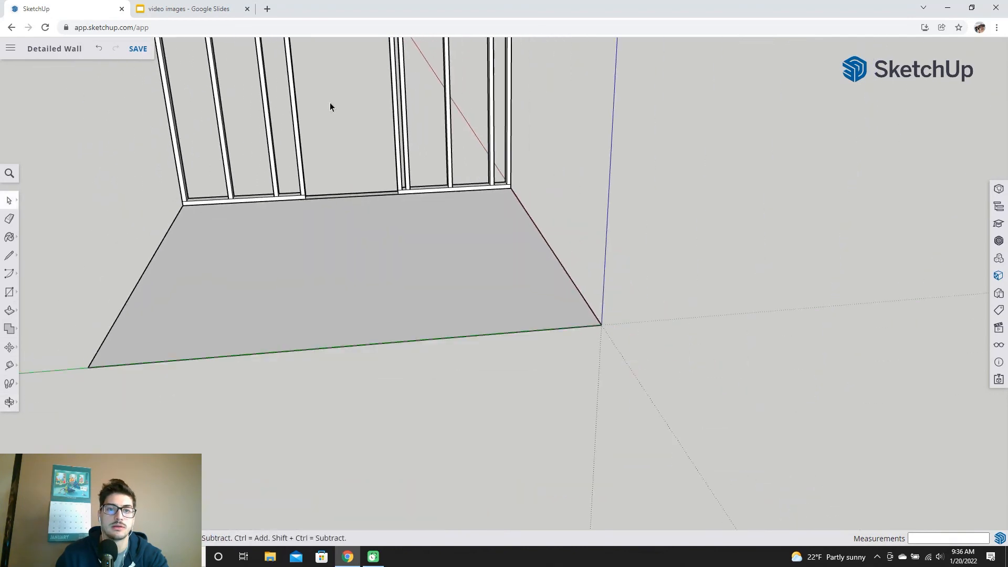
{"action": "middle_click_drag", "start_coordinate": [329, 128], "coordinate": [373, 288]}
{"action": "scroll", "coordinate": [392, 304], "scroll_direction": "up", "scroll_amount": 2}
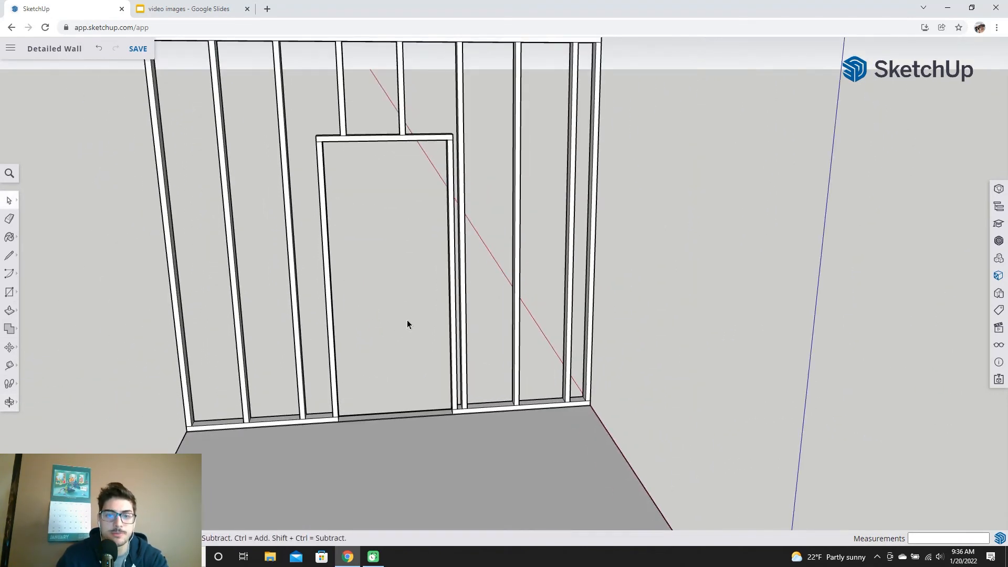
{"action": "scroll", "coordinate": [410, 319], "scroll_direction": "up", "scroll_amount": 1}
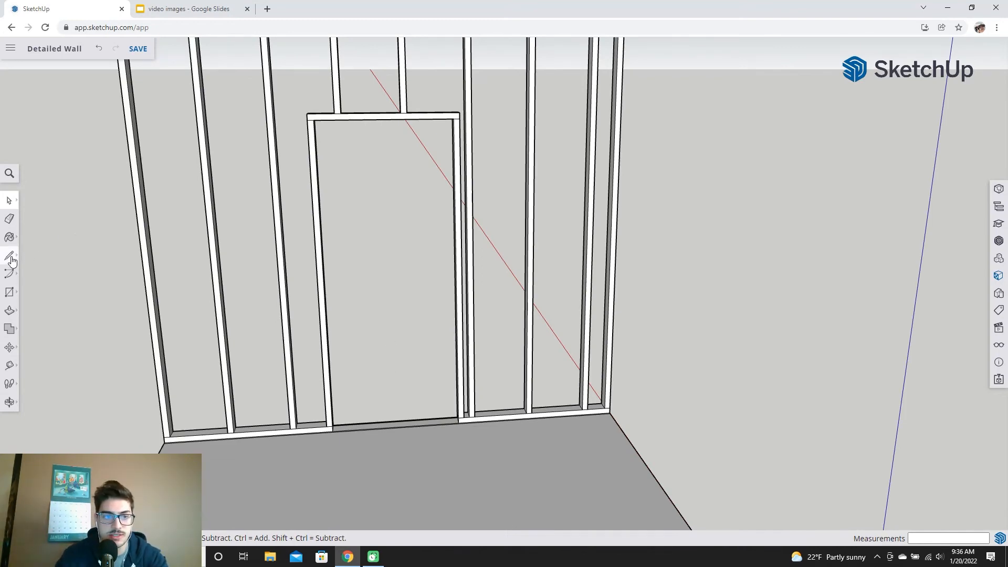
Draw a 3.5" by 1.5" rectangle on the bottom plate against the outer side of the short stud farther from the red axis
{"action": "left_click", "coordinate": [9, 292]}
{"action": "scroll", "coordinate": [323, 421], "scroll_direction": "up", "scroll_amount": 2}
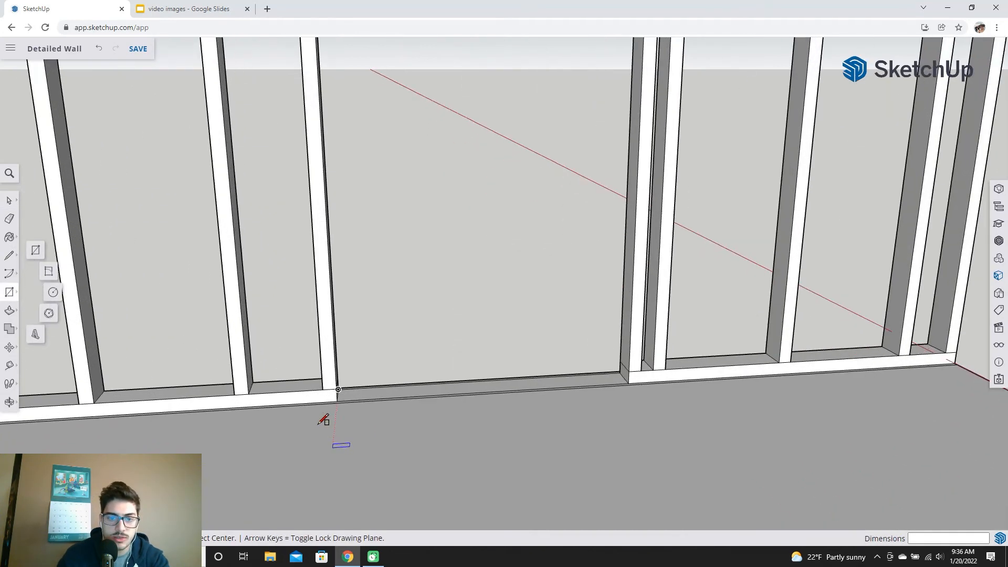
{"action": "middle_click_drag", "start_coordinate": [306, 385], "coordinate": [410, 414], "text": "shift"}
{"action": "scroll", "coordinate": [421, 415], "scroll_direction": "up", "scroll_amount": 3}
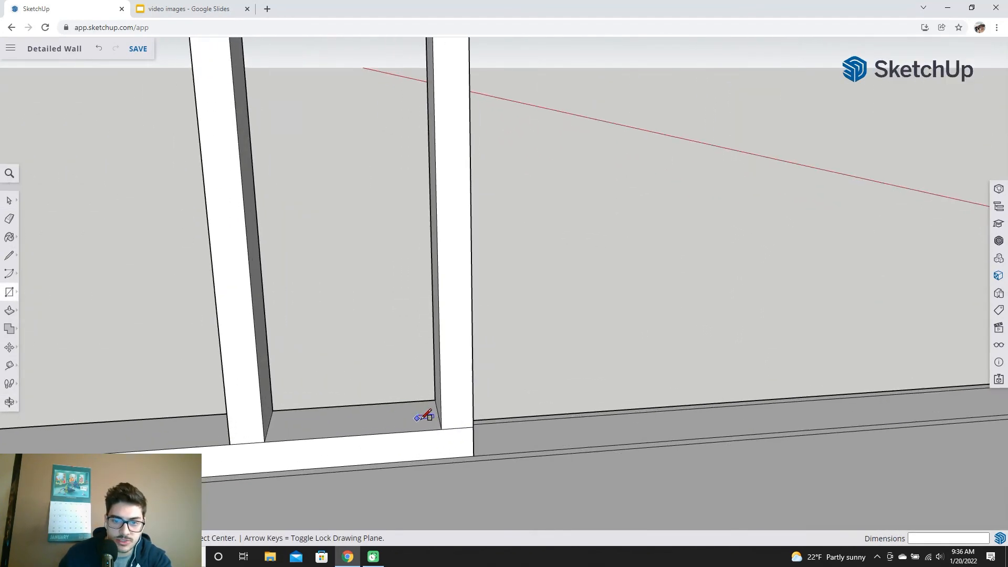
{"action": "left_click", "coordinate": [435, 400]}
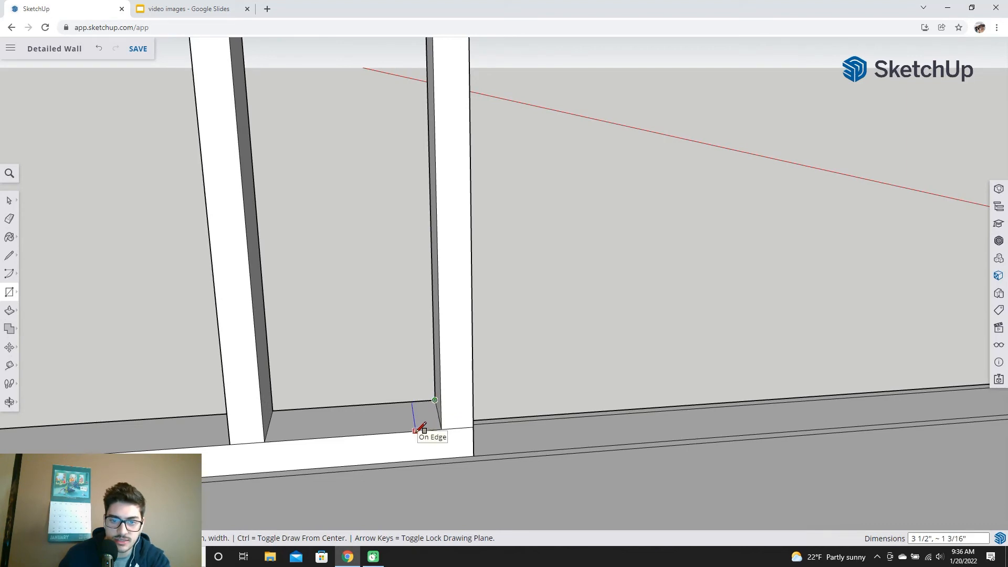
{"action": "type", "text": "3.5, 1.5"}
{"action": "key", "text": "Return"}
Examine the narrow gap at the bottom plate between the other short stud and its neighbouring full-height stud
{"action": "scroll", "coordinate": [767, 434], "scroll_direction": "down", "scroll_amount": 1}
{"action": "middle_click_drag", "start_coordinate": [466, 387], "coordinate": [558, 385], "text": "shift"}
{"action": "middle_click_drag", "start_coordinate": [705, 365], "coordinate": [105, 370], "text": "shift"}
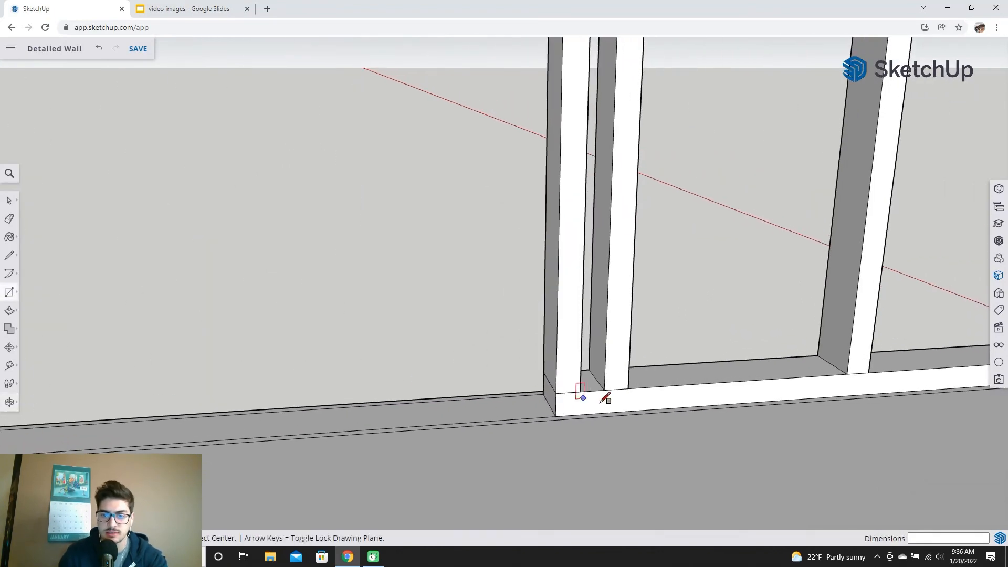
{"action": "scroll", "coordinate": [603, 396], "scroll_direction": "up", "scroll_amount": 3}
{"action": "middle_click_drag", "start_coordinate": [641, 396], "coordinate": [547, 405]}
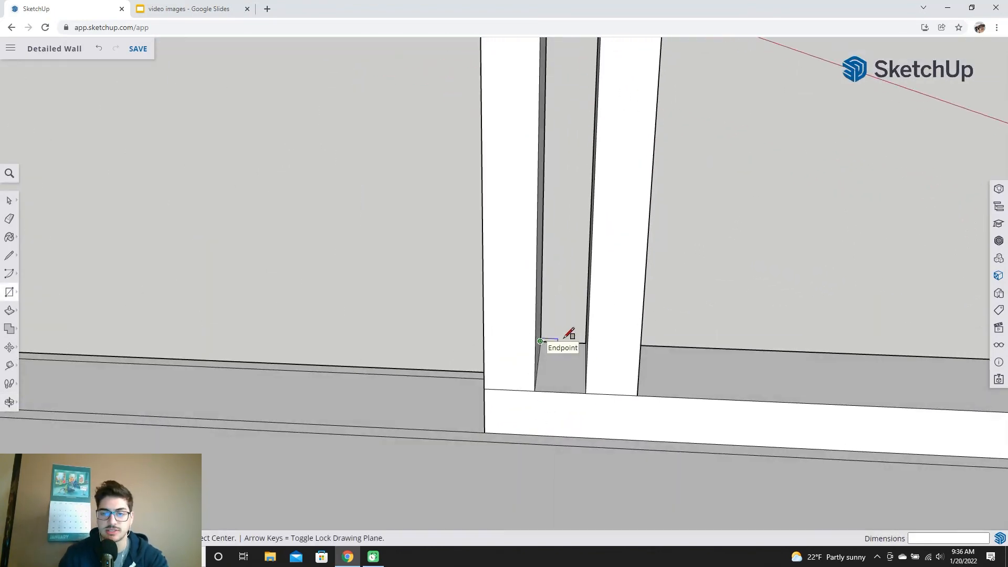
Review the header, short studs and full-height studs around the opening across the whole wall
{"action": "scroll", "coordinate": [544, 339], "scroll_direction": "down", "scroll_amount": 6}
{"action": "middle_click_drag", "start_coordinate": [461, 281], "coordinate": [493, 362], "text": "shift"}
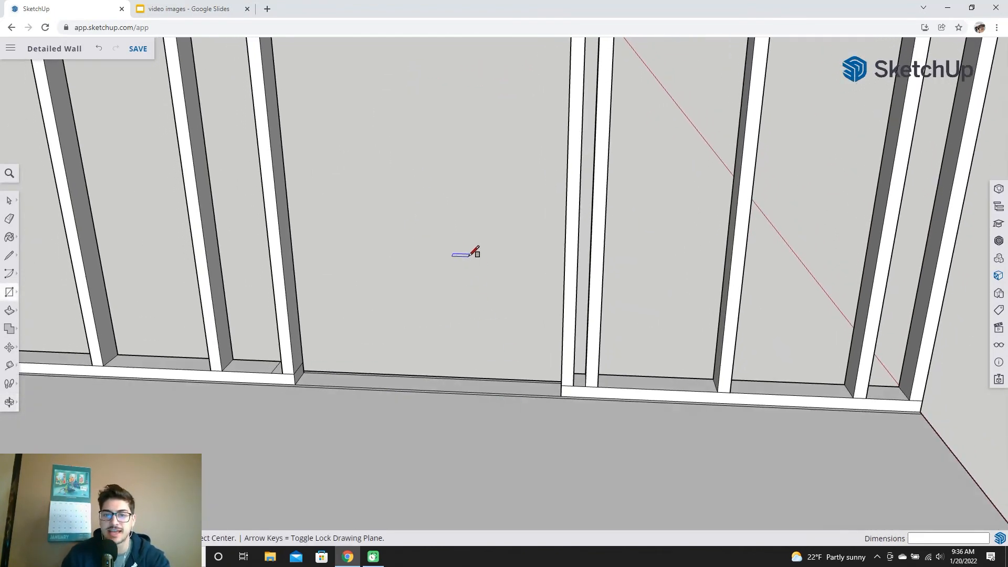
{"action": "scroll", "coordinate": [467, 259], "scroll_direction": "down", "scroll_amount": 2}
{"action": "middle_click_drag", "start_coordinate": [455, 176], "coordinate": [525, 432], "text": "shift"}
{"action": "scroll", "coordinate": [475, 221], "scroll_direction": "down", "scroll_amount": 3}
{"action": "middle_click_drag", "start_coordinate": [486, 182], "coordinate": [530, 417], "text": "shift"}
{"action": "mouse_move", "coordinate": [490, 239]}
{"action": "middle_mouse_down", "text": "shift"}
{"action": "mouse_move", "coordinate": [525, 310]}
{"action": "mouse_move", "coordinate": [490, 258]}
{"action": "middle_mouse_up", "text": "shift"}
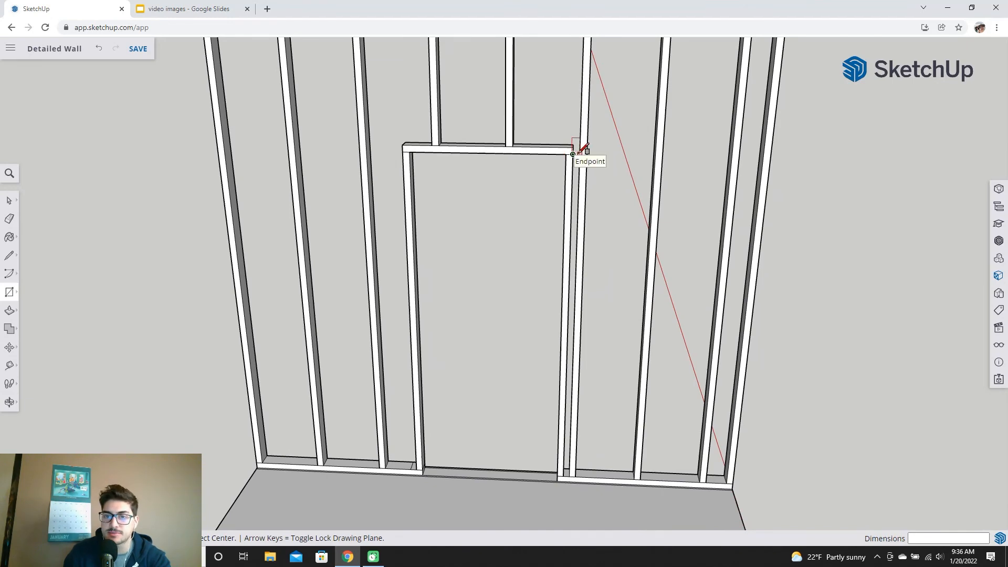
{"action": "left_click", "coordinate": [577, 206]}
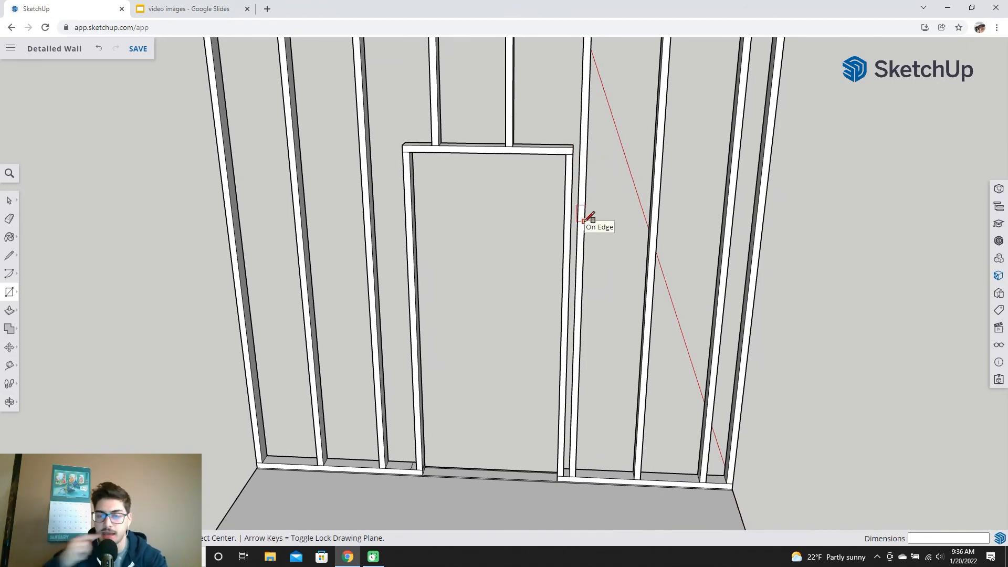
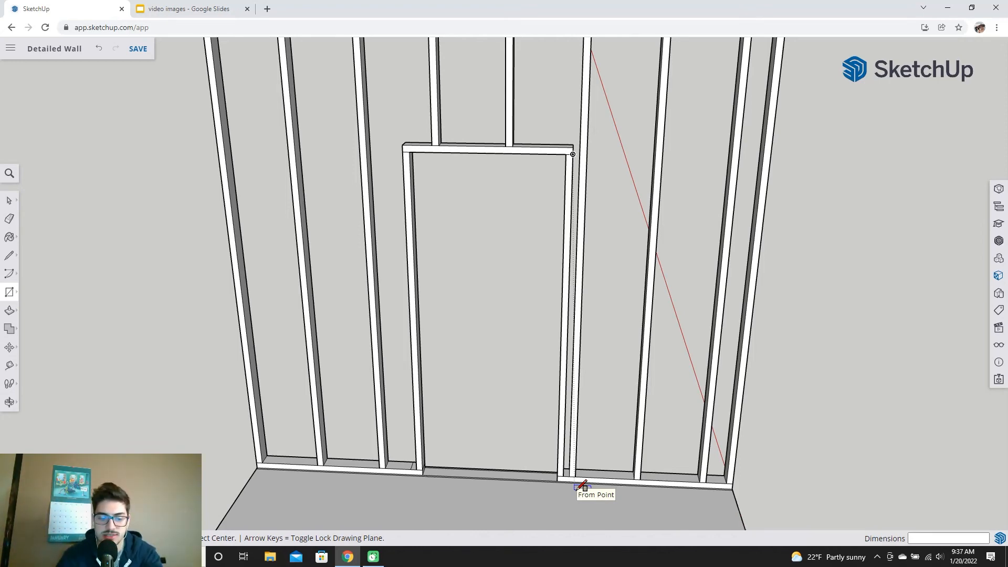
{"action": "scroll", "coordinate": [551, 121], "scroll_direction": "down", "scroll_amount": 4}
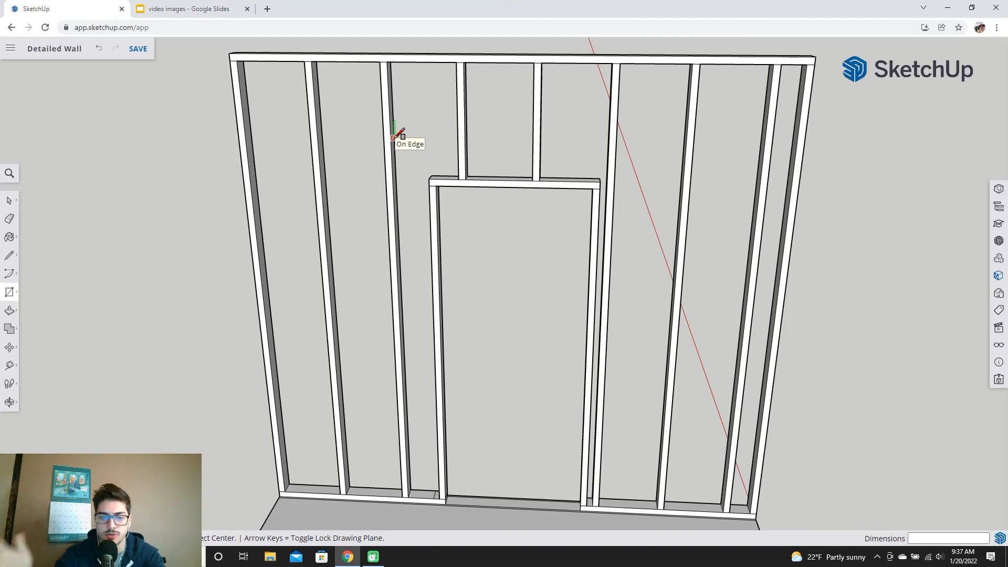
{"action": "scroll", "coordinate": [544, 420], "scroll_direction": "up", "scroll_amount": 4}
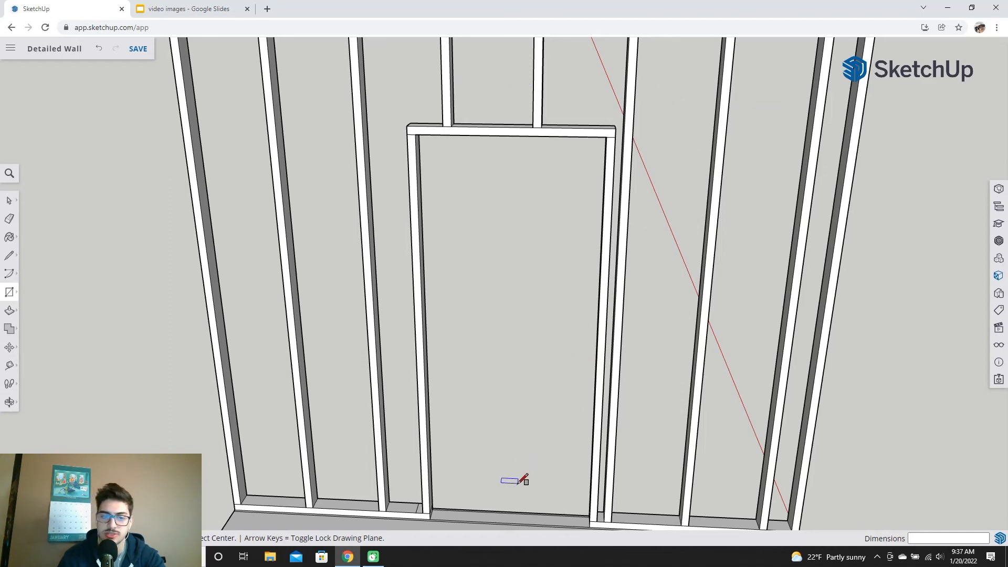
{"action": "scroll", "coordinate": [505, 525], "scroll_direction": "down", "scroll_amount": 4}
{"action": "scroll", "coordinate": [513, 473], "scroll_direction": "up", "scroll_amount": 5}
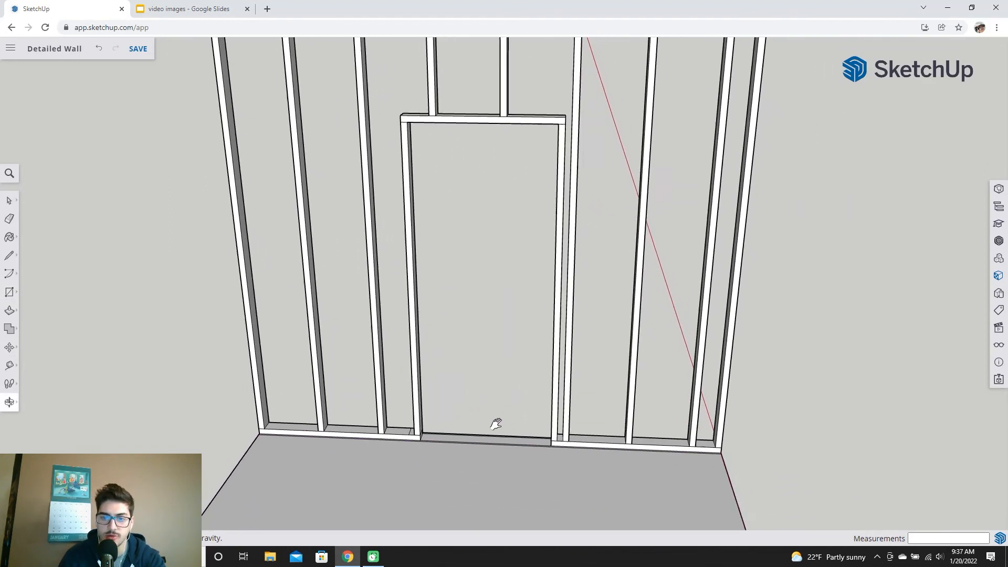
Push/Pull the small base rectangle between the short stud nearer the red axis and its full-height neighbour up to the top plate, 8' 10 1/2"
{"action": "scroll", "coordinate": [556, 444], "scroll_direction": "up", "scroll_amount": 2}
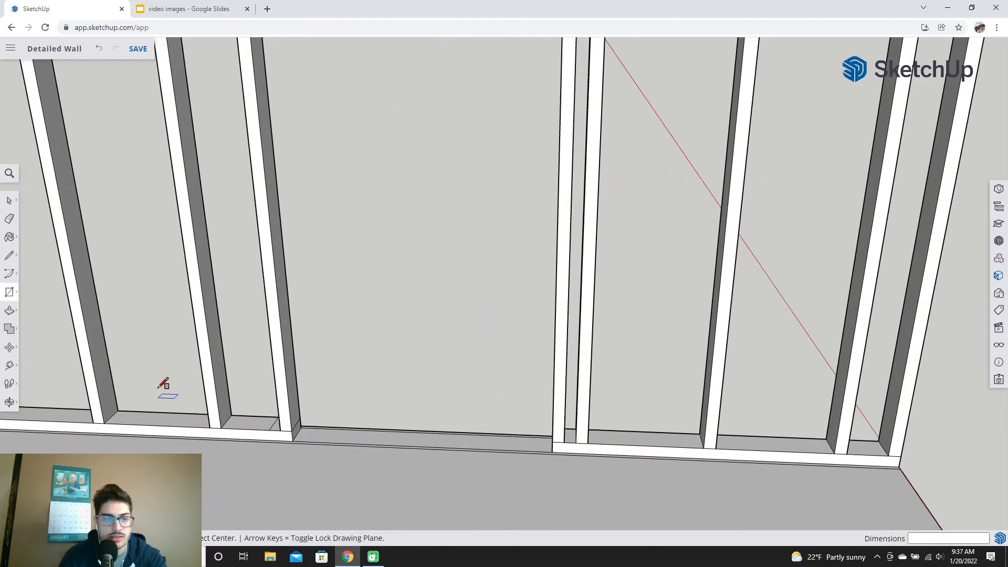
{"action": "left_click", "coordinate": [9, 311]}
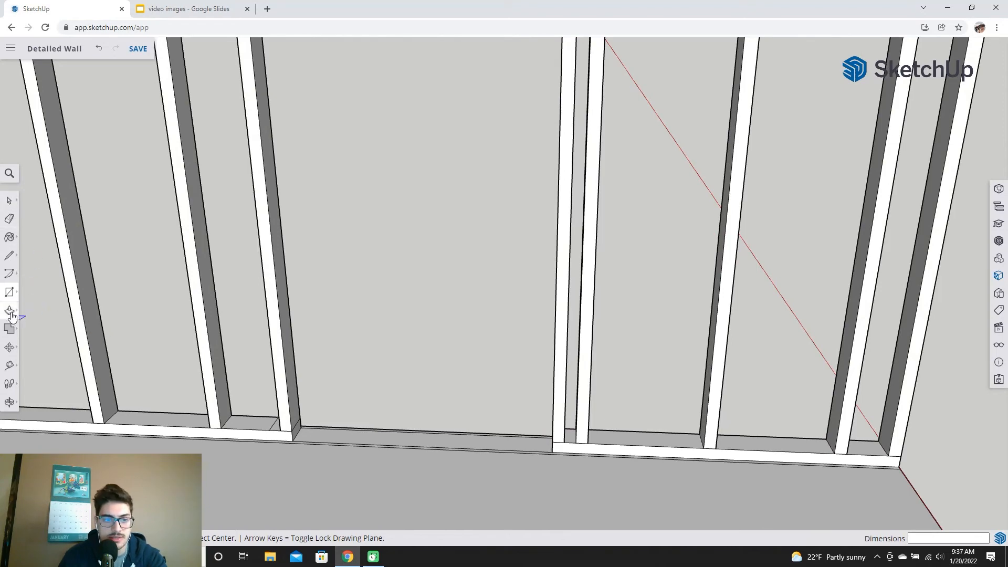
{"action": "left_click", "coordinate": [570, 437]}
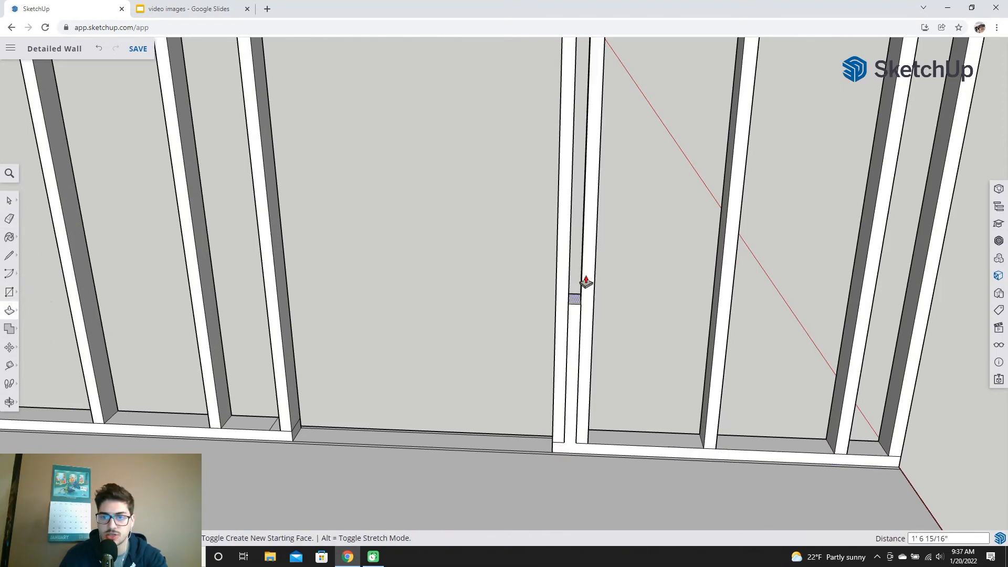
{"action": "scroll", "coordinate": [585, 247], "scroll_direction": "down", "scroll_amount": 1}
{"action": "scroll", "coordinate": [586, 247], "scroll_direction": "down", "scroll_amount": 1}
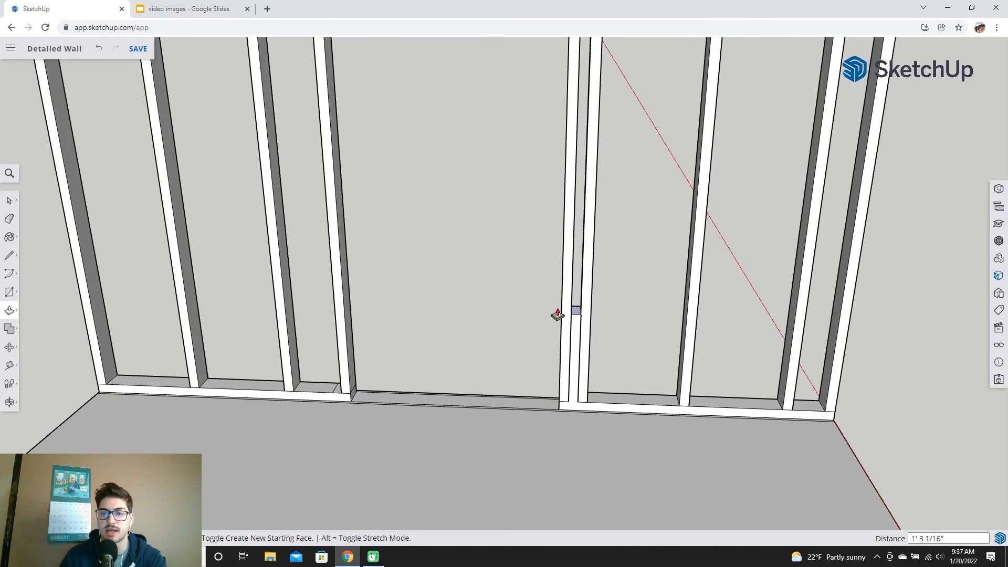
{"action": "scroll", "coordinate": [572, 236], "scroll_direction": "down", "scroll_amount": 3}
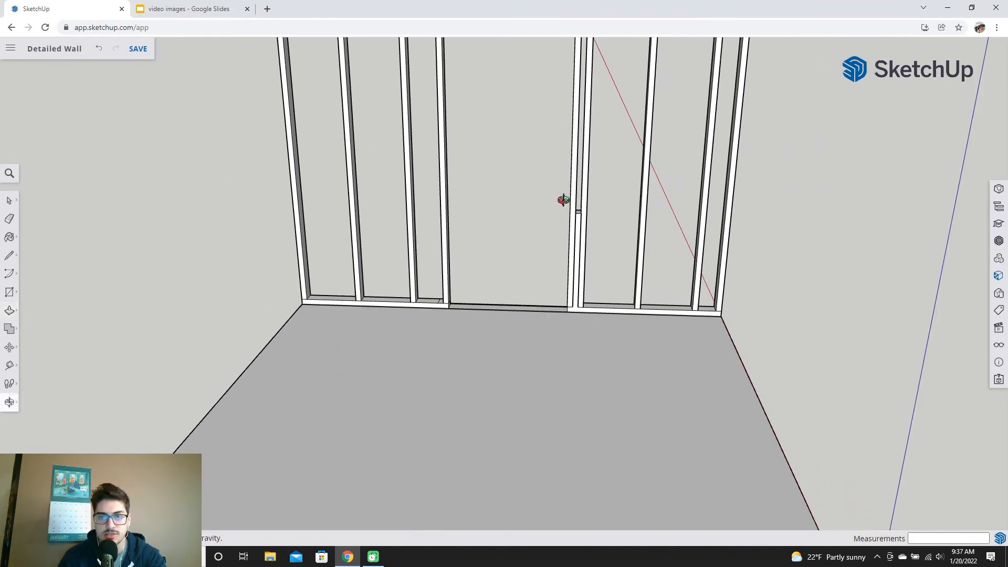
{"action": "middle_click_drag", "start_coordinate": [562, 99], "coordinate": [547, 298], "text": "shift"}
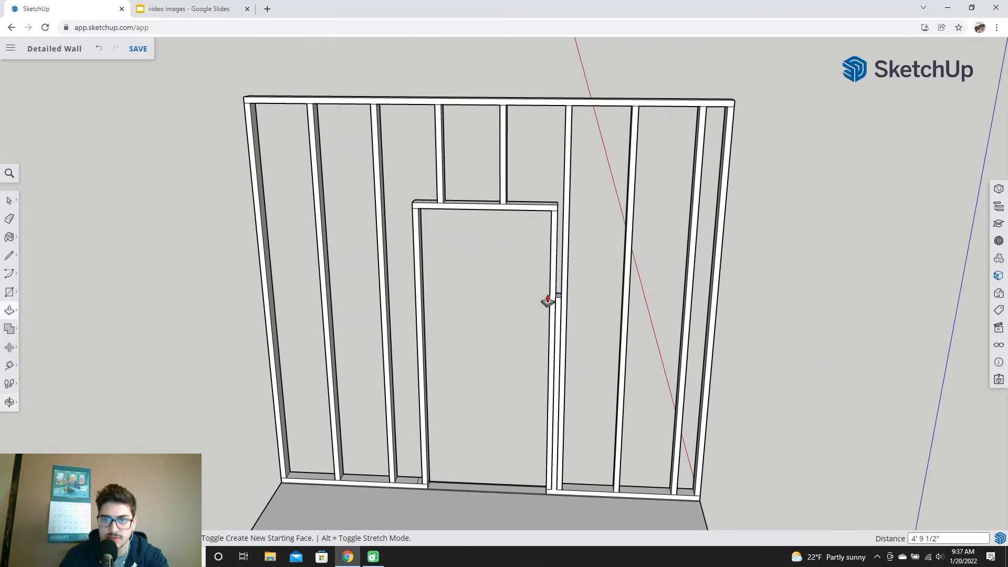
{"action": "left_click", "coordinate": [551, 109]}
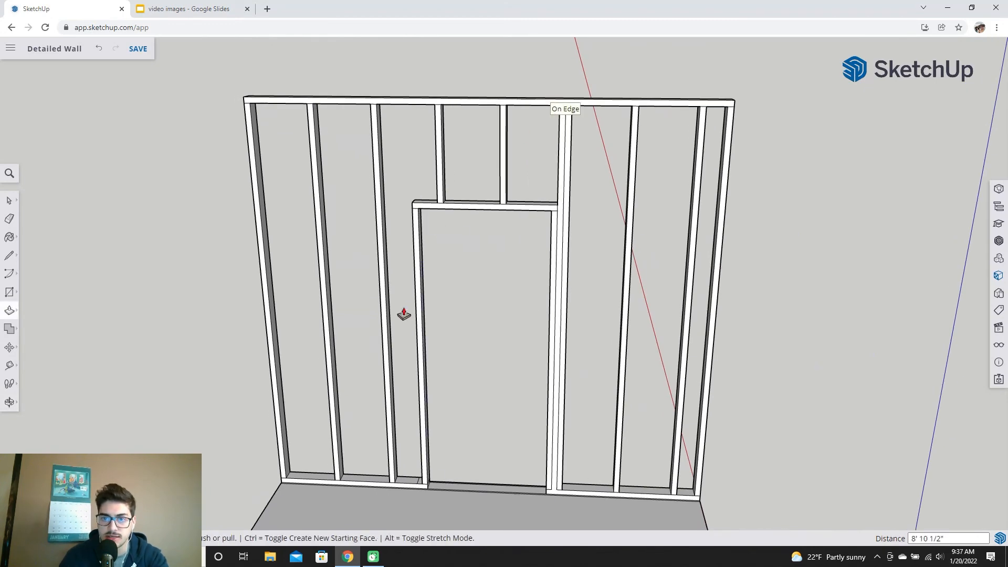
Push/Pull the base rectangle beside the short stud farther from the red axis up to the top plate, 8' 10 1/2"
{"action": "scroll", "coordinate": [422, 479], "scroll_direction": "up", "scroll_amount": 2}
{"action": "left_click", "coordinate": [418, 487]}
{"action": "scroll", "coordinate": [400, 144], "scroll_direction": "down", "scroll_amount": 5}
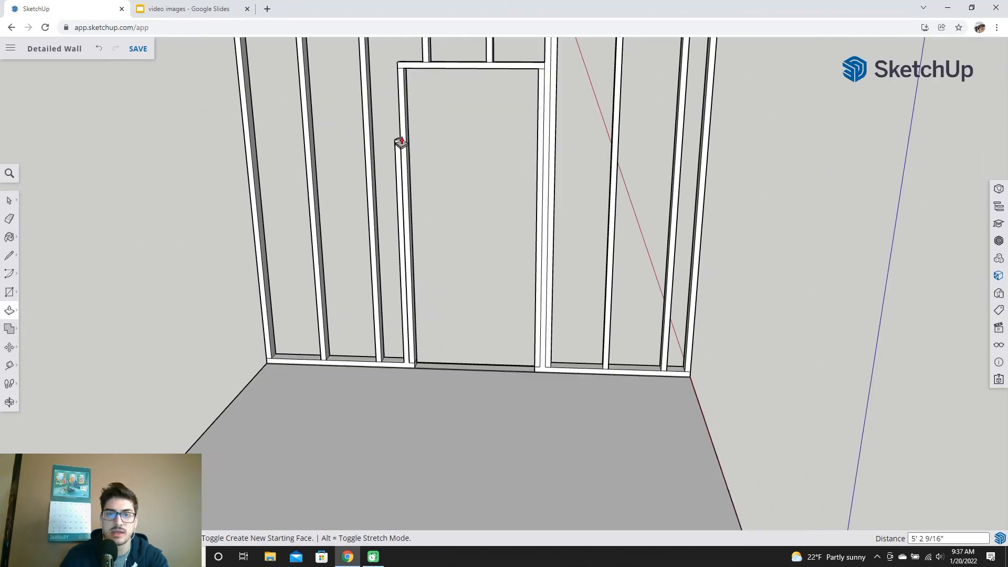
{"action": "left_click", "coordinate": [432, 180]}
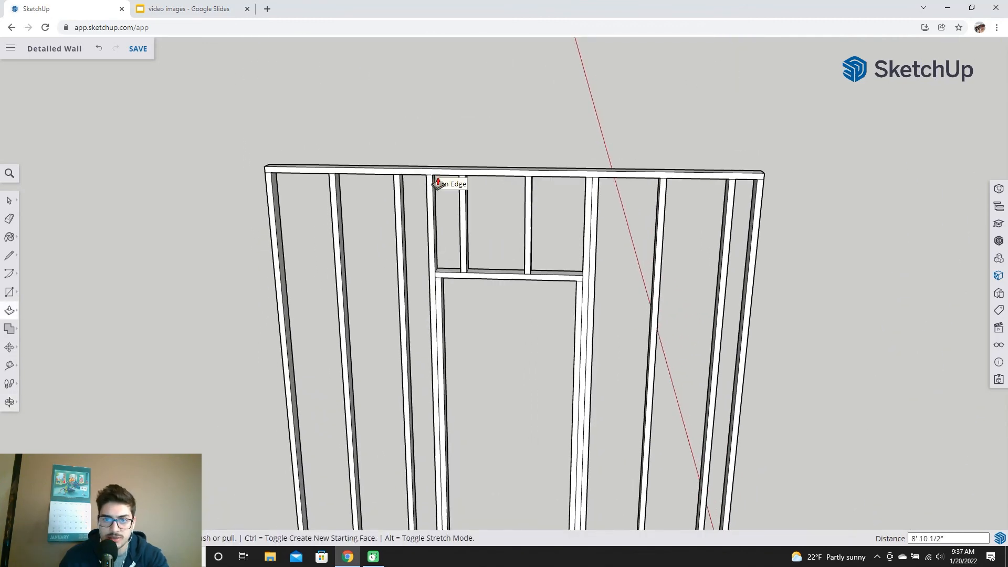
{"action": "scroll", "coordinate": [516, 368], "scroll_direction": "down", "scroll_amount": 3}
{"action": "middle_click_drag", "start_coordinate": [510, 462], "coordinate": [490, 403], "text": "shift"}
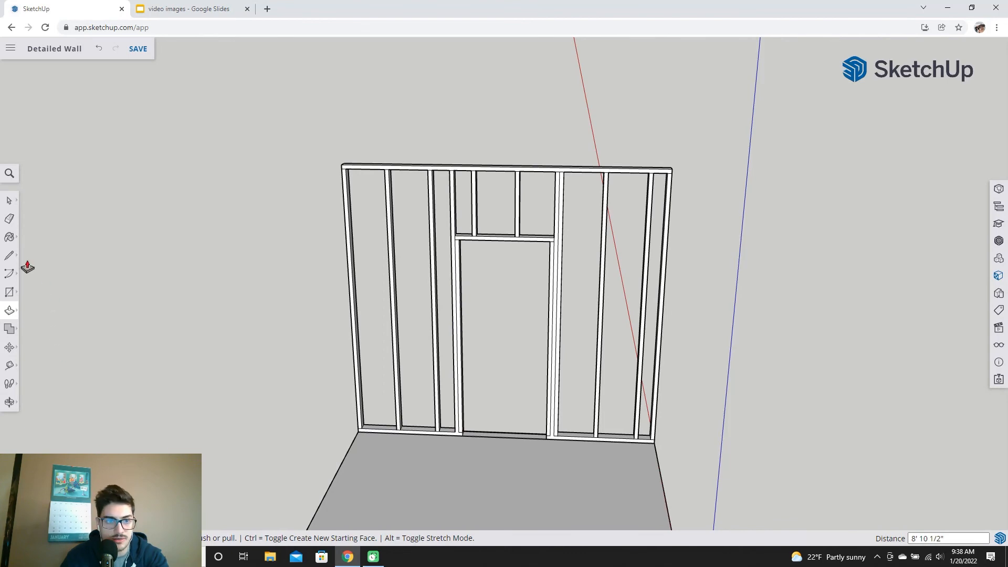
Draw the missing edges between the stud bases and the bottom plate on the floor side of the opening
{"action": "left_click", "coordinate": [9, 256]}
{"action": "scroll", "coordinate": [480, 410], "scroll_direction": "up", "scroll_amount": 5}
{"action": "left_click", "coordinate": [426, 439]}
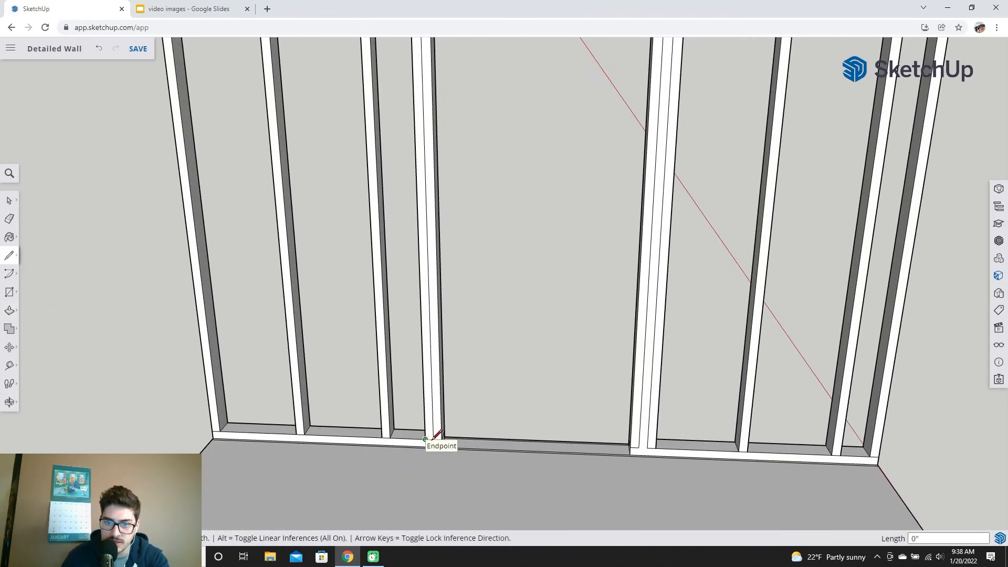
{"action": "left_click", "coordinate": [639, 447]}
{"action": "left_click", "coordinate": [647, 445]}
Draw the missing 1 1/2" edges between the stud bases and the bottom plate on the wall's outer side, on both sides of the opening
{"action": "middle_click_drag", "start_coordinate": [641, 367], "coordinate": [271, 419]}
{"action": "left_click", "coordinate": [320, 412]}
{"action": "left_click", "coordinate": [328, 411]}
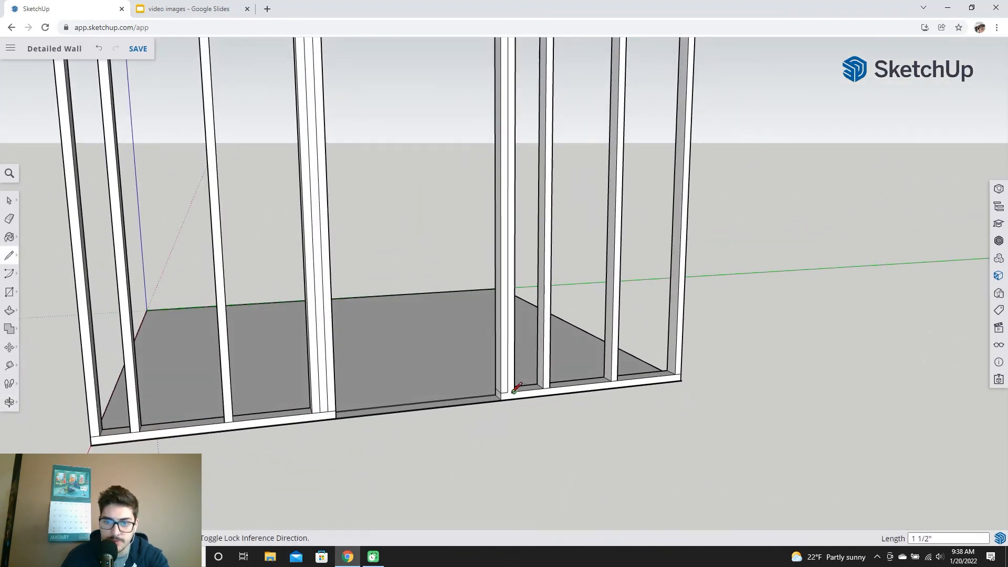
{"action": "left_click", "coordinate": [507, 392]}
{"action": "left_click", "coordinate": [515, 392]}
{"action": "scroll", "coordinate": [449, 311], "scroll_direction": "down", "scroll_amount": 4}
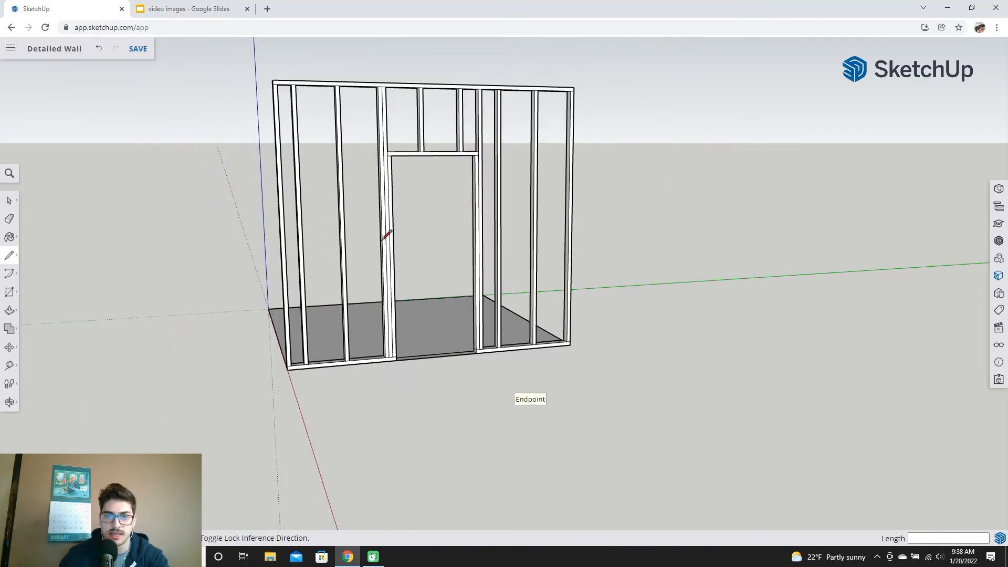
Try a horizontal line joining the midpoints of two adjacent full-height studs on the wall's outer side
{"action": "middle_click_drag", "start_coordinate": [448, 219], "coordinate": [382, 309], "text": "shift"}
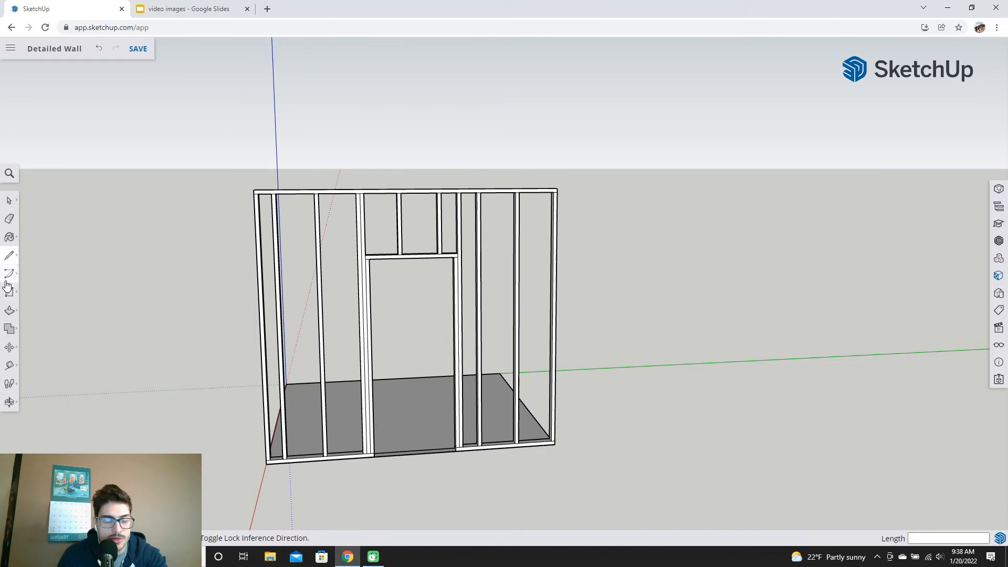
{"action": "scroll", "coordinate": [357, 341], "scroll_direction": "up", "scroll_amount": 3}
{"action": "middle_click_drag", "start_coordinate": [383, 322], "coordinate": [446, 391]}
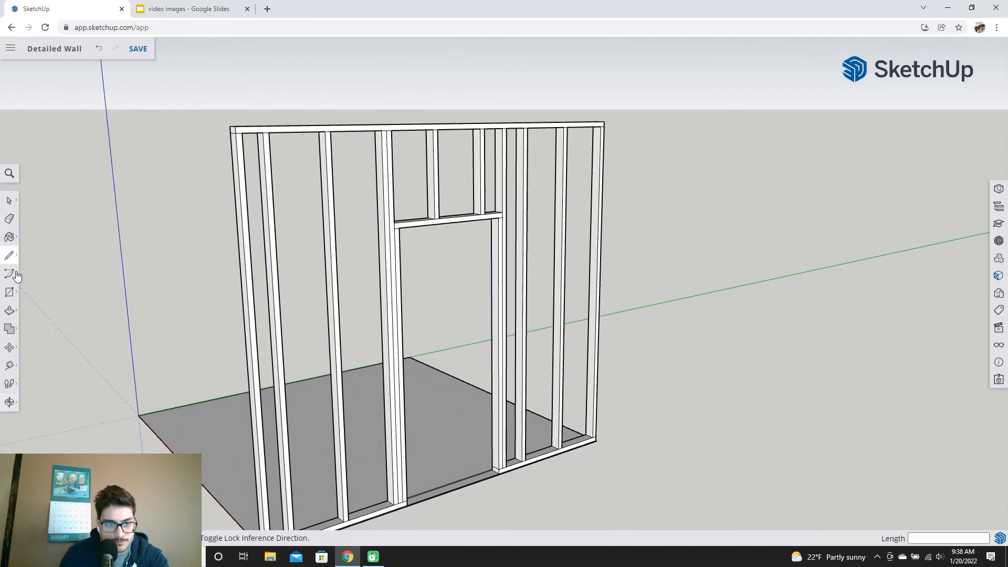
{"action": "middle_click_drag", "start_coordinate": [563, 361], "coordinate": [611, 329]}
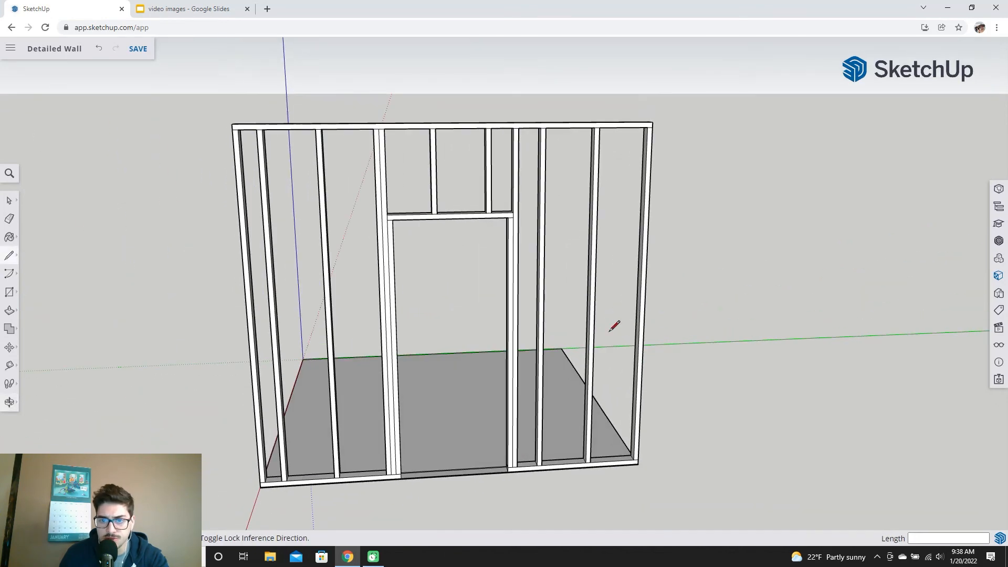
{"action": "left_click", "coordinate": [544, 305]}
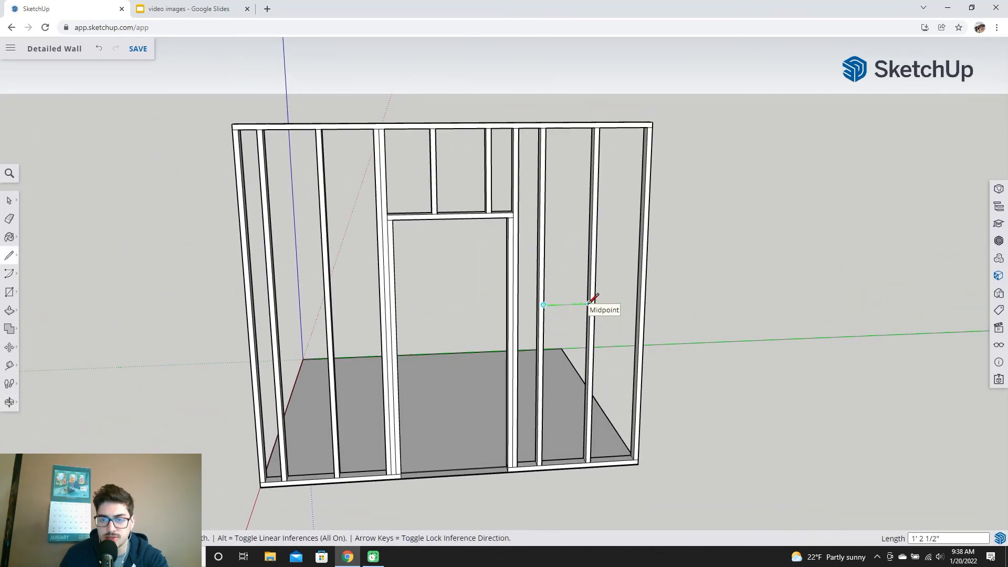
{"action": "left_click", "coordinate": [590, 304]}
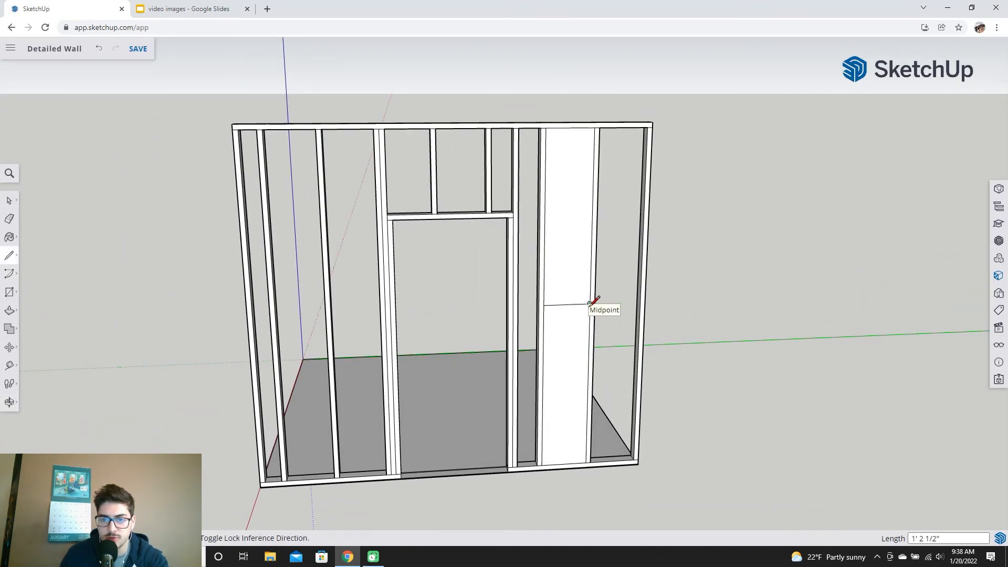
Delete the faces filling the gap between the two full-height studs, along with the midpoint line
{"action": "left_click", "coordinate": [9, 200]}
{"action": "left_click", "coordinate": [572, 348]}
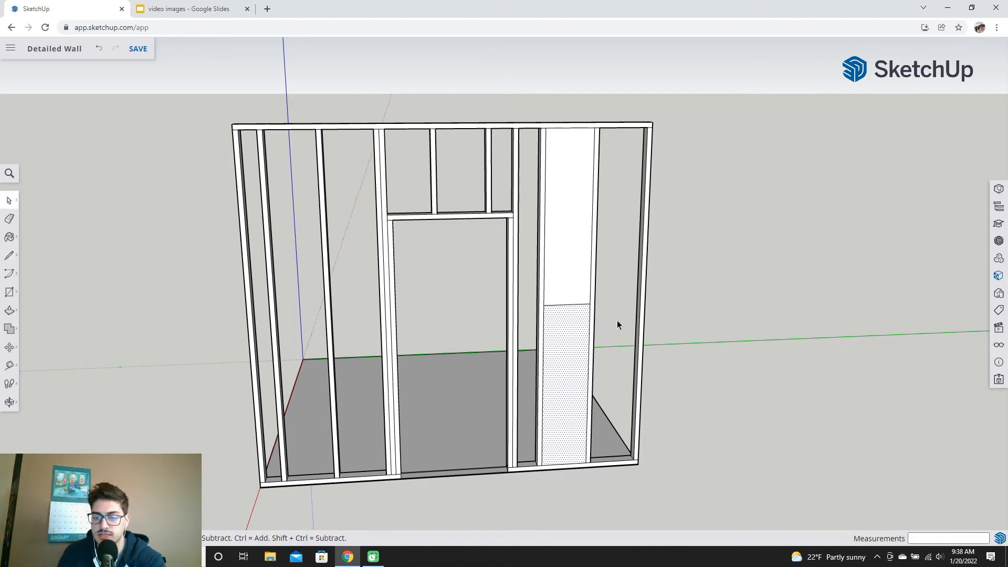
{"action": "key", "text": "Delete"}
{"action": "left_click", "coordinate": [568, 301]}
{"action": "key", "text": "Delete"}
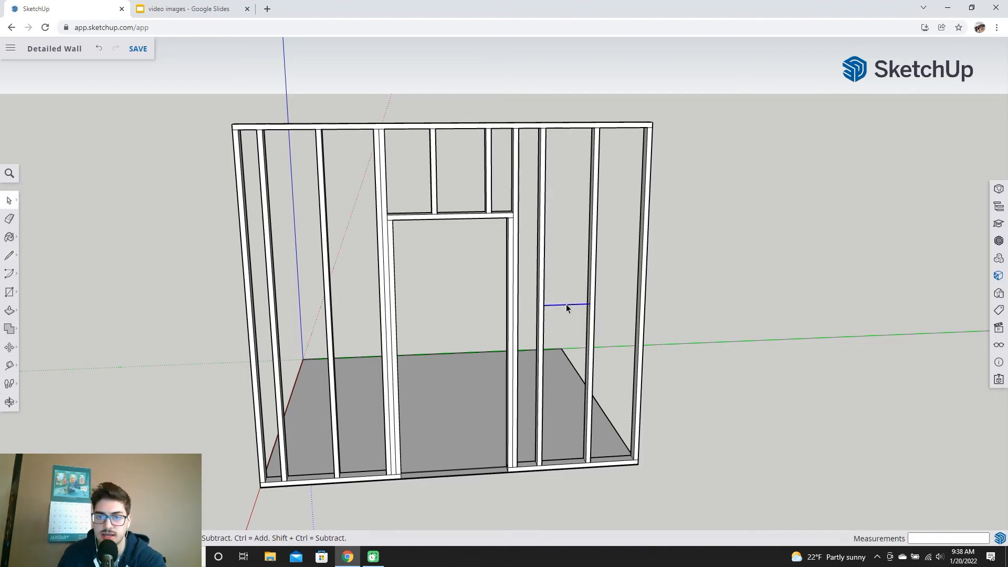
Push/Pull the narrow floor strip along the wall's outer side up to the top plate's edge, 9' 1 1/2", to form the sheathing
{"action": "middle_click_drag", "start_coordinate": [664, 313], "coordinate": [561, 408]}
{"action": "scroll", "coordinate": [547, 428], "scroll_direction": "up", "scroll_amount": 2}
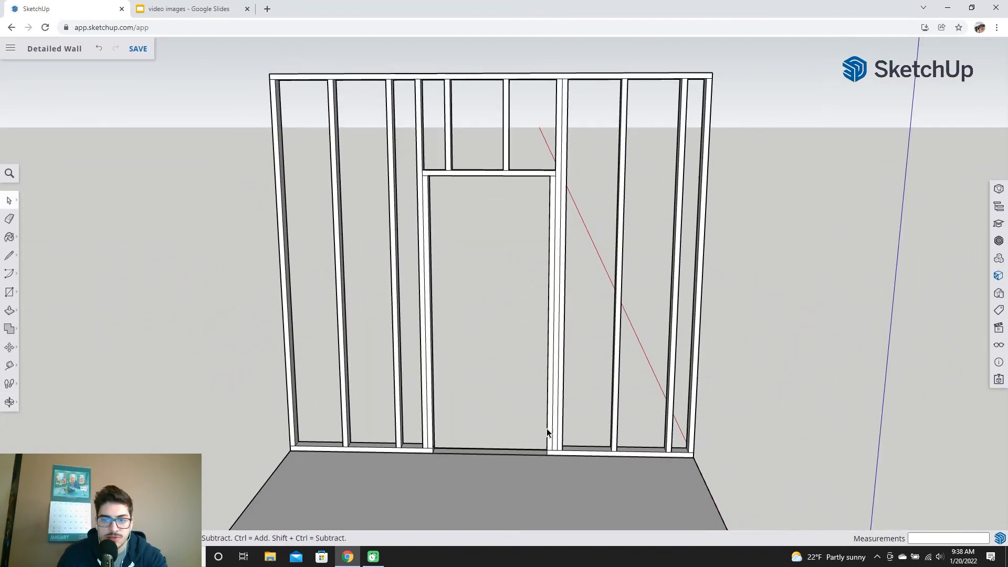
{"action": "scroll", "coordinate": [547, 429], "scroll_direction": "up", "scroll_amount": 2}
{"action": "scroll", "coordinate": [530, 417], "scroll_direction": "down", "scroll_amount": 2}
{"action": "middle_click_drag", "start_coordinate": [536, 385], "coordinate": [592, 226]}
{"action": "middle_click_drag", "start_coordinate": [560, 370], "coordinate": [590, 344]}
{"action": "scroll", "coordinate": [506, 265], "scroll_direction": "up", "scroll_amount": 3}
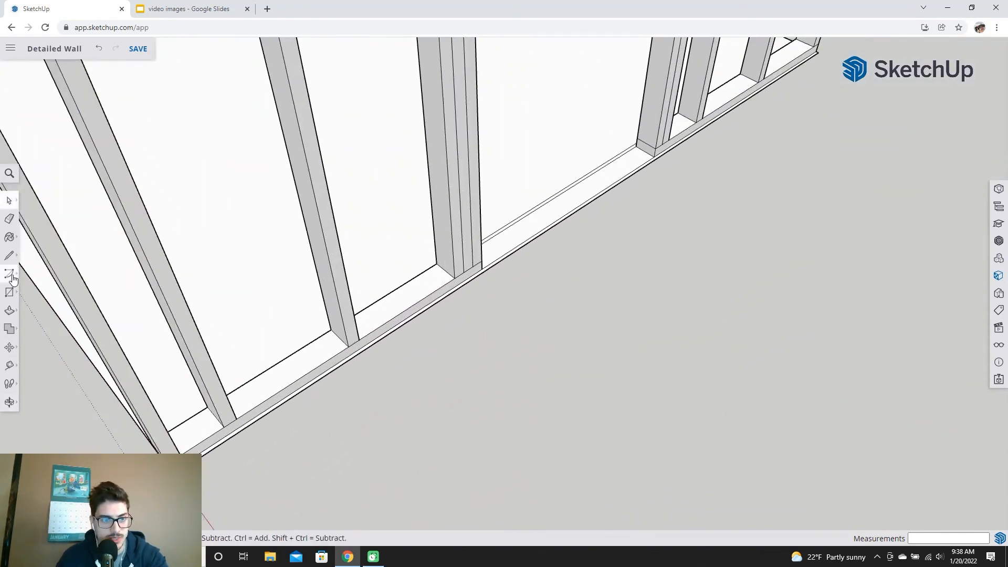
{"action": "left_click", "coordinate": [10, 313]}
{"action": "left_click", "coordinate": [405, 324]}
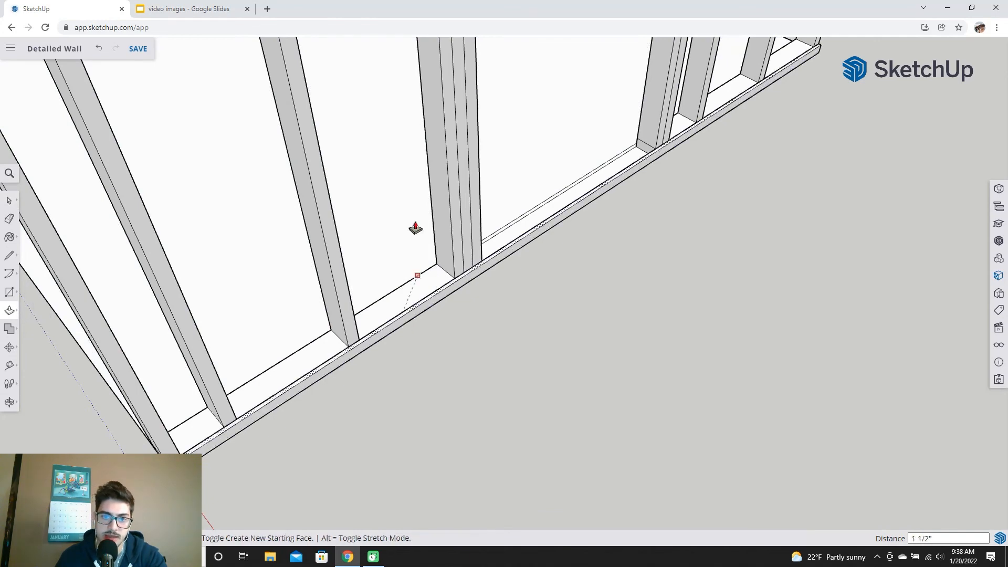
{"action": "scroll", "coordinate": [412, 221], "scroll_direction": "down", "scroll_amount": 4}
{"action": "middle_click_drag", "start_coordinate": [392, 126], "coordinate": [481, 374], "text": "shift"}
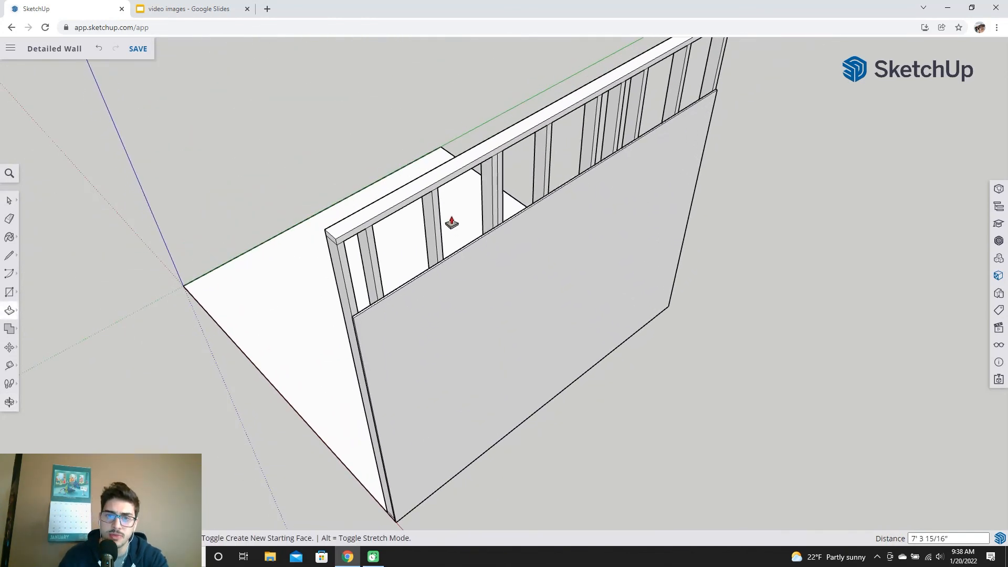
{"action": "left_click", "coordinate": [427, 189]}
{"action": "scroll", "coordinate": [648, 418], "scroll_direction": "up", "scroll_amount": 2}
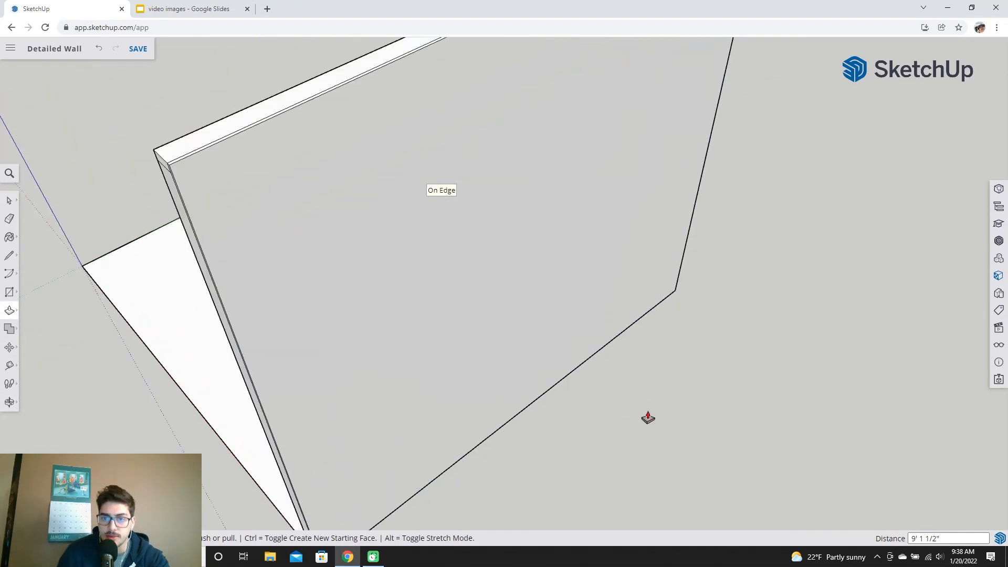
{"action": "scroll", "coordinate": [516, 340], "scroll_direction": "down", "scroll_amount": 2}
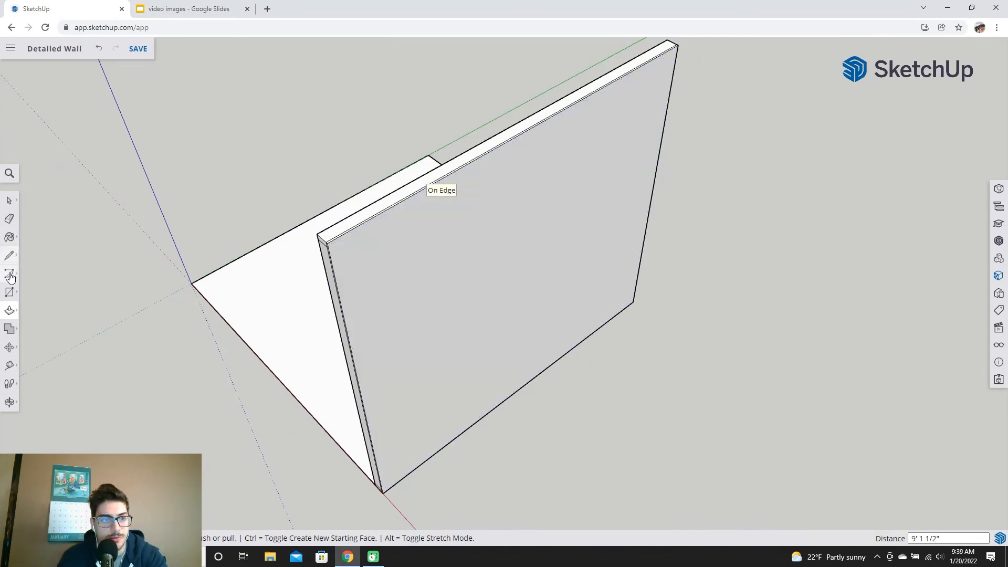
Cut the door opening through the sheathing by pushing the framed face 1/2" to the outer side
{"action": "middle_click_drag", "start_coordinate": [277, 383], "coordinate": [354, 293]}
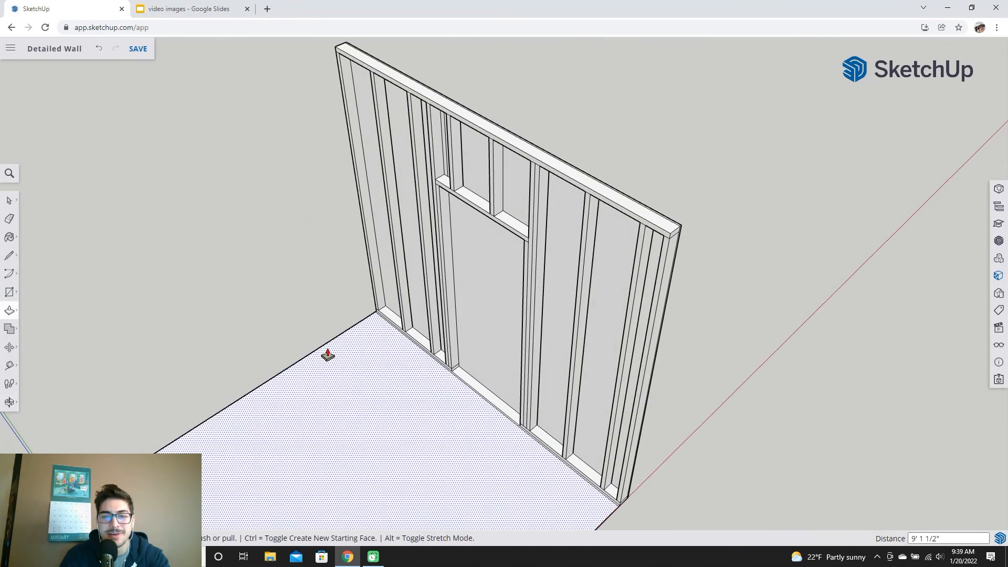
{"action": "middle_click_drag", "start_coordinate": [331, 354], "coordinate": [428, 410]}
{"action": "key", "text": "p"}
{"action": "left_click", "coordinate": [468, 364]}
{"action": "middle_click_drag", "start_coordinate": [570, 316], "coordinate": [151, 351]}
{"action": "left_click", "coordinate": [463, 362]}
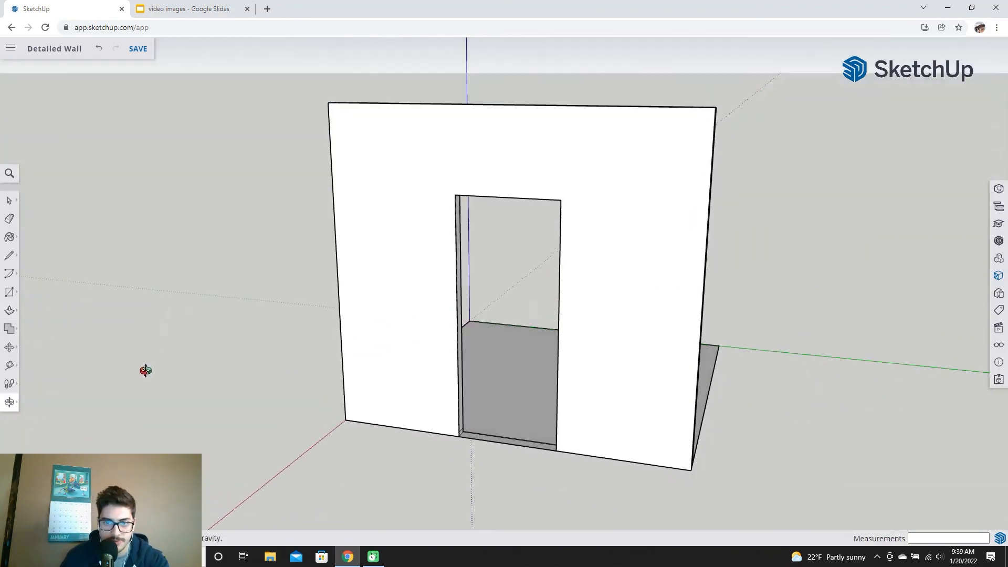
Measure the sheathed door opening's width along its base and its height along one side
{"action": "scroll", "coordinate": [407, 421], "scroll_direction": "up", "scroll_amount": 5}
{"action": "middle_click_drag", "start_coordinate": [607, 317], "coordinate": [567, 362]}
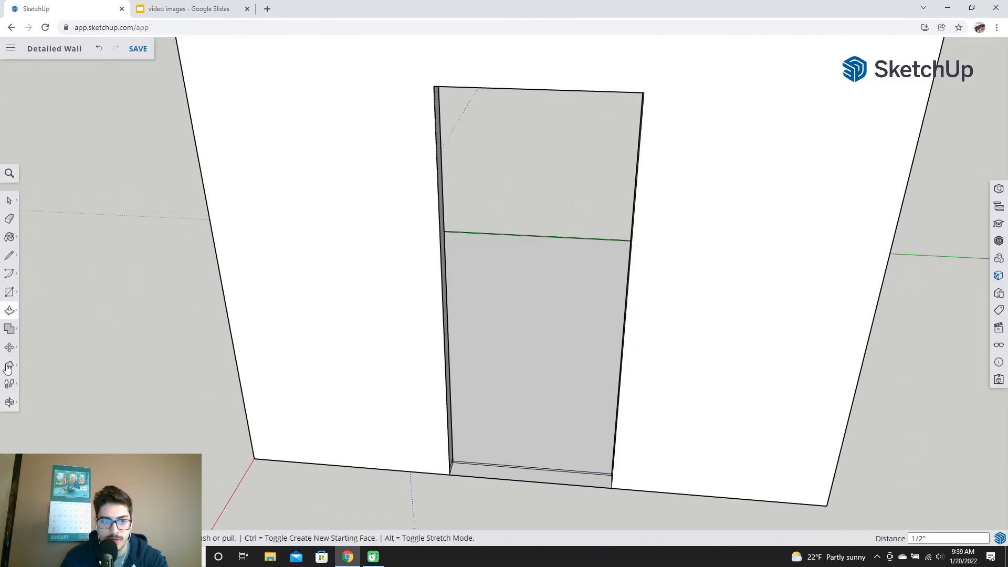
{"action": "left_click", "coordinate": [9, 366]}
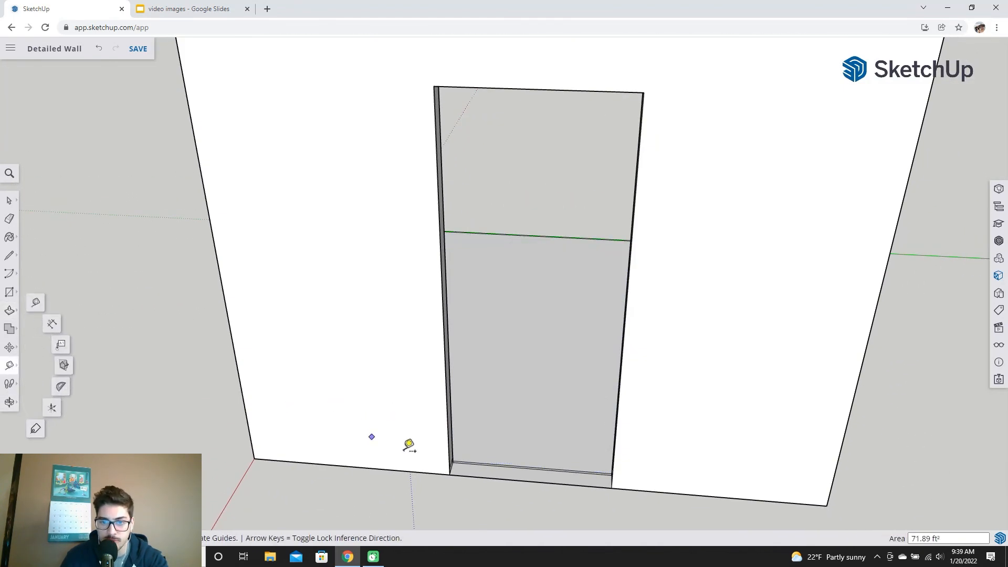
{"action": "left_click", "coordinate": [450, 474]}
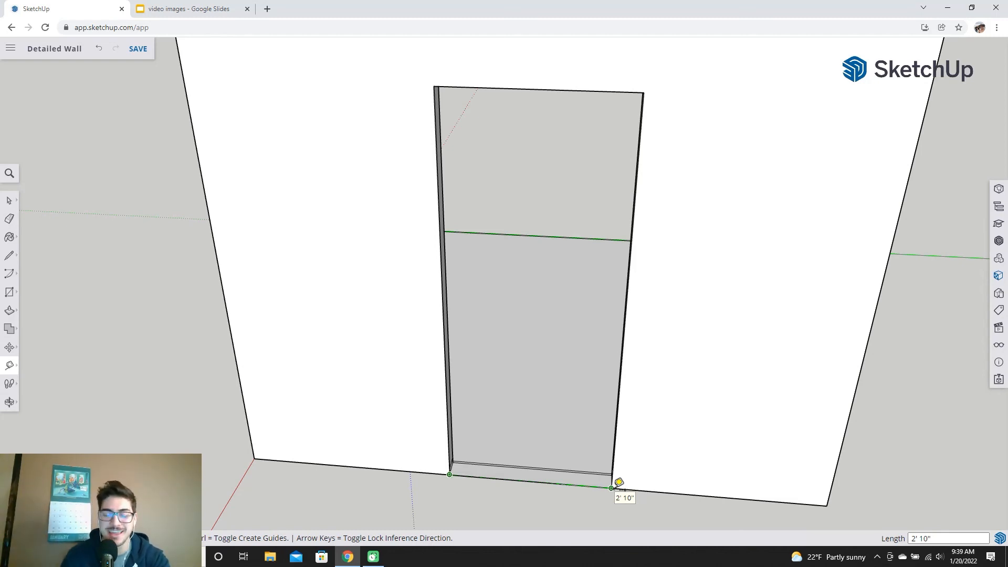
{"action": "left_click", "coordinate": [439, 78]}
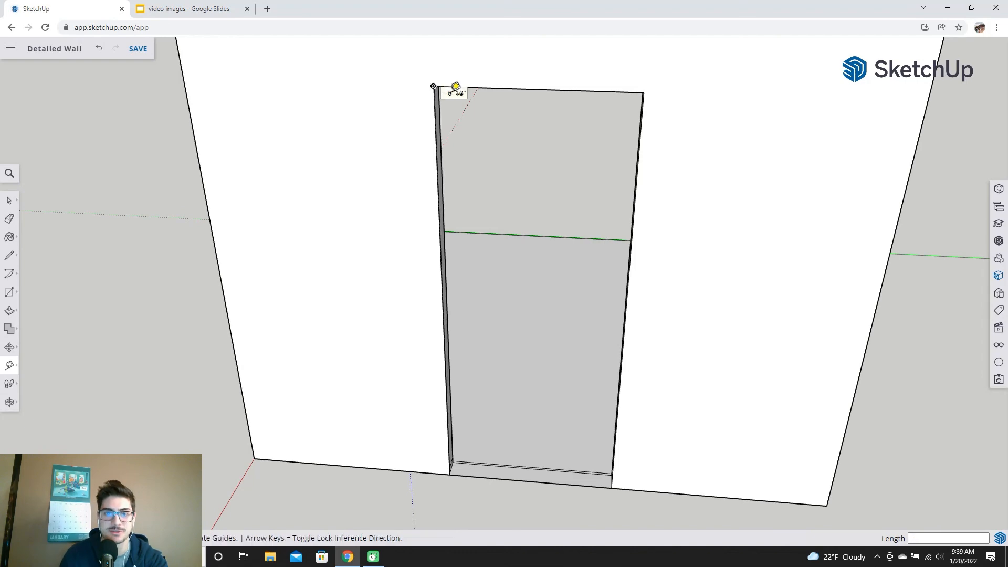
{"action": "left_click", "coordinate": [9, 202]}
Examine the framed side of the wall around the door header, cripple studs and full-height studs
{"action": "middle_click_drag", "start_coordinate": [876, 310], "coordinate": [226, 283]}
{"action": "middle_click_drag", "start_coordinate": [822, 351], "coordinate": [485, 318]}
{"action": "scroll", "coordinate": [466, 280], "scroll_direction": "down", "scroll_amount": 5}
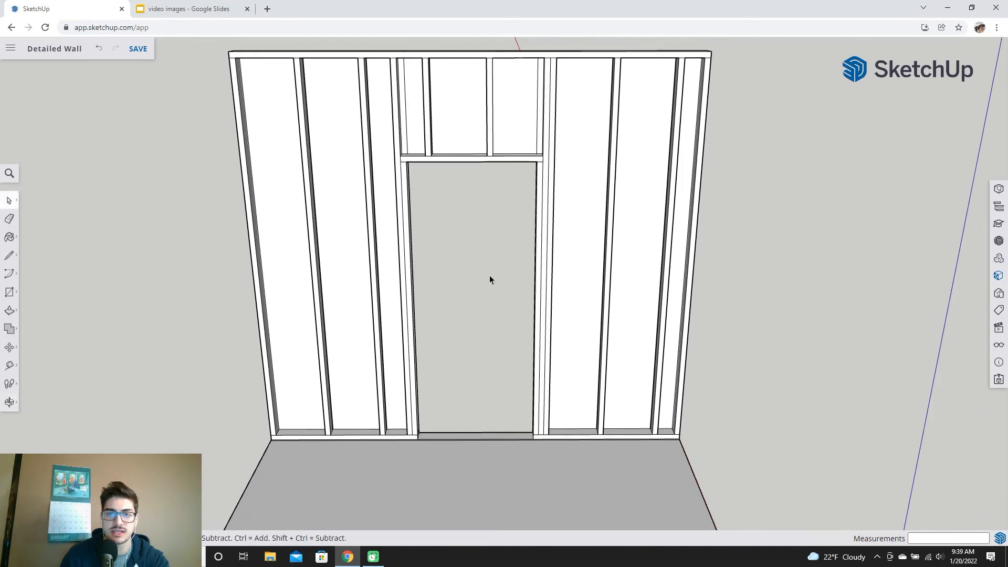
{"action": "middle_click_drag", "start_coordinate": [463, 225], "coordinate": [378, 326]}
{"action": "left_click", "coordinate": [10, 255]}
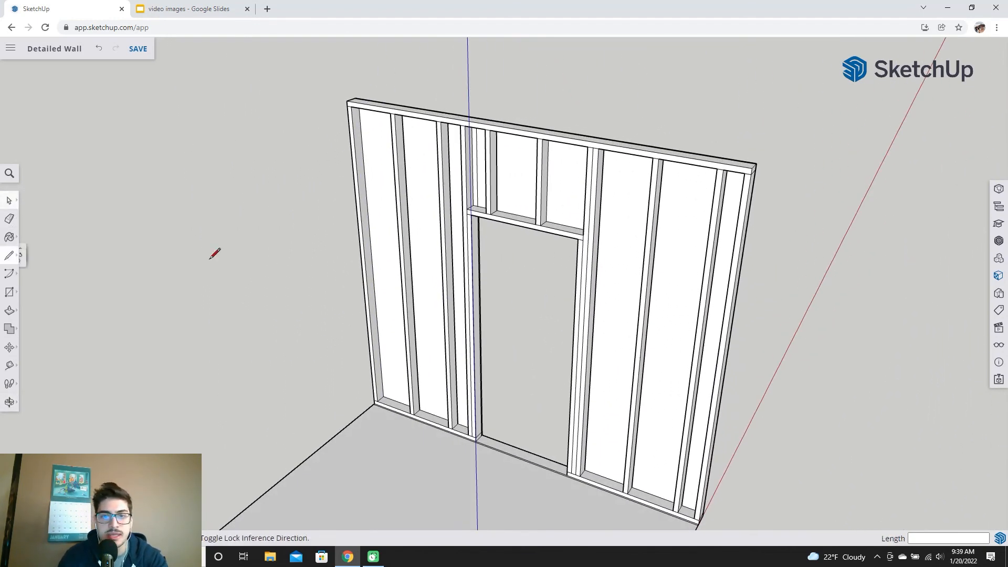
{"action": "scroll", "coordinate": [472, 233], "scroll_direction": "up", "scroll_amount": 5}
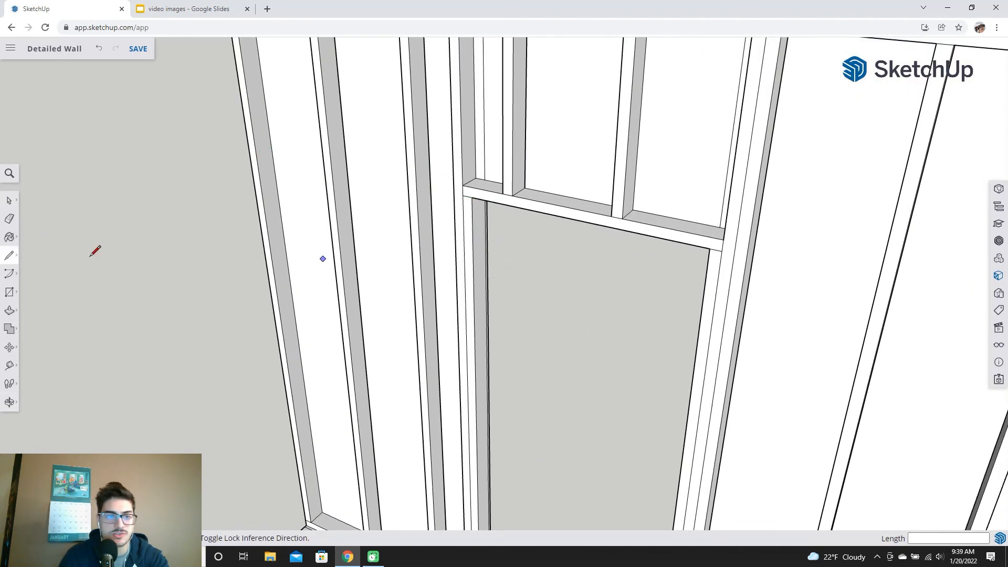
{"action": "left_click", "coordinate": [9, 200]}
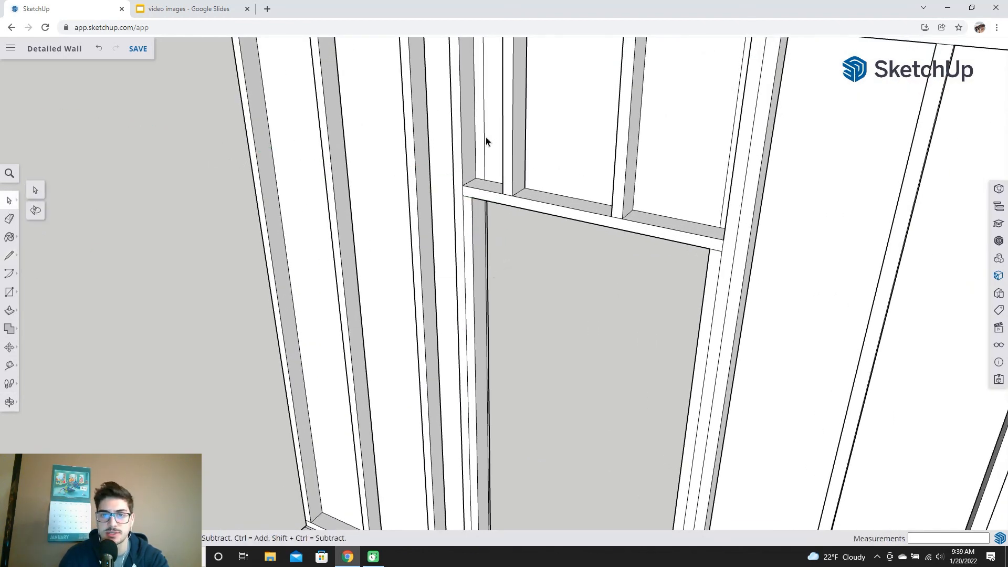
{"action": "middle_click_drag", "start_coordinate": [720, 143], "coordinate": [725, 181]}
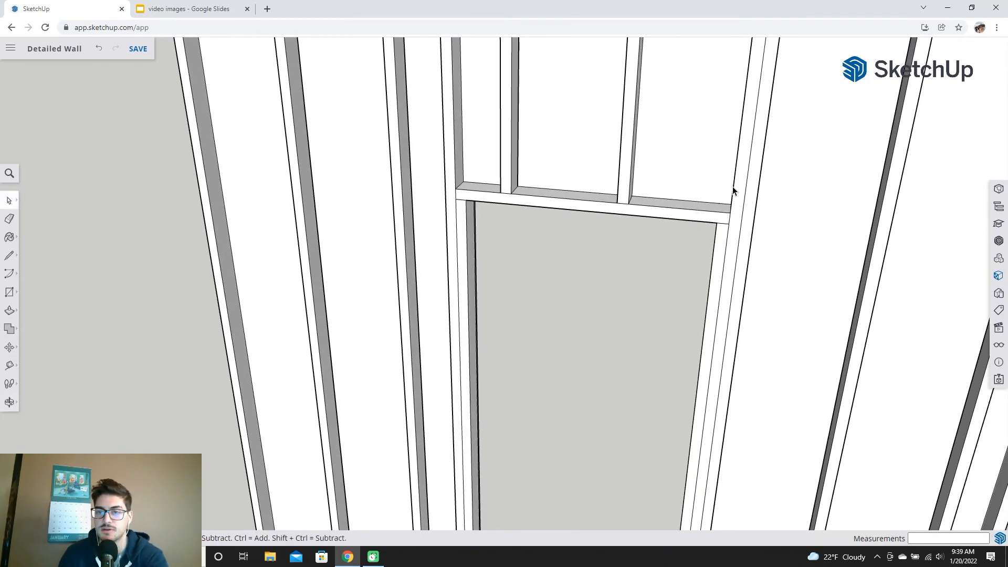
{"action": "scroll", "coordinate": [677, 258], "scroll_direction": "down", "scroll_amount": 4}
{"action": "scroll", "coordinate": [656, 339], "scroll_direction": "down", "scroll_amount": 5}
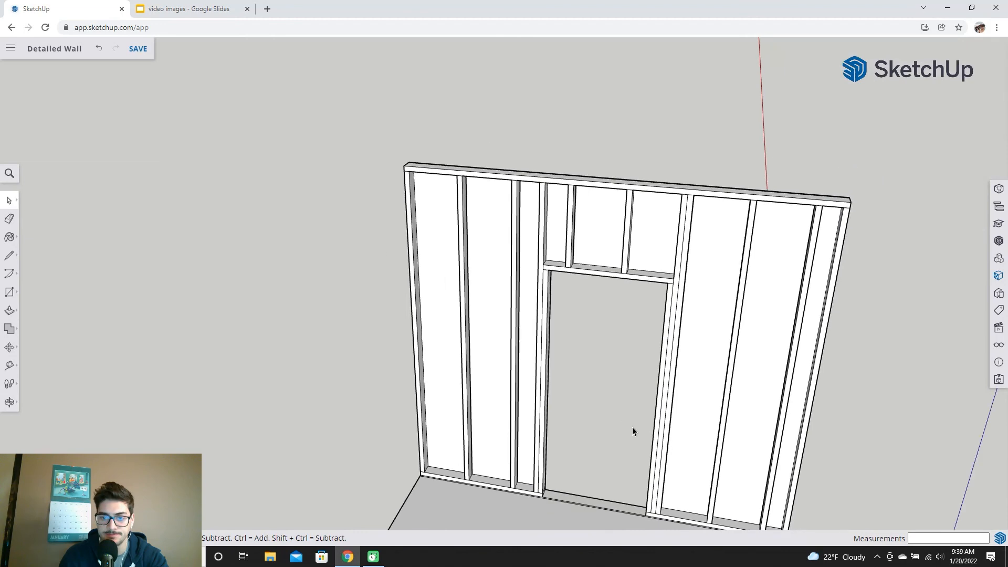
{"action": "middle_click_drag", "start_coordinate": [632, 427], "coordinate": [520, 363]}
{"action": "middle_click_drag", "start_coordinate": [751, 457], "coordinate": [717, 453]}
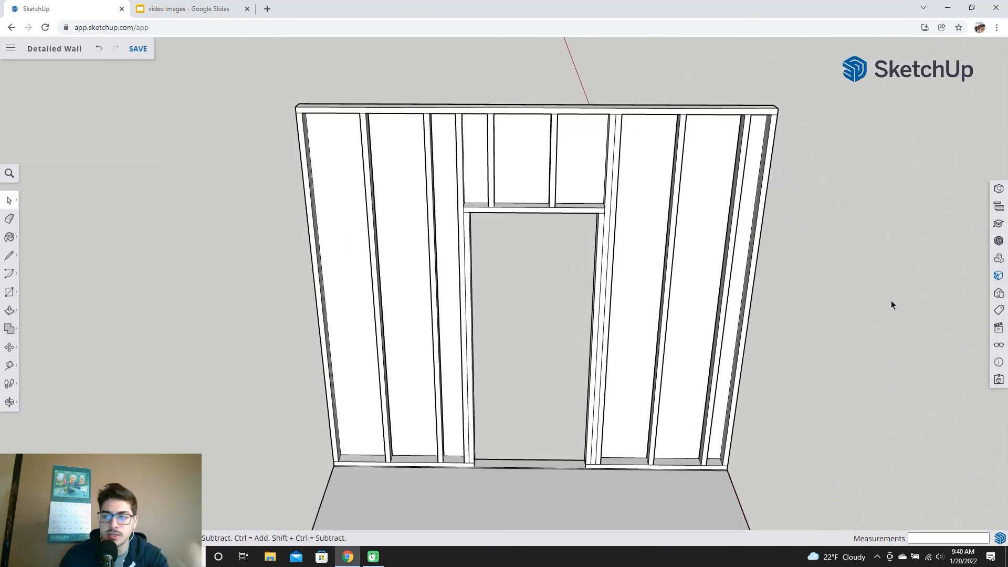
Choose the reddish-brown swatch from the Wood materials and paint the bottom plate on the left of the door opening
{"action": "left_click", "coordinate": [1000, 272]}
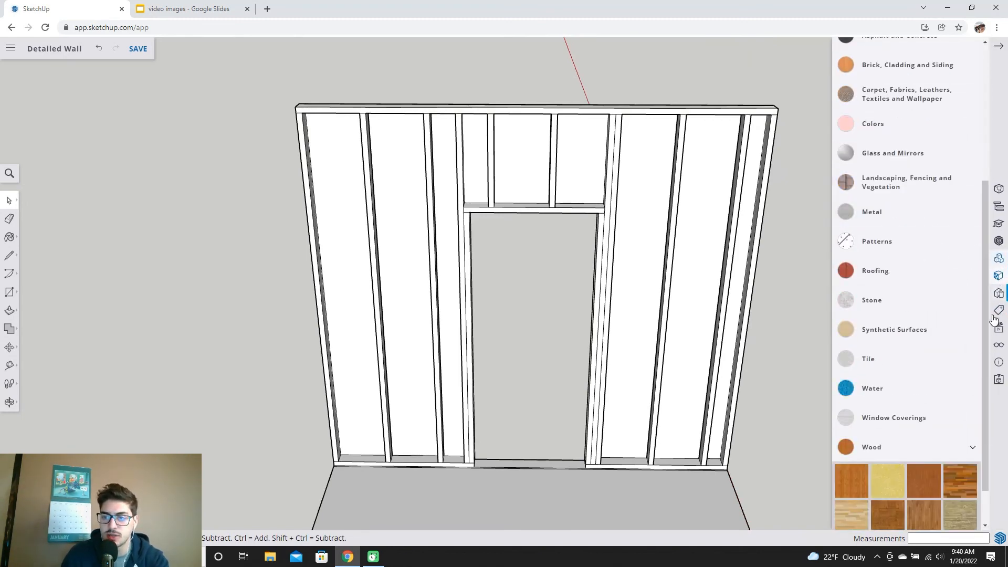
{"action": "left_click", "coordinate": [925, 436]}
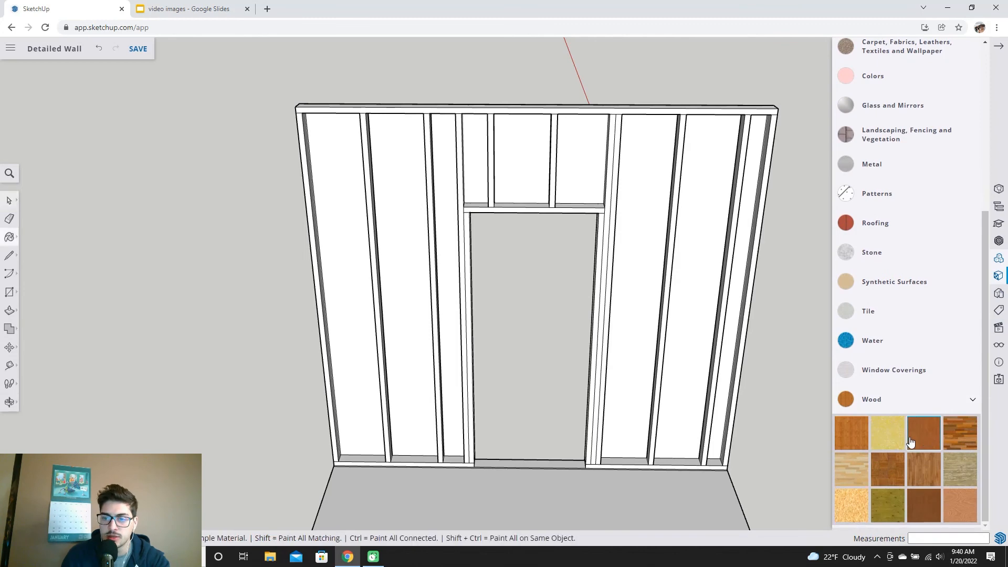
{"action": "scroll", "coordinate": [649, 477], "scroll_direction": "up", "scroll_amount": 3}
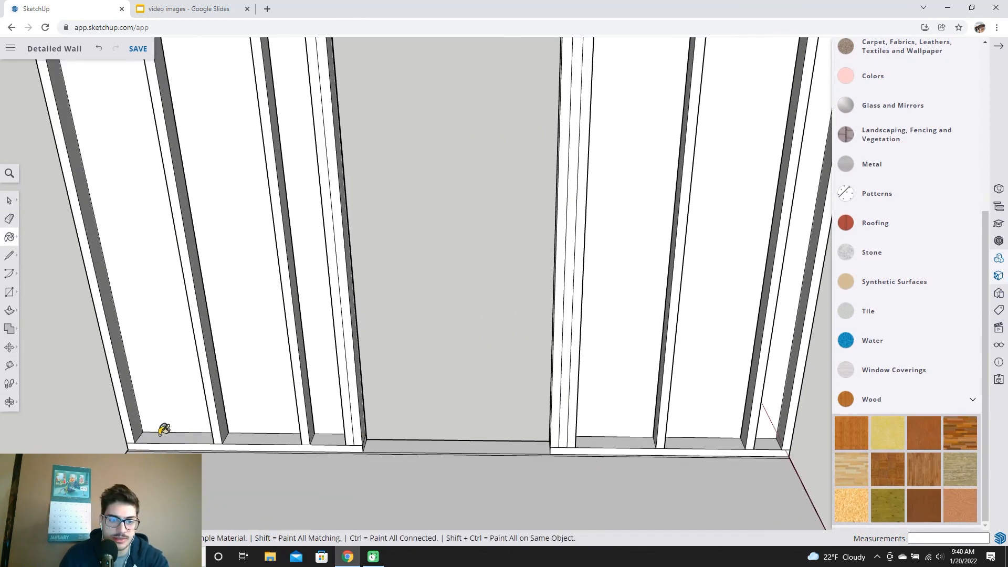
{"action": "left_click", "coordinate": [162, 433]}
{"action": "left_click", "coordinate": [228, 447]}
{"action": "left_click", "coordinate": [263, 438]}
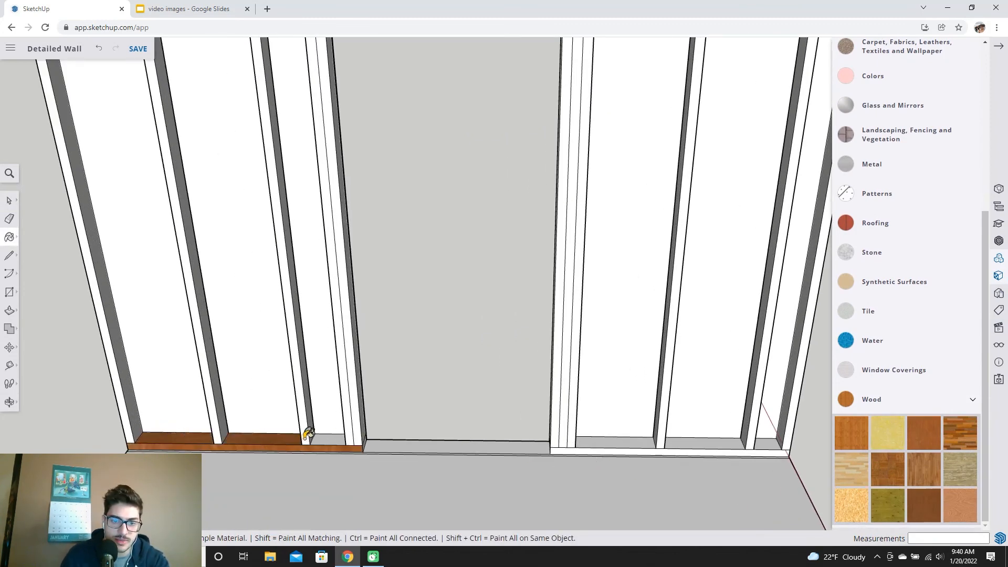
{"action": "left_click", "coordinate": [304, 432]}
{"action": "left_click", "coordinate": [330, 437]}
Paint the front and exposed side faces of the studs left of the door opening with the same wood
{"action": "left_click", "coordinate": [347, 418]}
{"action": "left_click", "coordinate": [357, 418]}
{"action": "middle_click_drag", "start_coordinate": [403, 409], "coordinate": [351, 412]}
{"action": "left_click", "coordinate": [360, 402]}
{"action": "mouse_move", "coordinate": [229, 329]}
{"action": "middle_mouse_down"}
{"action": "mouse_move", "coordinate": [349, 401]}
{"action": "mouse_move", "coordinate": [367, 396]}
{"action": "middle_mouse_up"}
{"action": "left_click", "coordinate": [365, 405]}
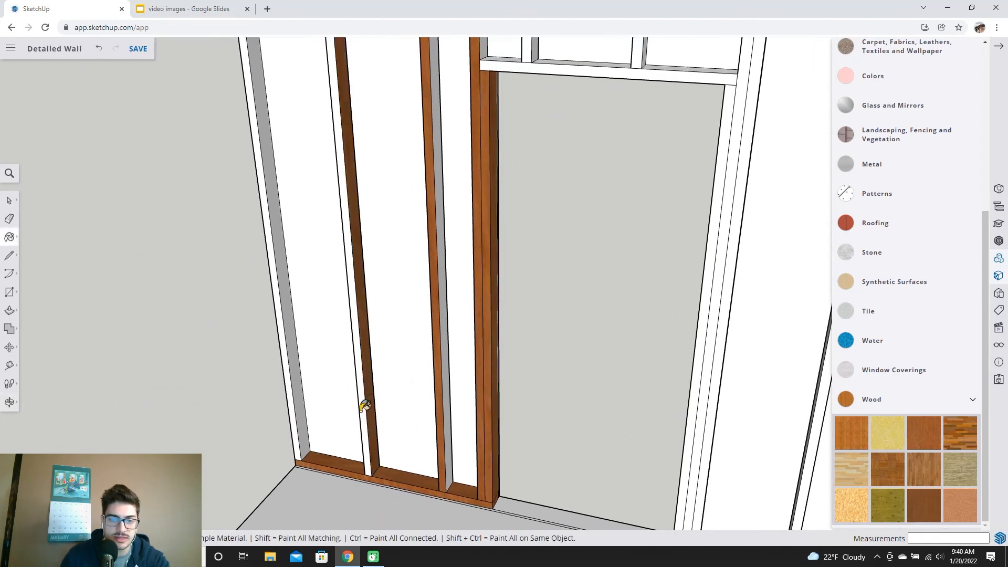
{"action": "left_click", "coordinate": [353, 402]}
{"action": "left_click", "coordinate": [291, 389]}
{"action": "left_click", "coordinate": [301, 379]}
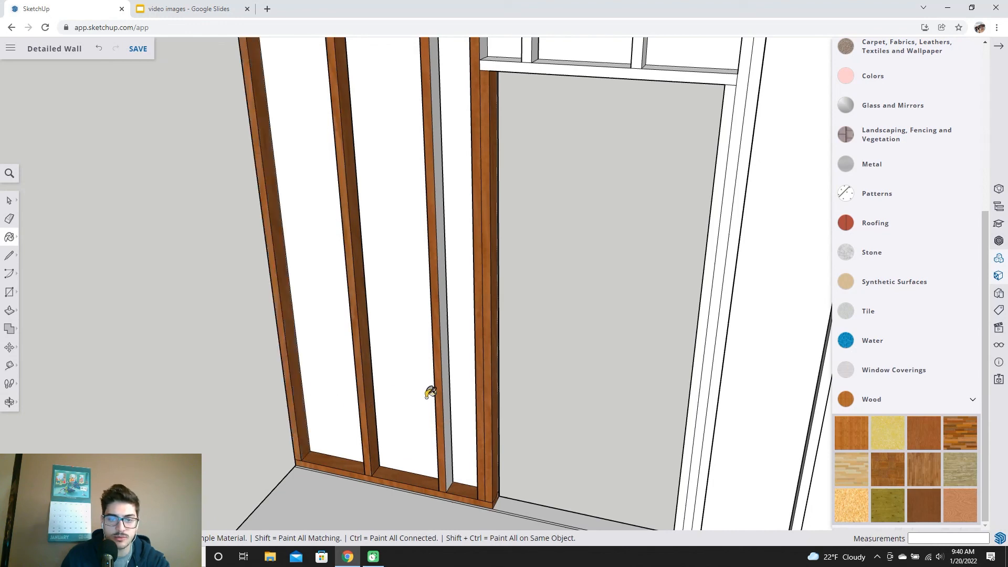
{"action": "left_click", "coordinate": [449, 399]}
Paint the door header, the first cripple stud above it and the wall's top plate with the reddish-brown wood
{"action": "mouse_move", "coordinate": [353, 284]}
{"action": "middle_mouse_down"}
{"action": "mouse_move", "coordinate": [403, 394]}
{"action": "mouse_move", "coordinate": [546, 310]}
{"action": "middle_mouse_up"}
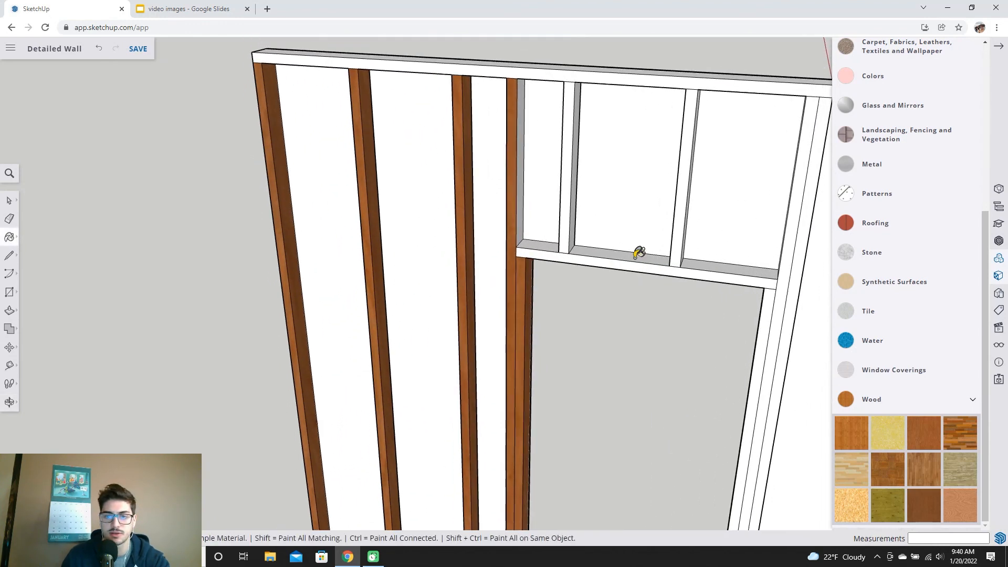
{"action": "left_click", "coordinate": [558, 245]}
{"action": "left_click", "coordinate": [523, 231]}
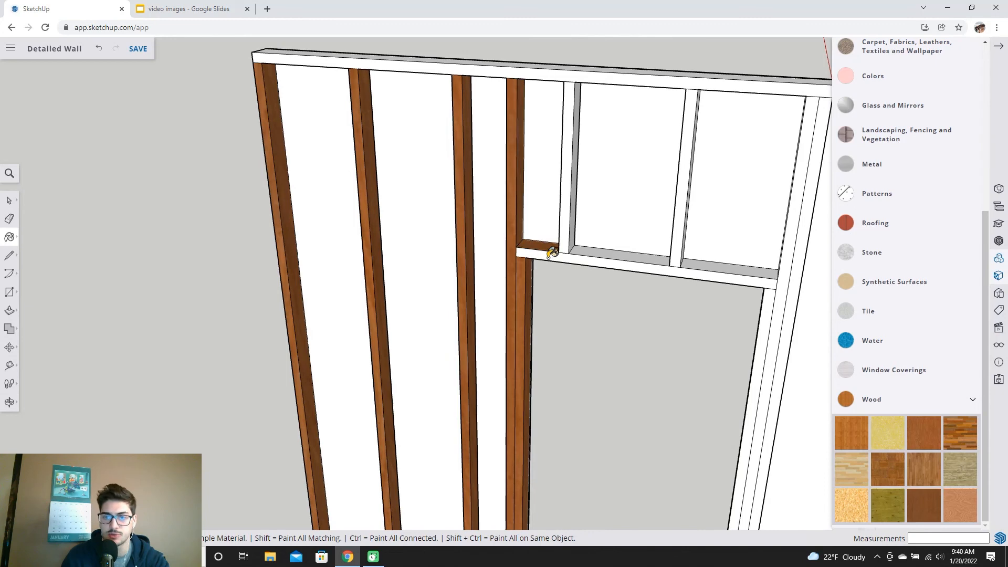
{"action": "left_click", "coordinate": [552, 256]}
{"action": "left_click", "coordinate": [567, 242]}
{"action": "left_click", "coordinate": [579, 251]}
{"action": "left_click", "coordinate": [574, 243]}
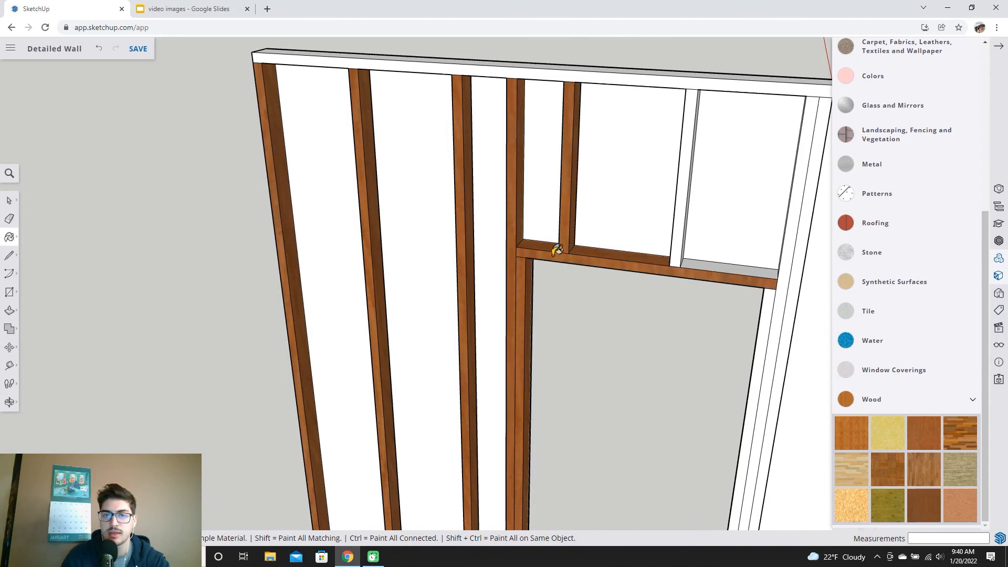
{"action": "left_click", "coordinate": [436, 63]}
{"action": "left_click", "coordinate": [434, 56]}
Paint the opposite side faces of the studs left of the door and the top plate's end with the wood material
{"action": "middle_click_drag", "start_coordinate": [389, 196], "coordinate": [181, 294]}
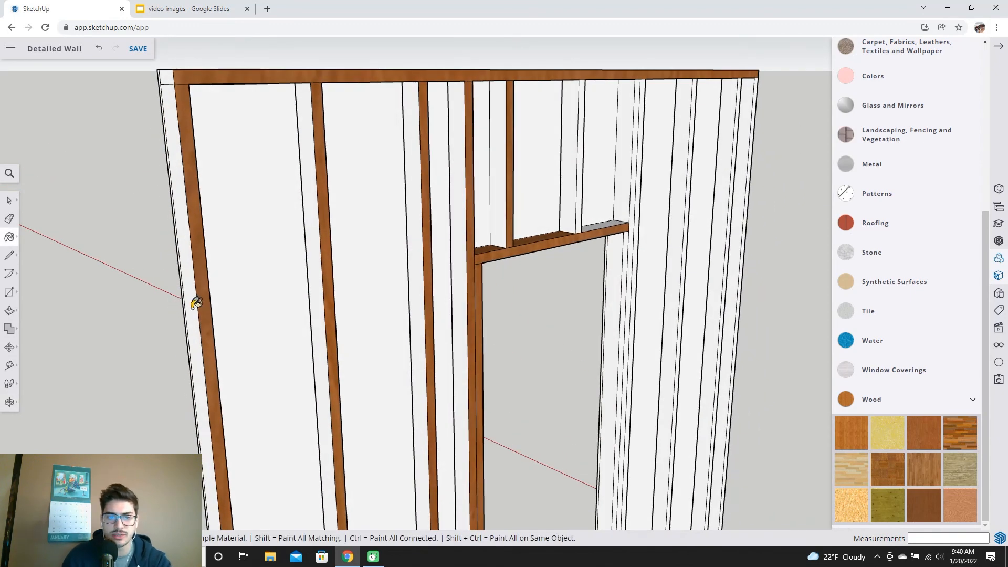
{"action": "left_click", "coordinate": [193, 294]}
{"action": "left_click", "coordinate": [325, 275]}
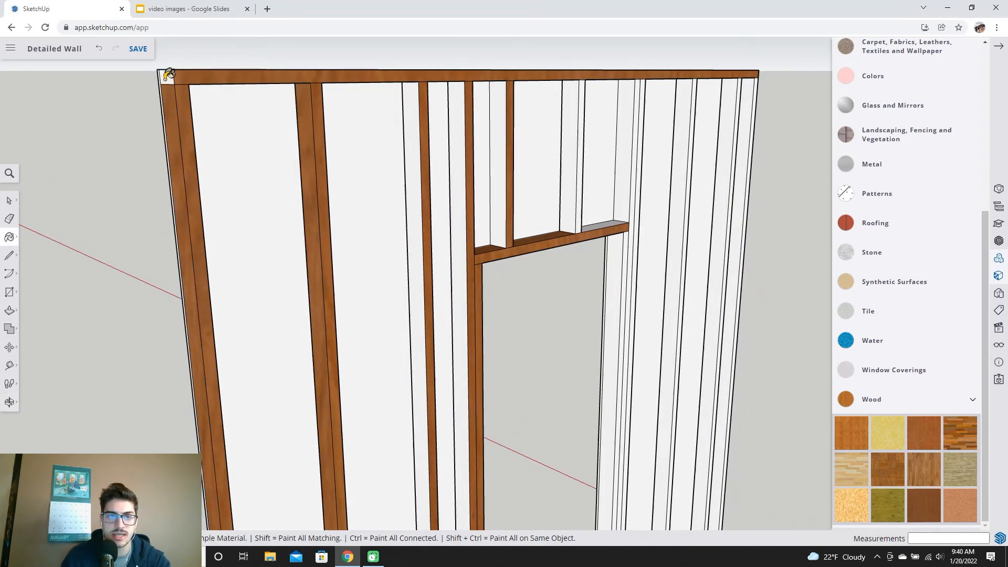
{"action": "left_click", "coordinate": [417, 177]}
{"action": "left_click", "coordinate": [456, 178]}
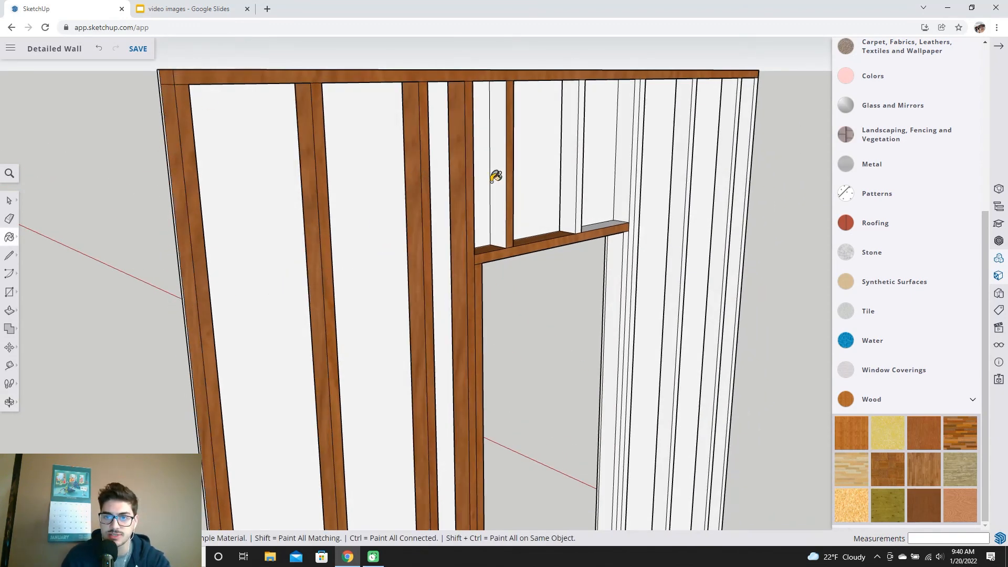
Paint the remaining faces of the cripple studs and header, plus the adjoining full-height stud's face above the door
{"action": "left_click", "coordinate": [497, 178]}
{"action": "left_click", "coordinate": [578, 186]}
{"action": "left_click", "coordinate": [607, 221]}
{"action": "left_click", "coordinate": [627, 203]}
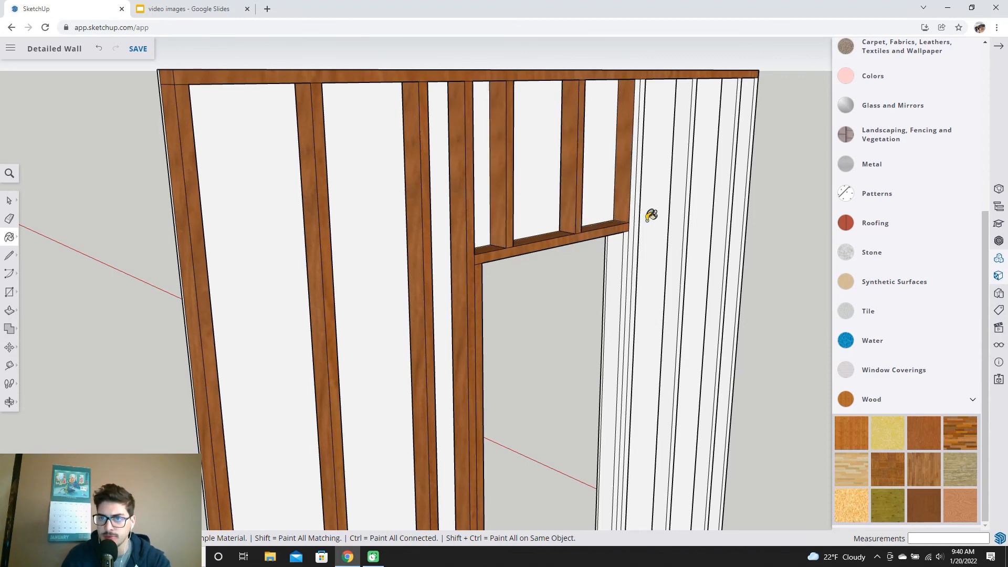
Paint the door-facing side faces of the studs right of the opening and the inner face of the right jack stud
{"action": "left_click", "coordinate": [683, 181]}
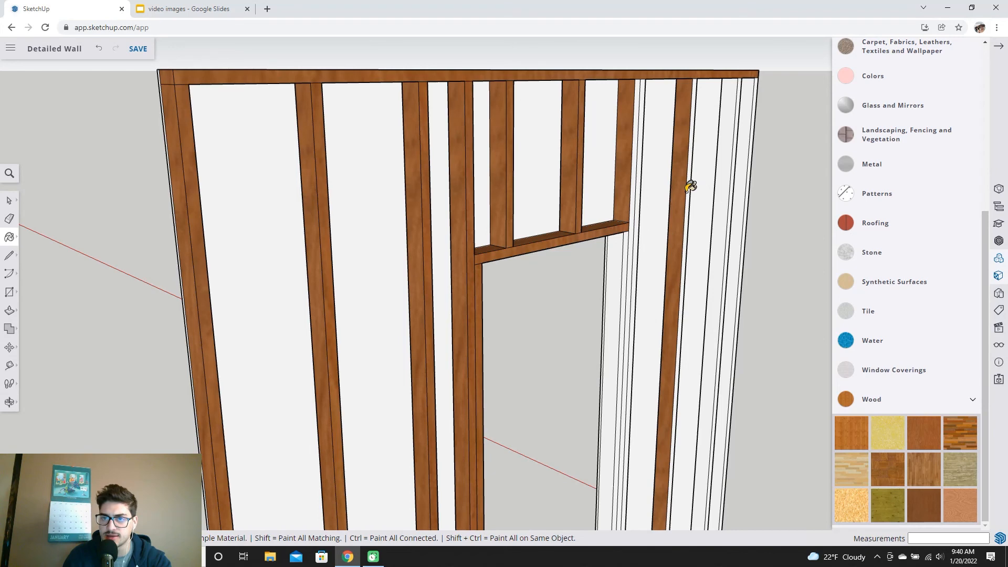
{"action": "left_click", "coordinate": [725, 187]}
{"action": "left_click", "coordinate": [744, 235]}
{"action": "mouse_move", "coordinate": [750, 279]}
{"action": "middle_mouse_down"}
{"action": "mouse_move", "coordinate": [598, 302]}
{"action": "mouse_move", "coordinate": [620, 338]}
{"action": "mouse_move", "coordinate": [608, 313]}
{"action": "middle_mouse_up"}
{"action": "left_click", "coordinate": [605, 315]}
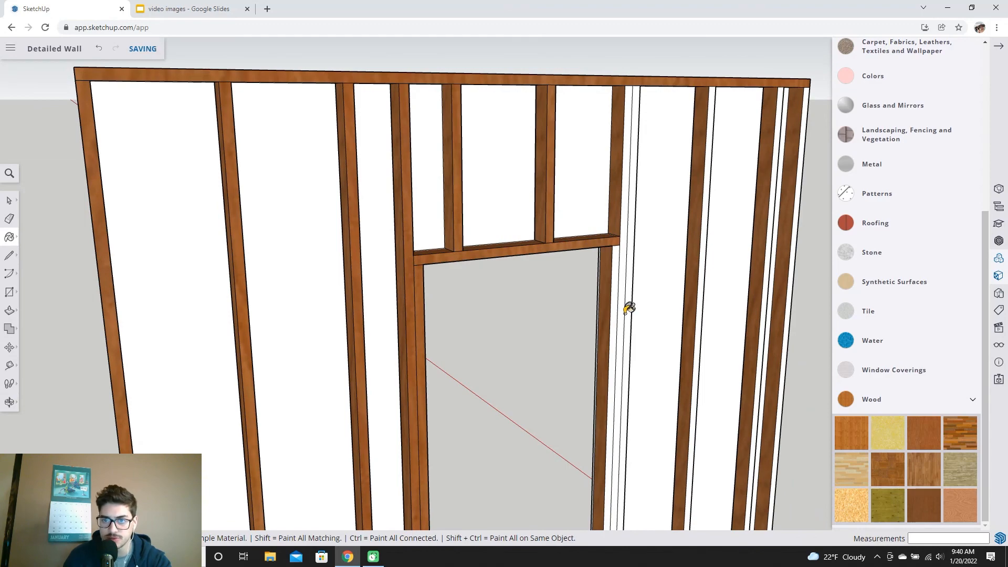
Paint the front faces of the jack stud and full-height studs directly right of the door opening with the wood
{"action": "scroll", "coordinate": [631, 313], "scroll_direction": "up", "scroll_amount": 5}
{"action": "mouse_move", "coordinate": [642, 343]}
{"action": "middle_mouse_down"}
{"action": "mouse_move", "coordinate": [532, 347]}
{"action": "mouse_move", "coordinate": [626, 332]}
{"action": "middle_mouse_up"}
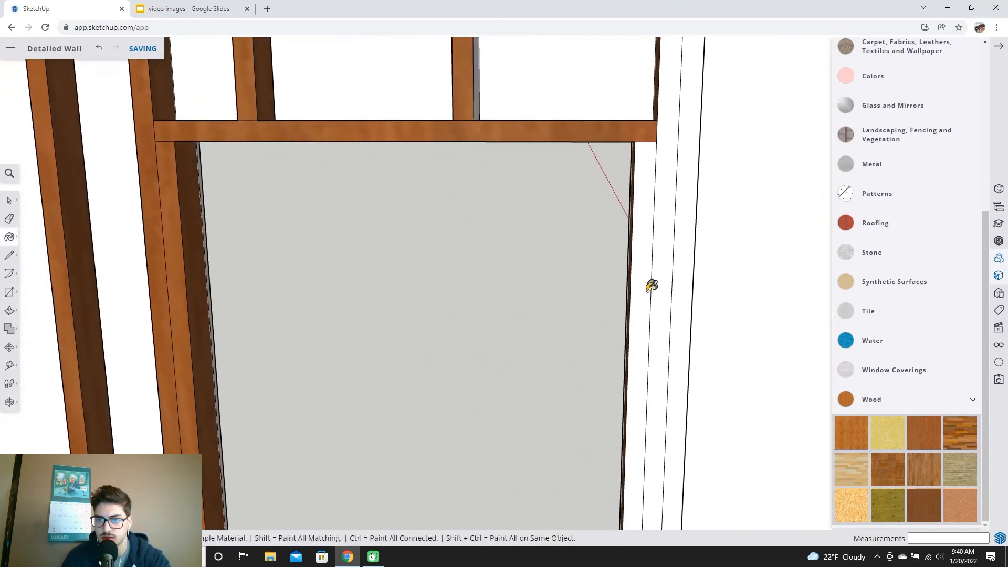
{"action": "left_click", "coordinate": [651, 288]}
{"action": "left_click", "coordinate": [669, 277]}
{"action": "left_click", "coordinate": [697, 255]}
Paint the bottom plate's front and first top section right of the door, along with the remaining stud fronts there
{"action": "scroll", "coordinate": [702, 407], "scroll_direction": "down", "scroll_amount": 5}
{"action": "mouse_move", "coordinate": [702, 407]}
{"action": "middle_mouse_down"}
{"action": "mouse_move", "coordinate": [619, 214]}
{"action": "mouse_move", "coordinate": [650, 429]}
{"action": "middle_mouse_up"}
{"action": "left_click", "coordinate": [648, 447]}
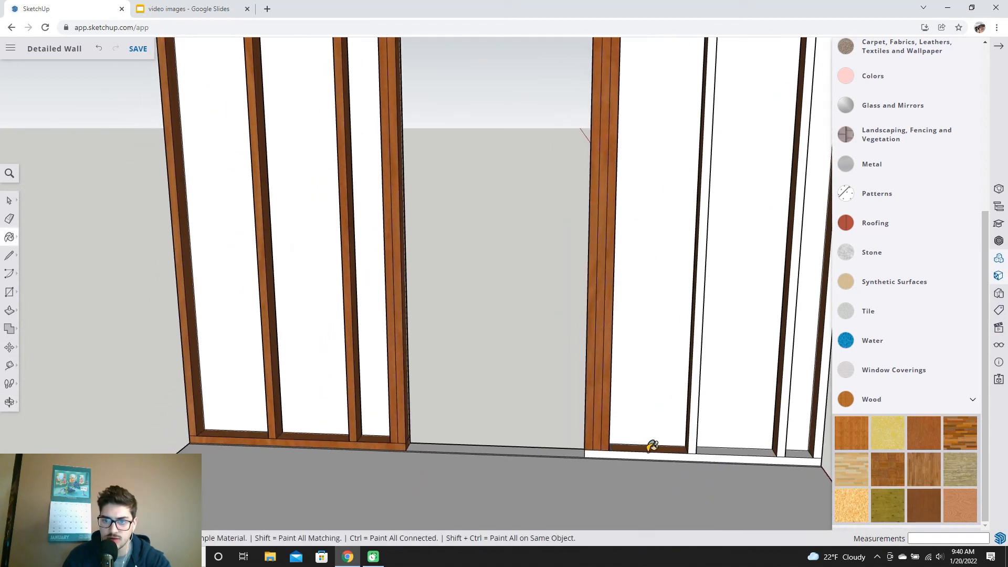
{"action": "left_click", "coordinate": [652, 454]}
{"action": "left_click", "coordinate": [706, 435]}
{"action": "left_click", "coordinate": [783, 426]}
{"action": "mouse_move", "coordinate": [800, 420]}
{"action": "middle_mouse_down"}
{"action": "mouse_move", "coordinate": [680, 431]}
{"action": "mouse_move", "coordinate": [707, 433]}
{"action": "middle_mouse_up"}
{"action": "left_click", "coordinate": [812, 463]}
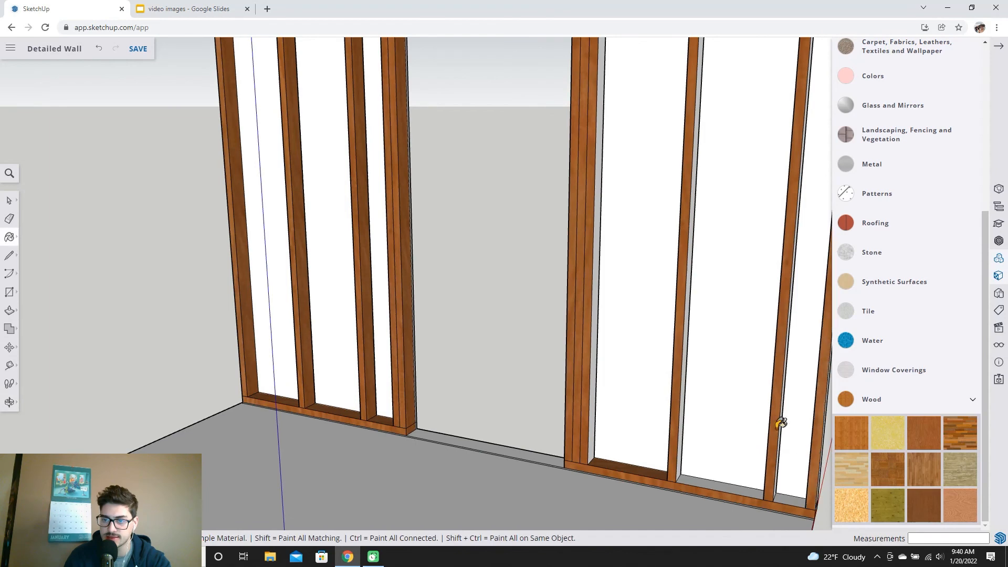
Paint the unpainted side faces of the studs right of the door, including the end stud's outer face
{"action": "scroll", "coordinate": [781, 423], "scroll_direction": "down", "scroll_amount": 5}
{"action": "middle_click_drag", "start_coordinate": [783, 399], "coordinate": [545, 440]}
{"action": "left_click", "coordinate": [545, 440]}
{"action": "scroll", "coordinate": [544, 439], "scroll_direction": "up", "scroll_amount": 3}
{"action": "left_click", "coordinate": [531, 438]}
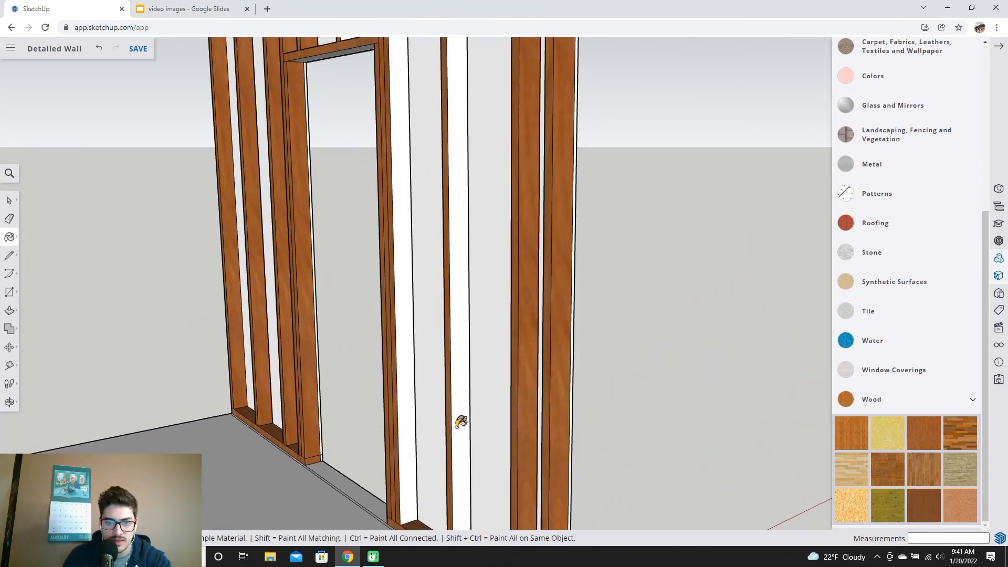
{"action": "left_click", "coordinate": [461, 422]}
{"action": "left_click", "coordinate": [405, 399]}
{"action": "scroll", "coordinate": [385, 290], "scroll_direction": "down", "scroll_amount": 4}
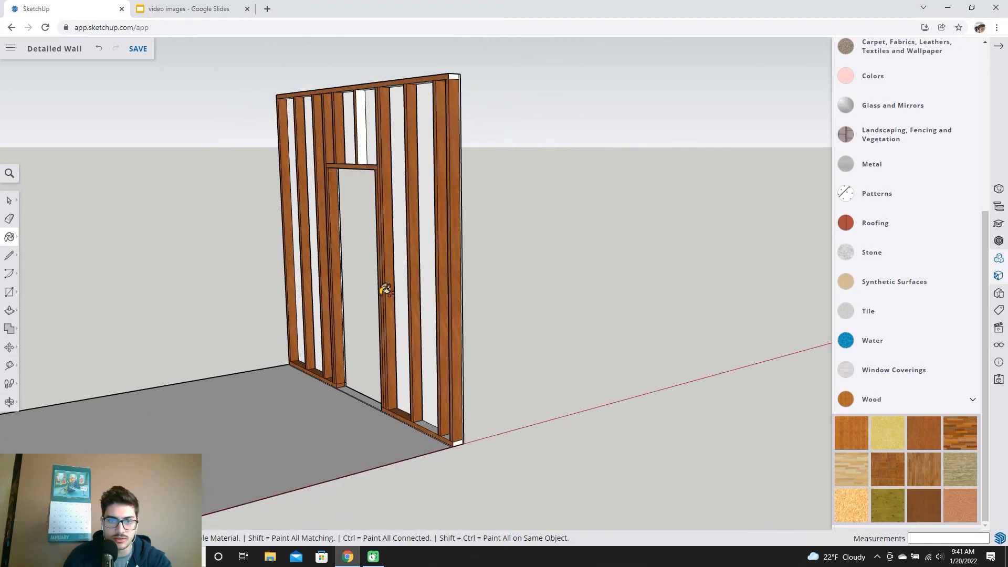
{"action": "scroll", "coordinate": [484, 419], "scroll_direction": "up", "scroll_amount": 4}
{"action": "left_click", "coordinate": [444, 451]}
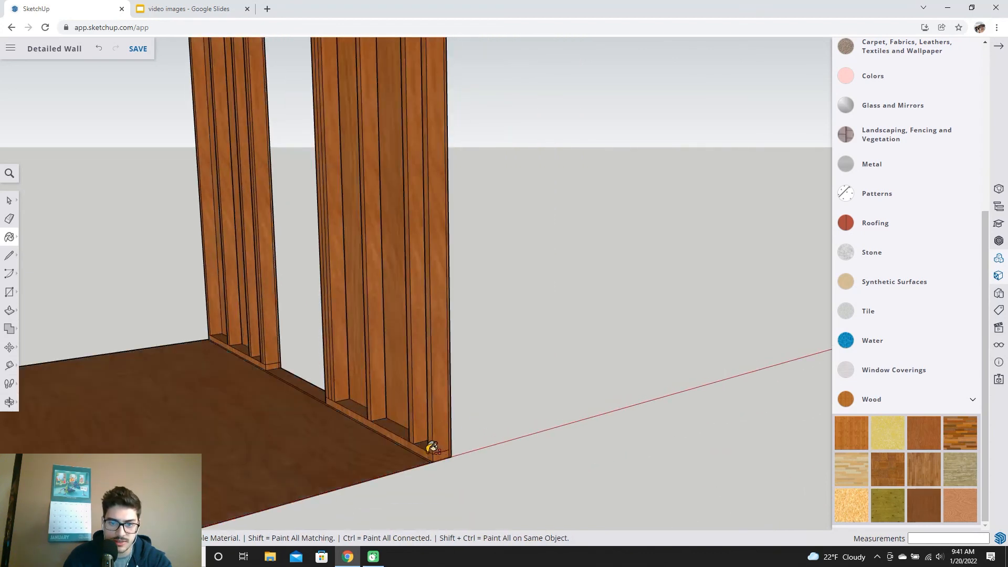
{"action": "key", "text": "ctrl+z"}
{"action": "key", "text": "ctrl+z"}
{"action": "key", "text": "ctrl+z"}
{"action": "scroll", "coordinate": [440, 468], "scroll_direction": "up", "scroll_amount": 3}
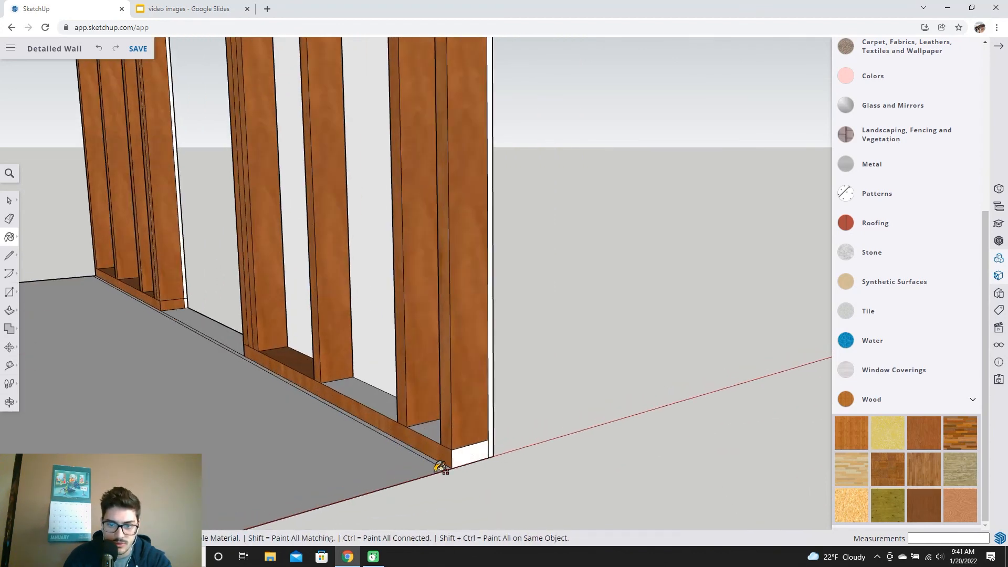
{"action": "left_click", "coordinate": [473, 455]}
{"action": "key", "text": "ctrl+z"}
{"action": "left_click", "coordinate": [373, 396]}
{"action": "key", "text": "ctrl+z"}
Close the material library and examine the wood-painted framing across the whole wall
{"action": "scroll", "coordinate": [482, 275], "scroll_direction": "down", "scroll_amount": 3}
{"action": "middle_click_drag", "start_coordinate": [482, 275], "coordinate": [553, 512], "text": "shift"}
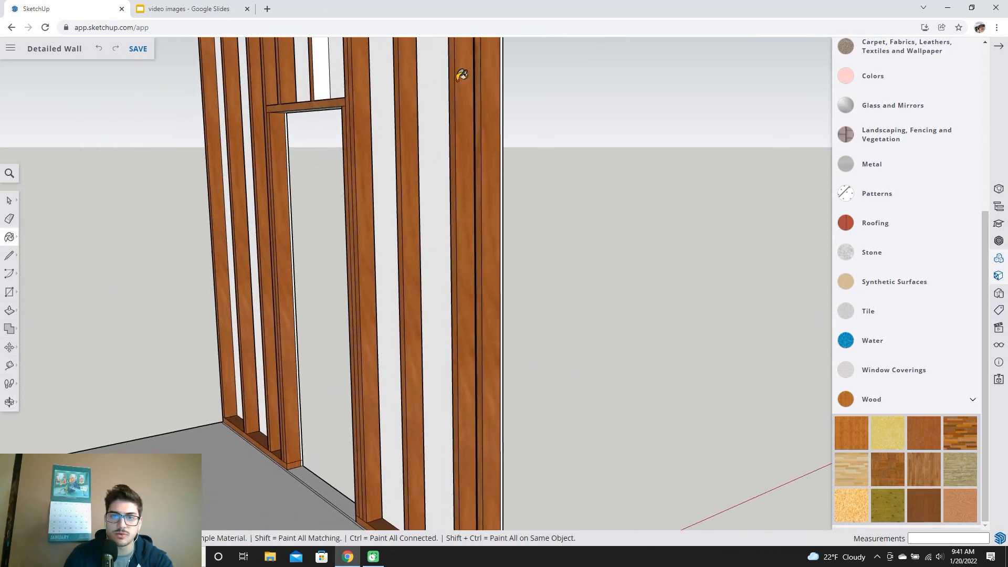
{"action": "scroll", "coordinate": [468, 138], "scroll_direction": "down", "scroll_amount": 3}
{"action": "middle_click_drag", "start_coordinate": [431, 124], "coordinate": [480, 324], "text": "shift"}
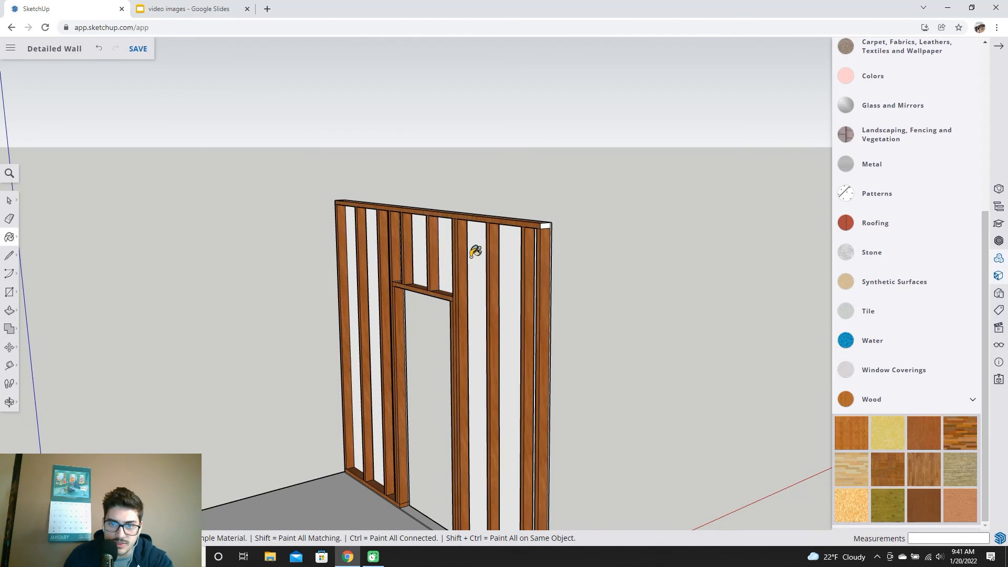
{"action": "scroll", "coordinate": [564, 215], "scroll_direction": "up", "scroll_amount": 2}
{"action": "mouse_move", "coordinate": [276, 344]}
{"action": "middle_mouse_down"}
{"action": "mouse_move", "coordinate": [320, 383]}
{"action": "mouse_move", "coordinate": [545, 279]}
{"action": "mouse_move", "coordinate": [630, 399]}
{"action": "mouse_move", "coordinate": [498, 422]}
{"action": "mouse_move", "coordinate": [448, 360]}
{"action": "mouse_move", "coordinate": [452, 452]}
{"action": "mouse_move", "coordinate": [482, 240]}
{"action": "mouse_move", "coordinate": [478, 333]}
{"action": "mouse_move", "coordinate": [487, 344]}
{"action": "middle_mouse_up"}
{"action": "scroll", "coordinate": [498, 423], "scroll_direction": "down", "scroll_amount": 2}
{"action": "key", "text": "b"}
{"action": "scroll", "coordinate": [549, 293], "scroll_direction": "up", "scroll_amount": 1}
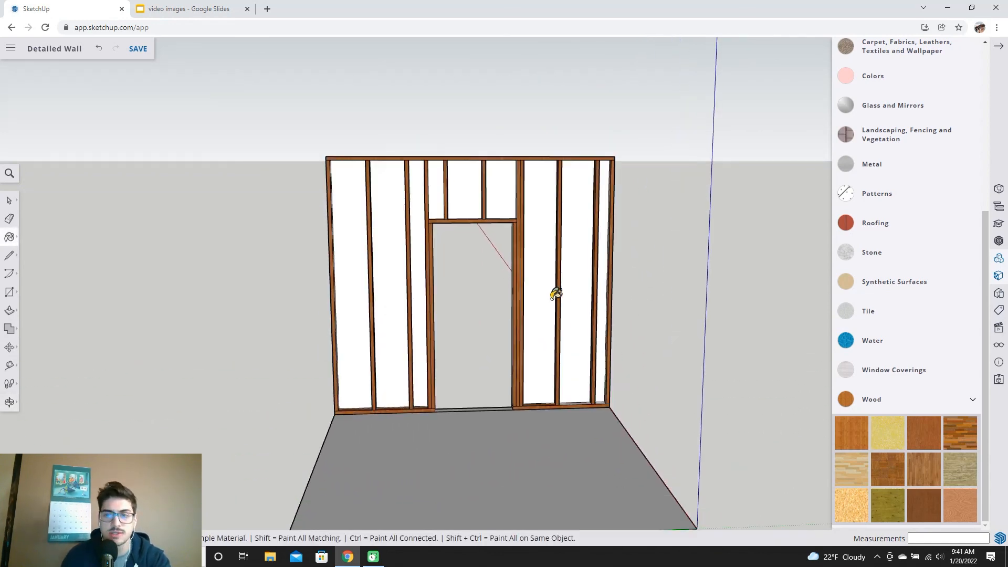
{"action": "left_click", "coordinate": [998, 48]}
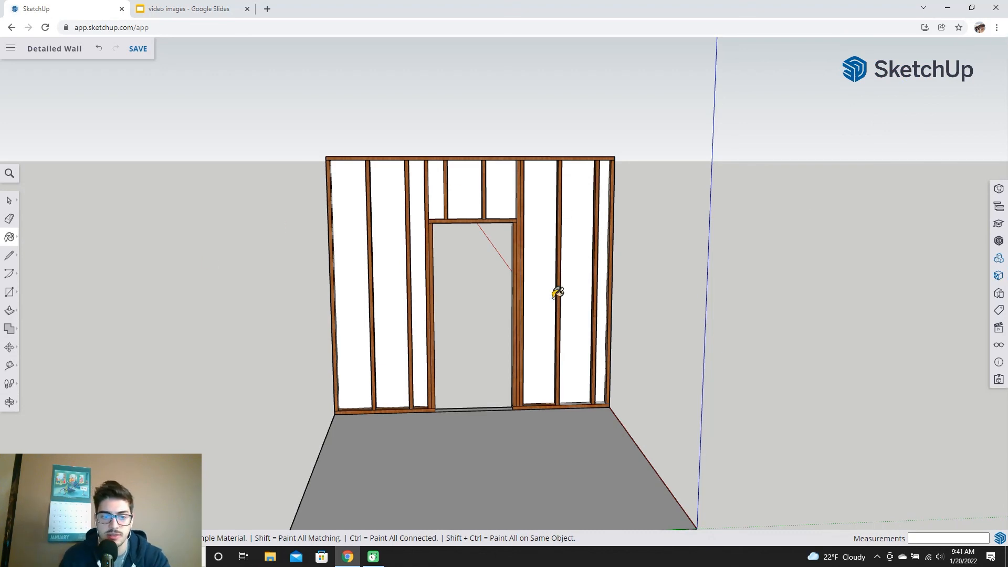
{"action": "scroll", "coordinate": [533, 313], "scroll_direction": "up", "scroll_amount": 2}
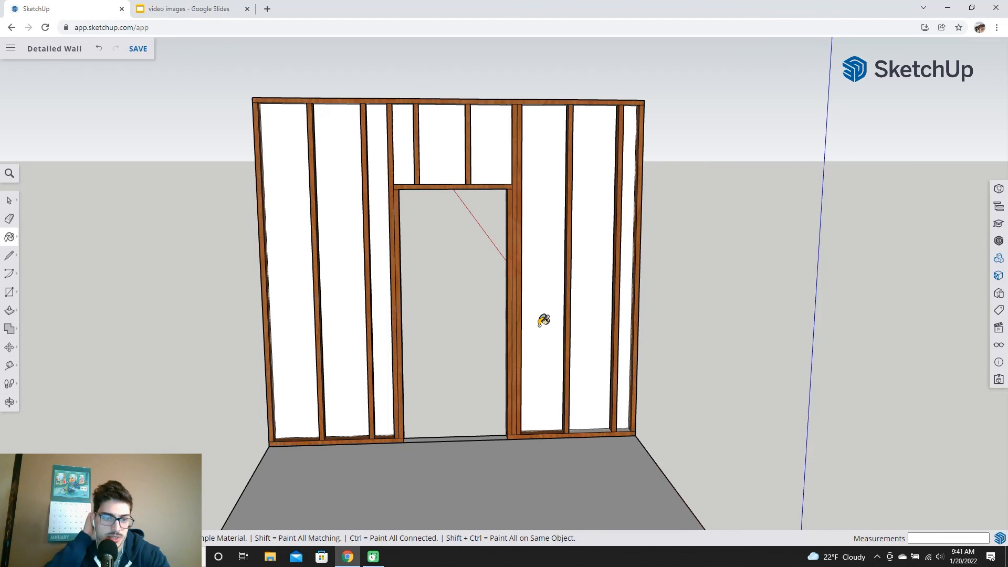
{"action": "mouse_move", "coordinate": [495, 490]}
{"action": "middle_mouse_down"}
{"action": "mouse_move", "coordinate": [725, 241]}
{"action": "mouse_move", "coordinate": [686, 364]}
{"action": "mouse_move", "coordinate": [610, 192]}
{"action": "mouse_move", "coordinate": [616, 159]}
{"action": "mouse_move", "coordinate": [574, 251]}
{"action": "middle_mouse_up"}
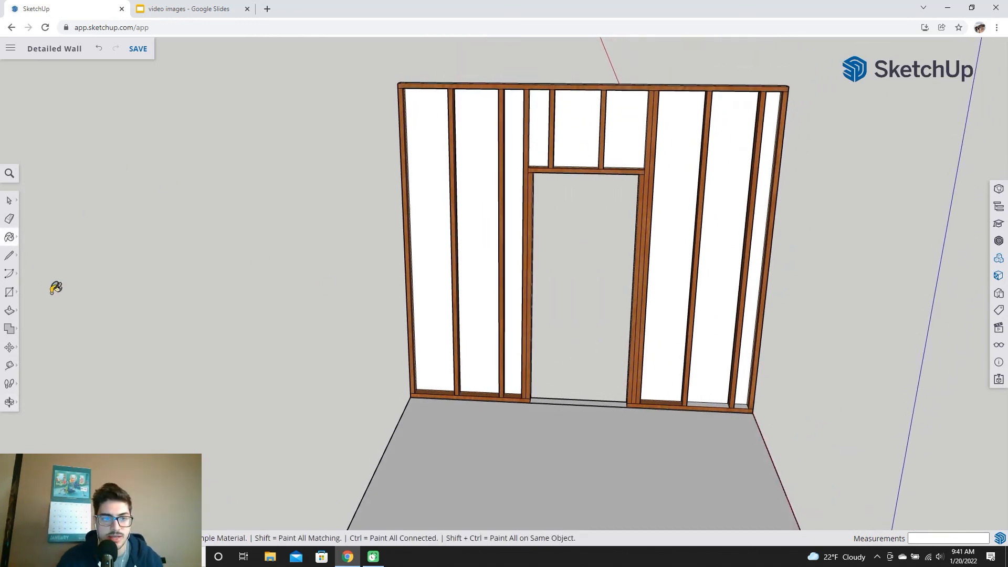
Try to extrude the thin floor strip along the front of the stud wall upward about 4' 9 1/8"
{"action": "left_click", "coordinate": [9, 311]}
{"action": "scroll", "coordinate": [583, 408], "scroll_direction": "up", "scroll_amount": 2}
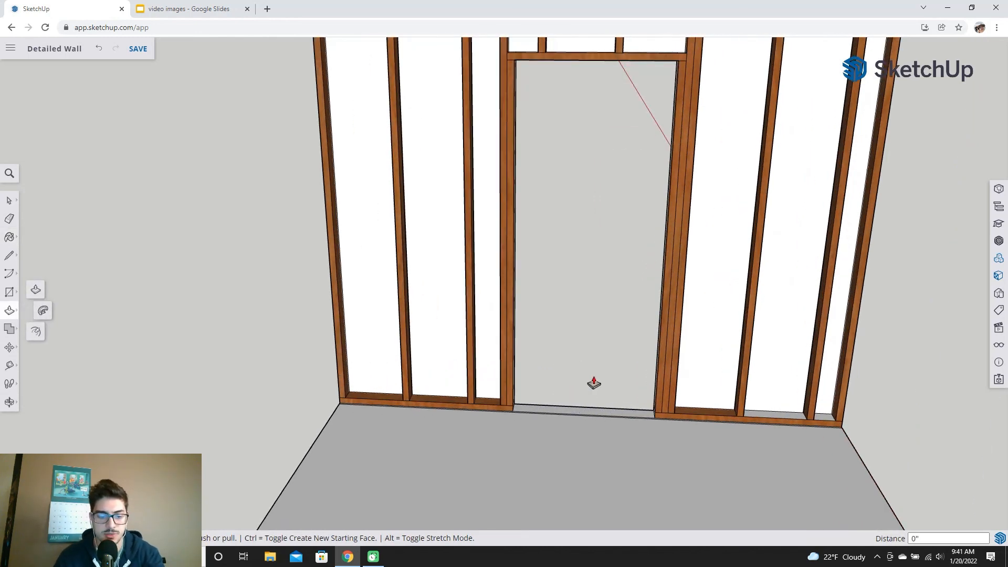
{"action": "scroll", "coordinate": [594, 383], "scroll_direction": "up", "scroll_amount": 2}
{"action": "scroll", "coordinate": [583, 354], "scroll_direction": "down", "scroll_amount": 2}
{"action": "scroll", "coordinate": [560, 392], "scroll_direction": "up", "scroll_amount": 3}
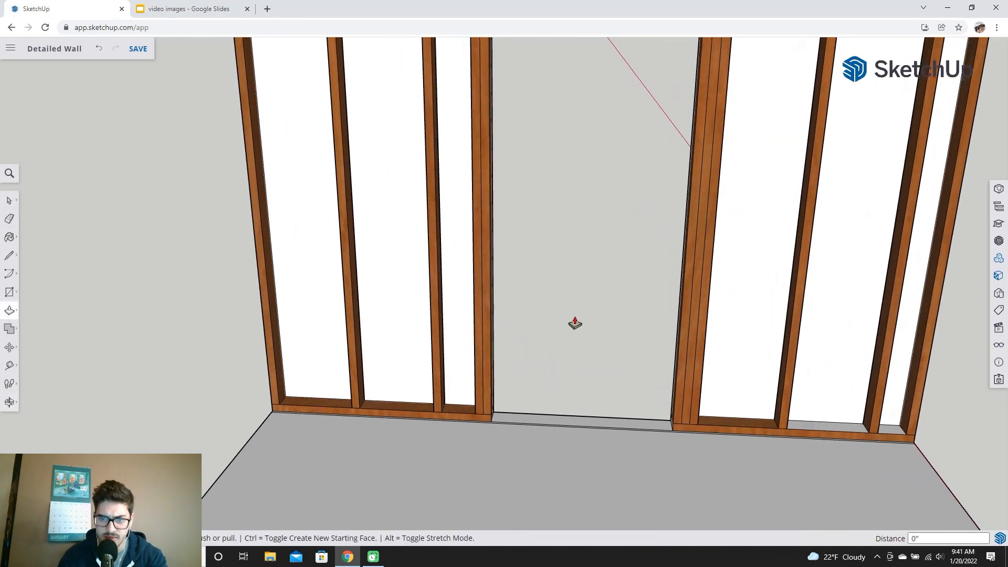
{"action": "scroll", "coordinate": [556, 421], "scroll_direction": "up", "scroll_amount": 3}
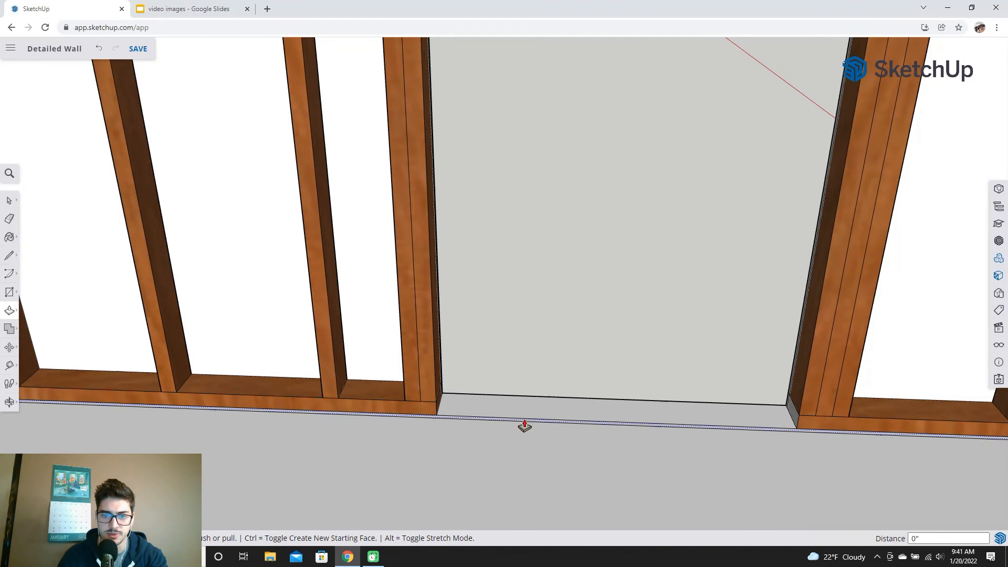
{"action": "scroll", "coordinate": [524, 426], "scroll_direction": "down", "scroll_amount": 9}
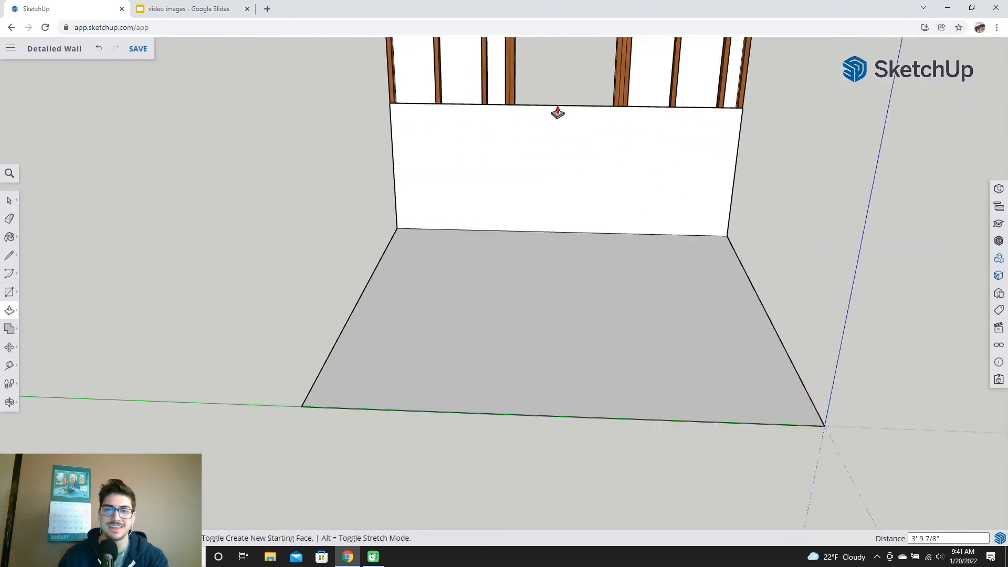
{"action": "middle_click_drag", "start_coordinate": [559, 110], "coordinate": [558, 259], "text": "shift"}
{"action": "left_click", "coordinate": [552, 251]}
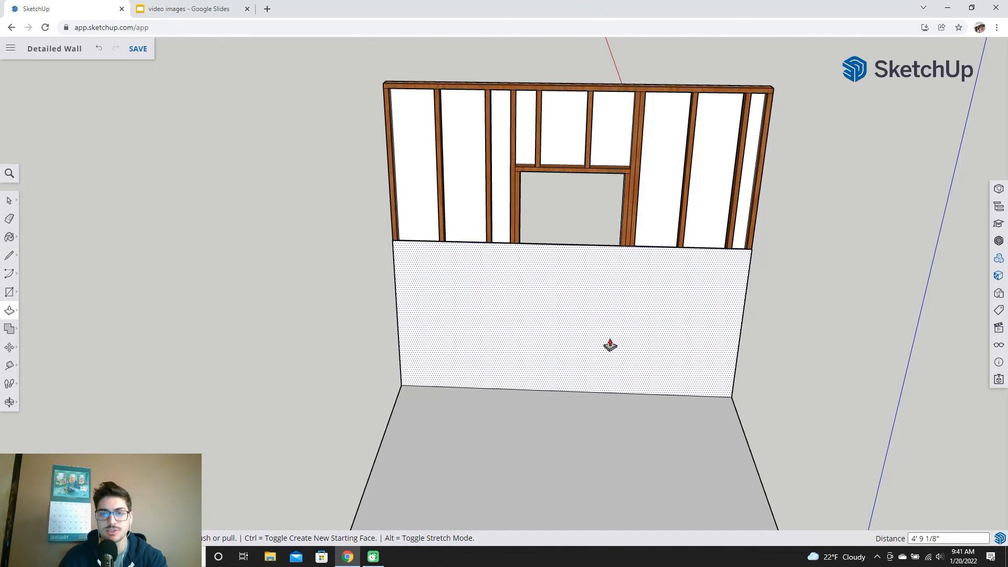
Delete the front face of the extruded panel covering the lower part of the framing
{"action": "middle_click_drag", "start_coordinate": [667, 333], "coordinate": [130, 291]}
{"action": "left_click", "coordinate": [9, 201]}
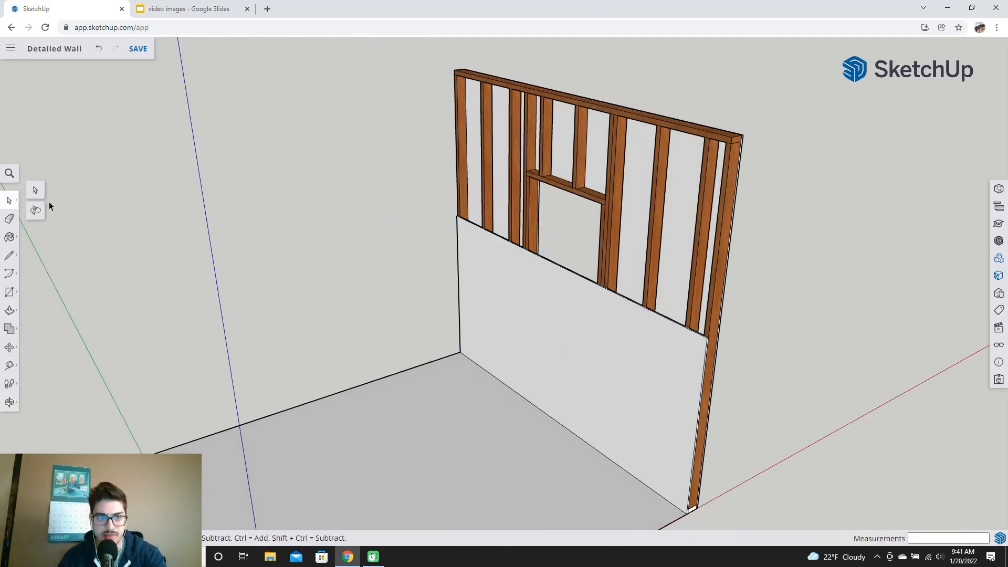
{"action": "left_click", "coordinate": [42, 196]}
{"action": "left_click", "coordinate": [542, 350]}
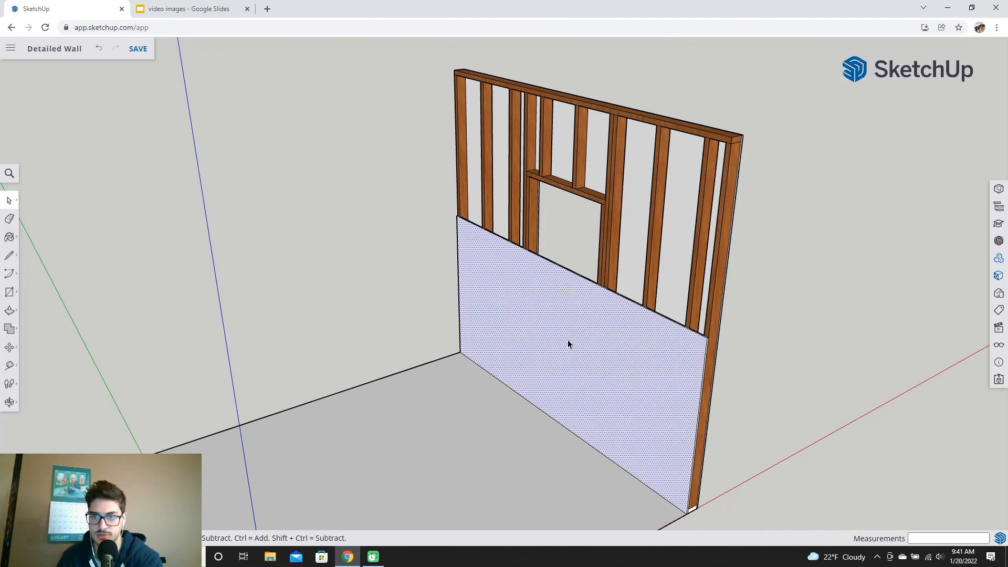
{"action": "key", "text": "Delete"}
{"action": "scroll", "coordinate": [583, 287], "scroll_direction": "up", "scroll_amount": 5}
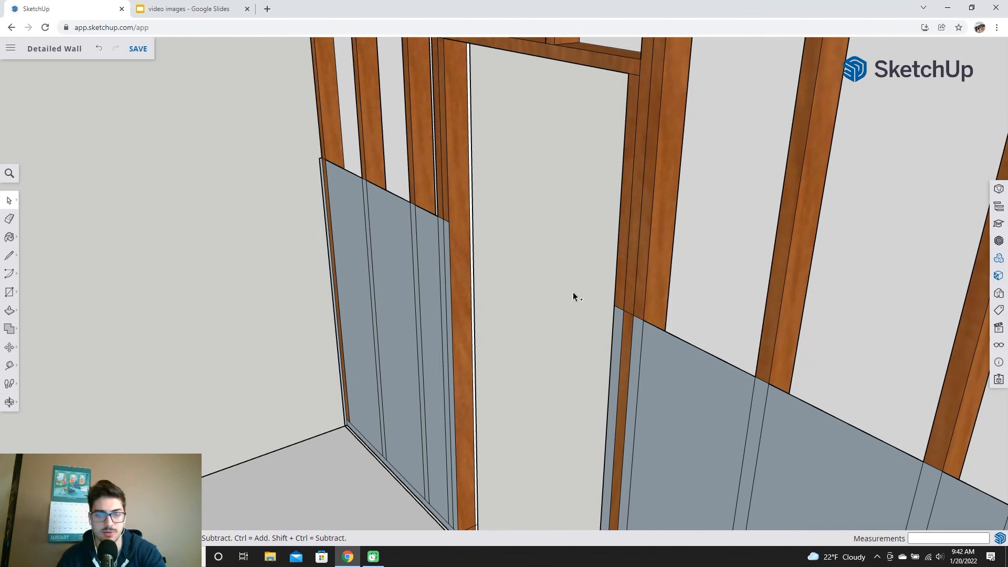
Undo the face deletion and the panel extrusion, and bring the whole framed wall back into view
{"action": "key", "text": "ctrl+z"}
{"action": "key", "text": "ctrl+z"}
{"action": "scroll", "coordinate": [587, 337], "scroll_direction": "down", "scroll_amount": 4}
{"action": "middle_click_drag", "start_coordinate": [570, 322], "coordinate": [549, 250], "text": "shift"}
{"action": "middle_click_drag", "start_coordinate": [524, 320], "coordinate": [777, 389]}
{"action": "key", "text": "space"}
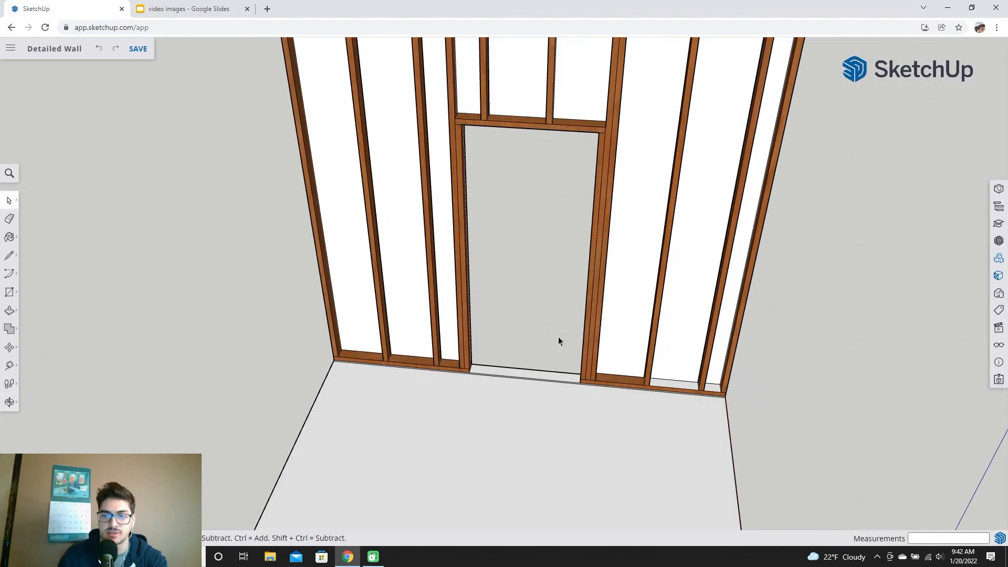
{"action": "scroll", "coordinate": [685, 394], "scroll_direction": "up", "scroll_amount": 3}
{"action": "scroll", "coordinate": [434, 295], "scroll_direction": "down", "scroll_amount": 2}
{"action": "middle_click_drag", "start_coordinate": [489, 227], "coordinate": [559, 265], "text": "shift"}
{"action": "scroll", "coordinate": [556, 234], "scroll_direction": "down", "scroll_amount": 3}
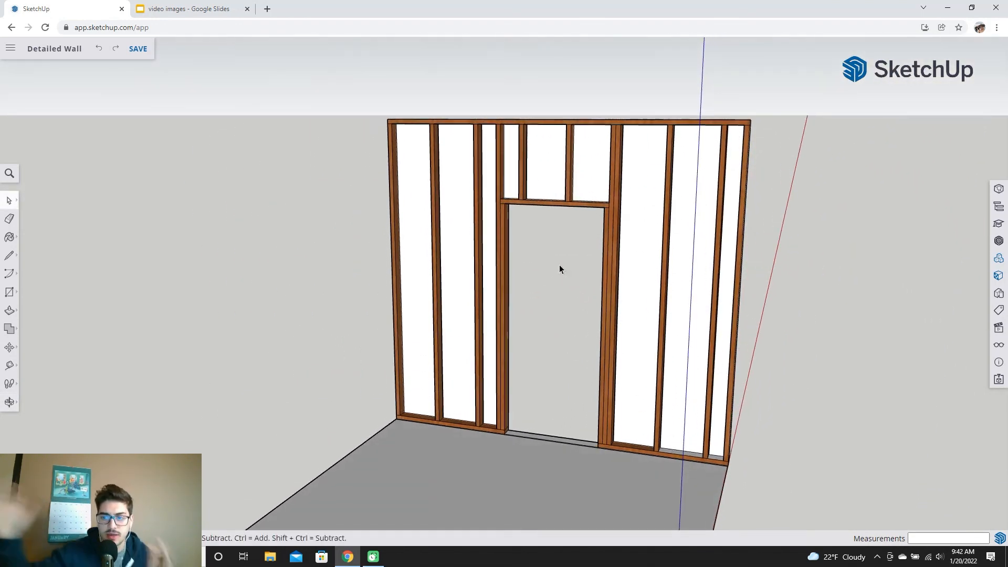